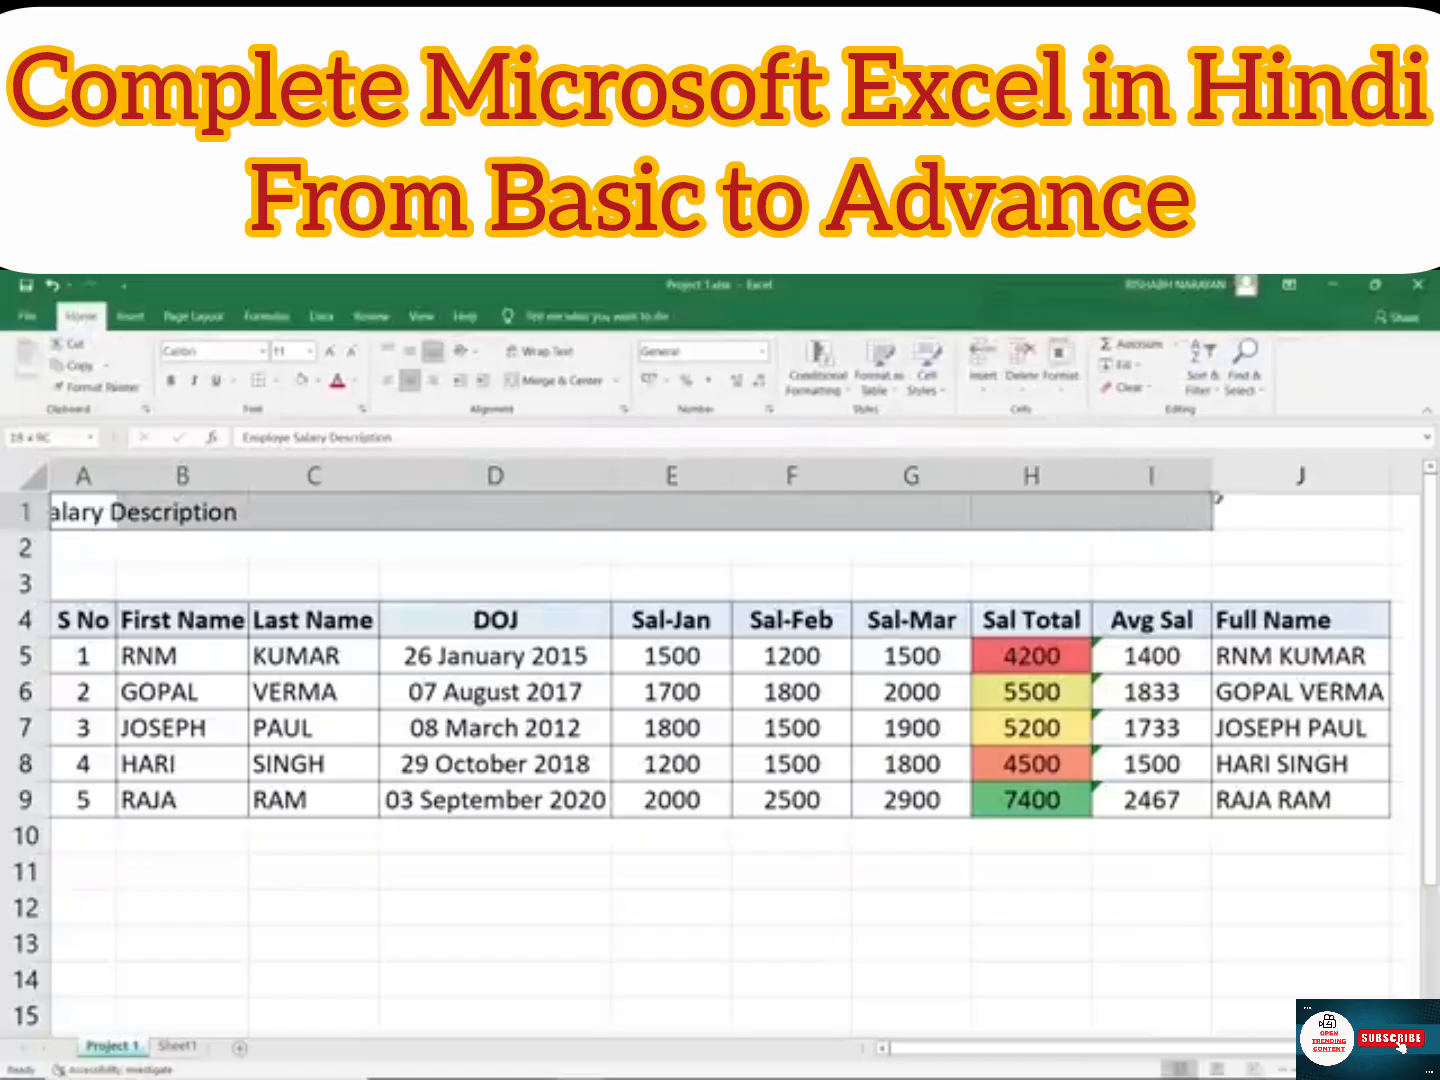
Step: Merge and center the Employee Salary Description title across A1:J1, the full width of the table
left_click(406, 572)
left_click(96, 516)
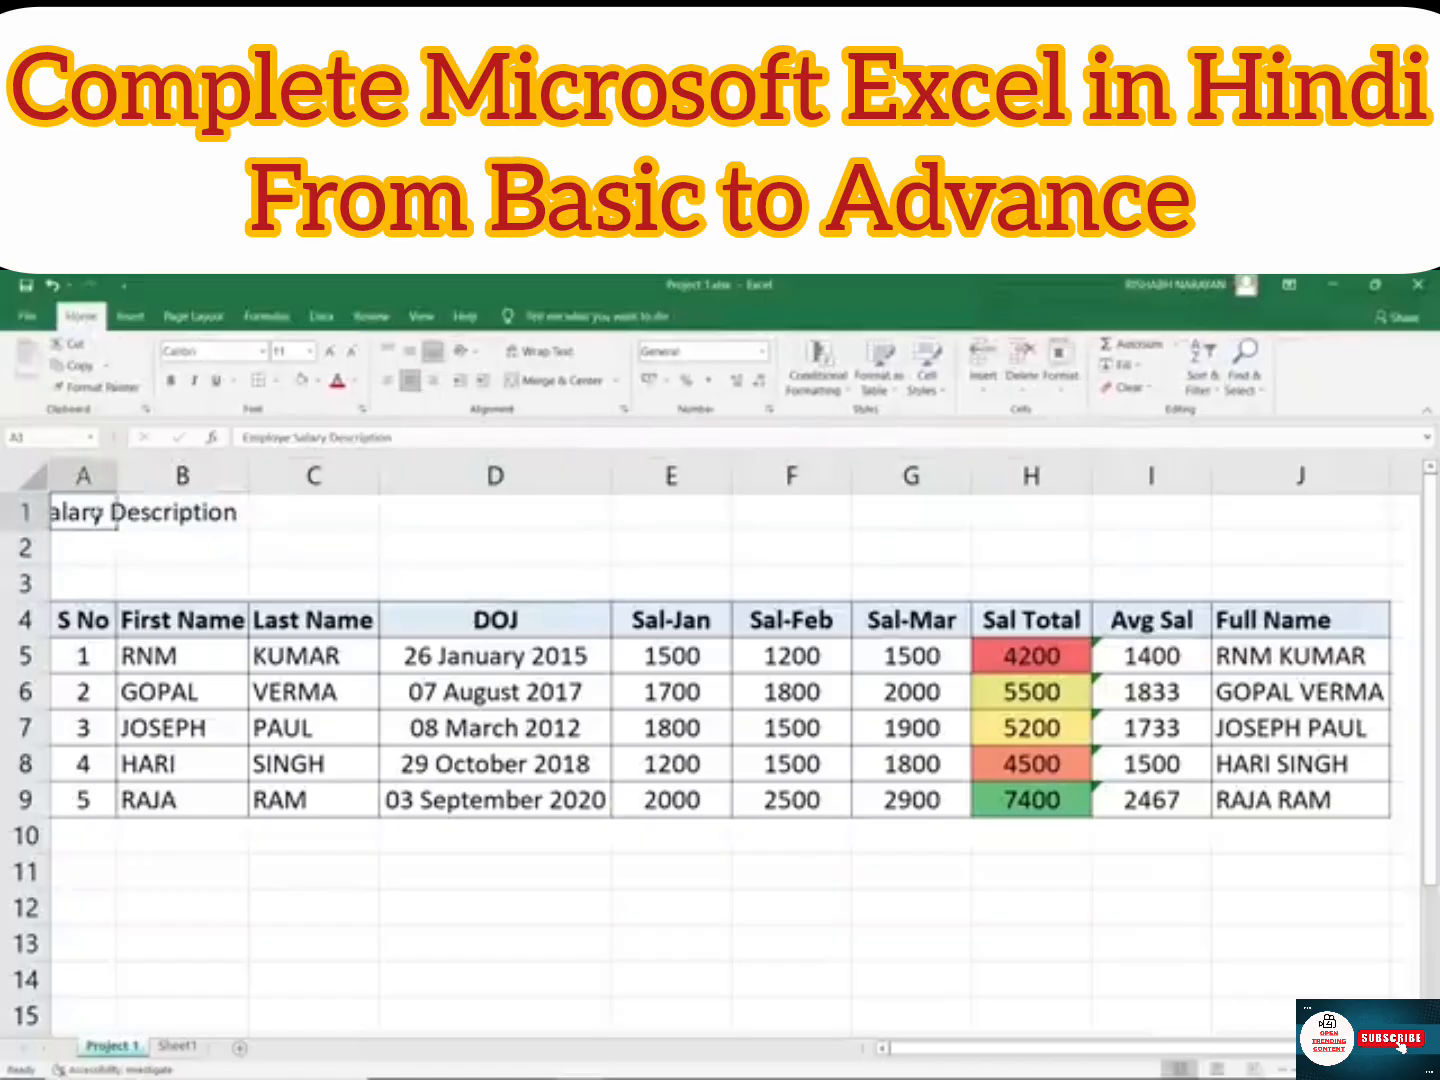
left_click_drag(90, 516, 1300, 515)
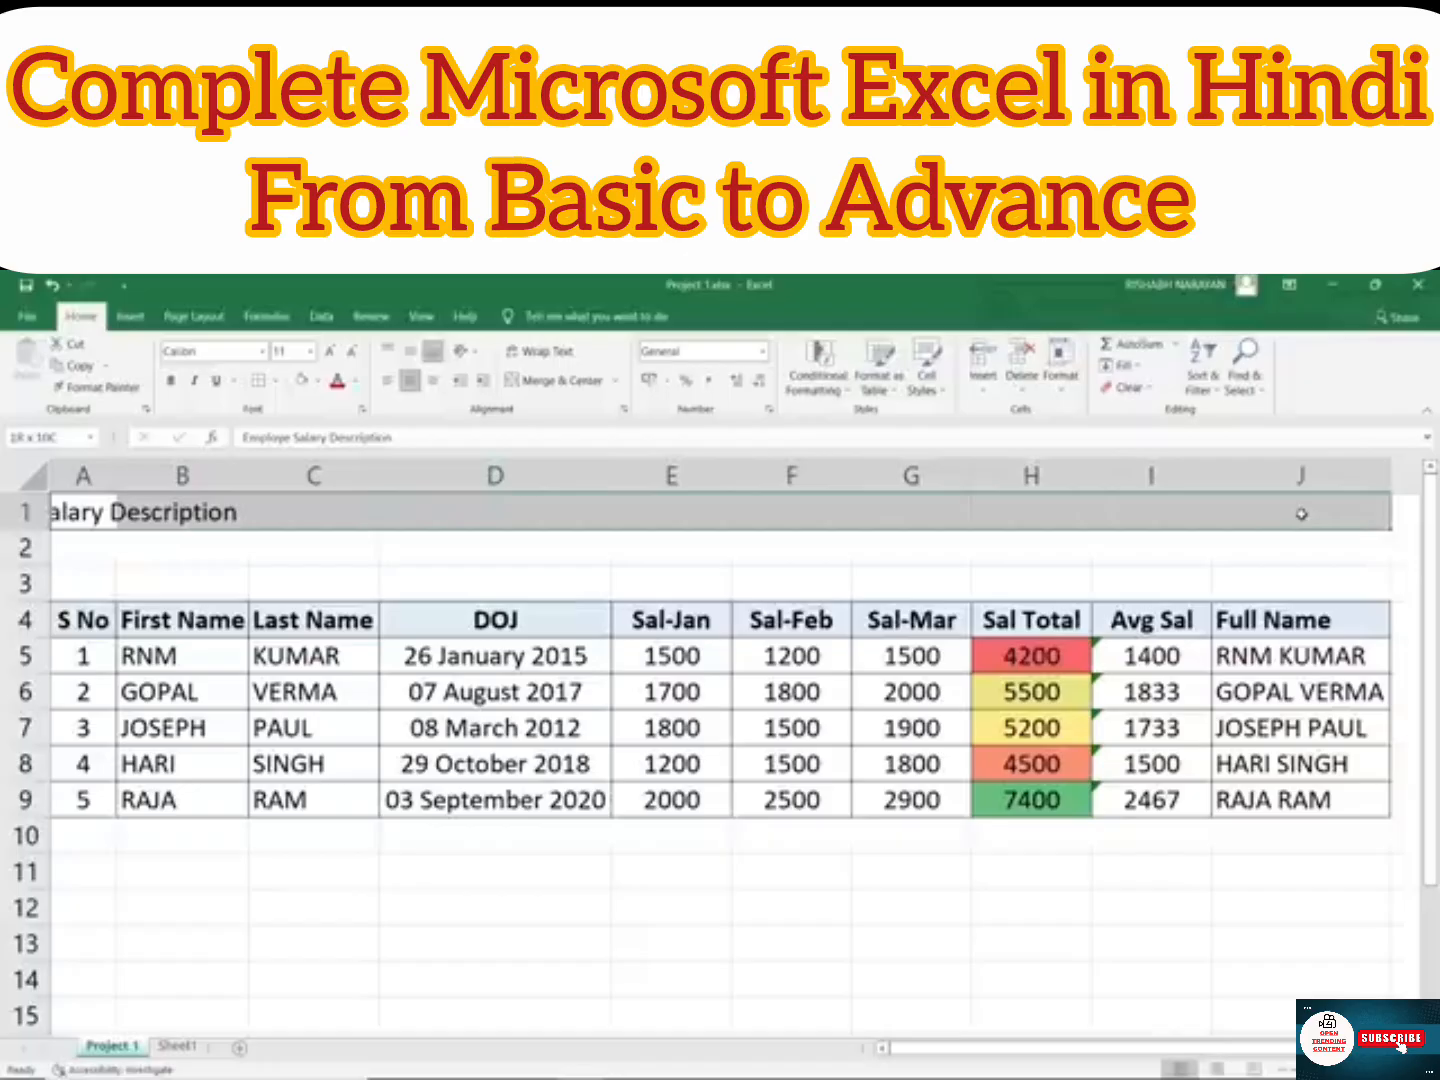
left_click(499, 518)
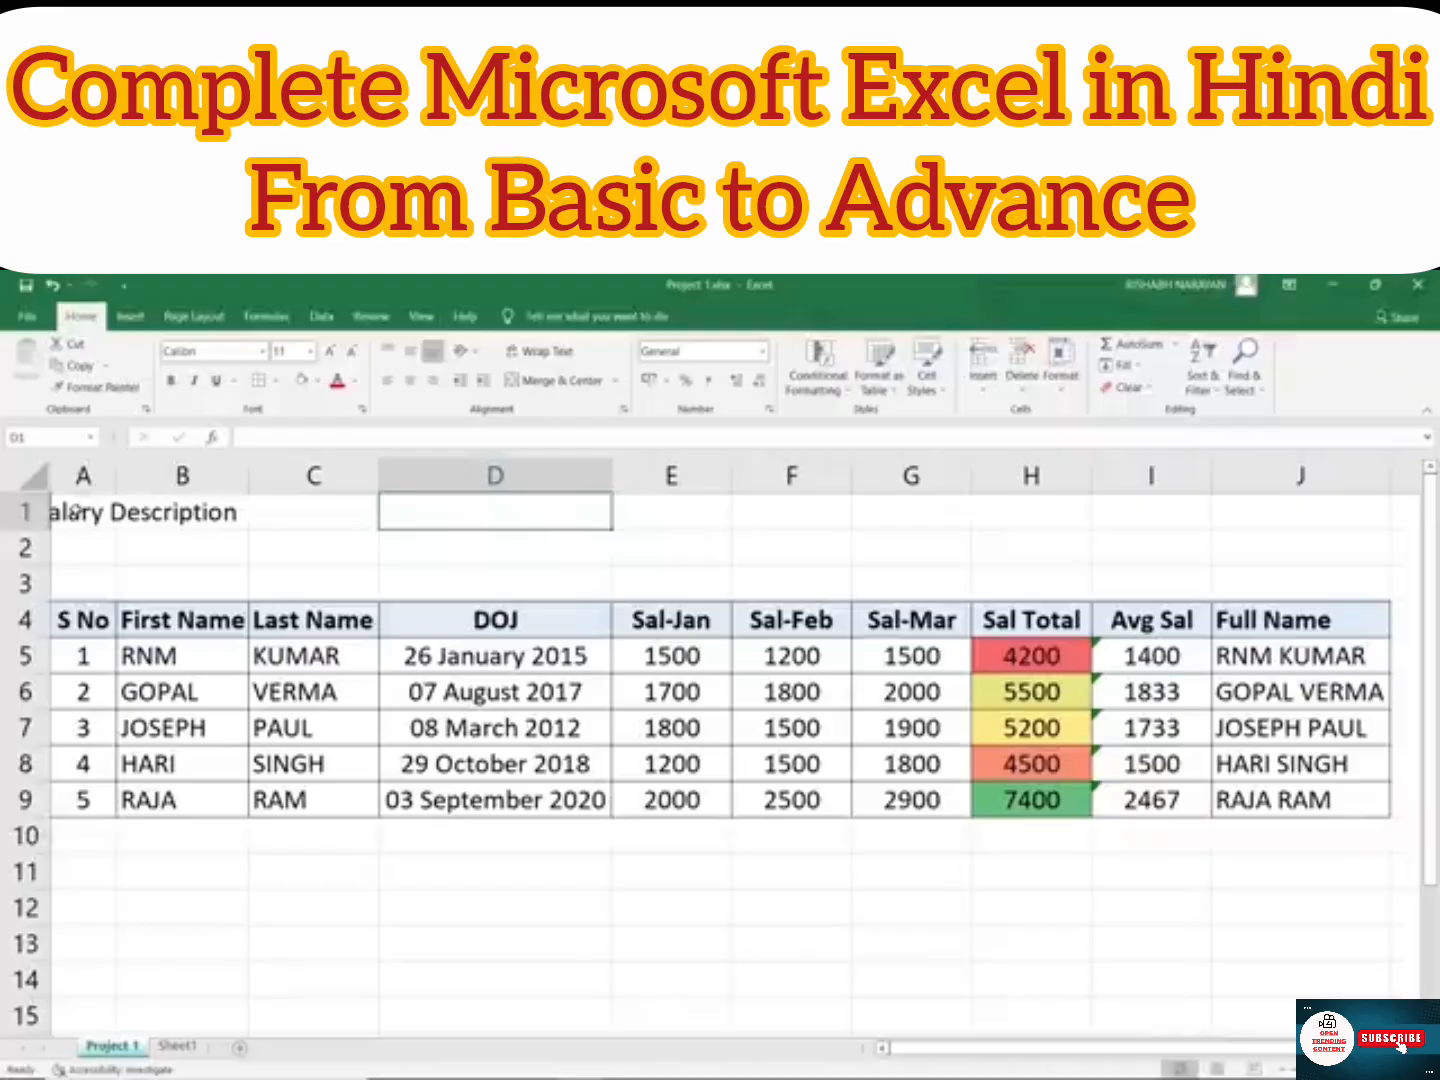
left_click_drag(93, 513, 1279, 520)
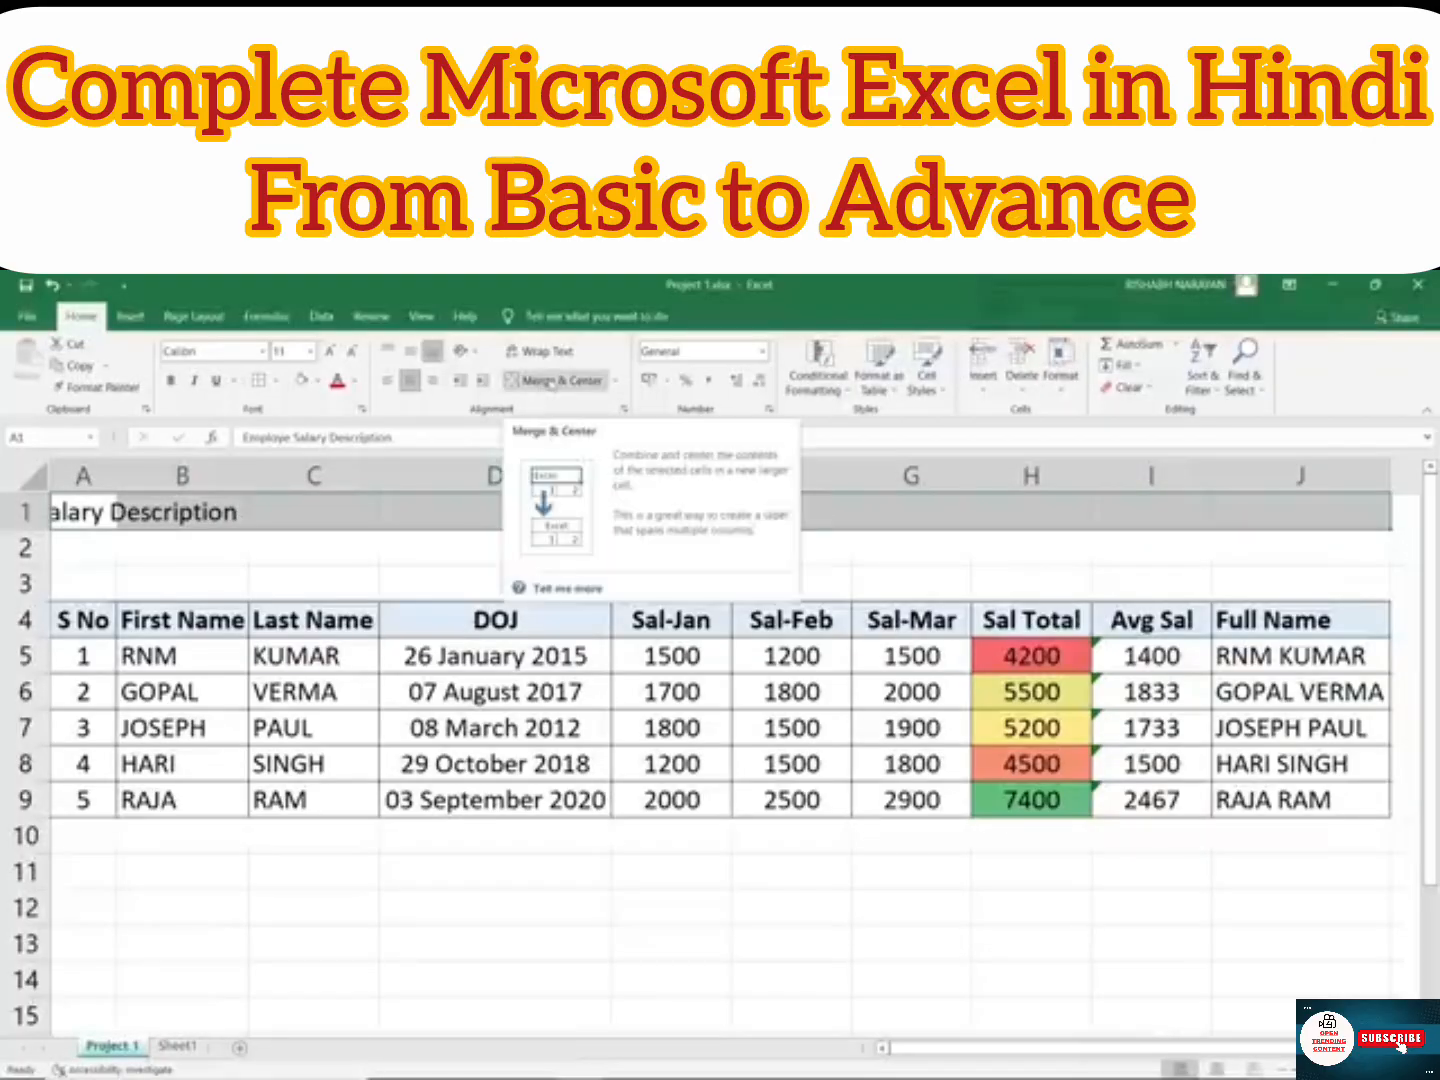
left_click(554, 381)
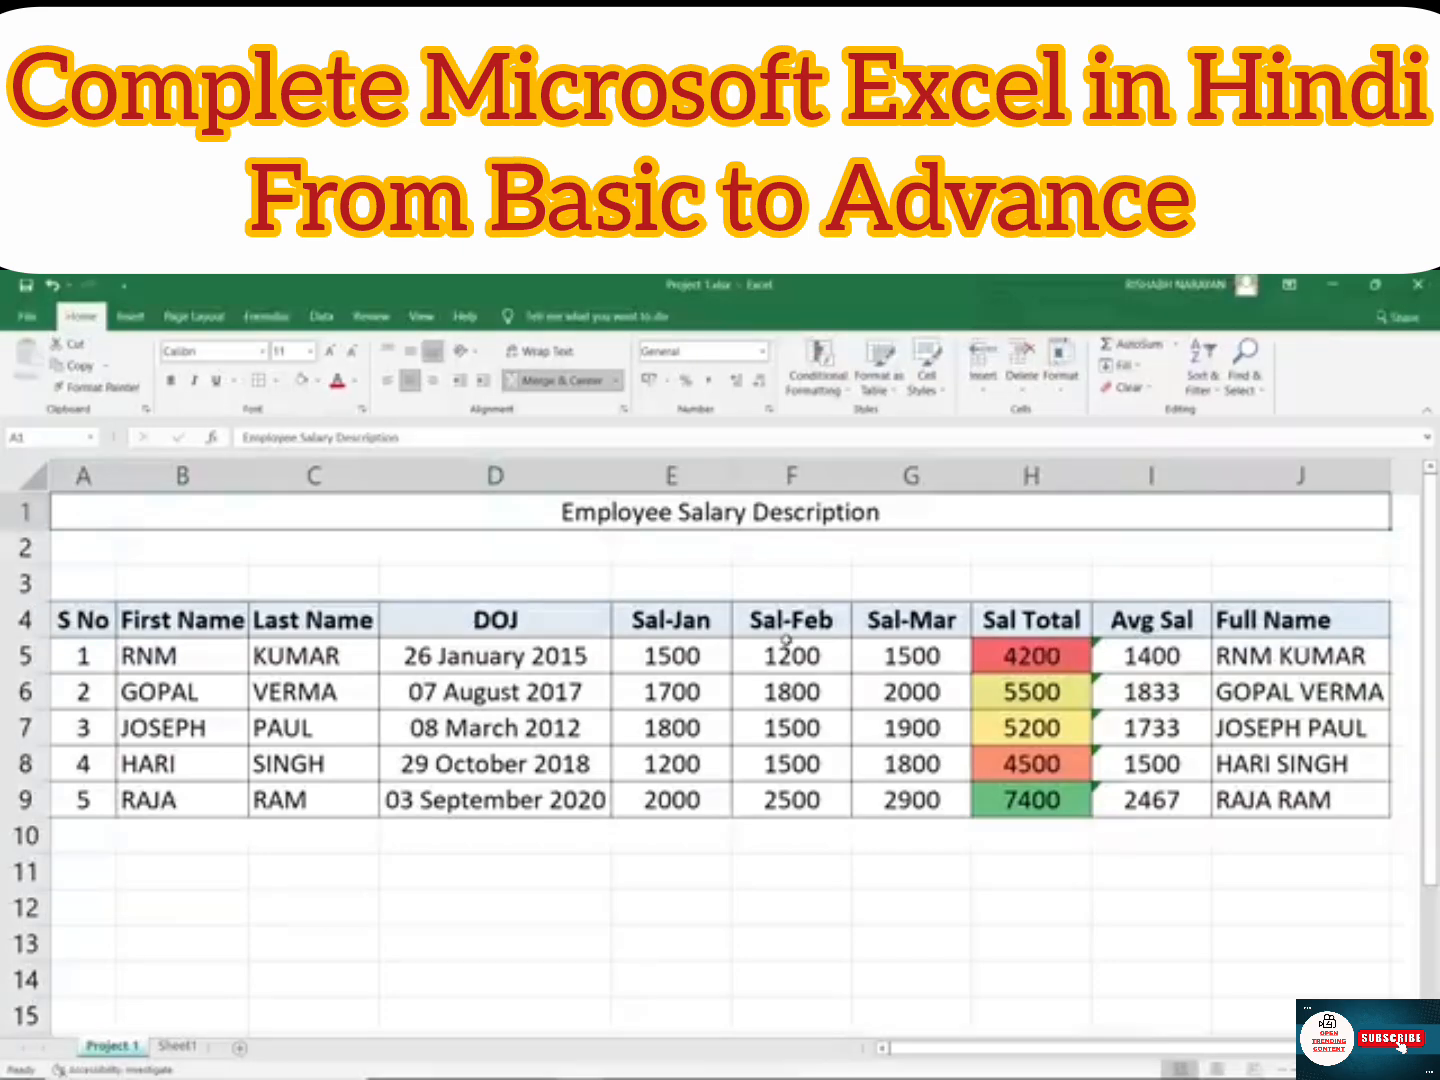
Step: Extend the merged, centered title block to rows 1 and 2 (A1:J2) and middle-align its text vertically
key("shift+Down")
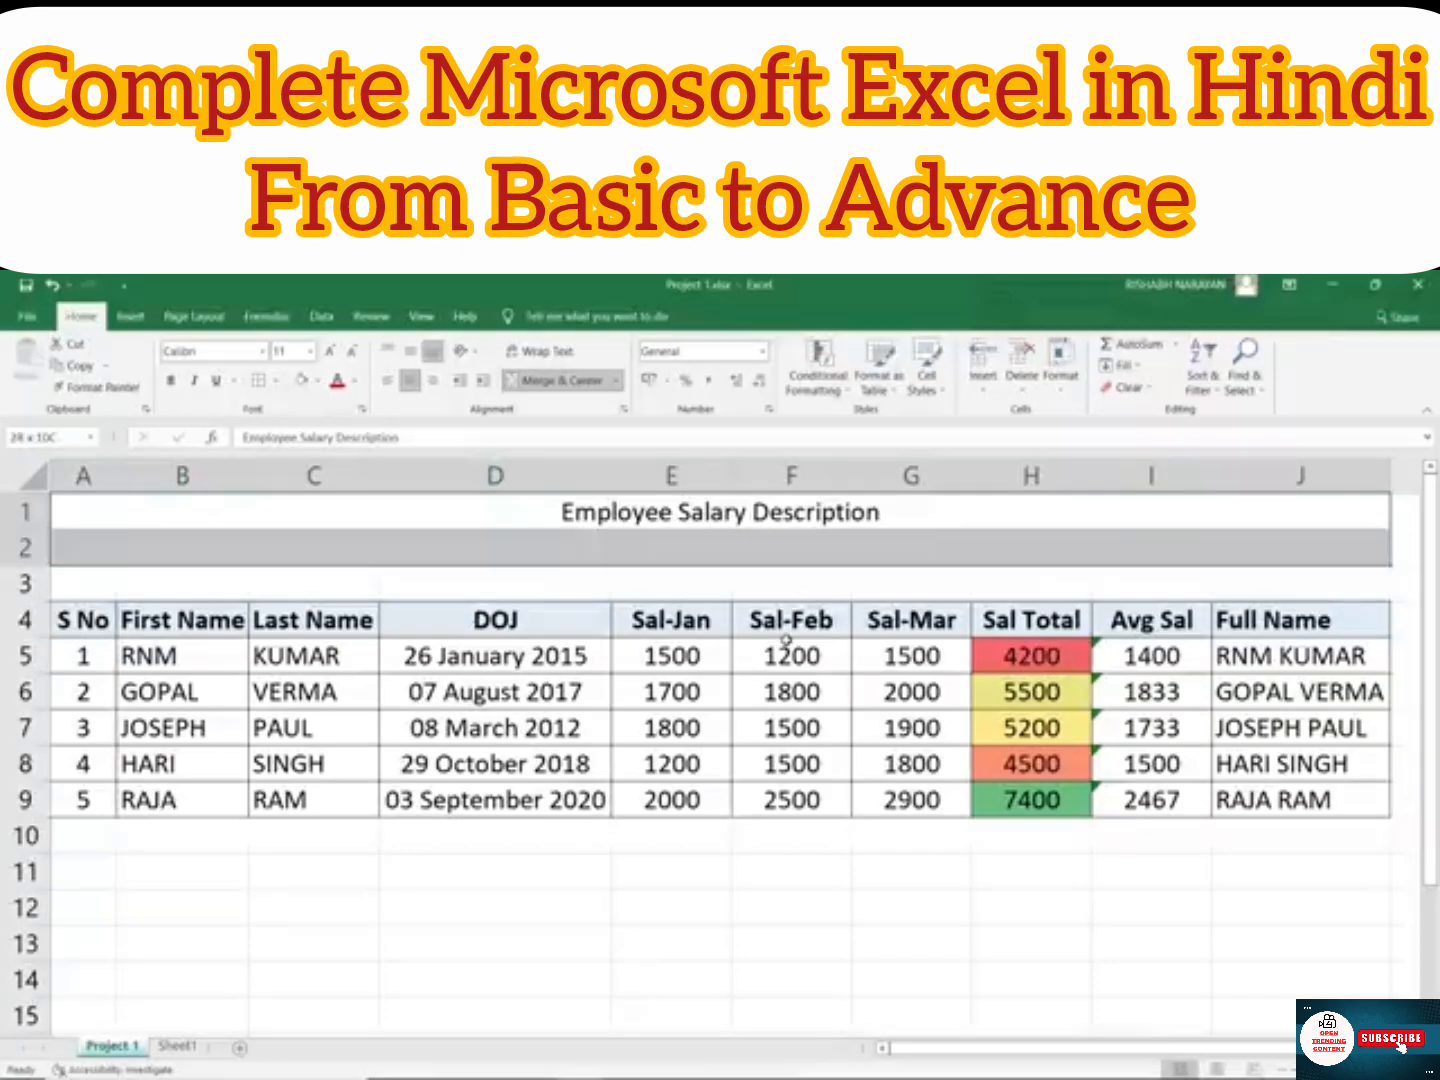
left_click(556, 385)
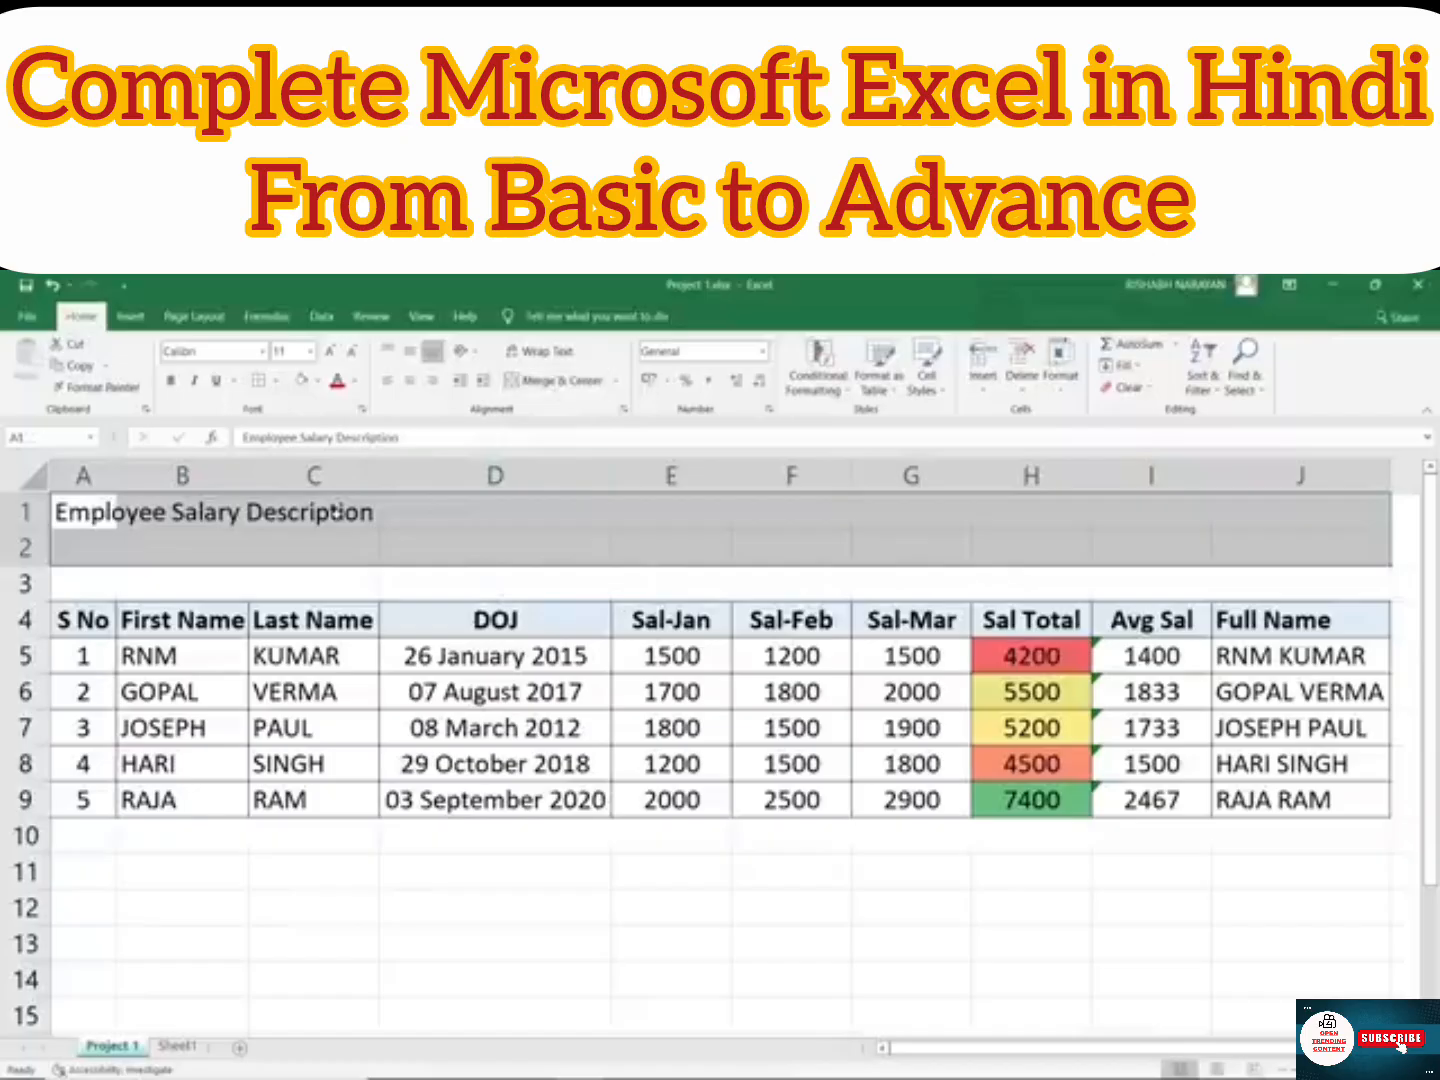
left_click(549, 384)
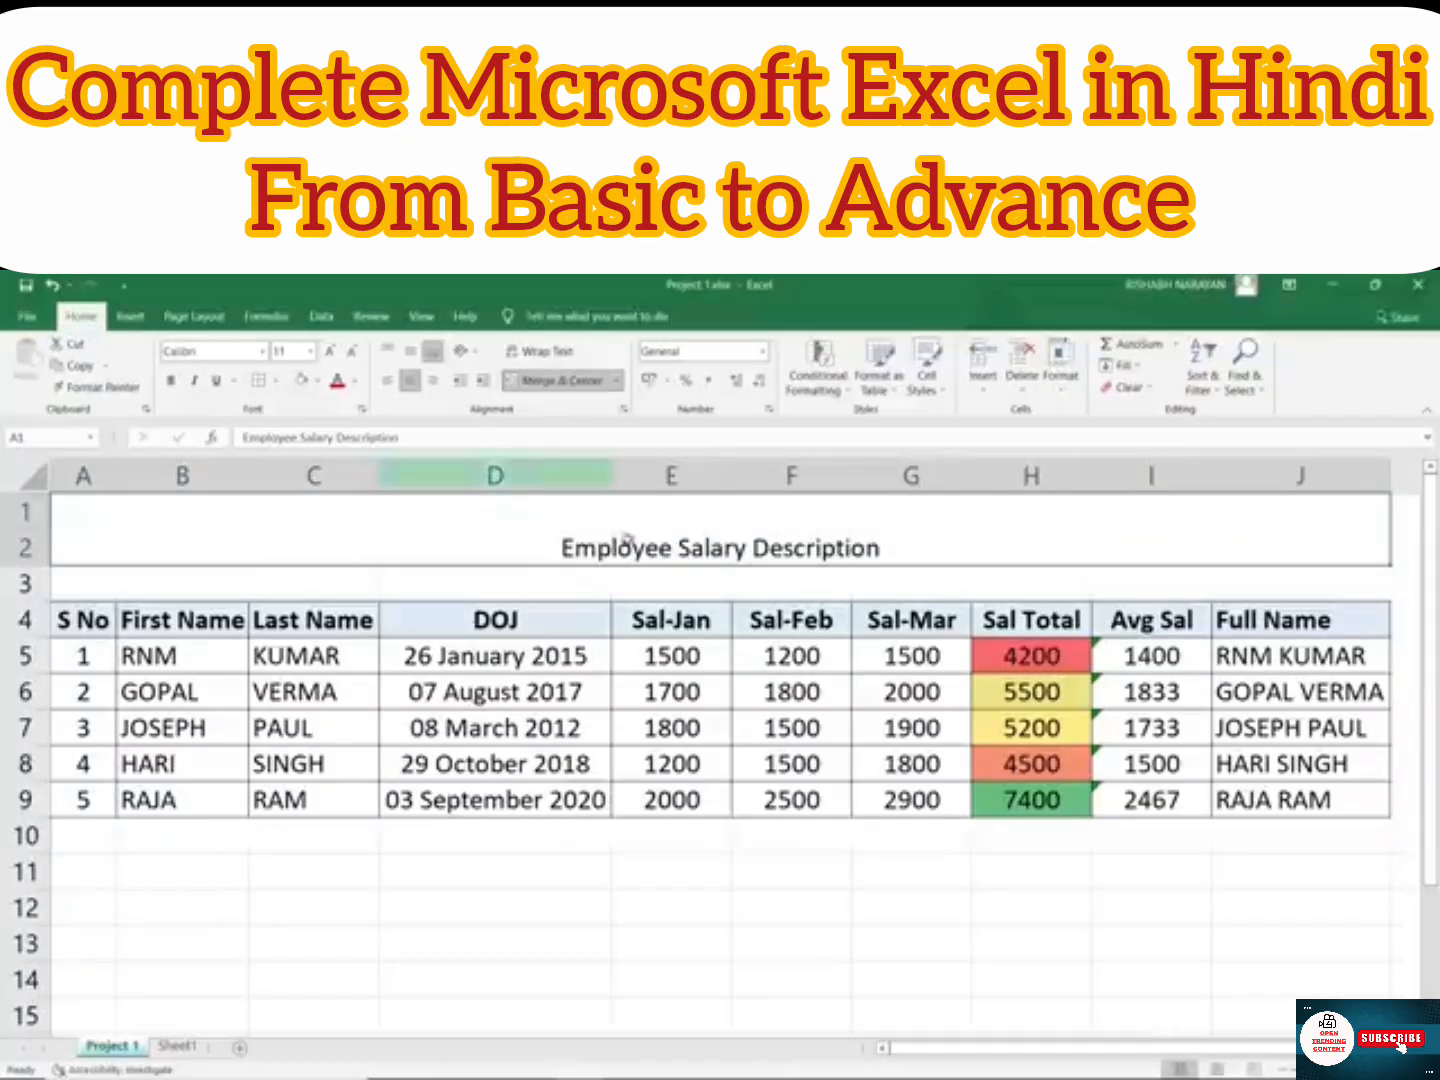
left_click(410, 357)
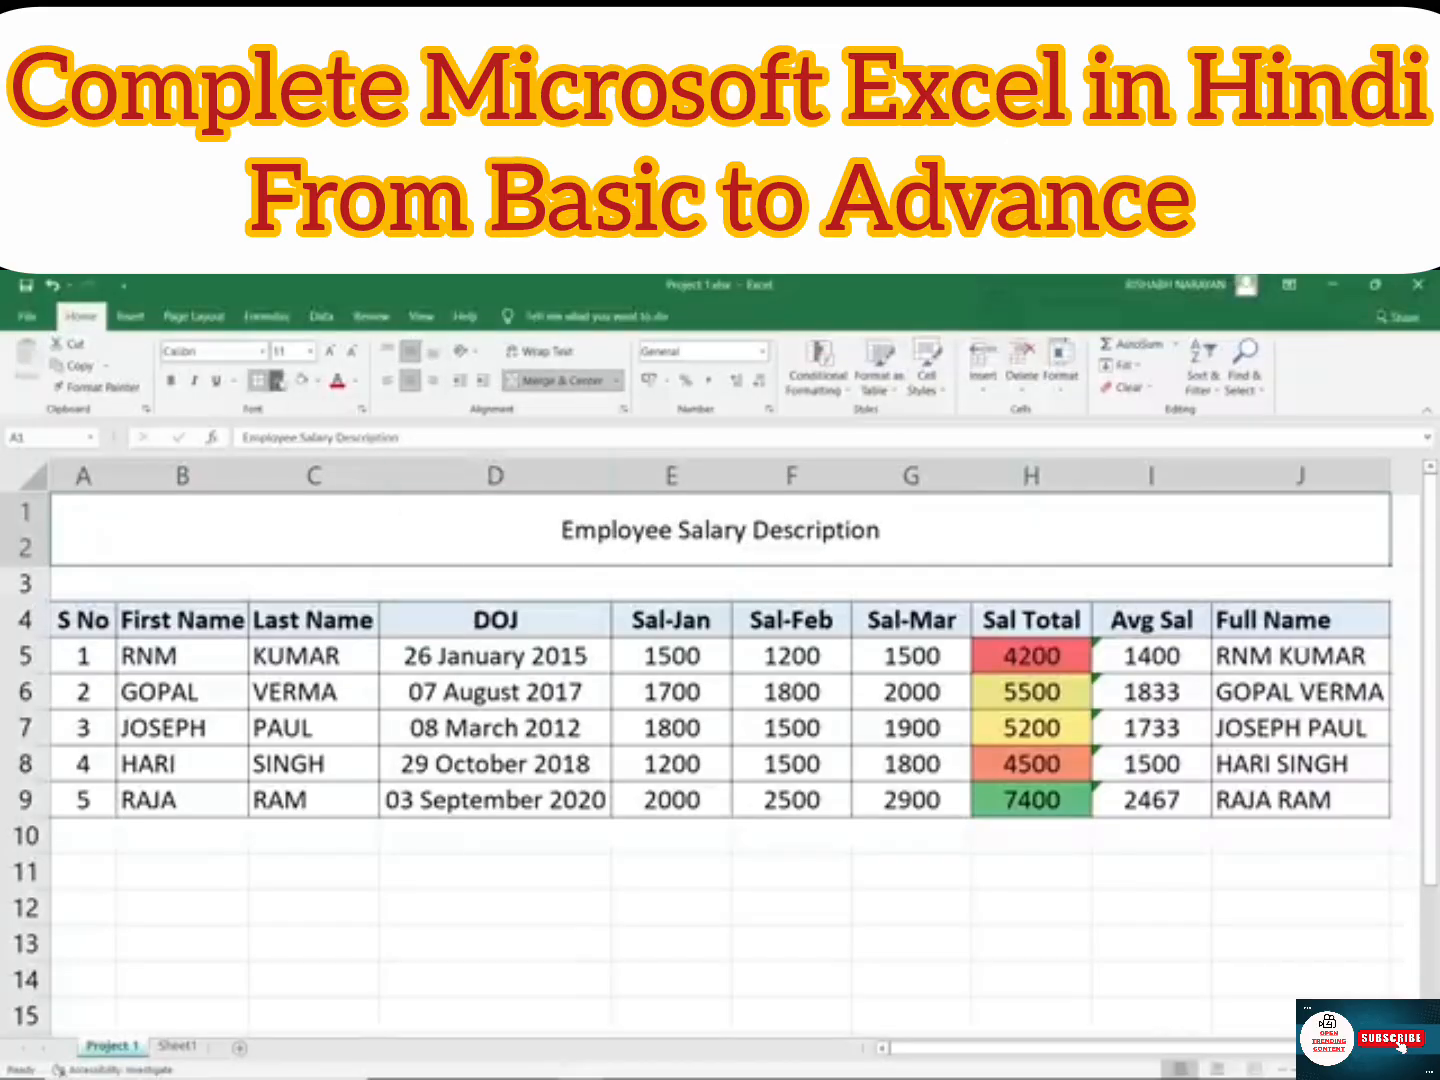
Step: Apply thick outside borders and a light gray fill to the merged title cell
left_click(273, 382)
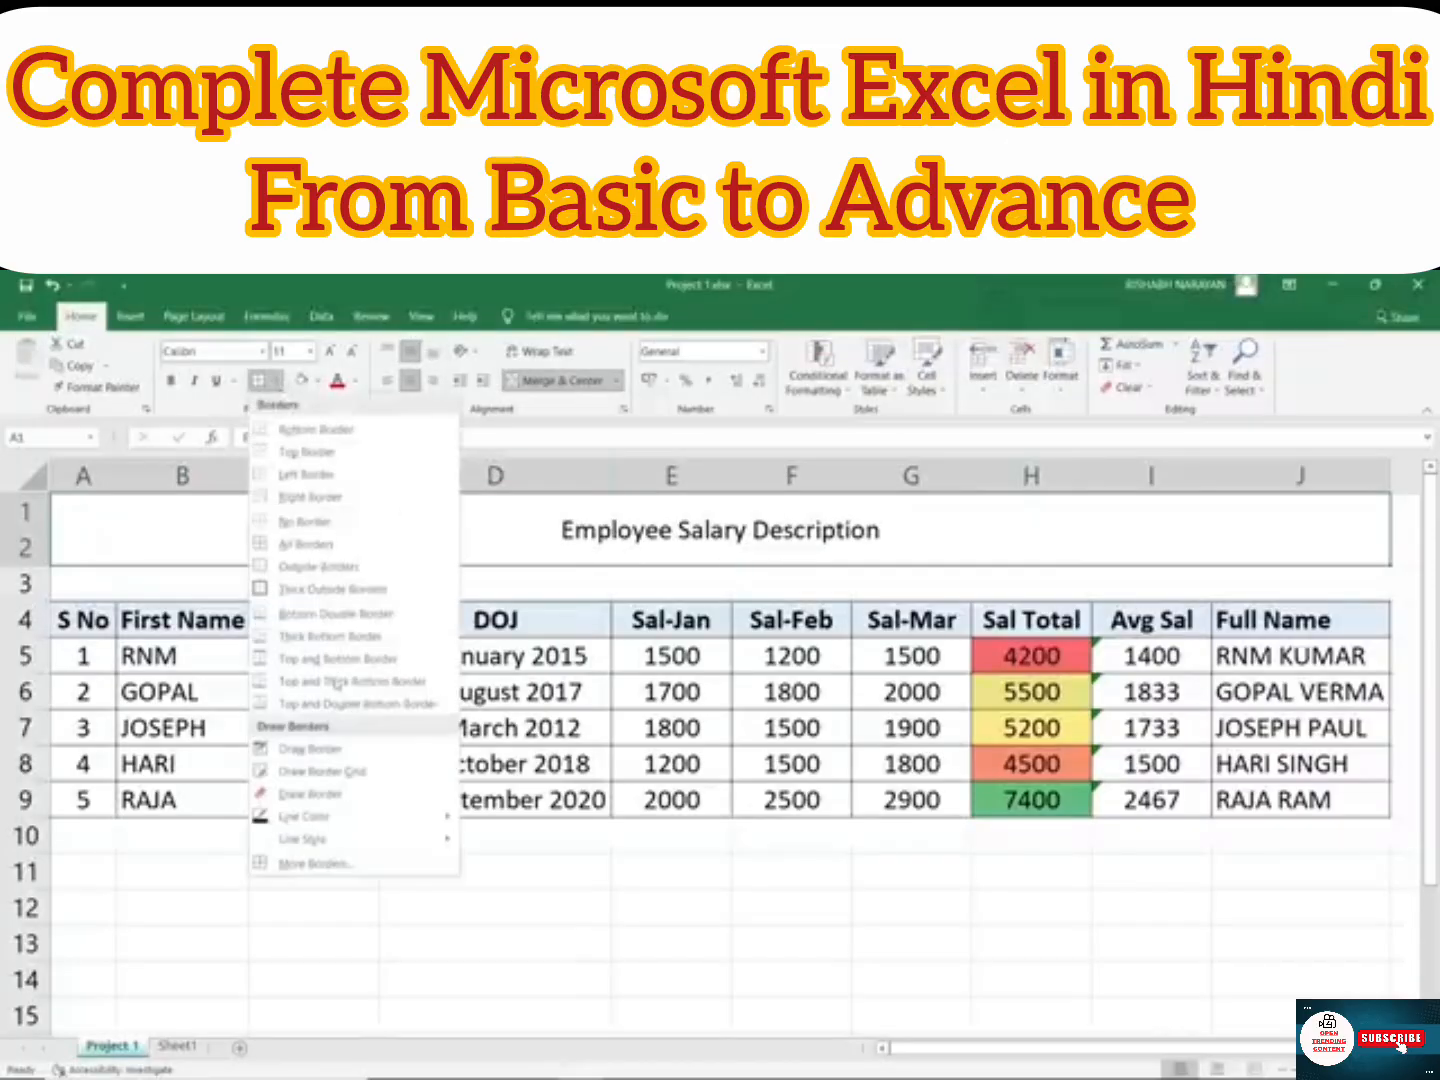
left_click(321, 591)
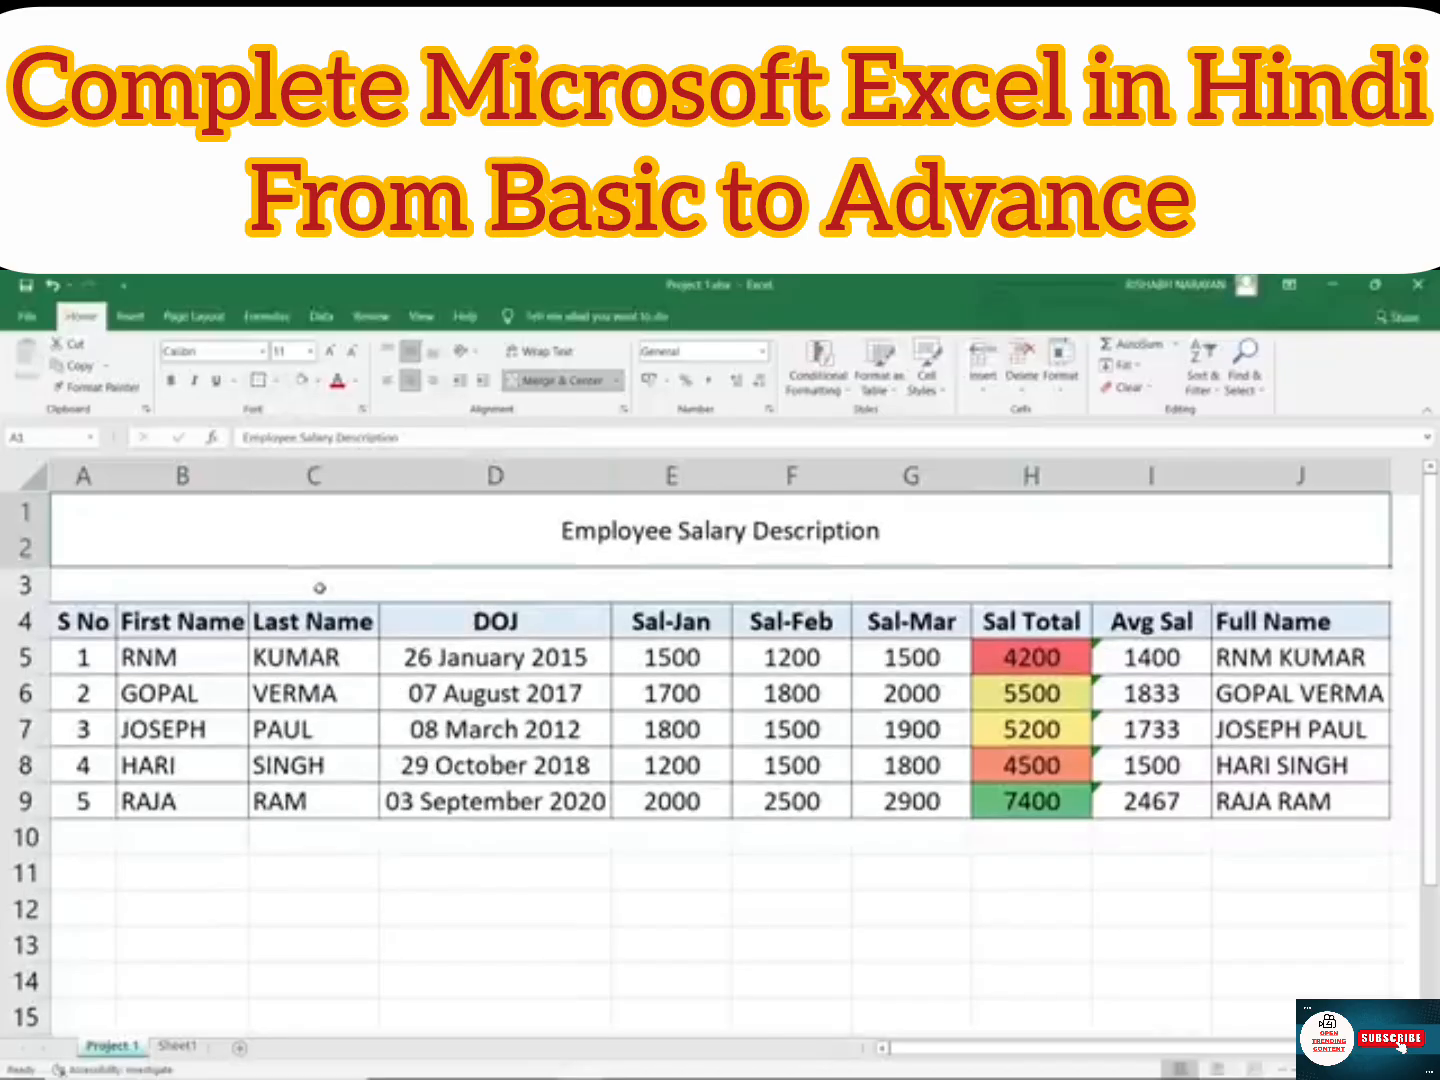
left_click(545, 589)
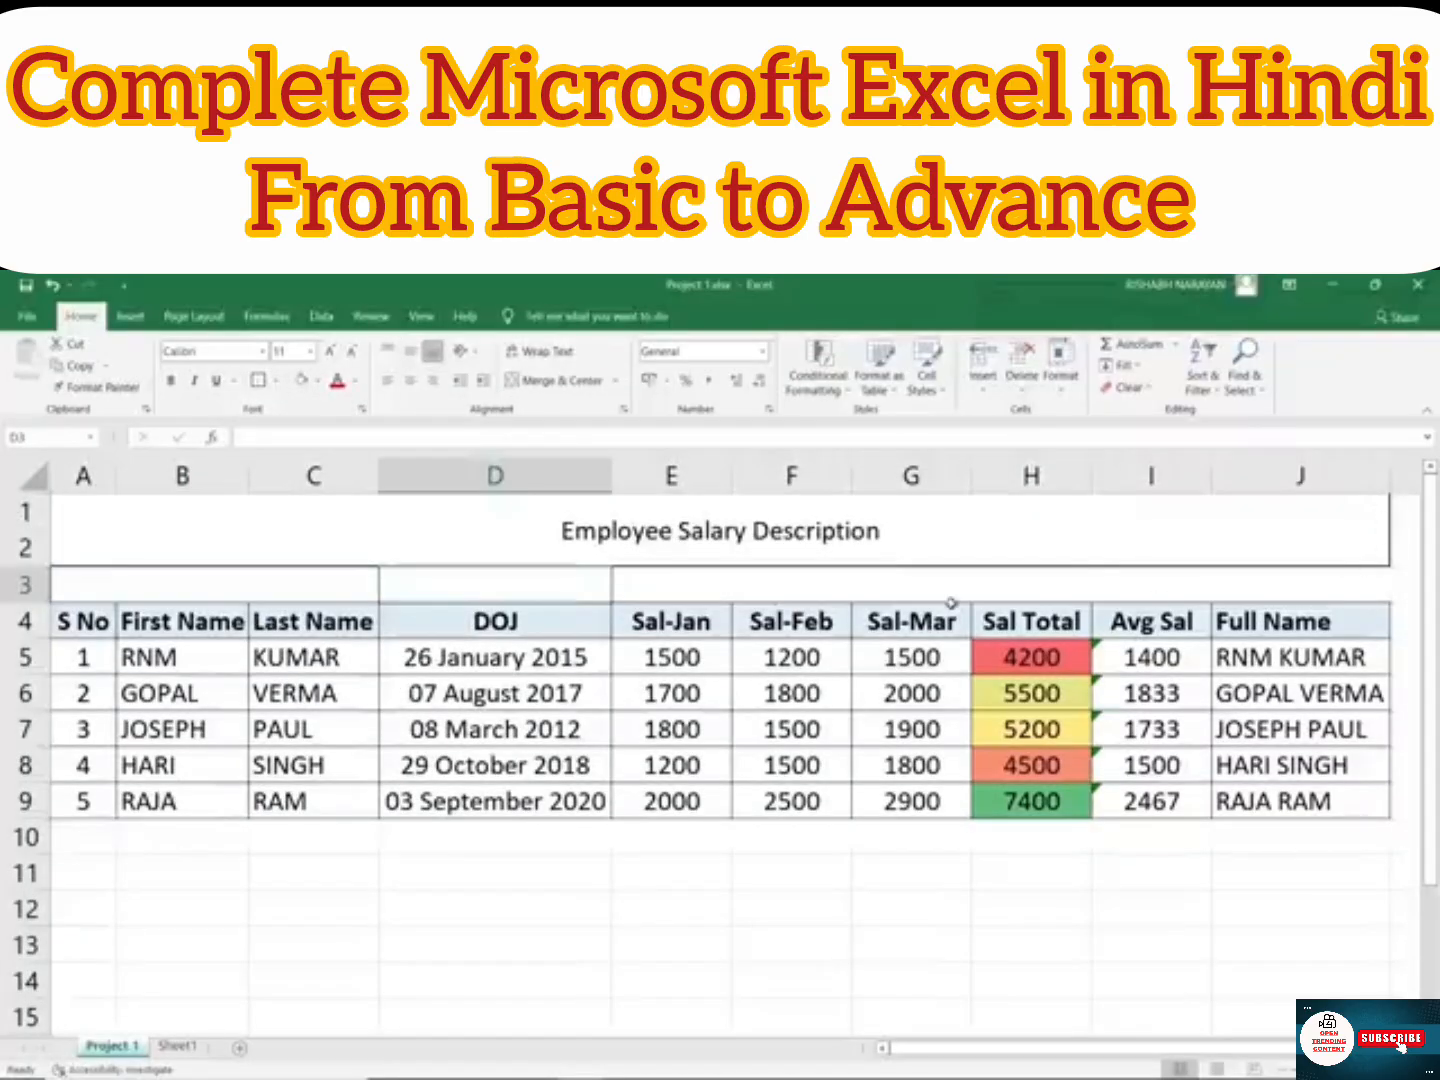
left_click(377, 540)
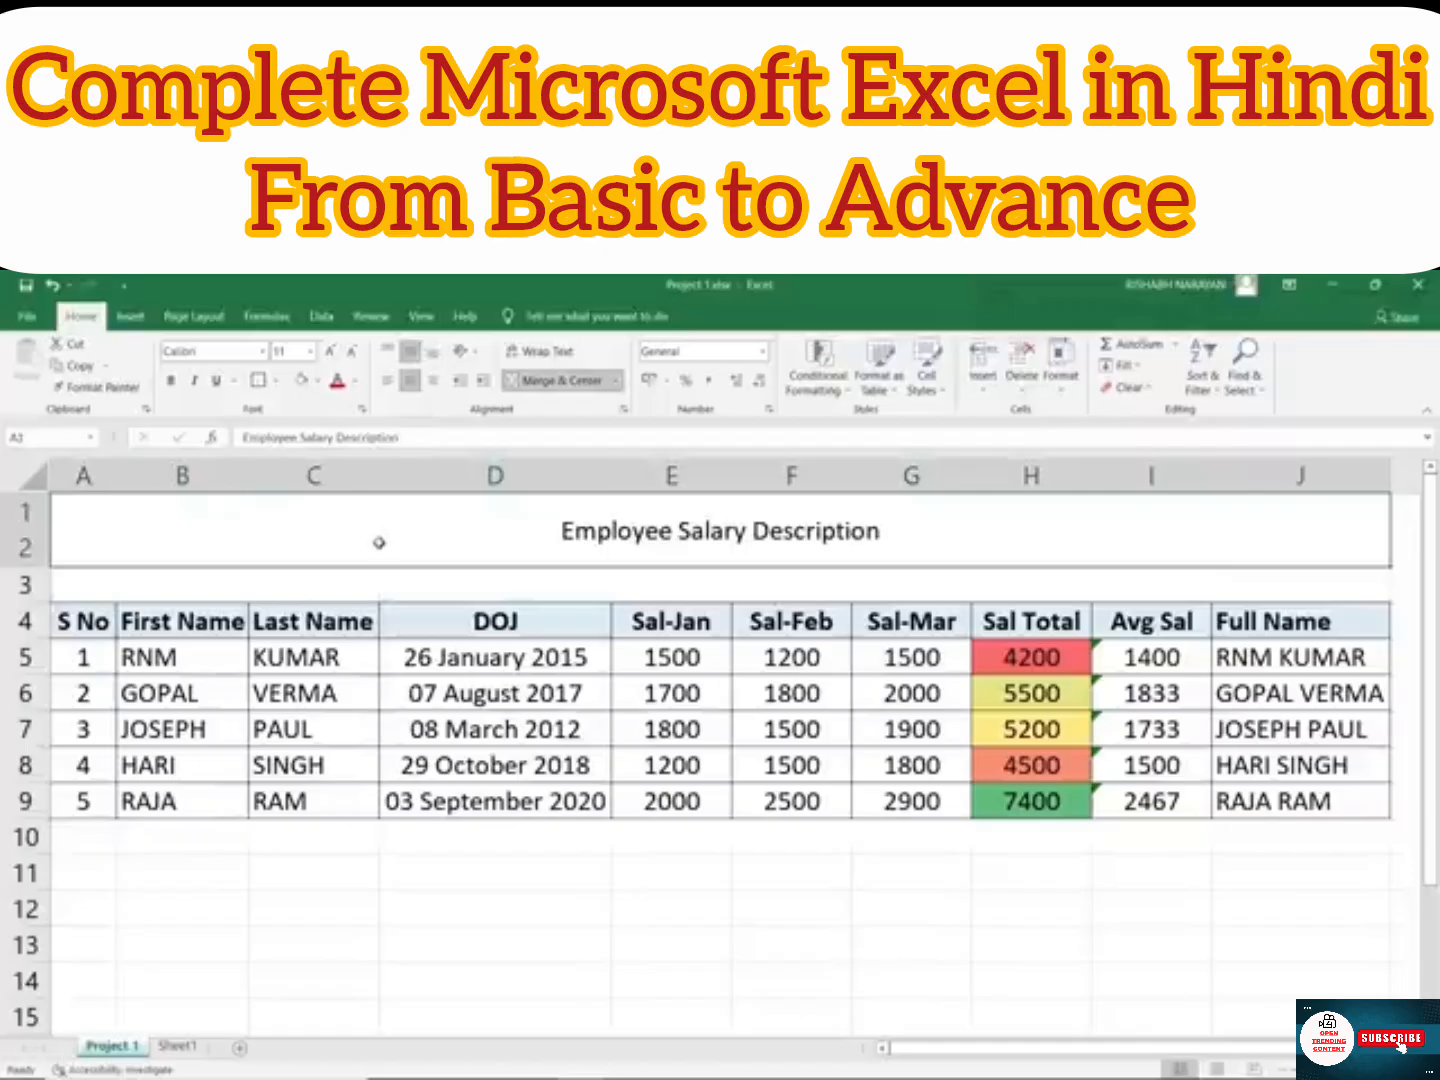
left_click(319, 383)
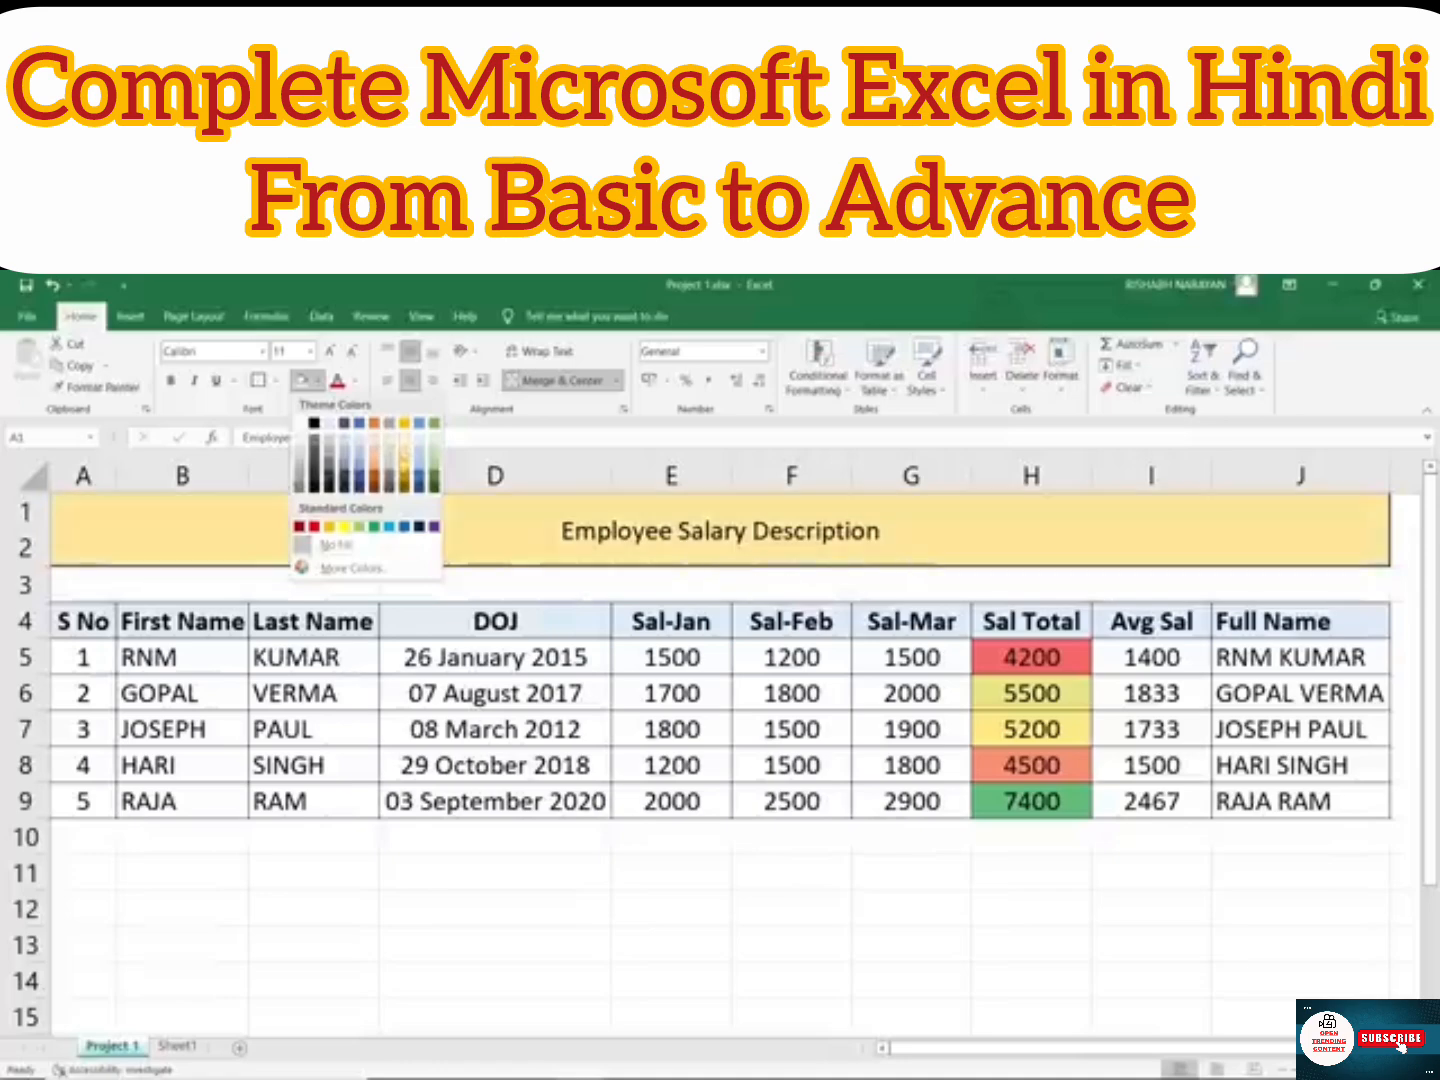
left_click(329, 440)
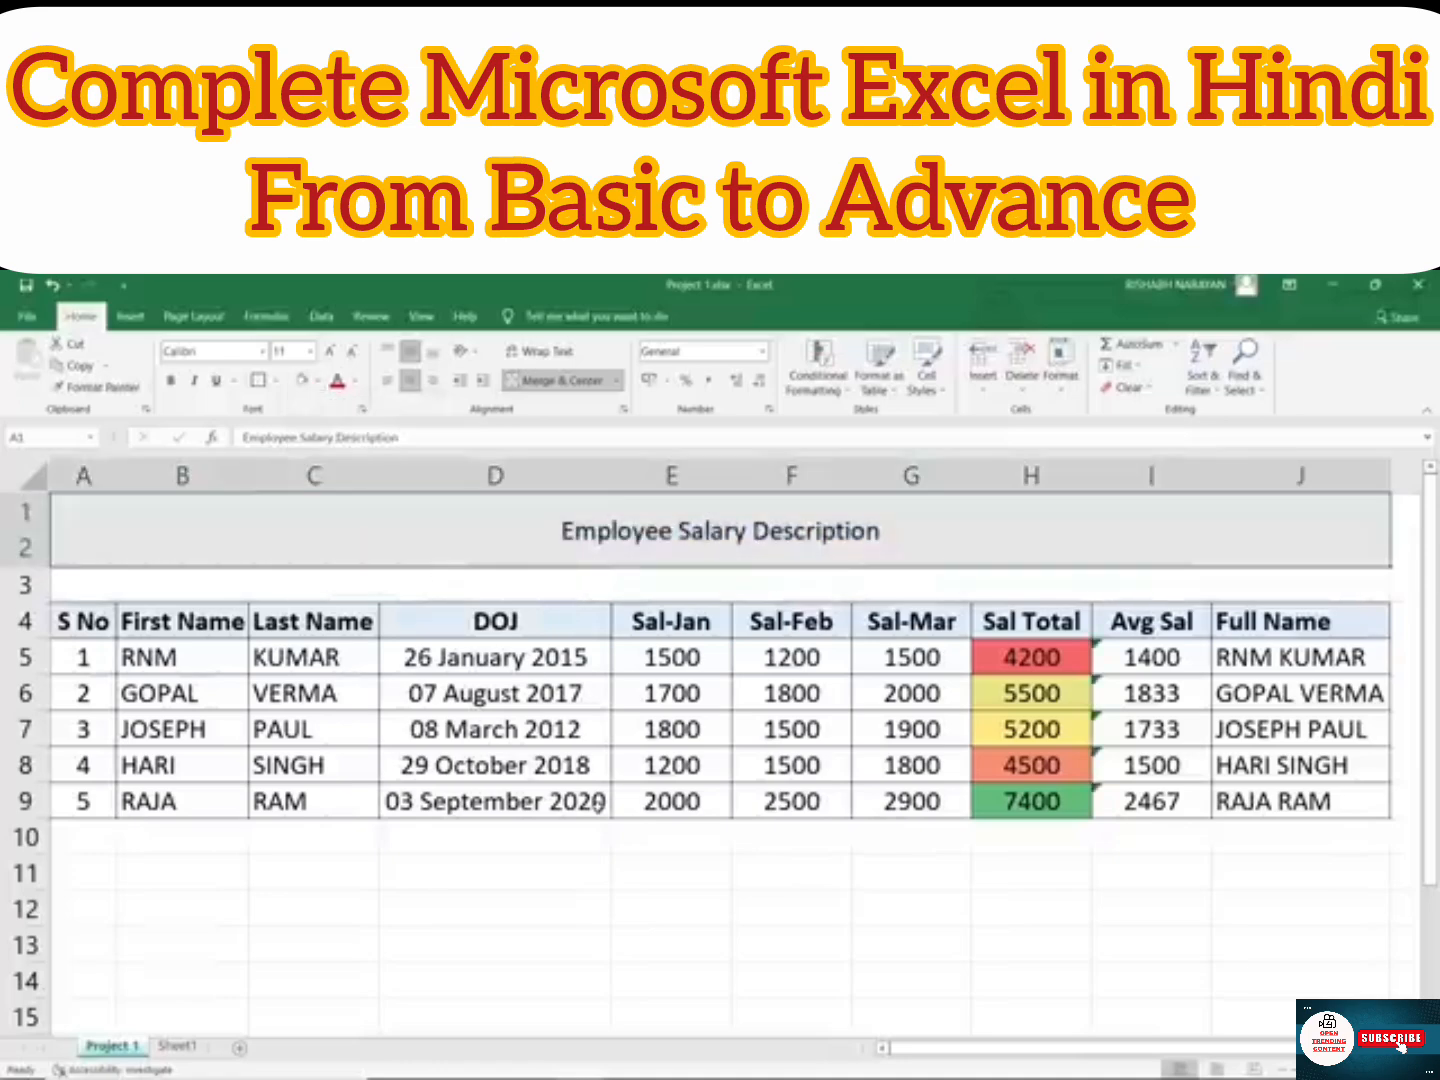
left_click(488, 792)
Step: Increase the title's font size to 16 and make the text bold
left_click(456, 527)
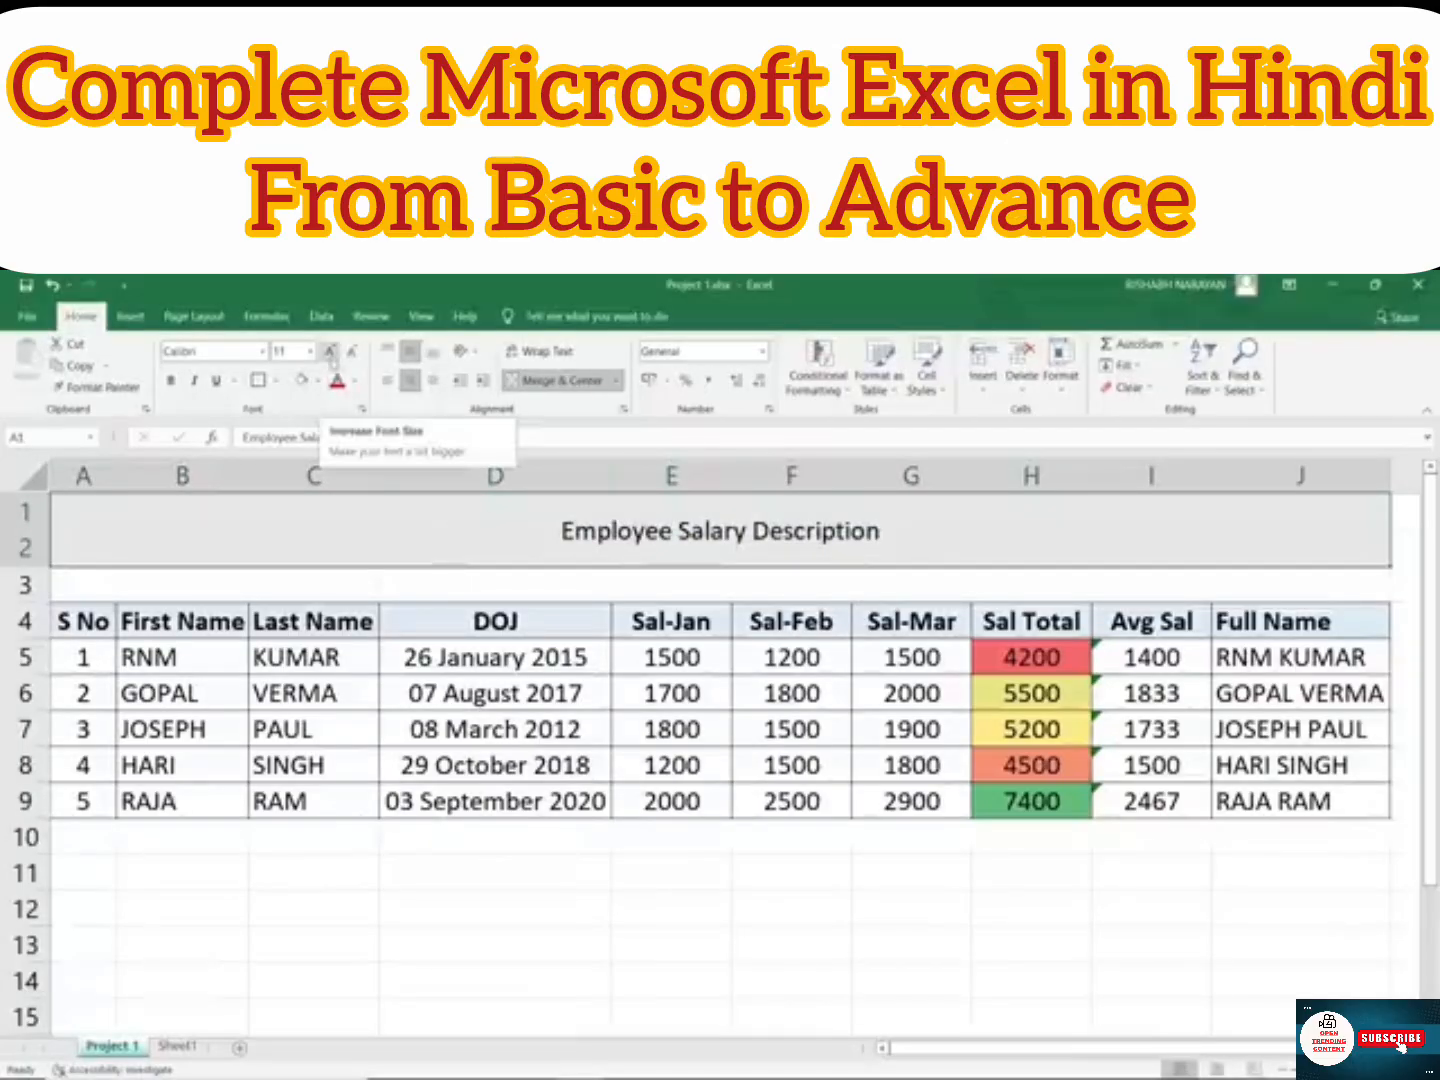
left_click(331, 360)
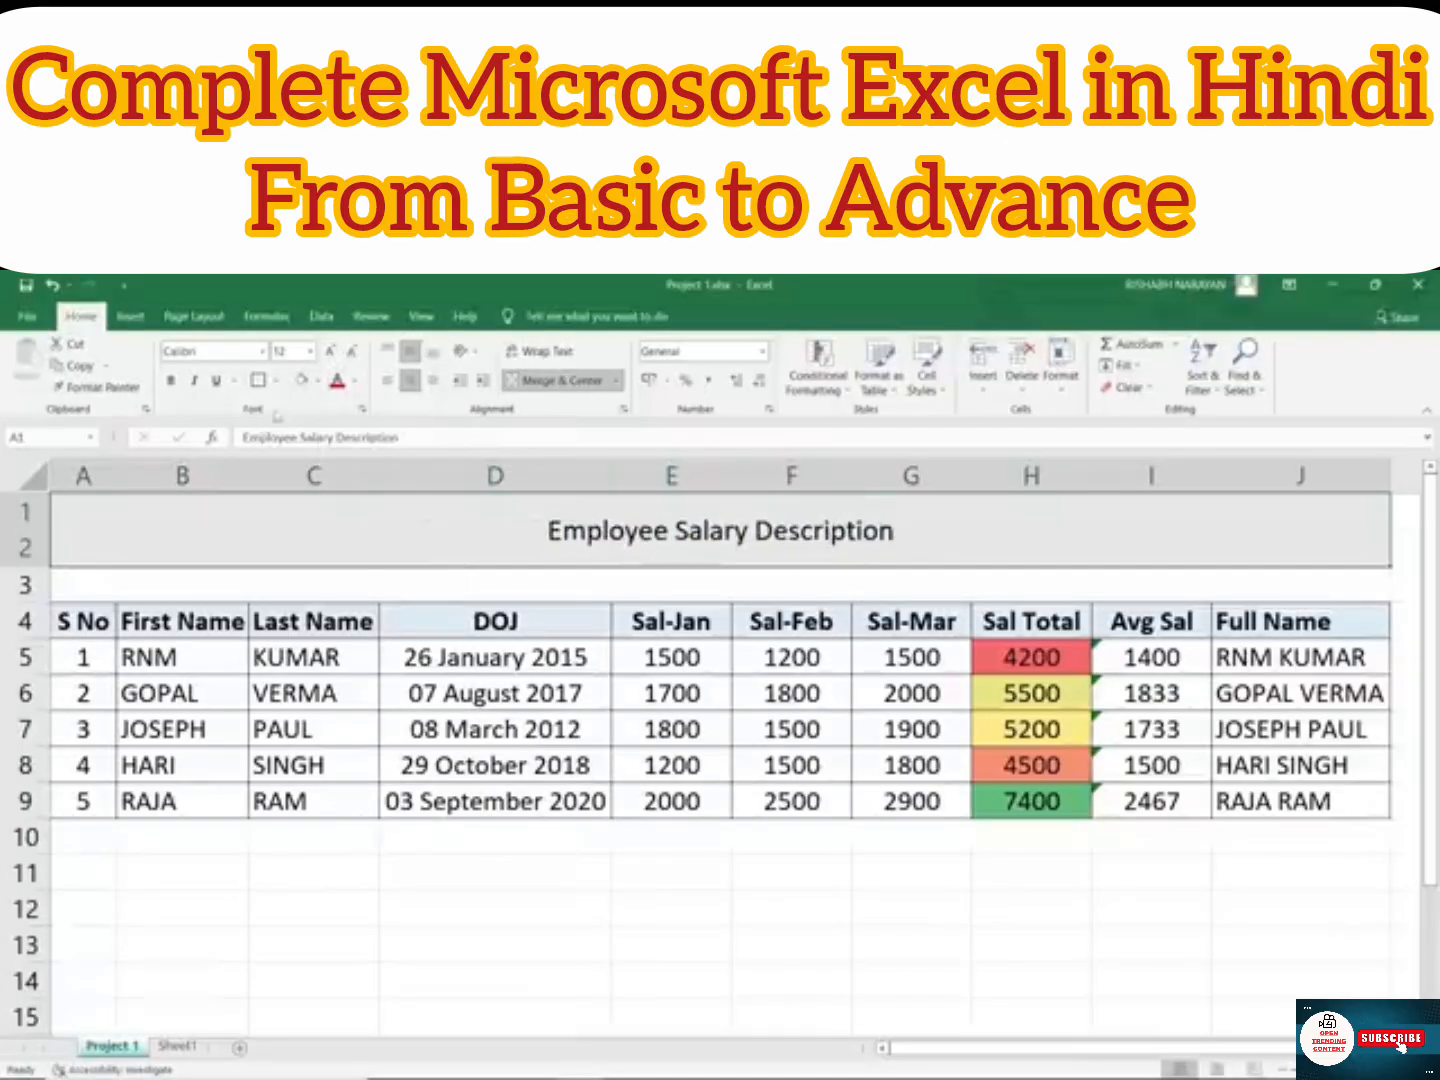
left_click(331, 352)
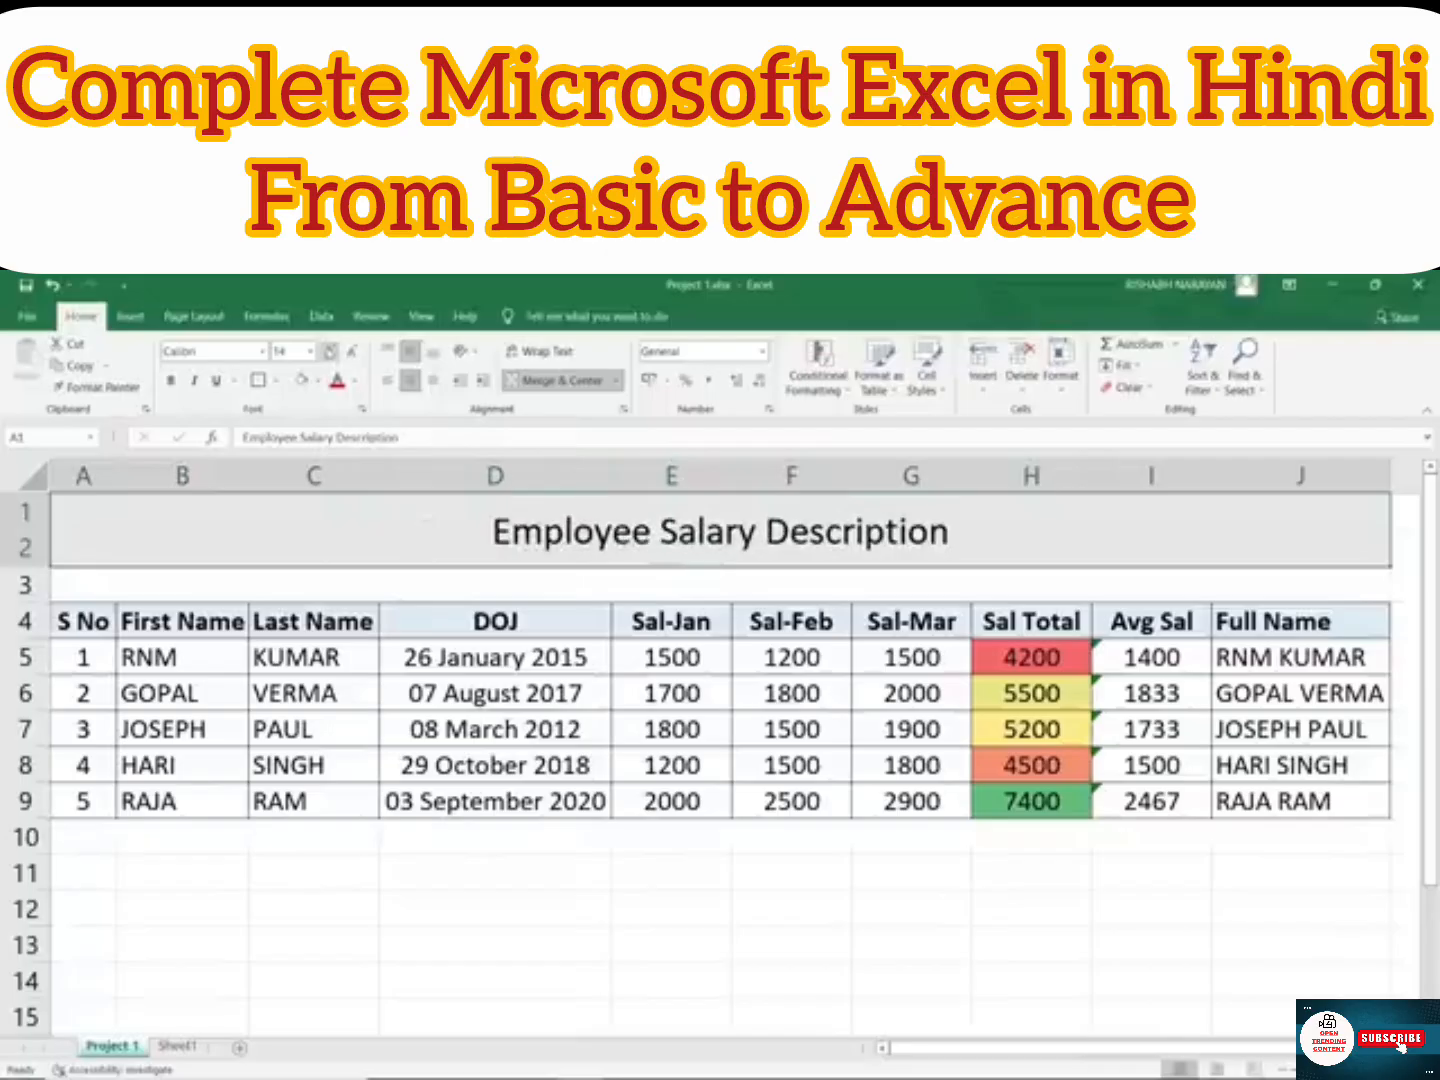
left_click(331, 353)
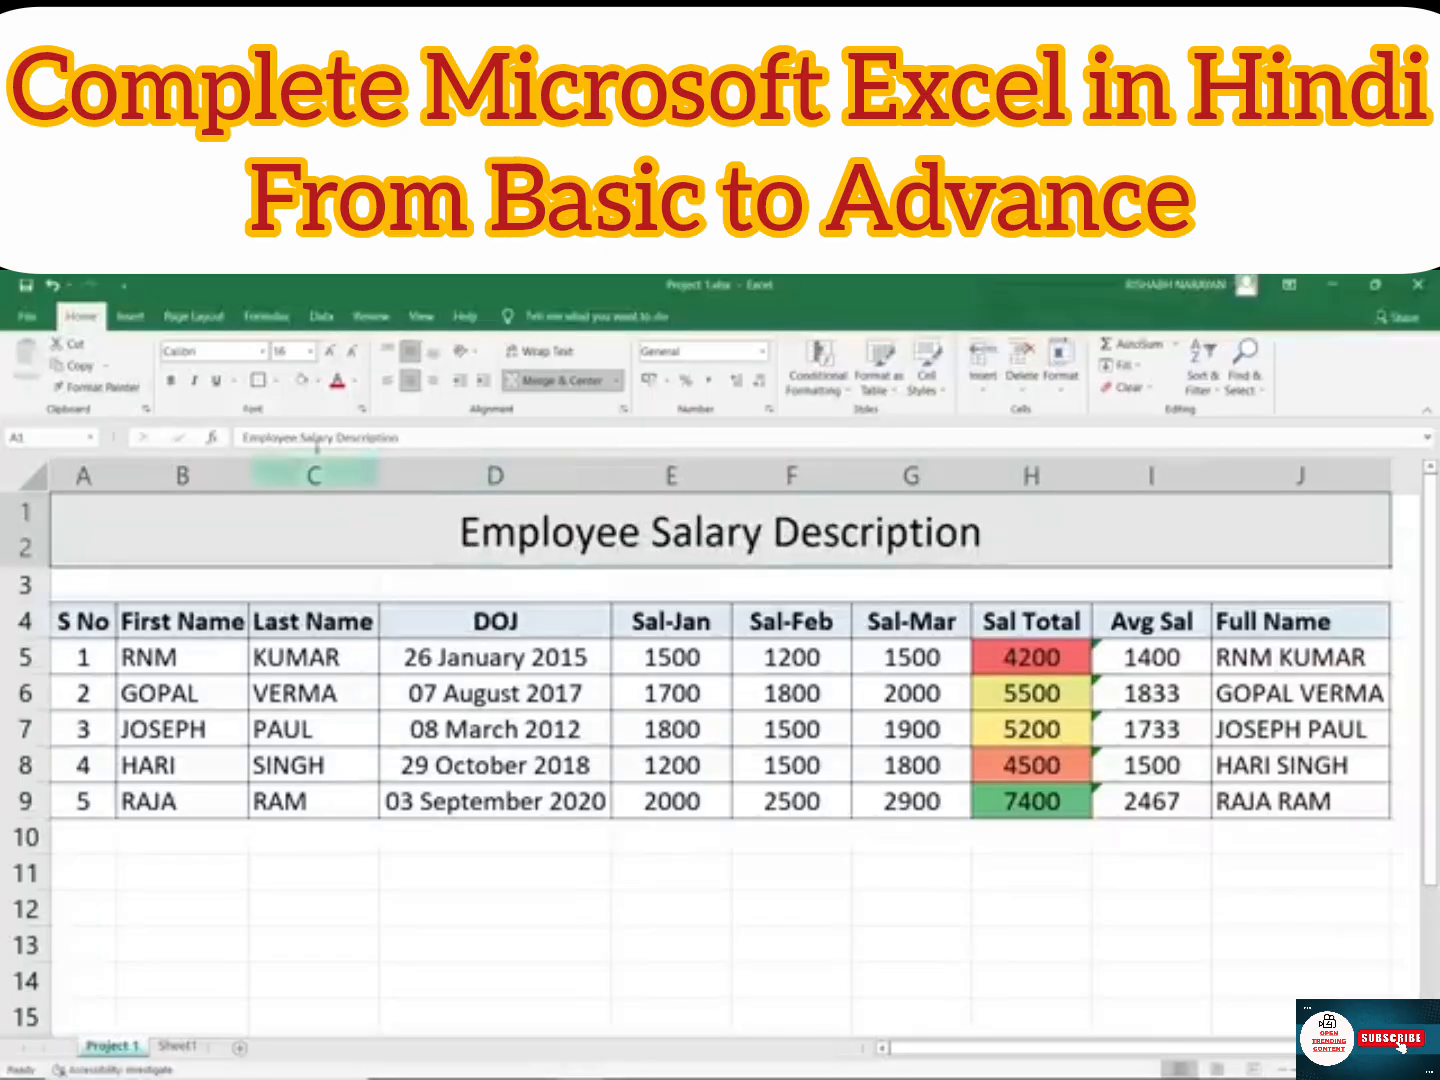
left_click(171, 380)
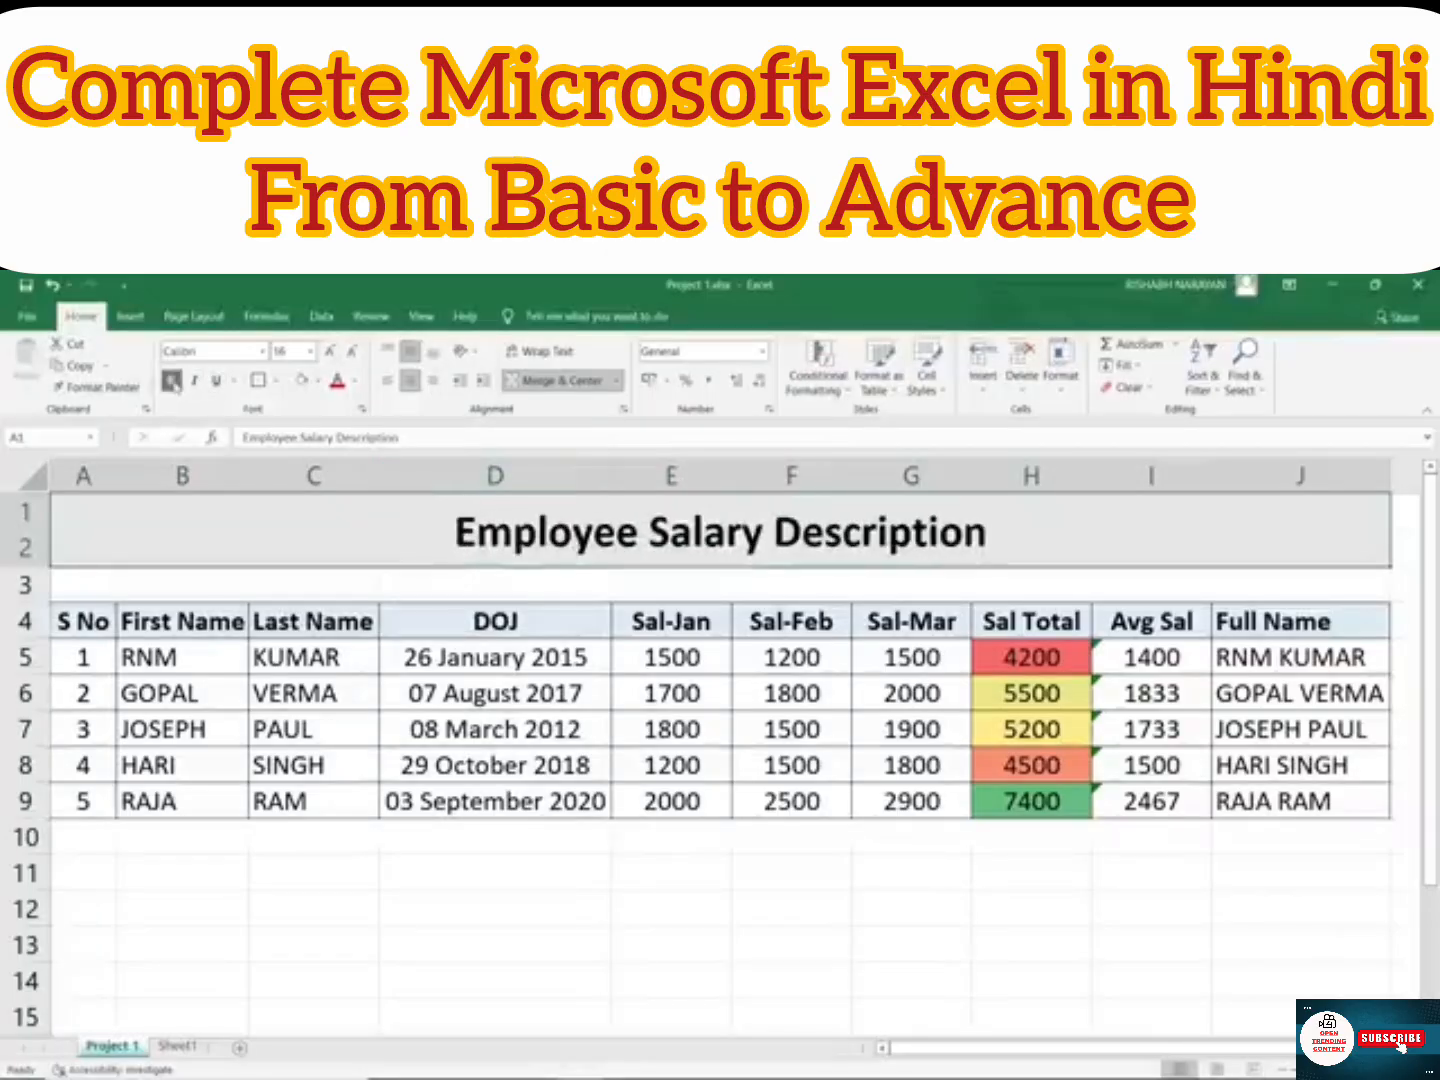
left_click(687, 912)
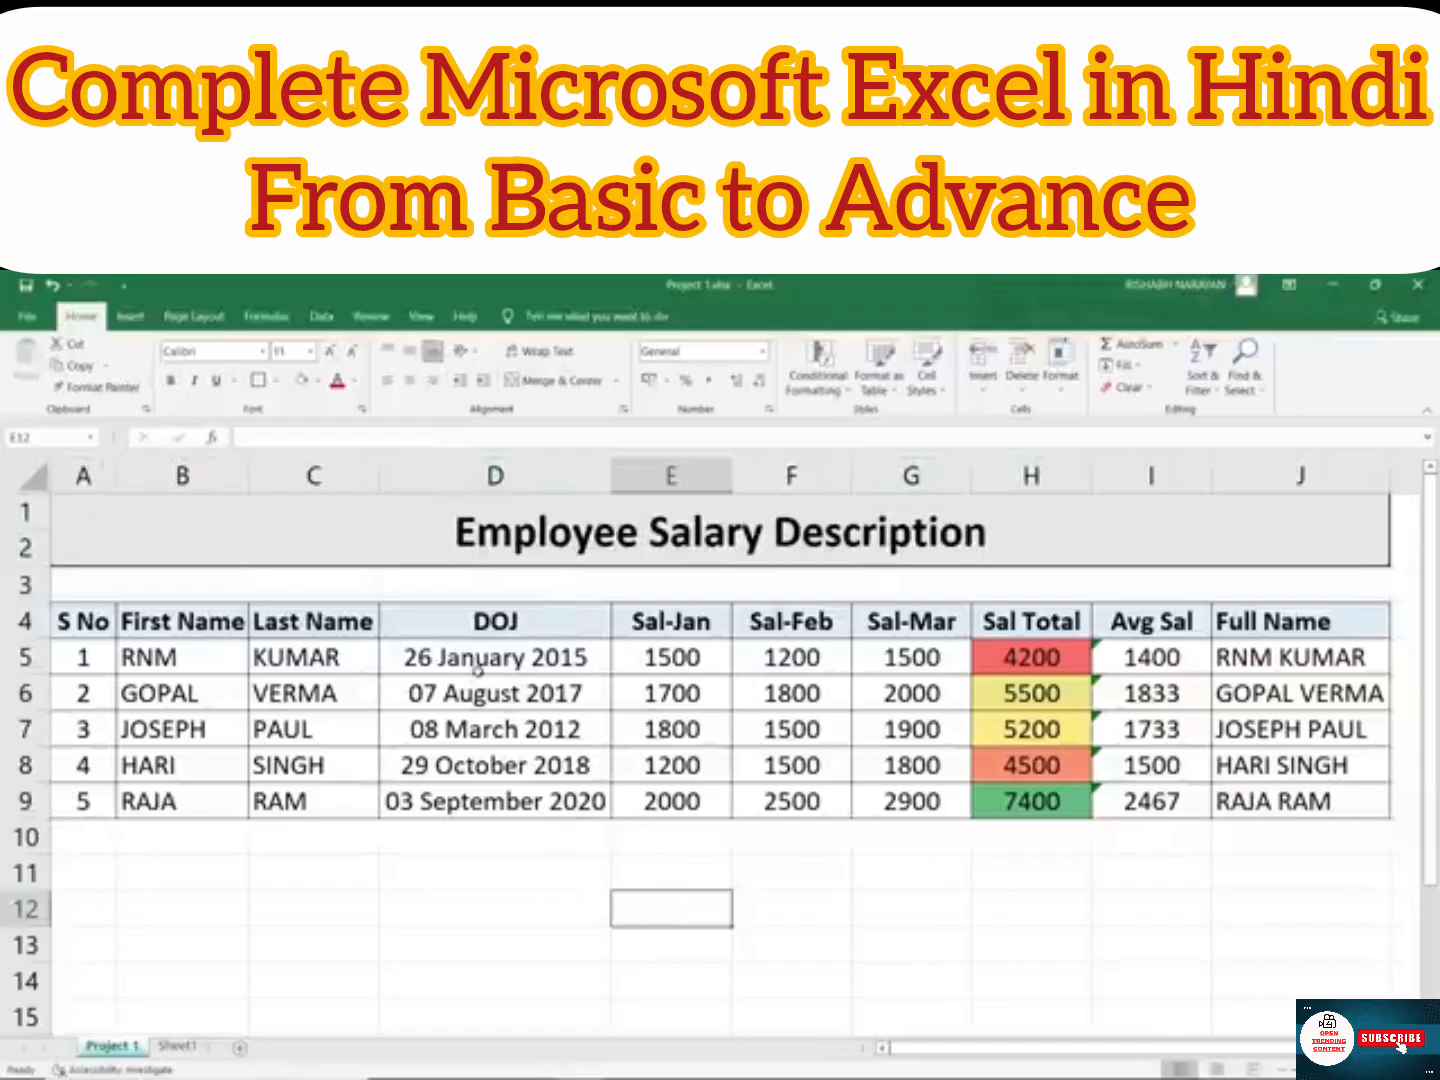
left_click(602, 559)
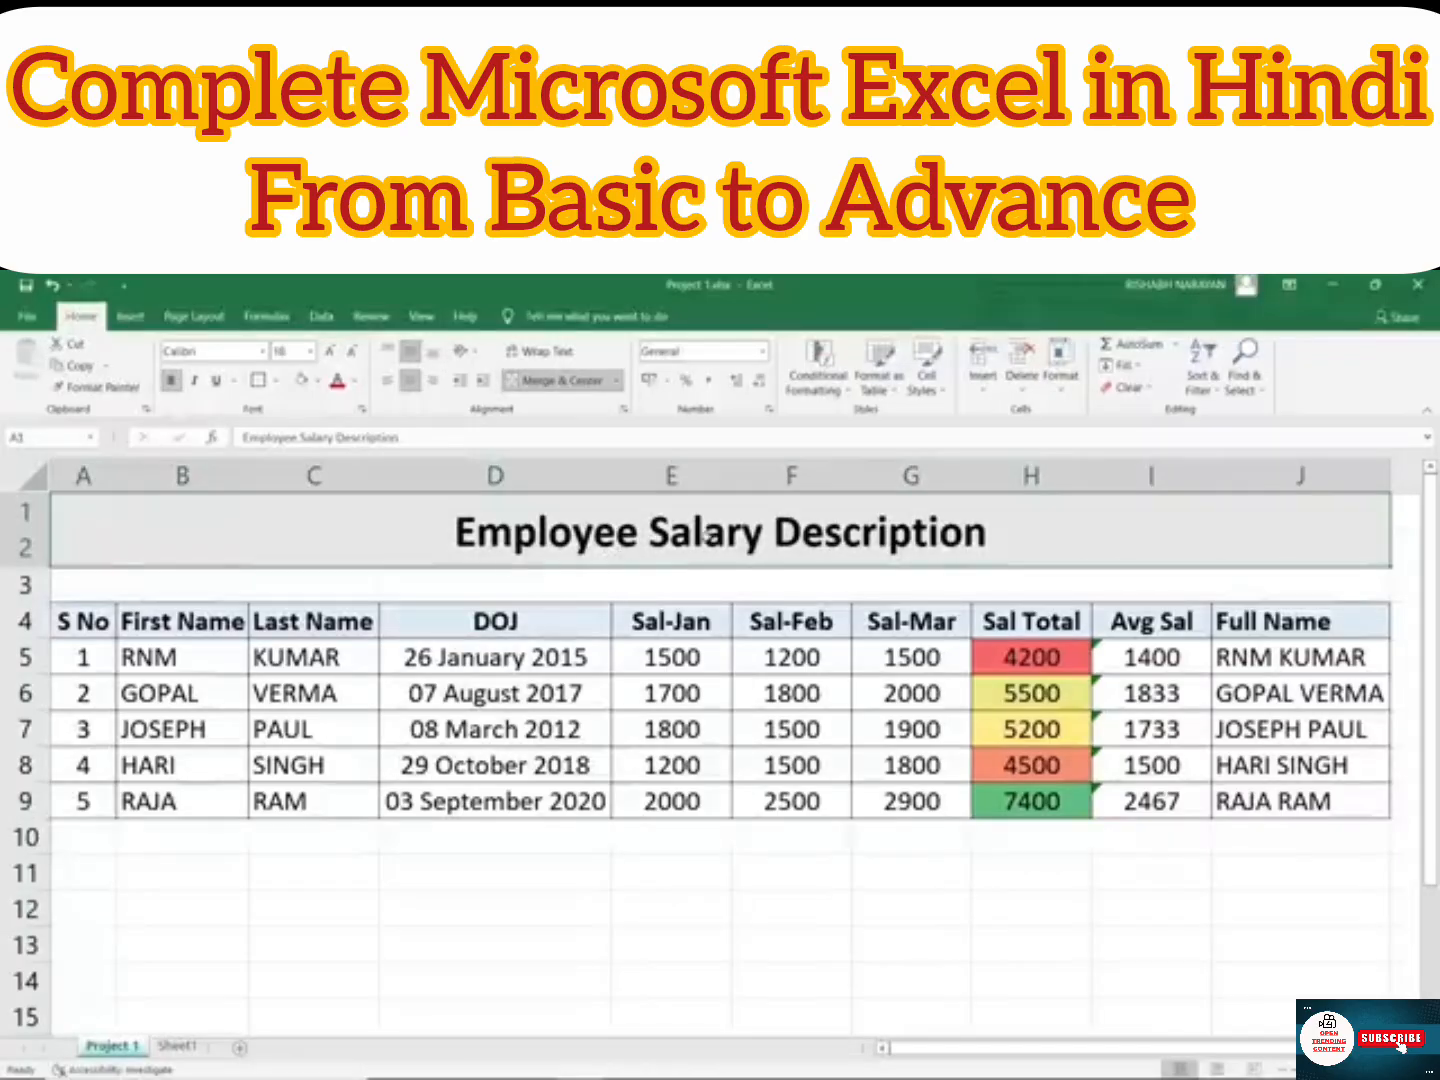
left_click_drag(92, 628, 1335, 826)
left_click(185, 586)
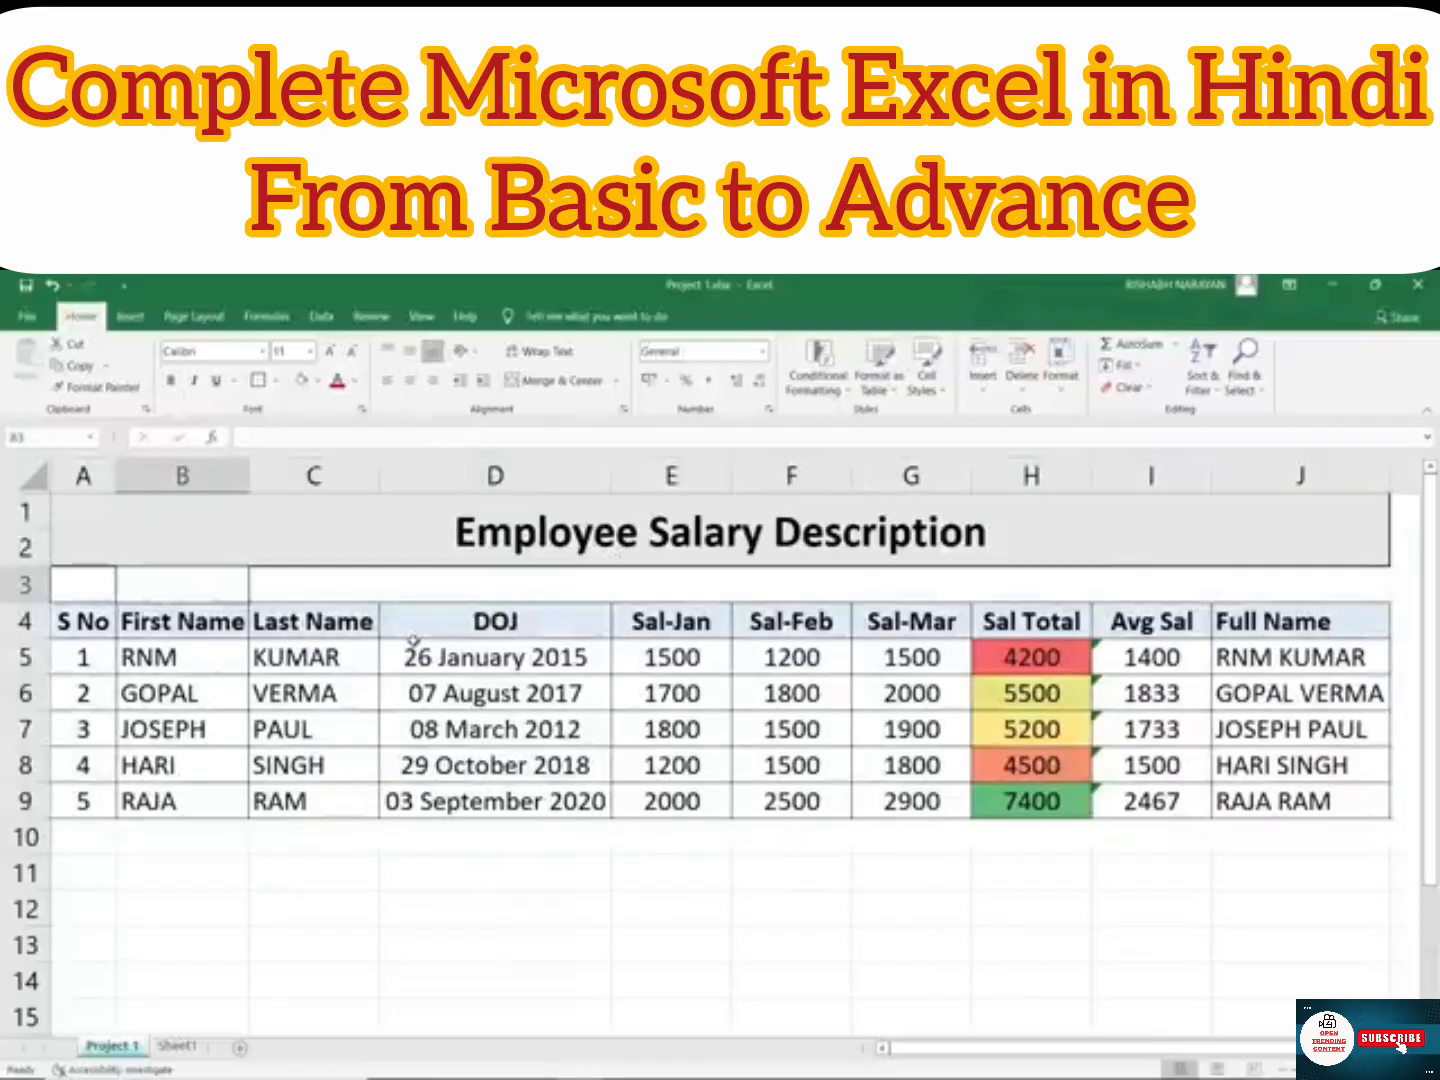
left_click(563, 547)
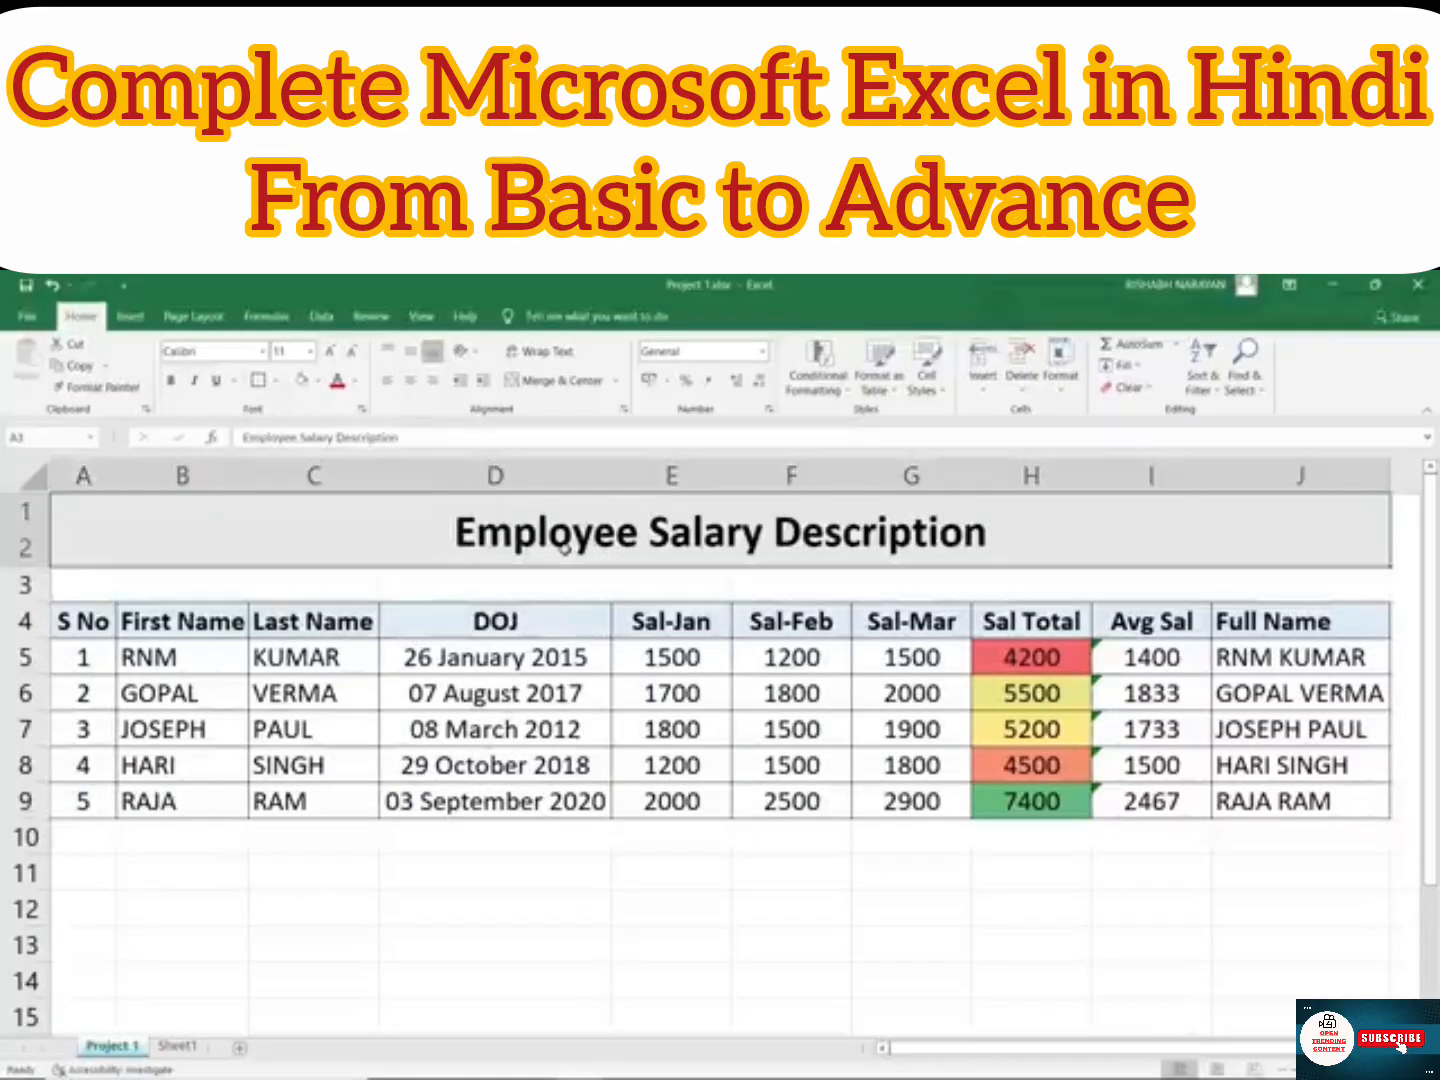
left_click(538, 658)
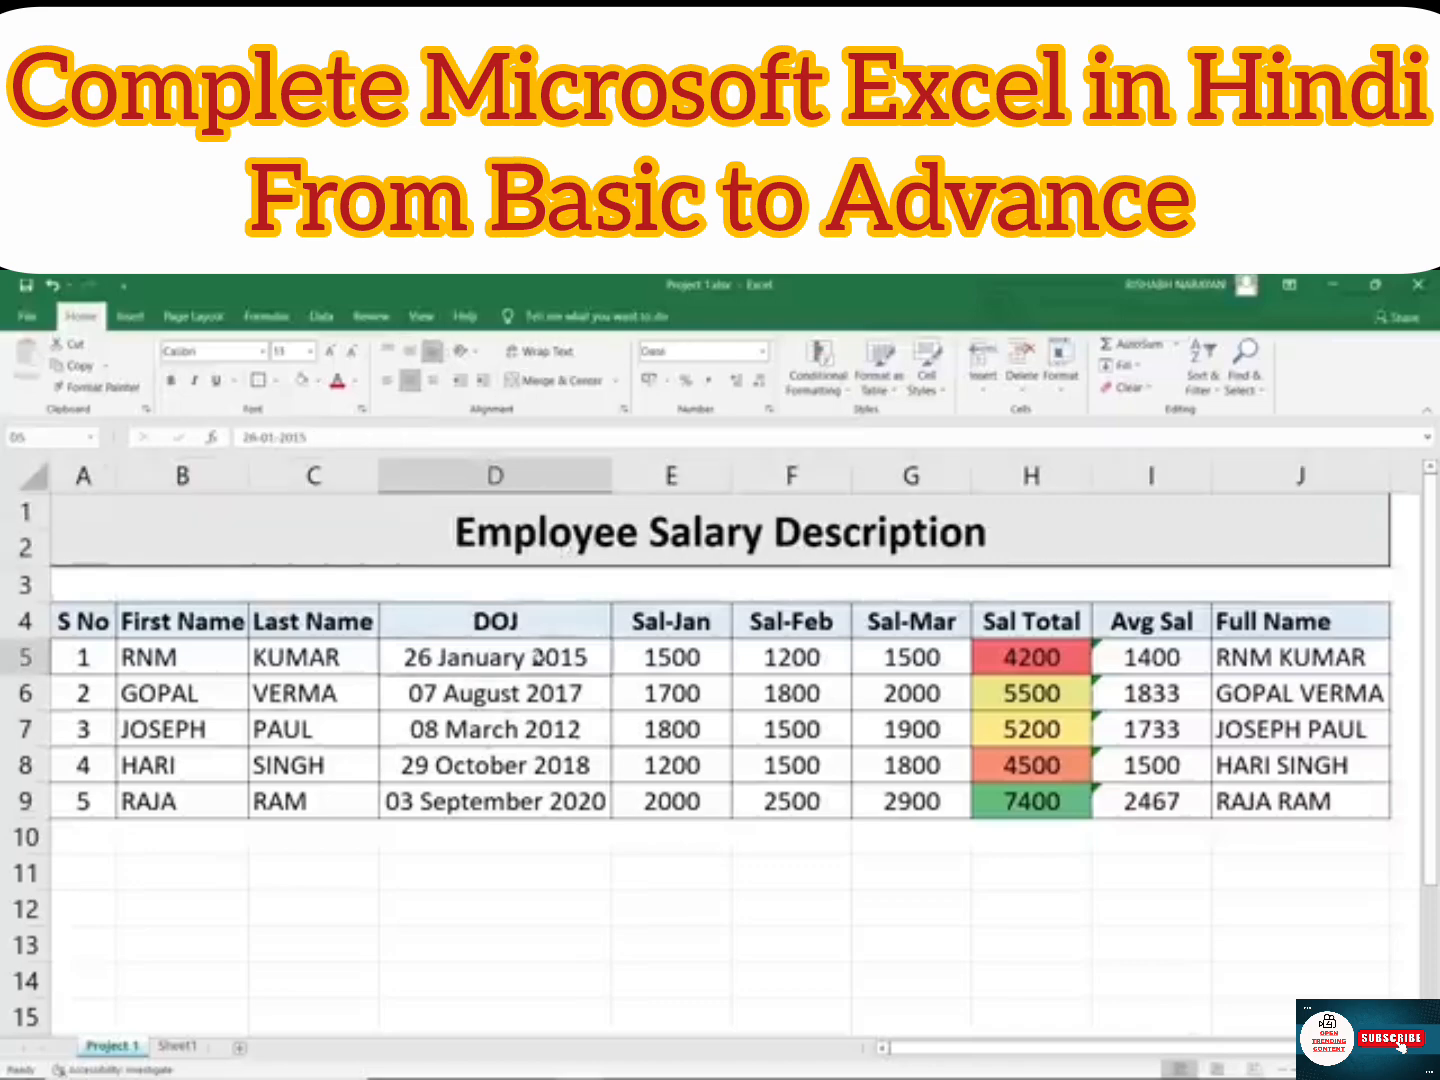
left_click(530, 681)
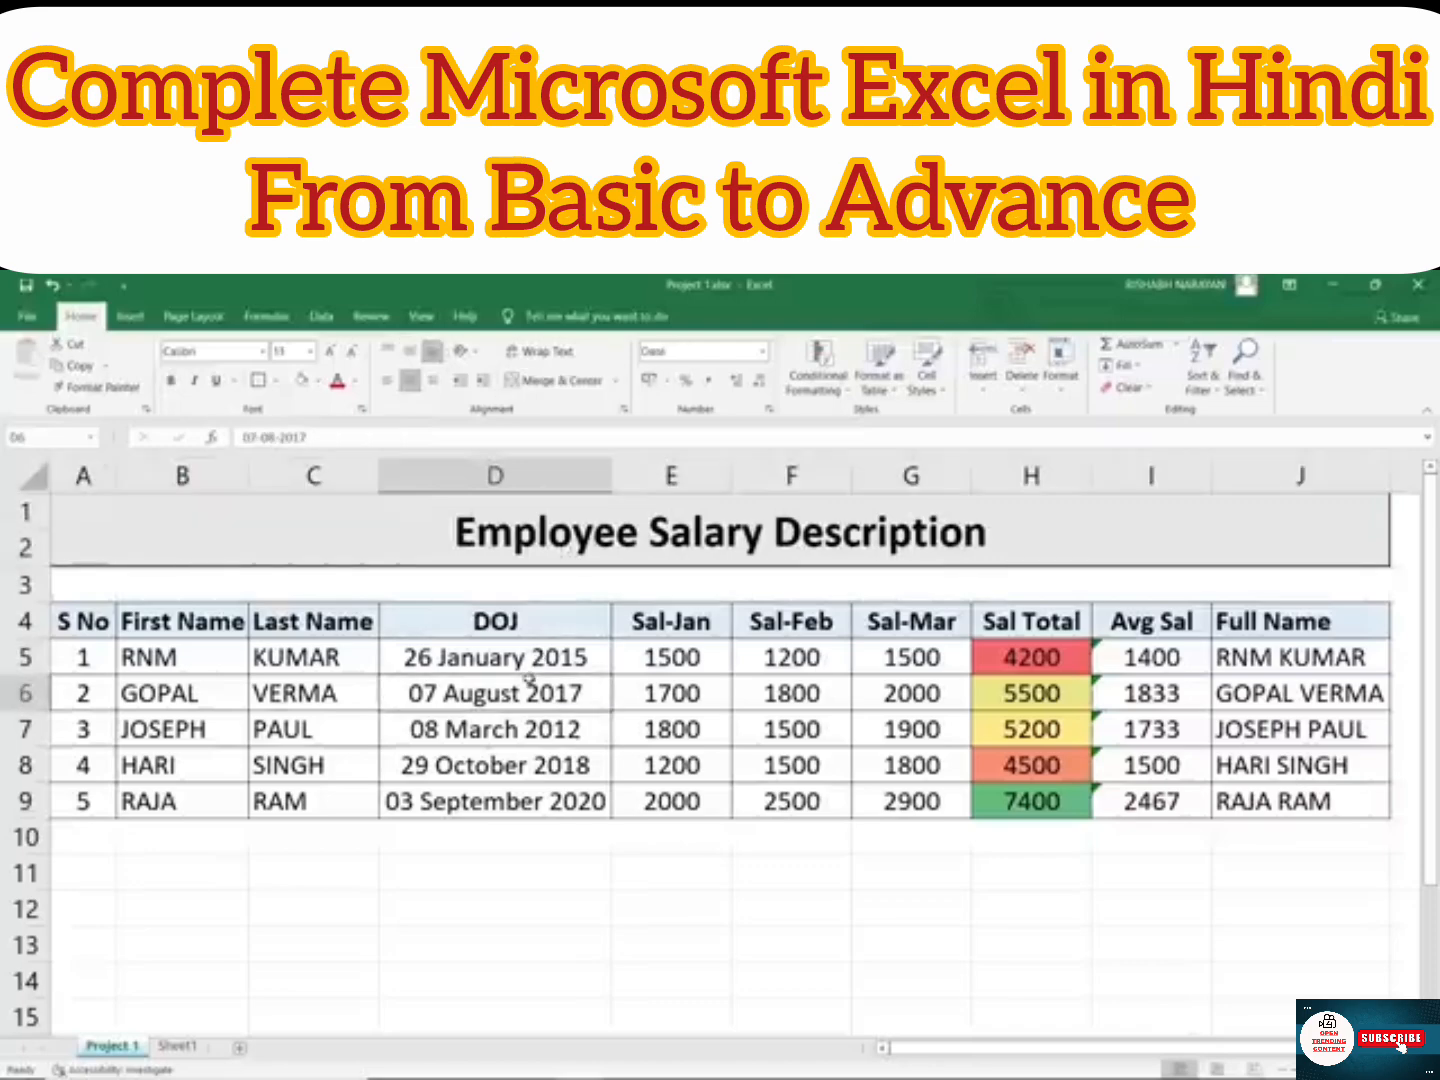
left_click(297, 657)
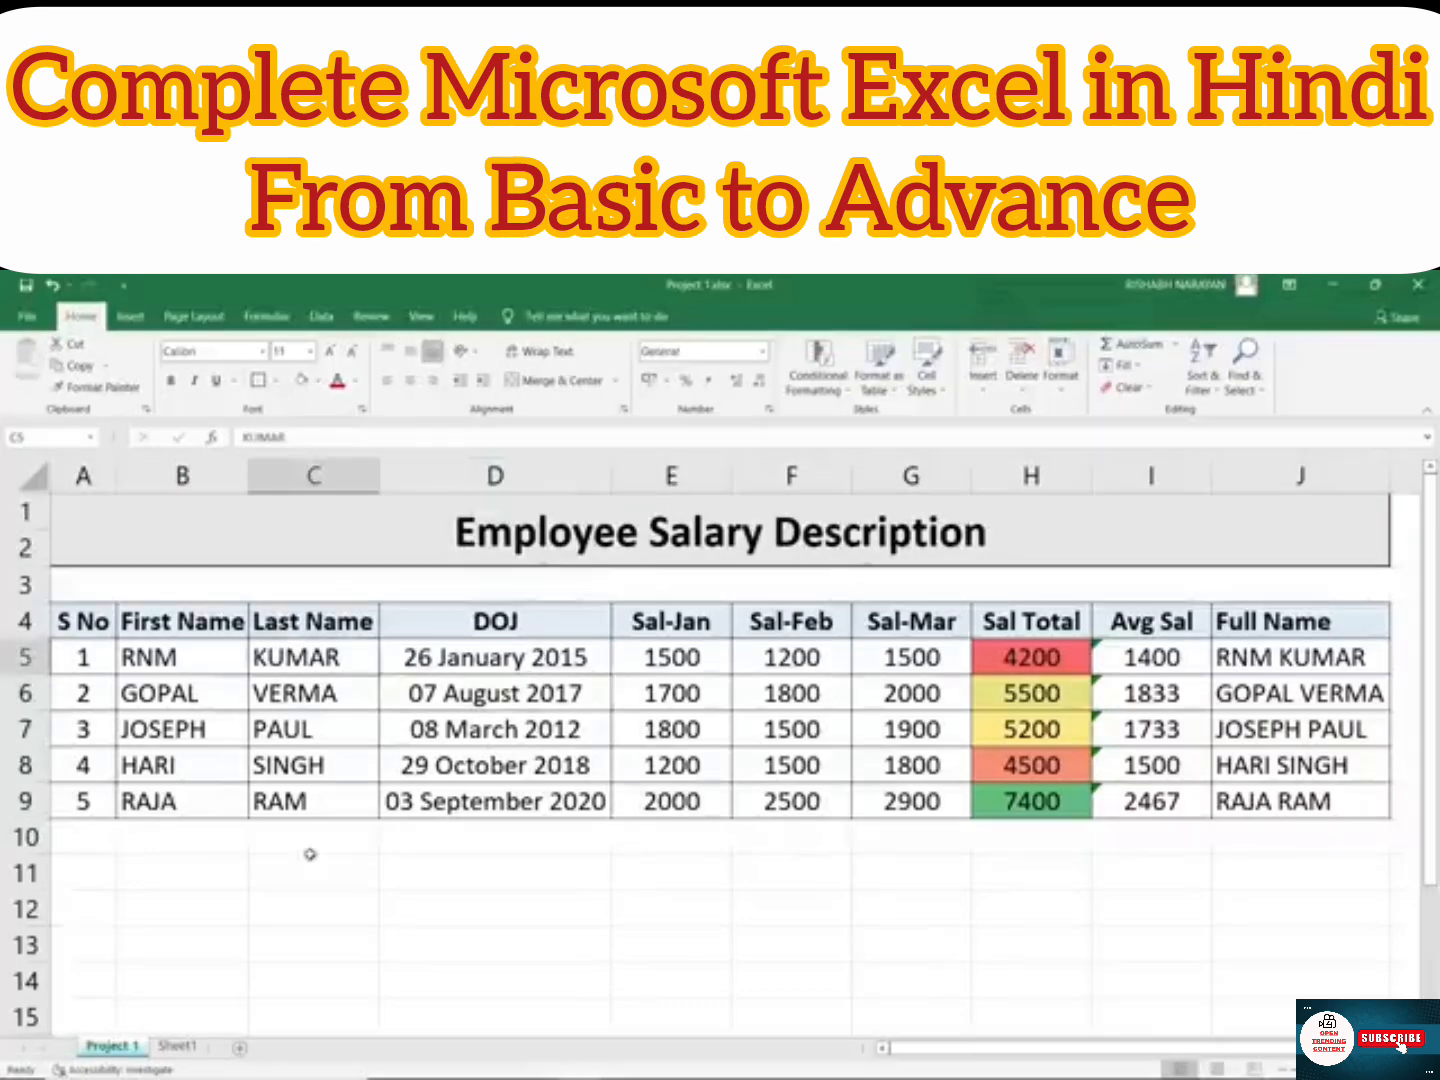
Step: Enter a note in B11 made of the row 9 employee's last name followed by "has the highest salary"
left_click(583, 875)
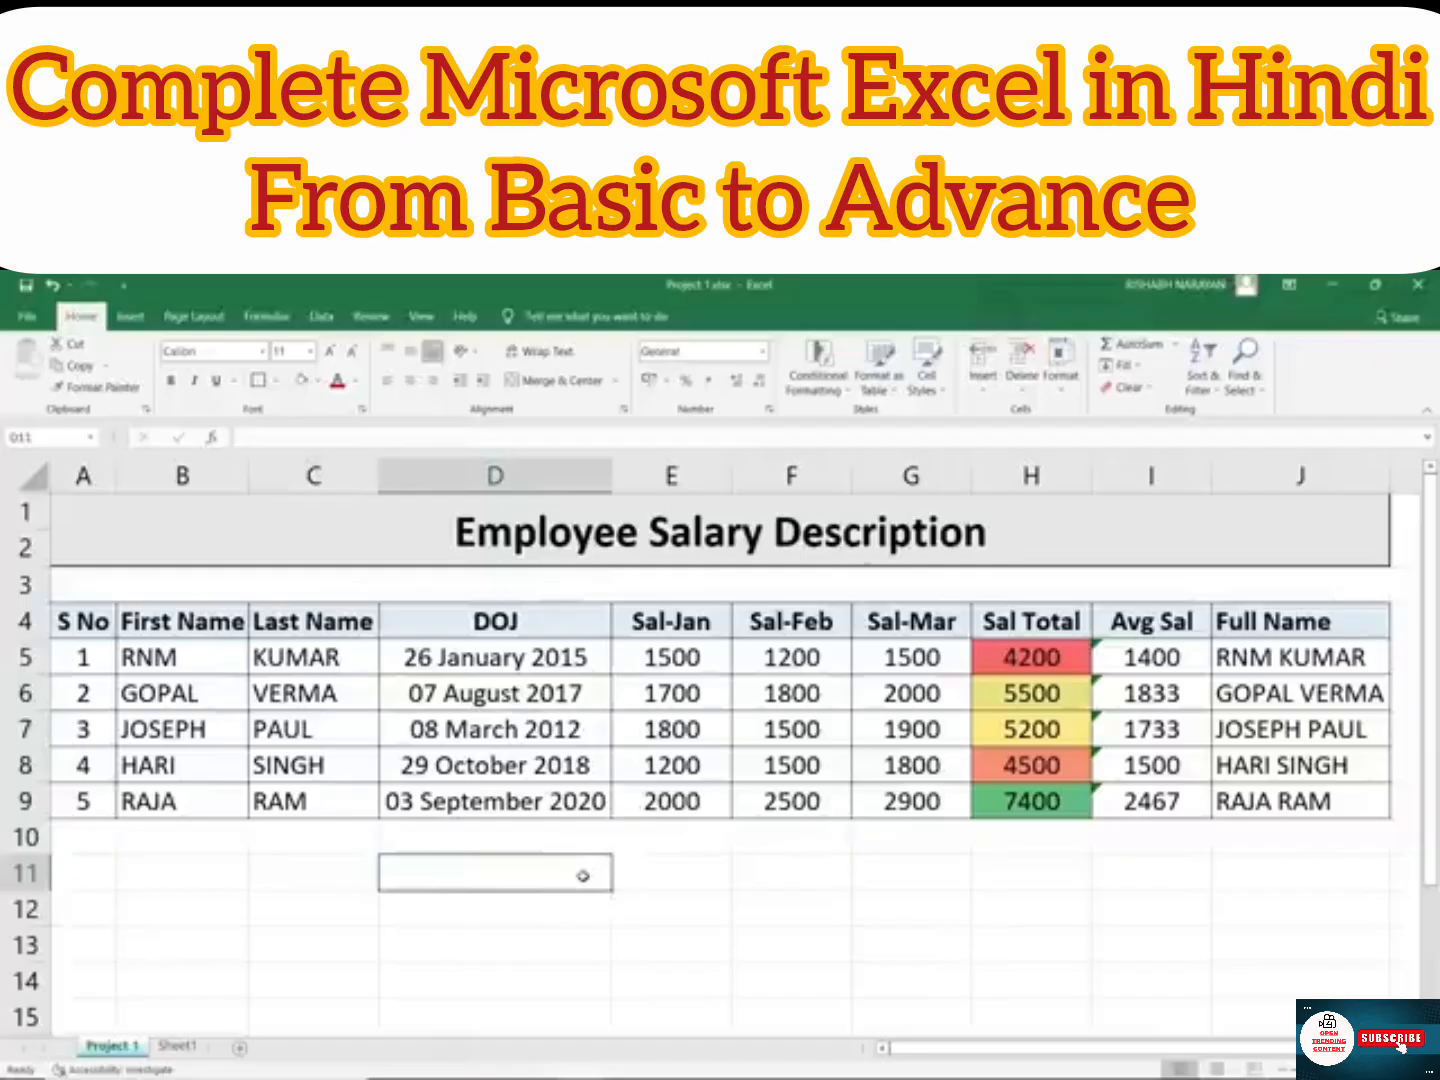
key("Left")
key("Left")
type("Ram has th")
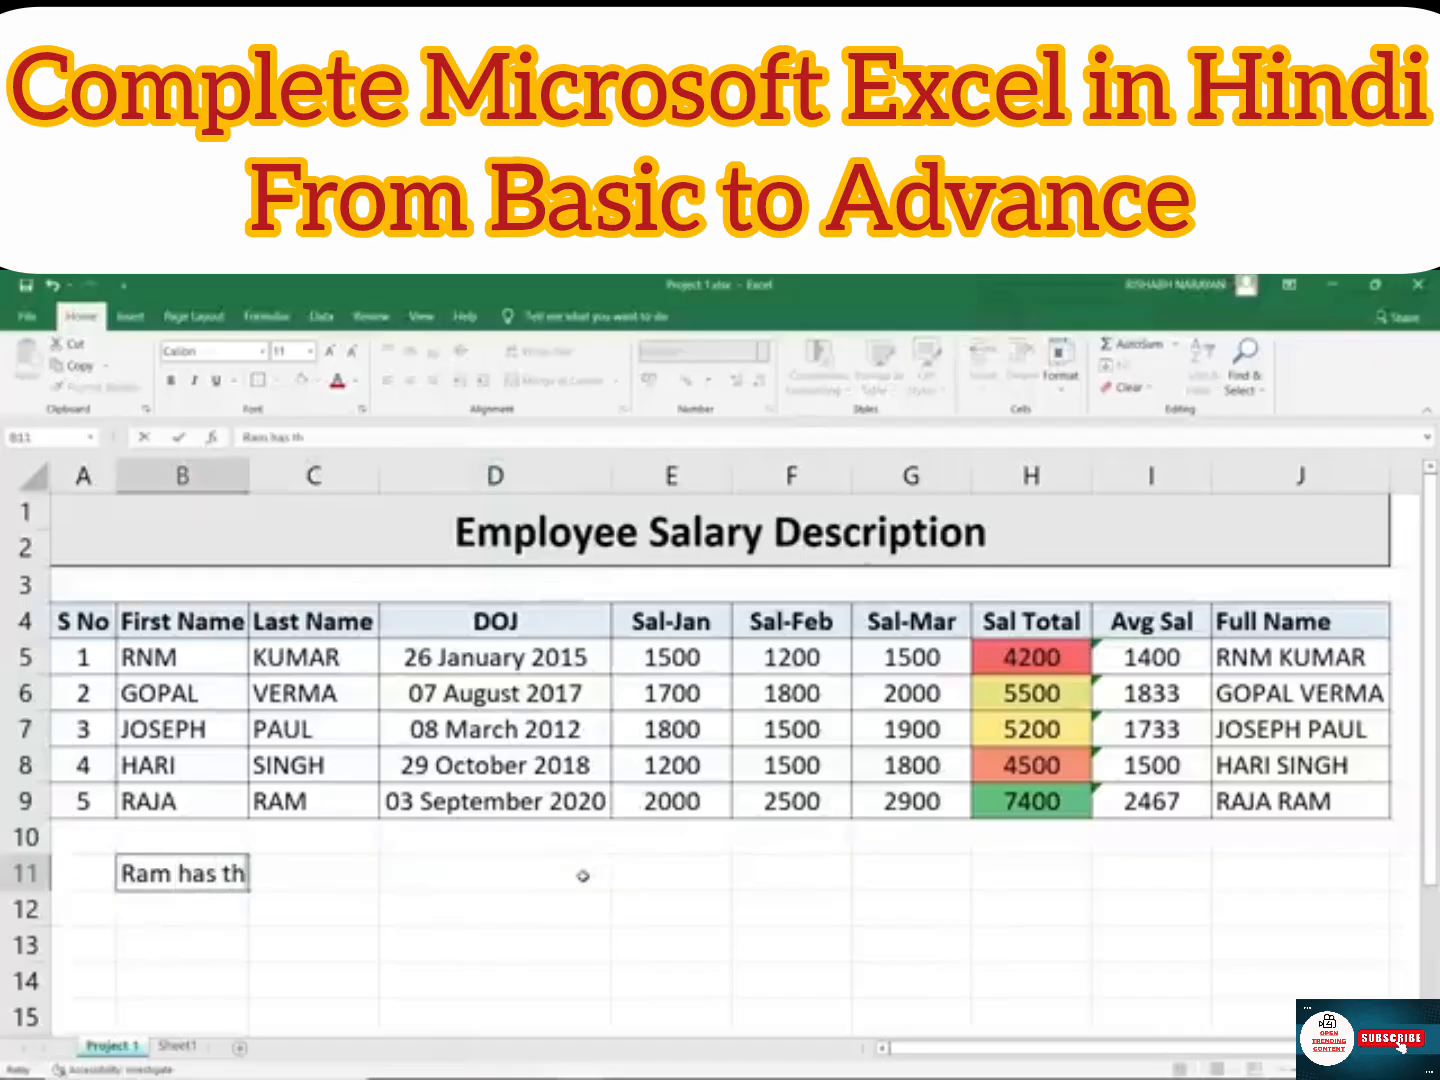
type("e higest")
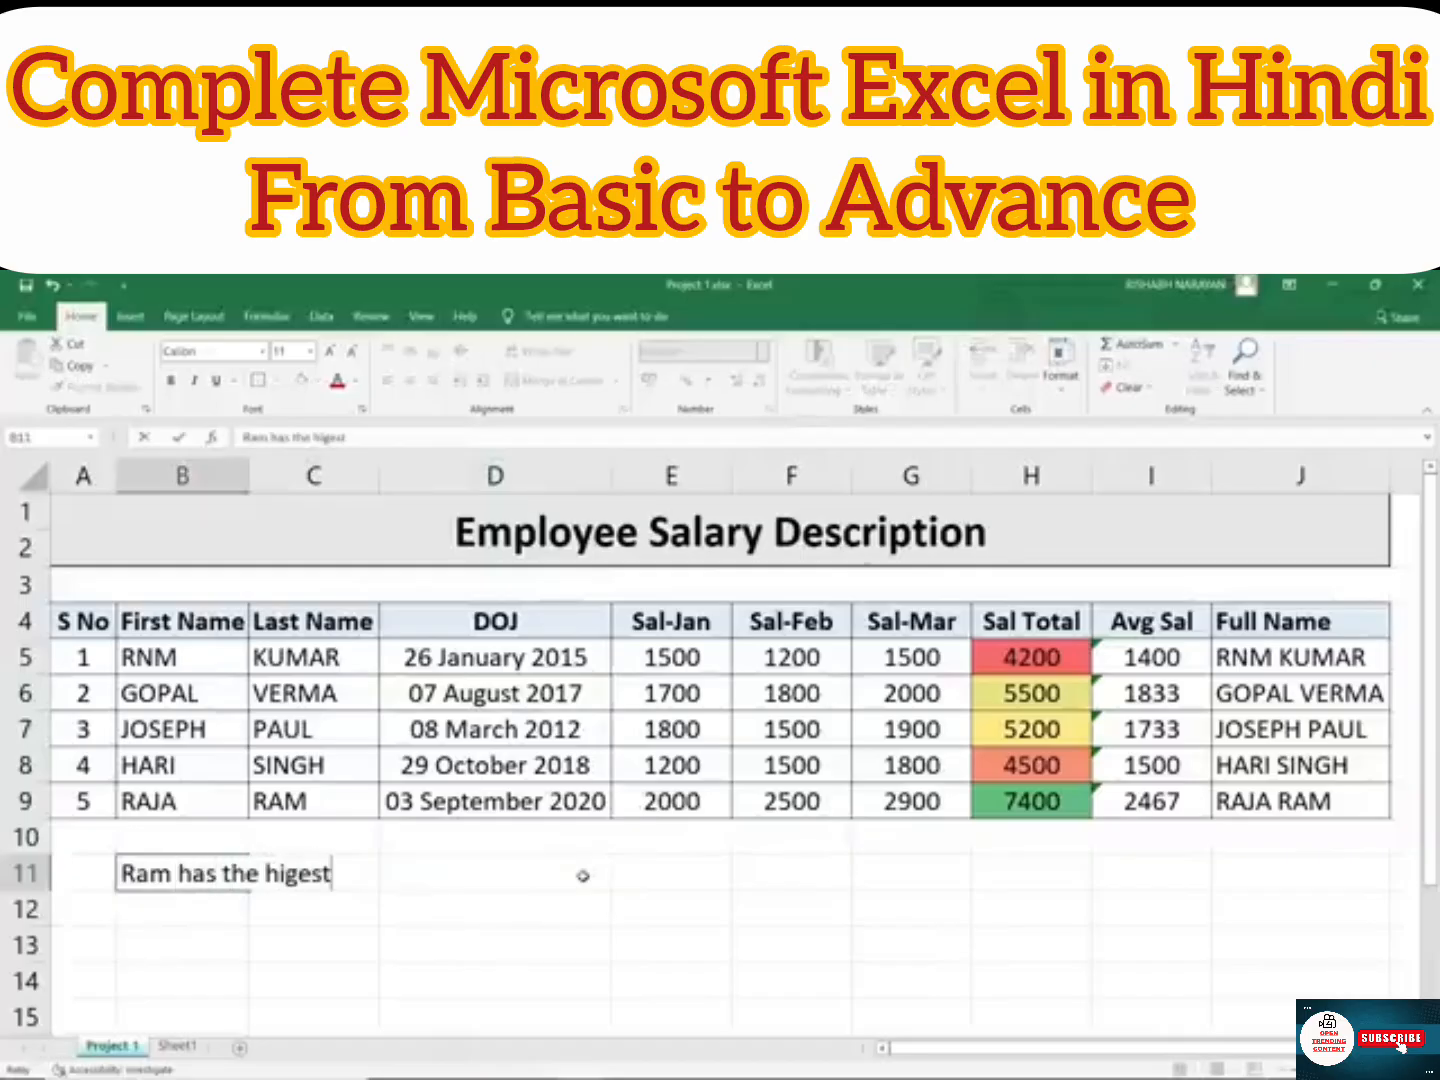
key("BackSpace")
key("BackSpace")
key("BackSpace")
type("hest sal")
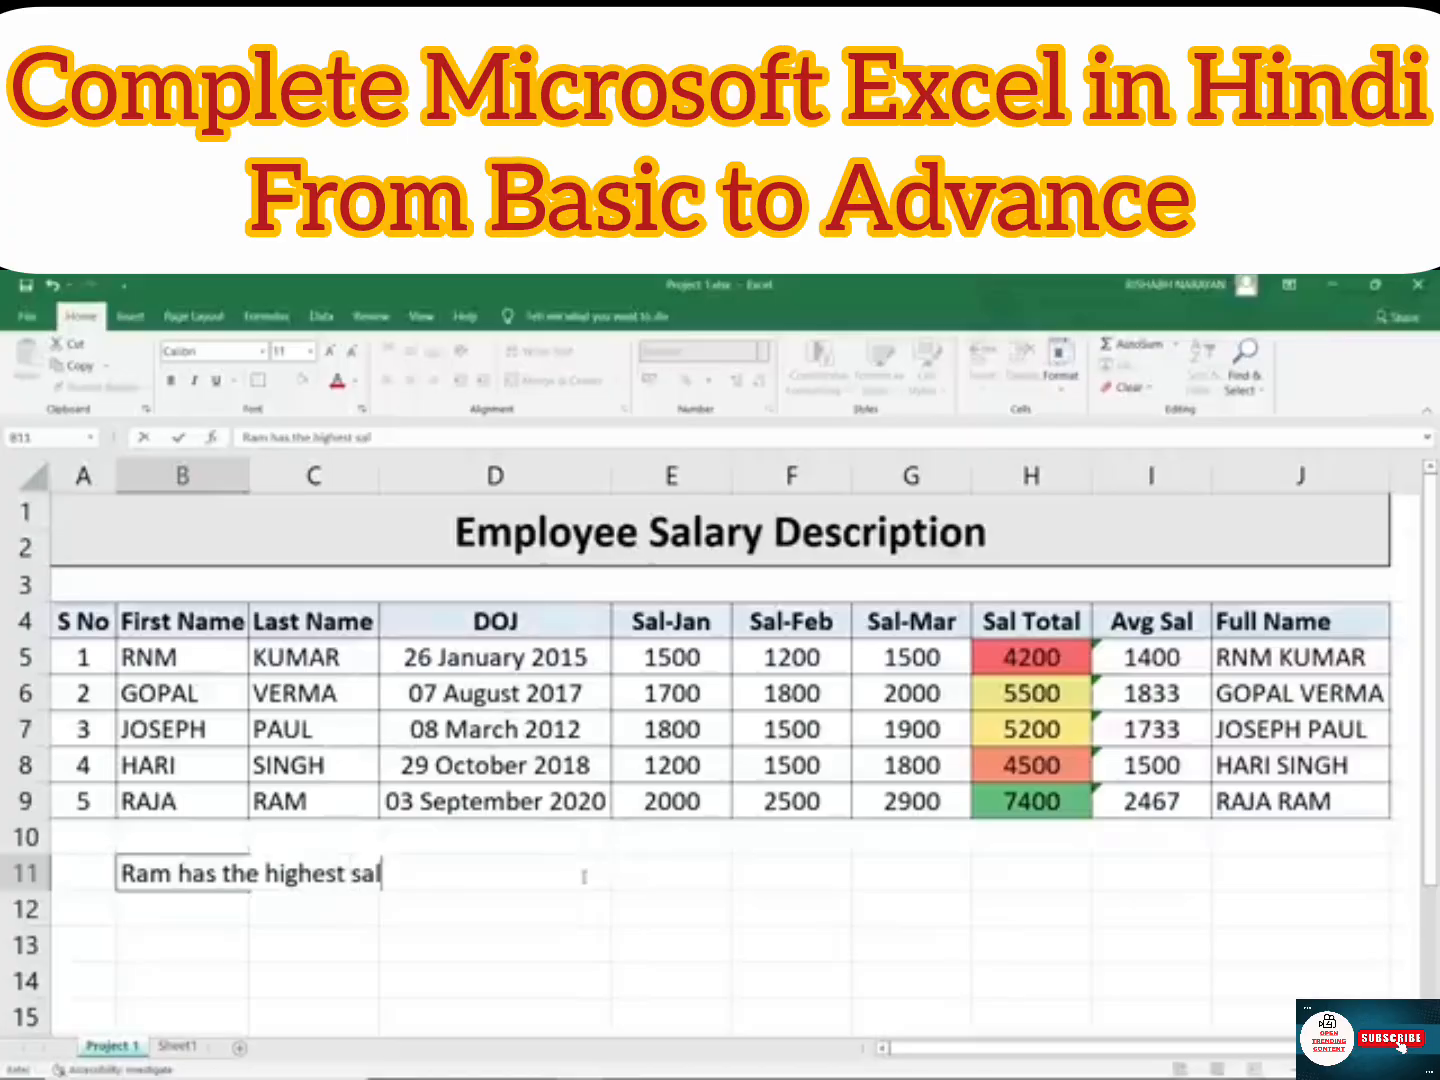
type("ary")
key("Return")
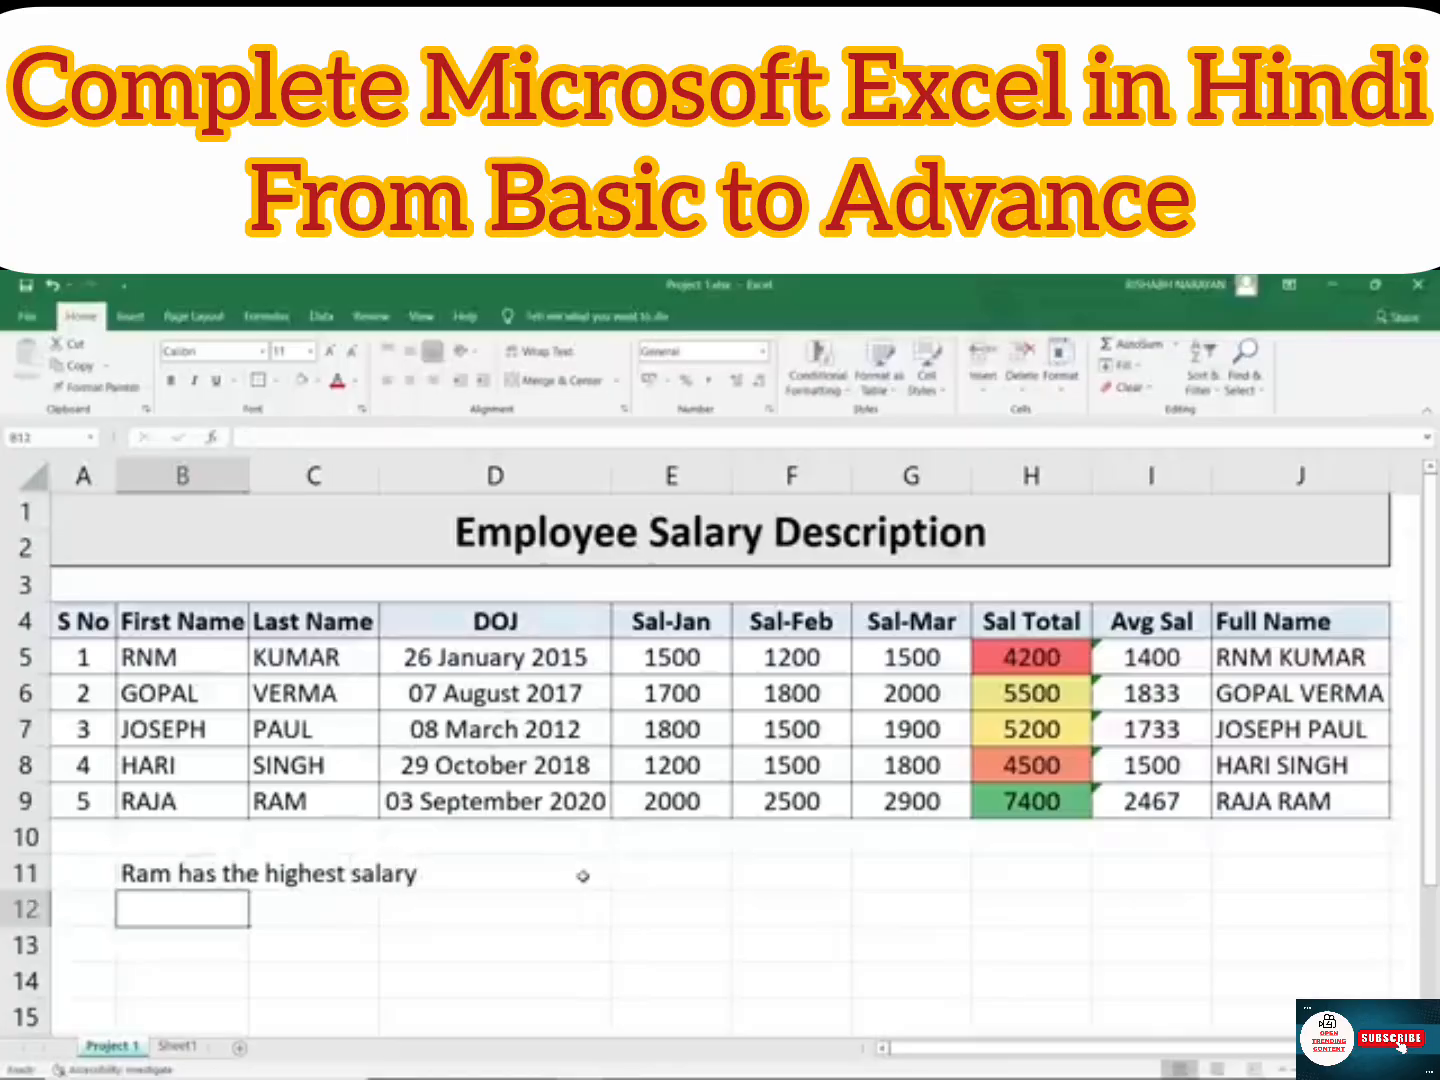
Step: Wrap the text of the note in B11 so it fits within the column's width
key("Up")
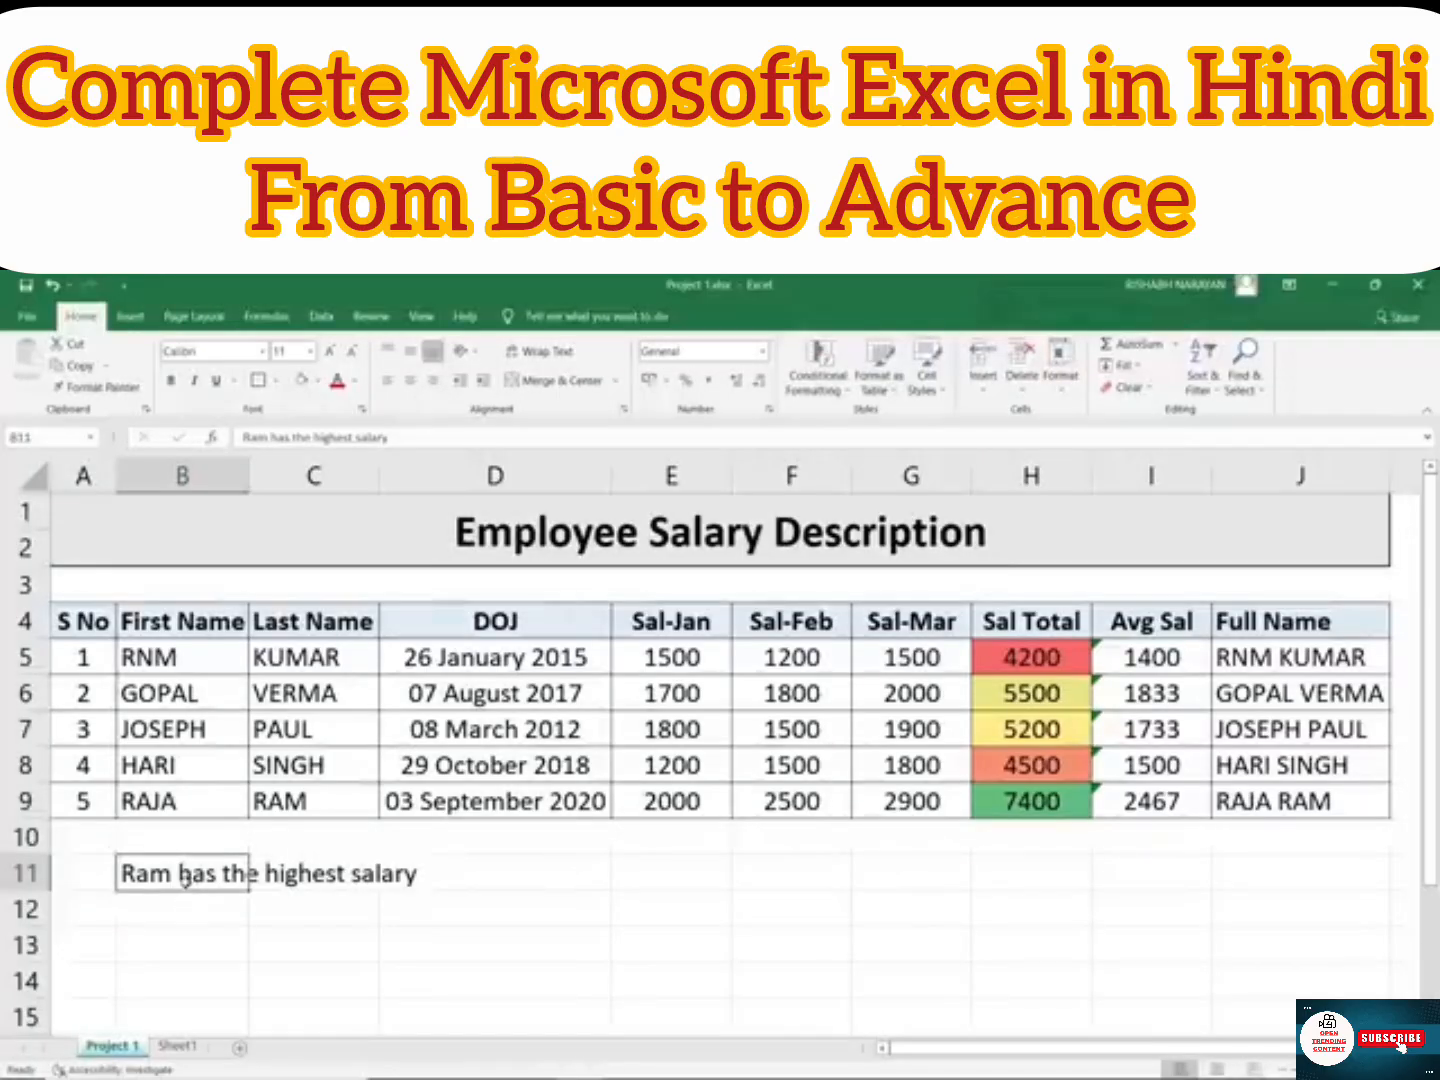
left_click(543, 355)
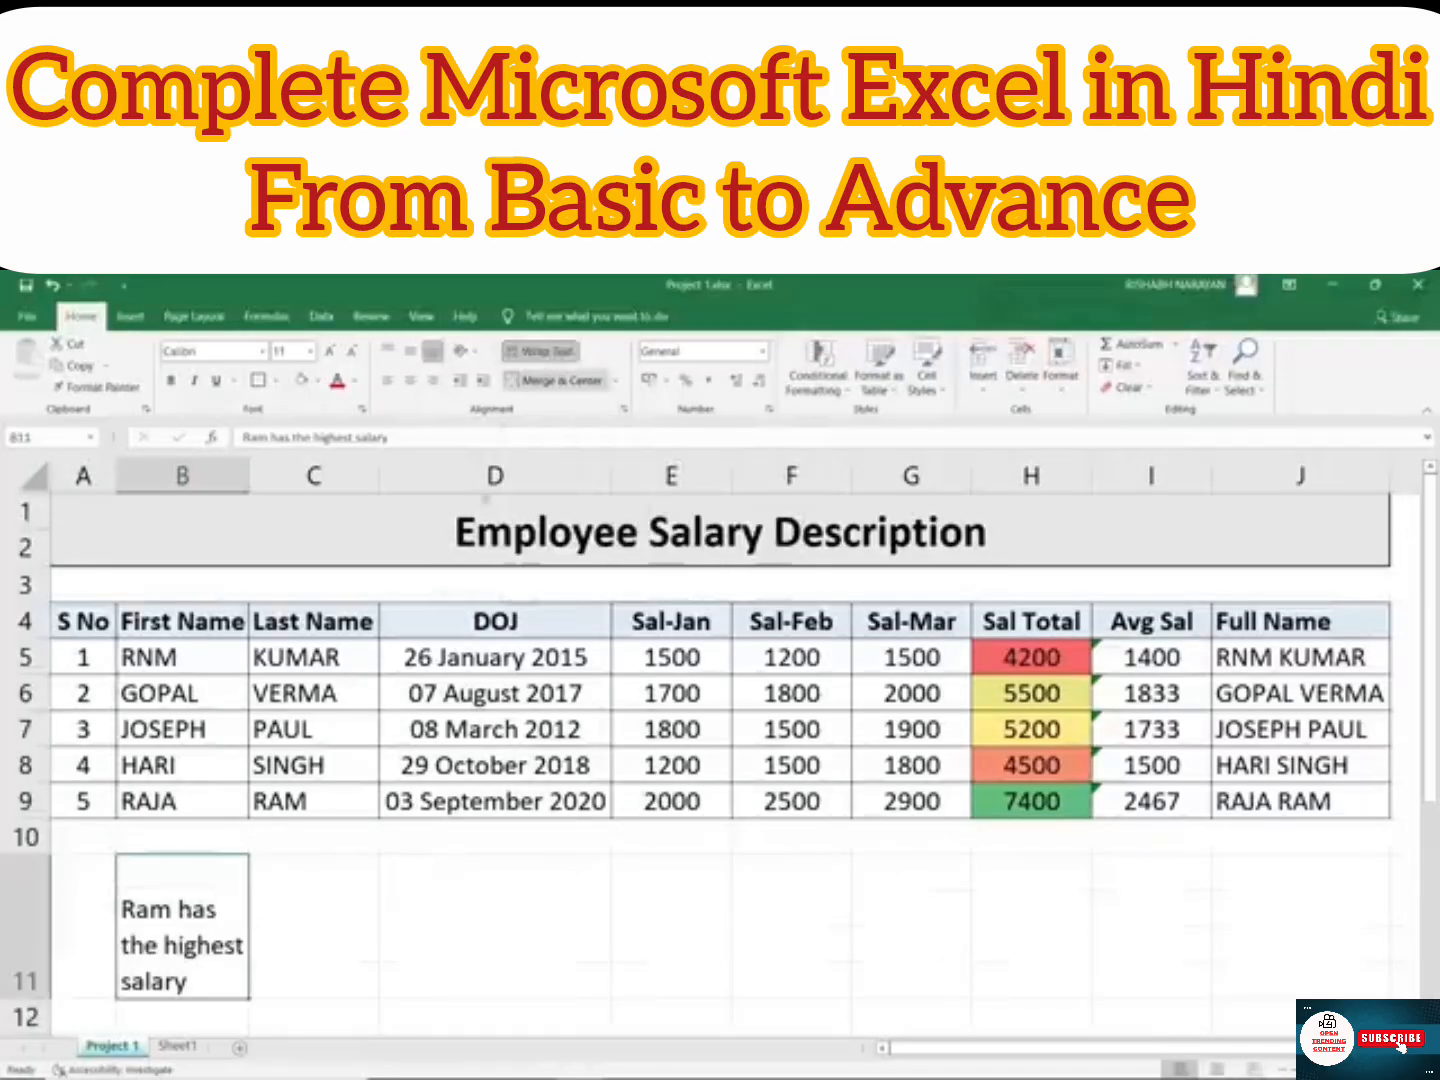
key("Right")
left_click(218, 912)
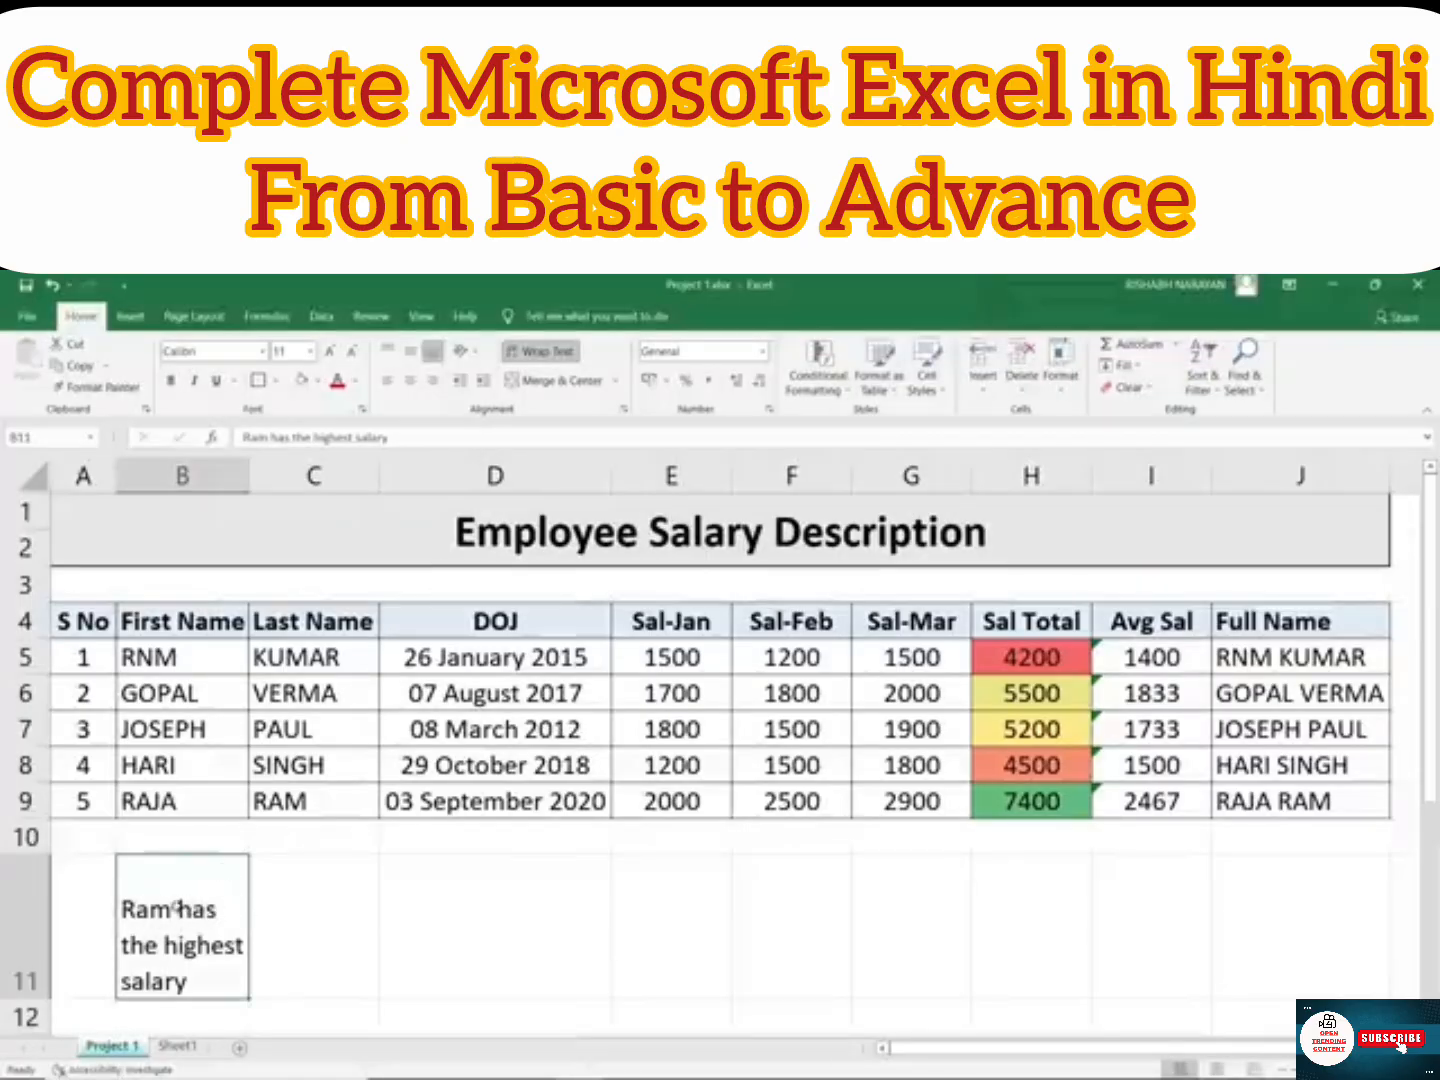
Step: Turn off text wrapping for the note in B11 so it runs on one line
left_click(14, 935)
left_click(8, 922)
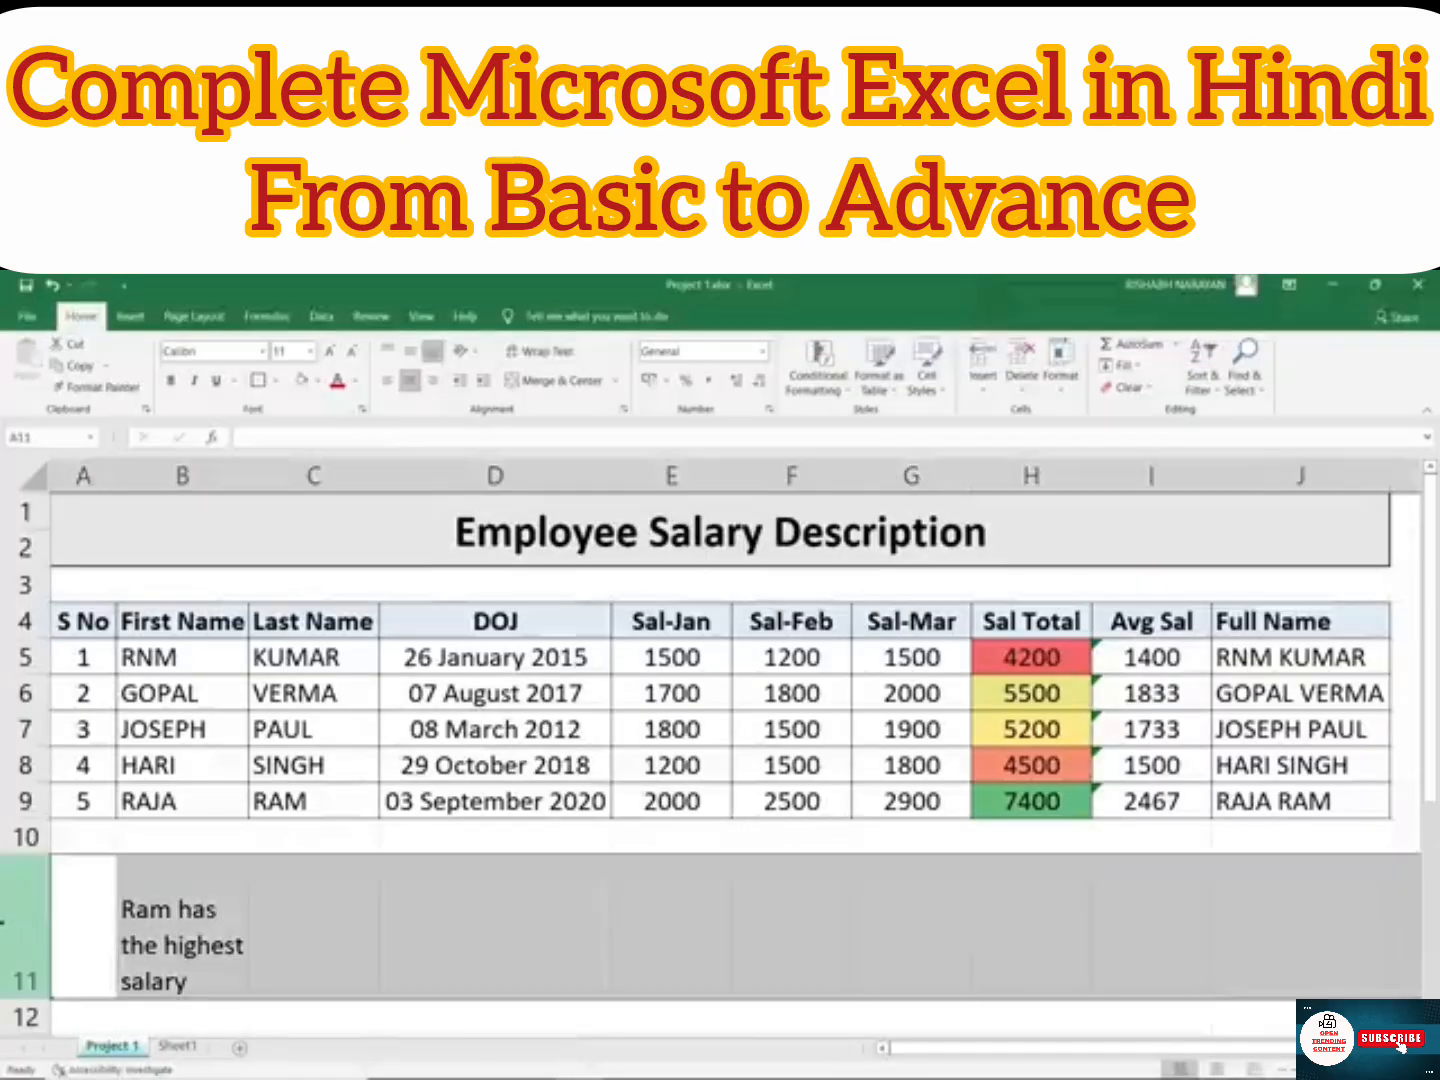
left_click(200, 914)
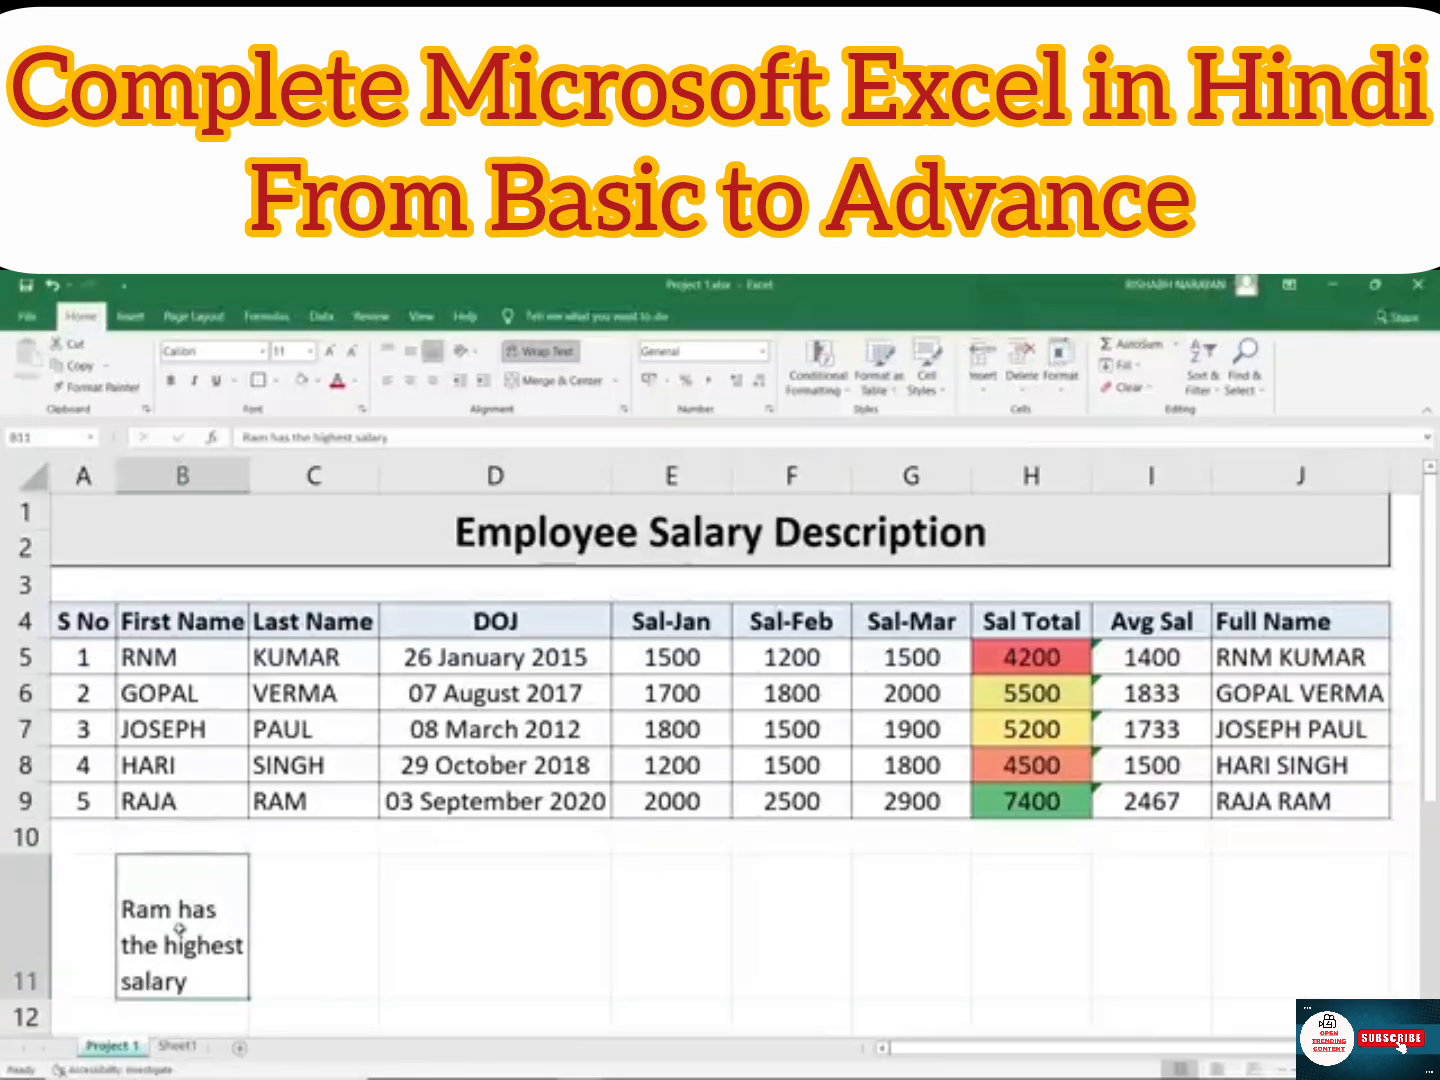
left_click(540, 352)
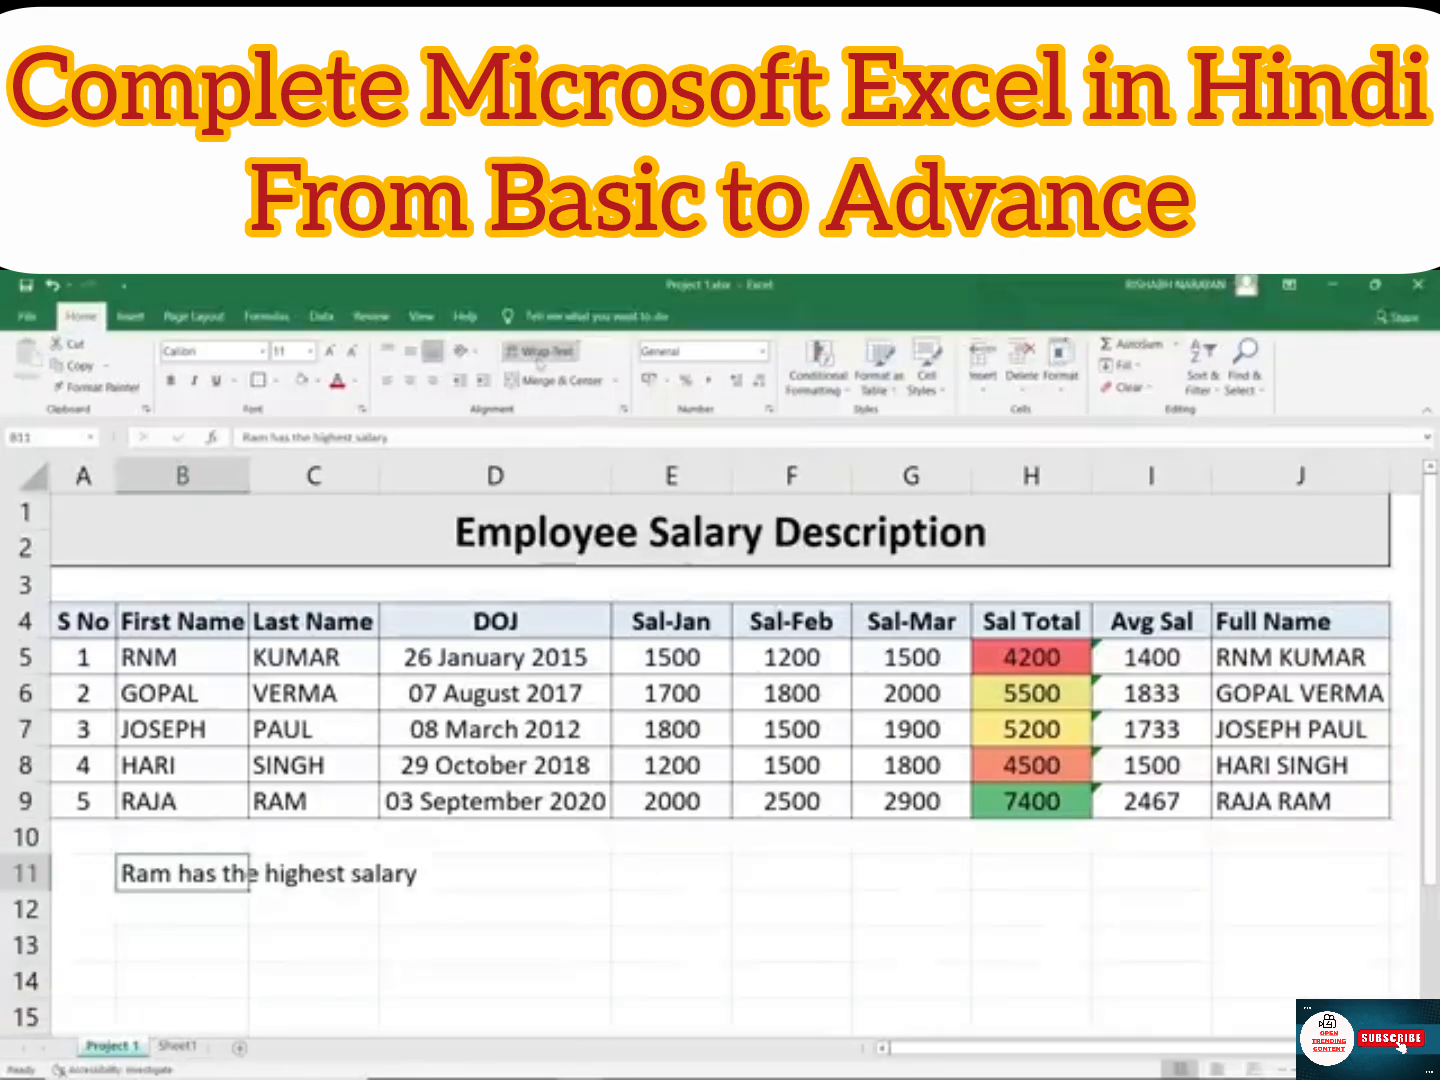
left_click(540, 352)
left_click(540, 352)
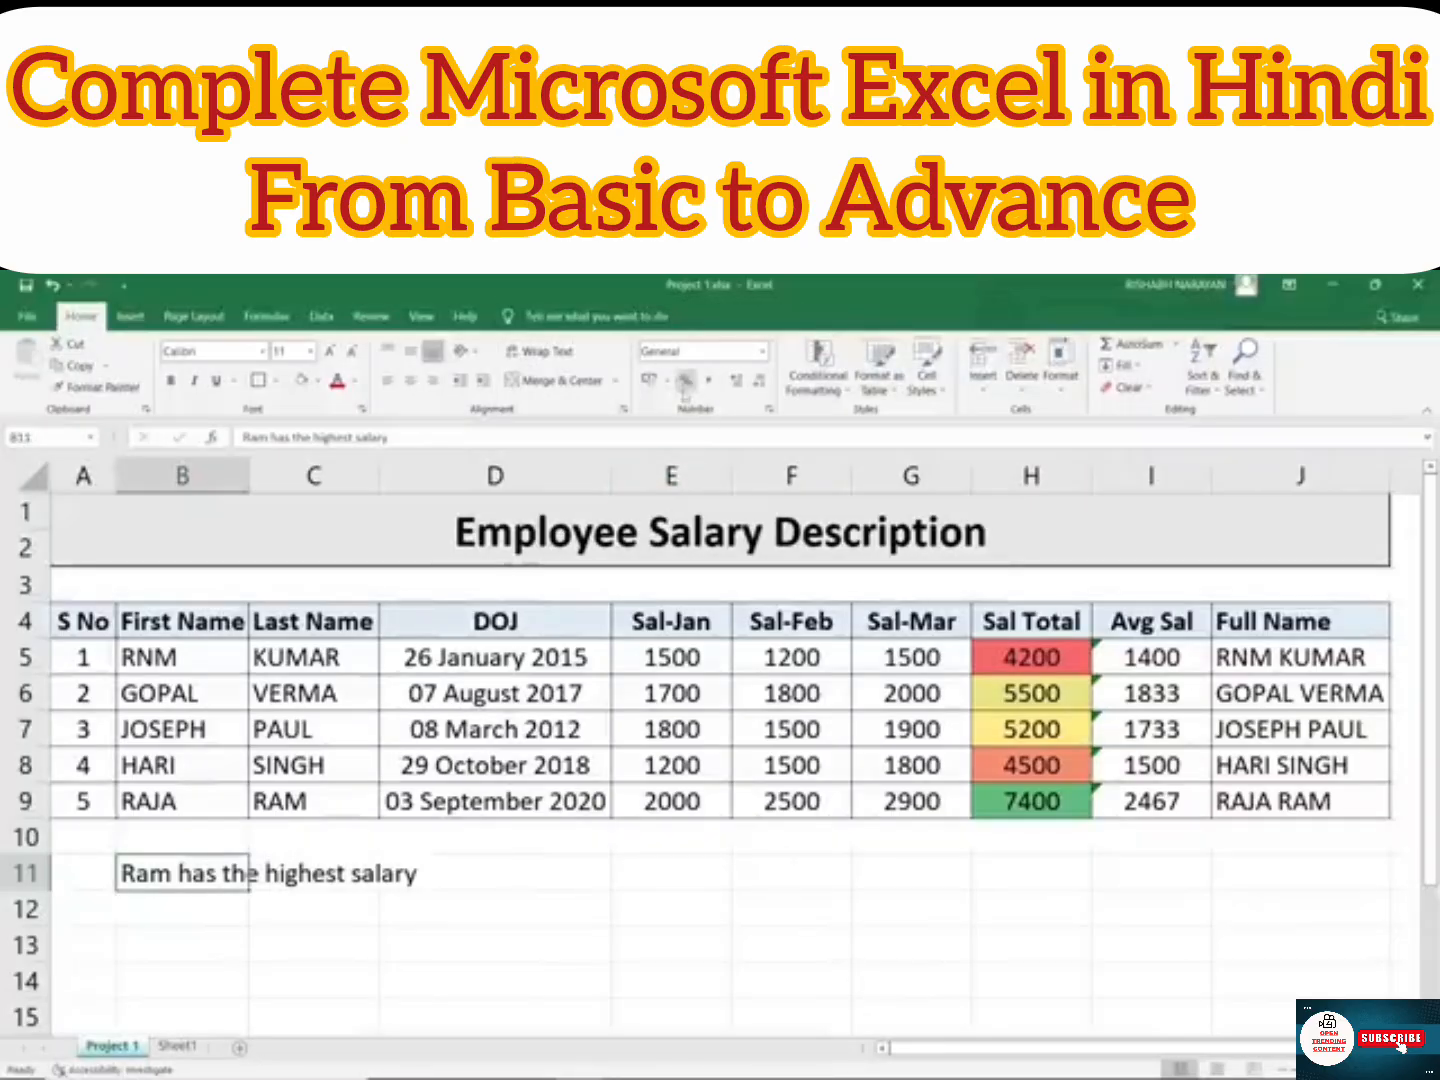
Step: Enter the number 21 in F11 below the salary table
left_click(806, 878)
type("12")
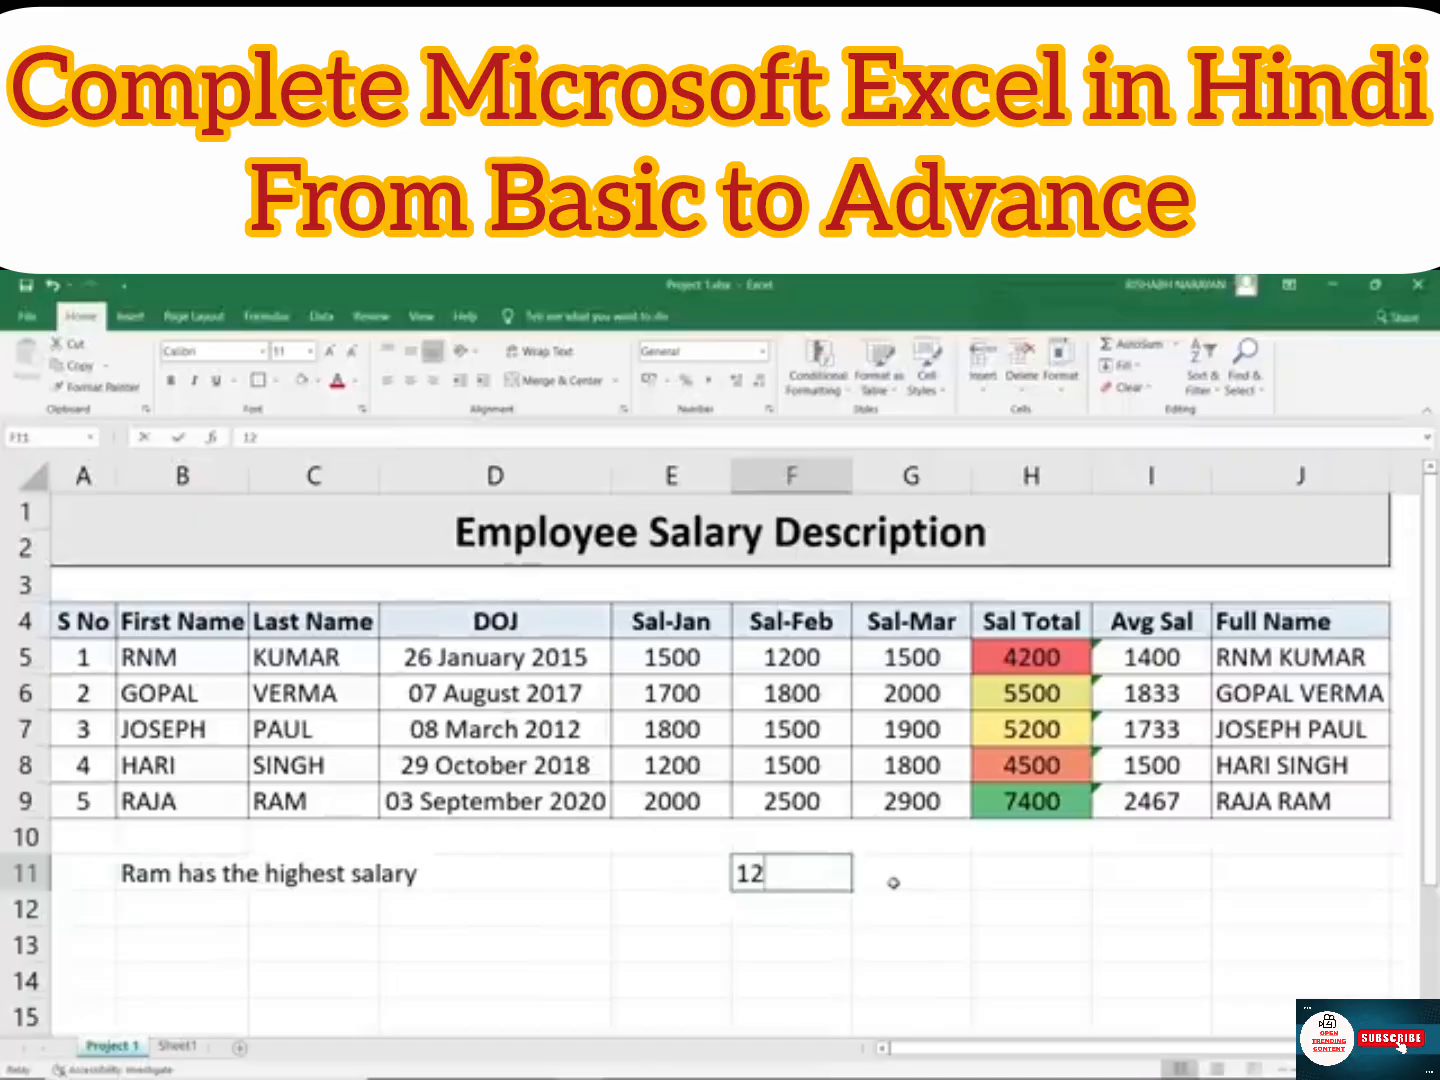
key("BackSpace")
key("BackSpace")
type("21")
key("Return")
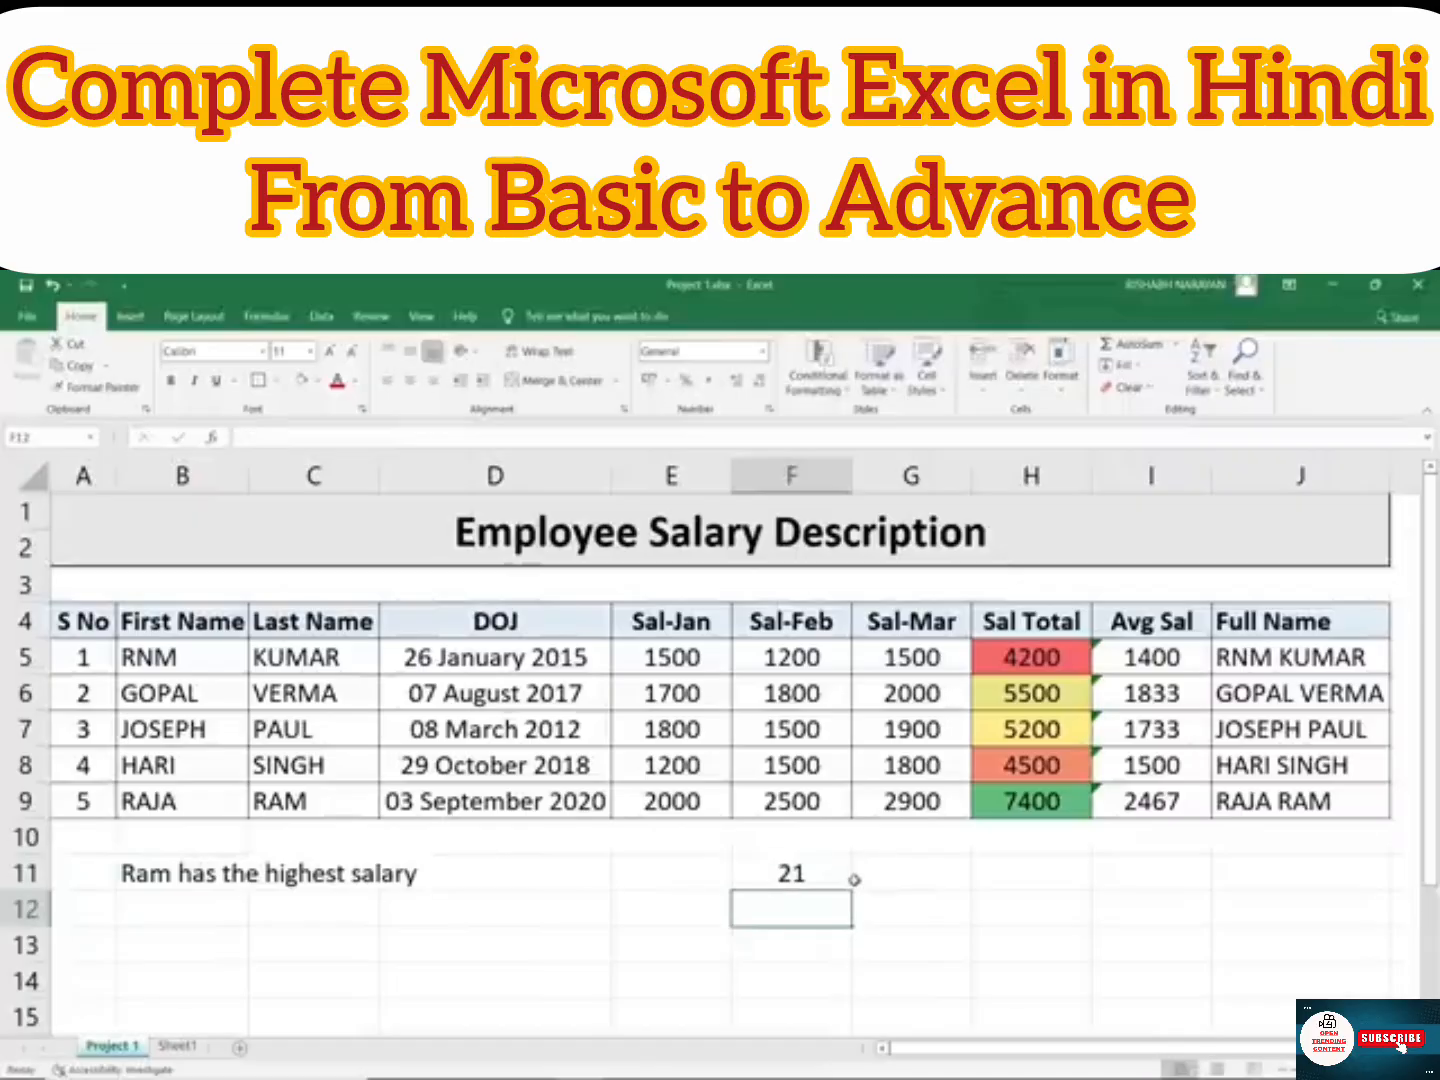
Step: Format F11 as a percentage and correct its value to 21%
left_click(826, 877)
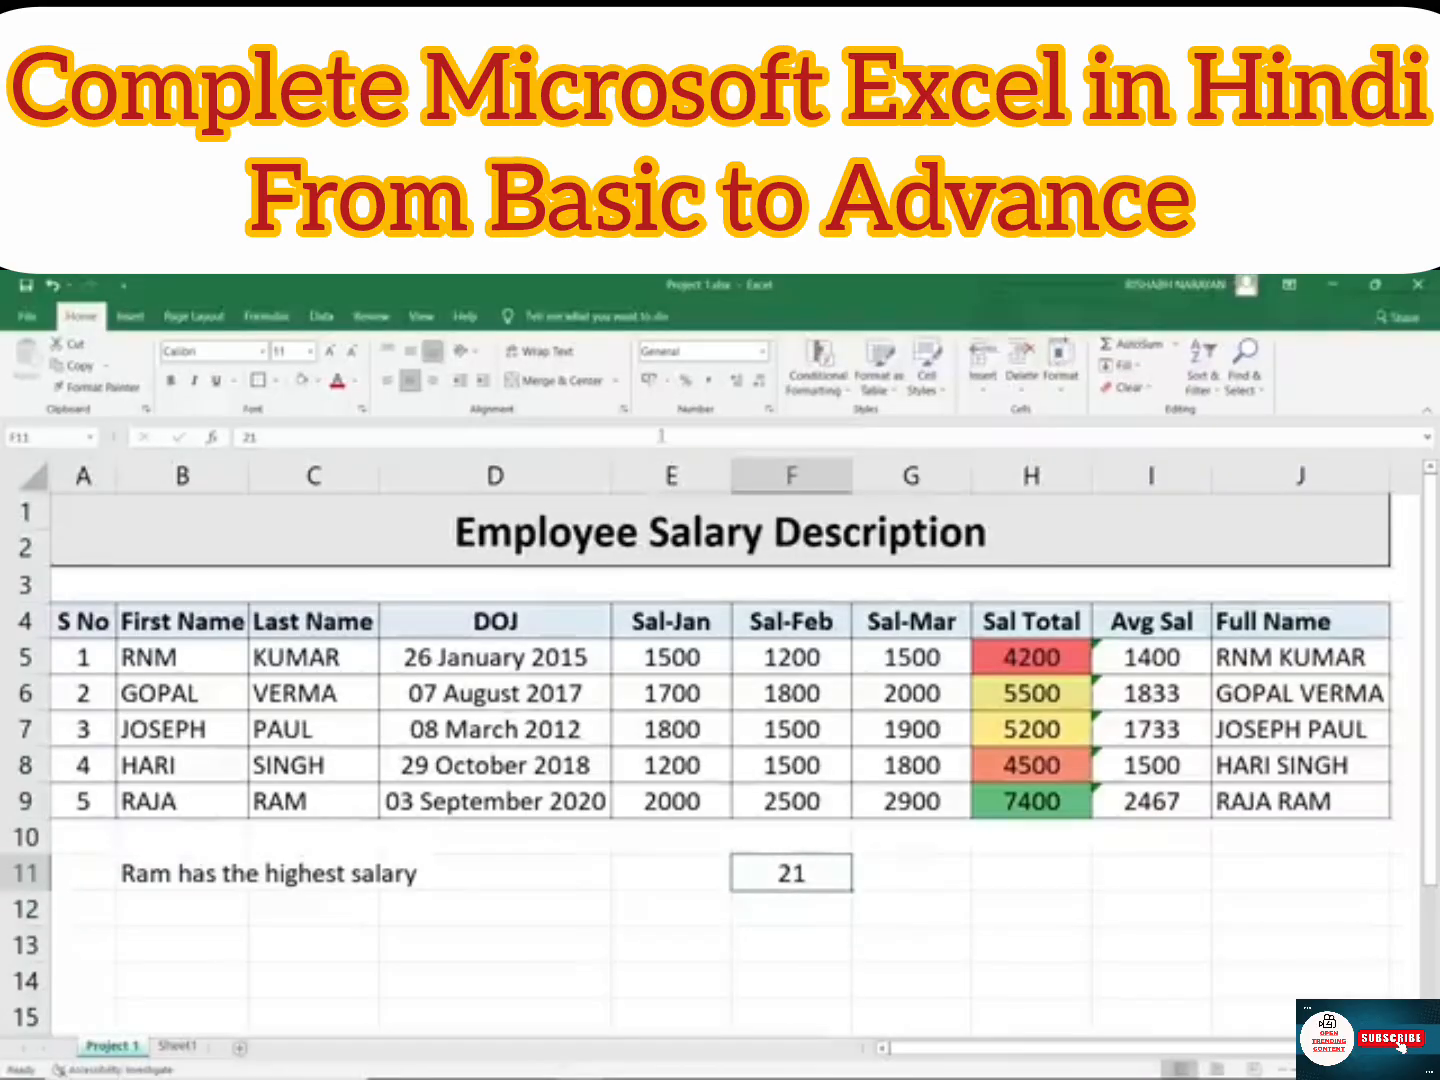
left_click(689, 388)
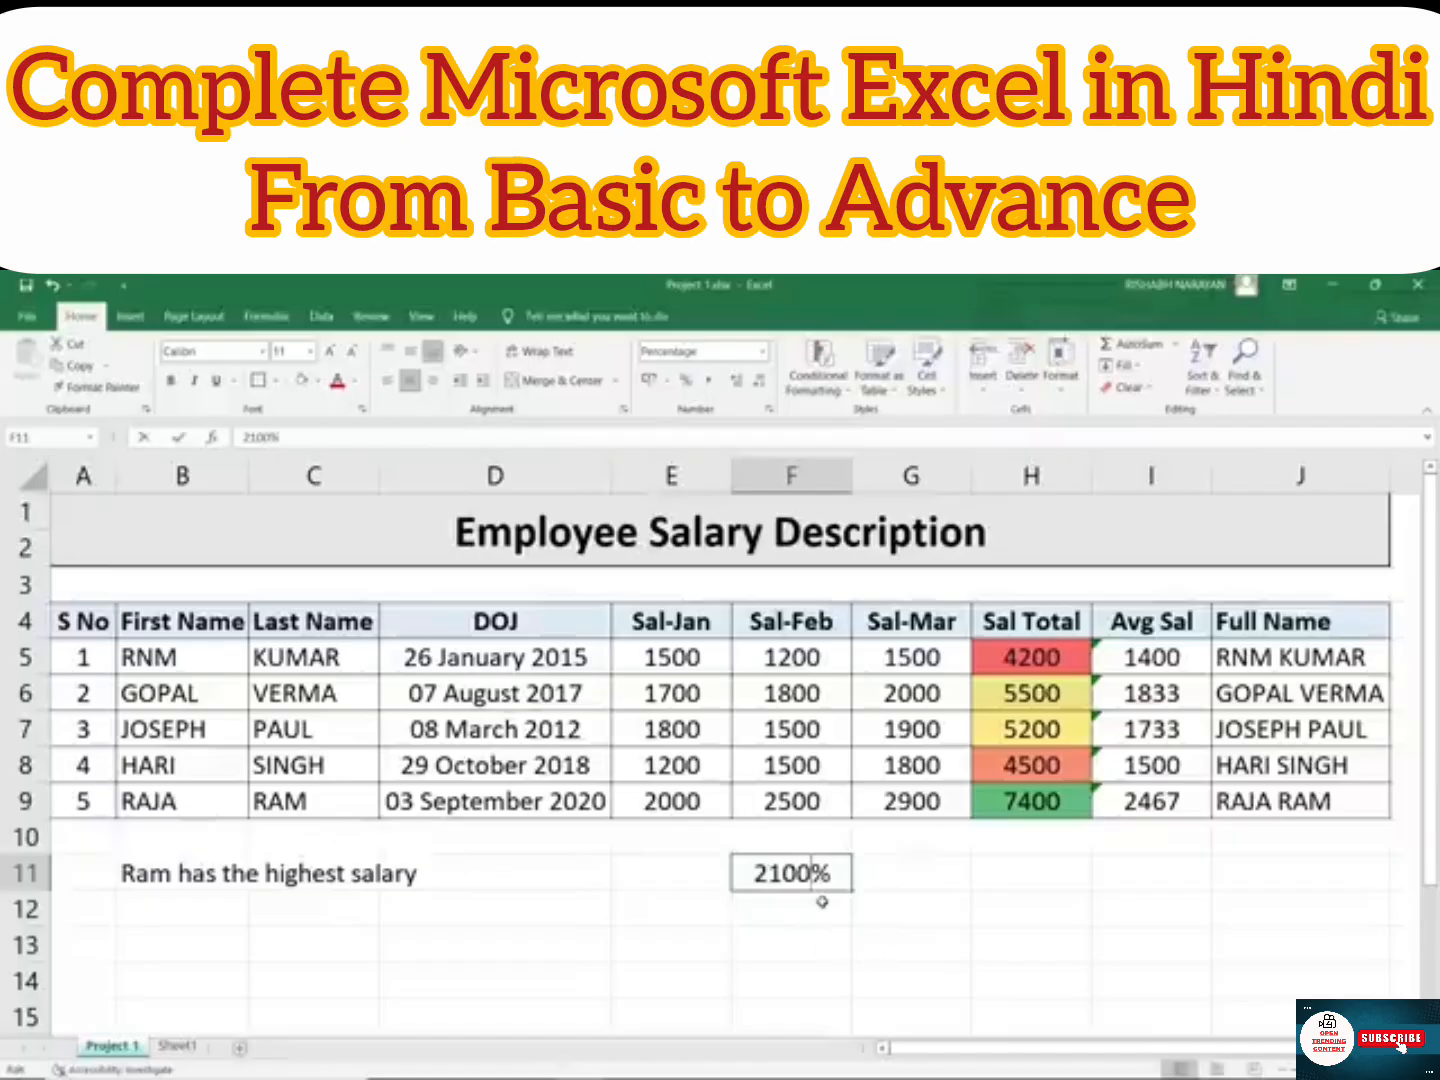
key("F2")
key("BackSpace")
key("BackSpace")
key("Return")
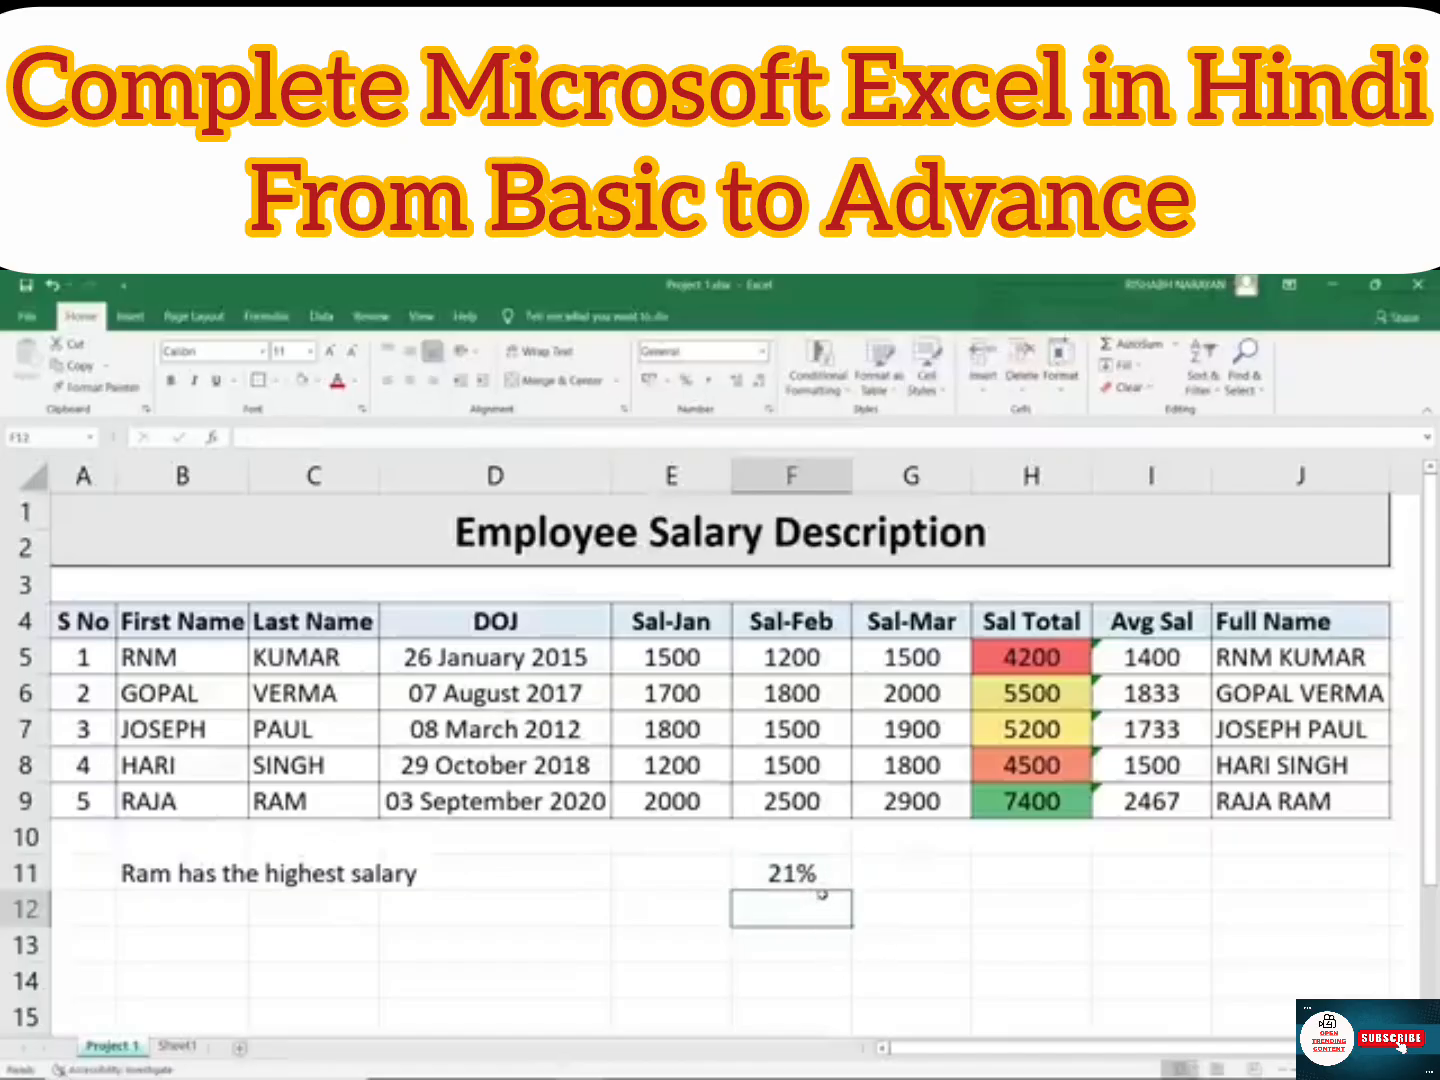
left_click(817, 878)
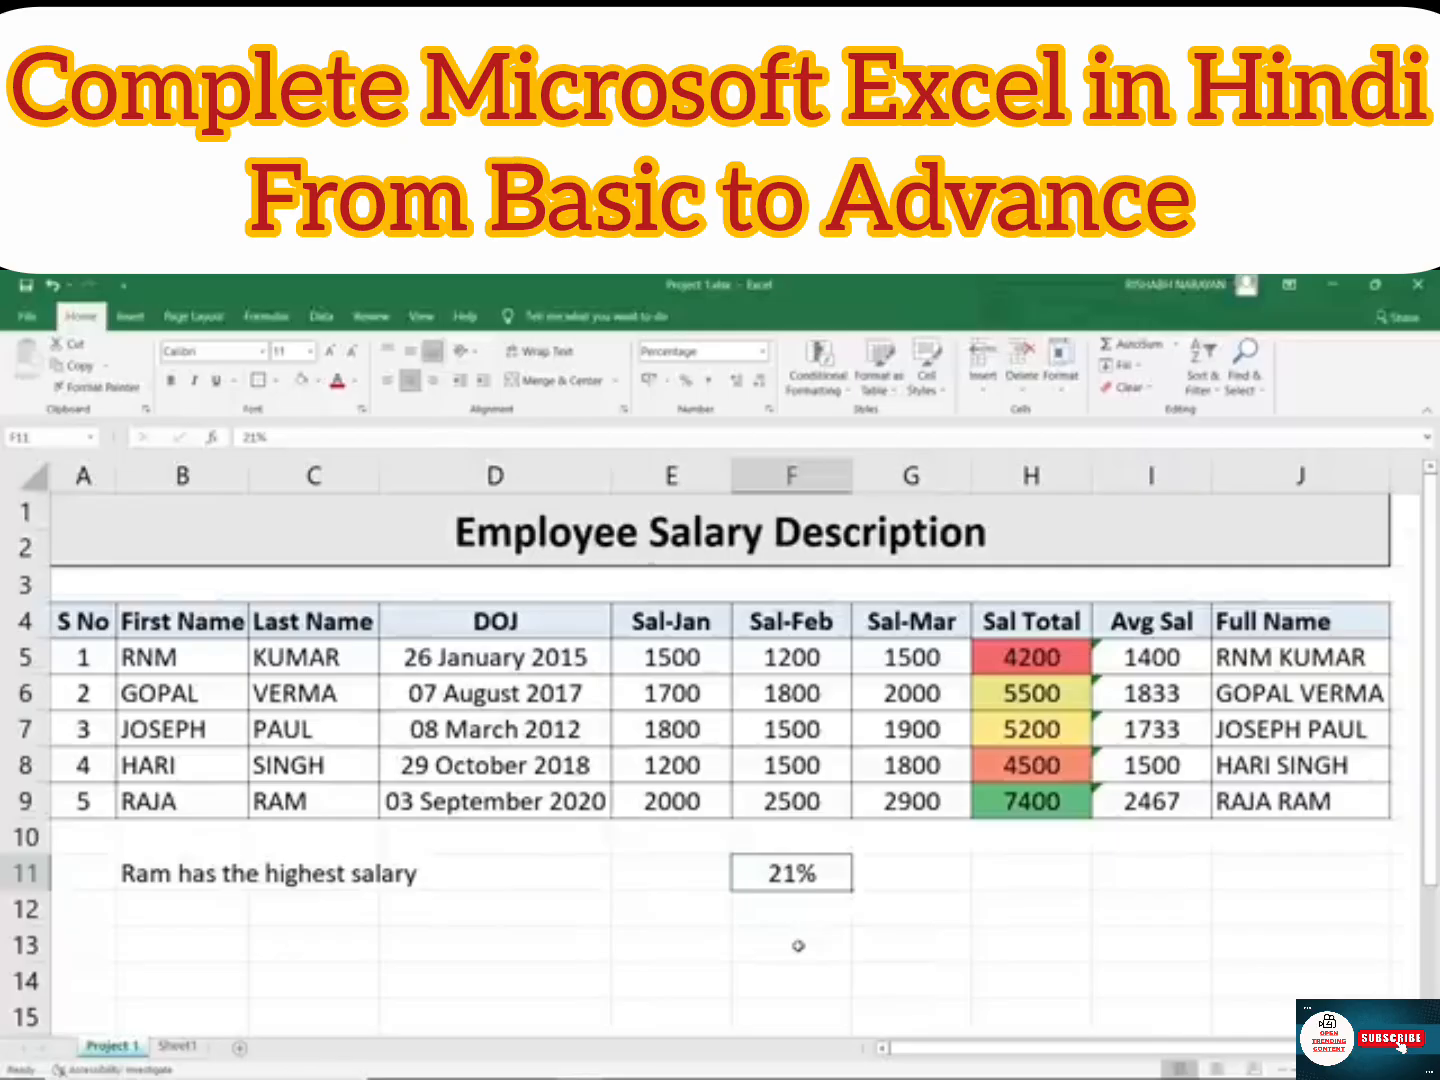
left_click_drag(80, 624, 1291, 623)
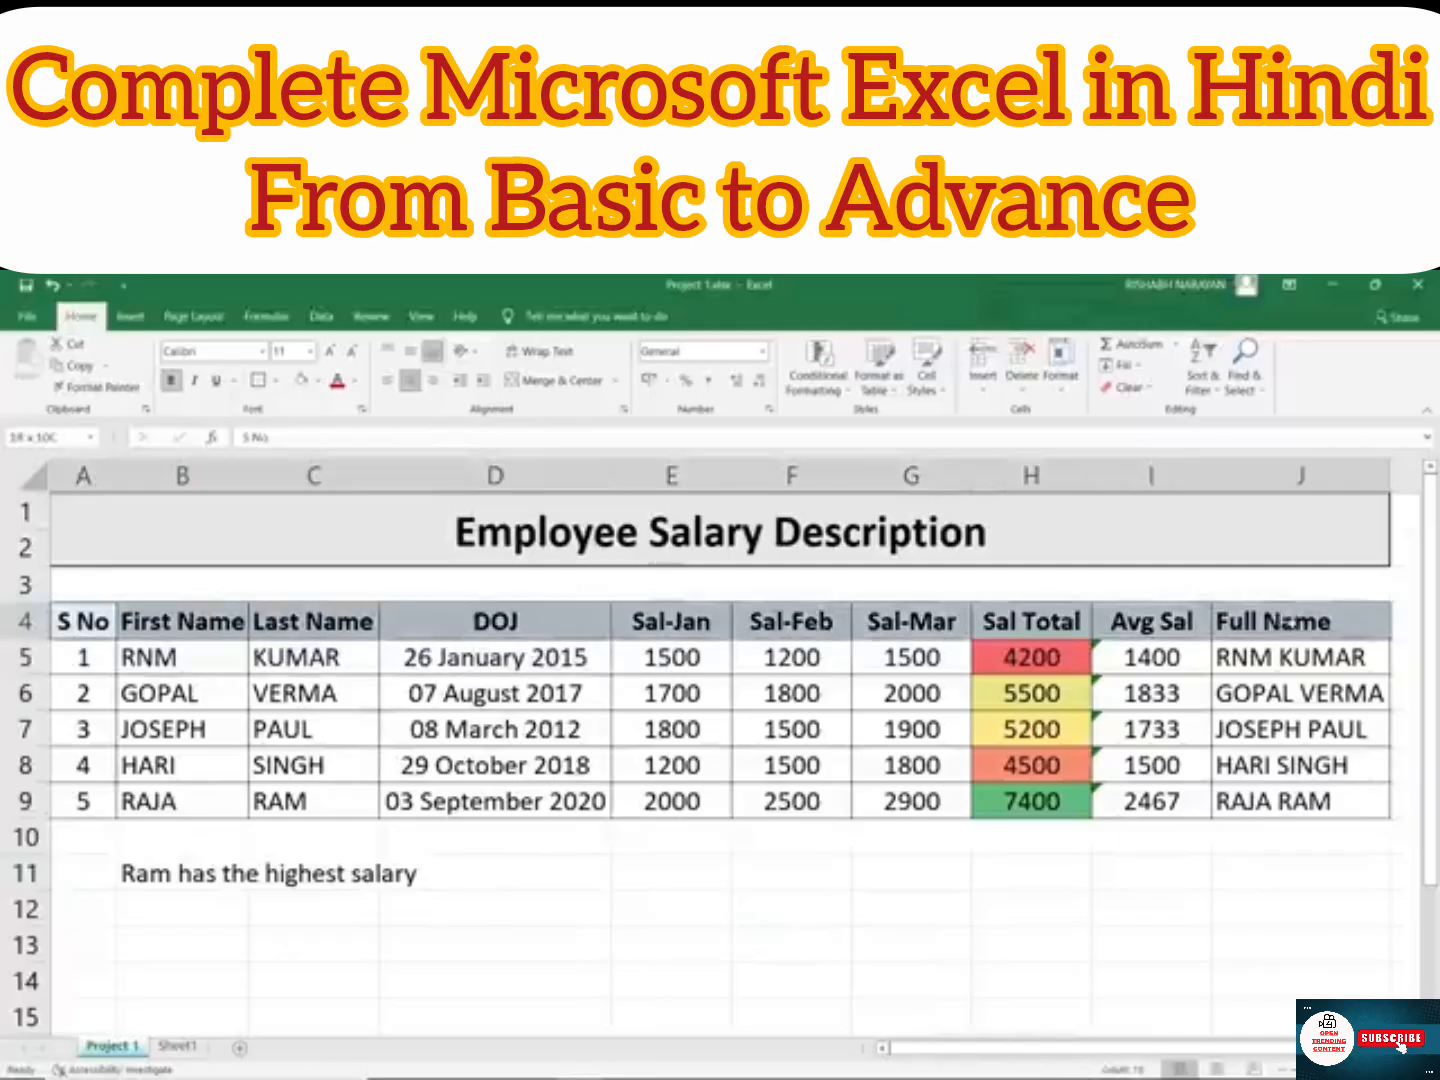
left_click(654, 530)
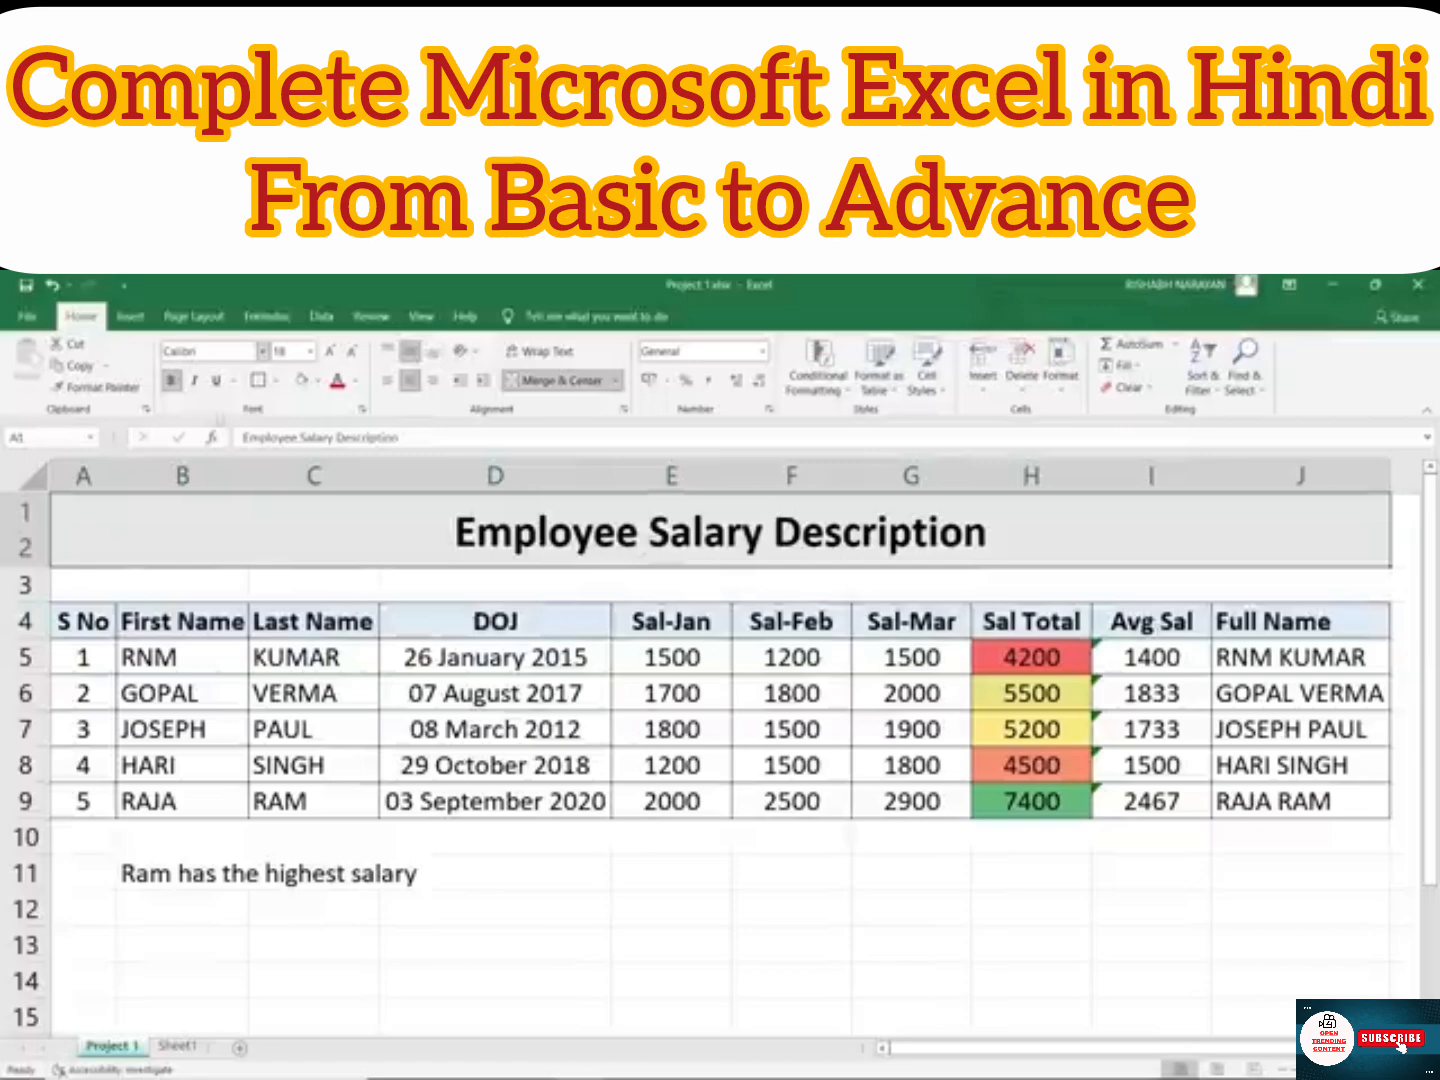
left_click(264, 352)
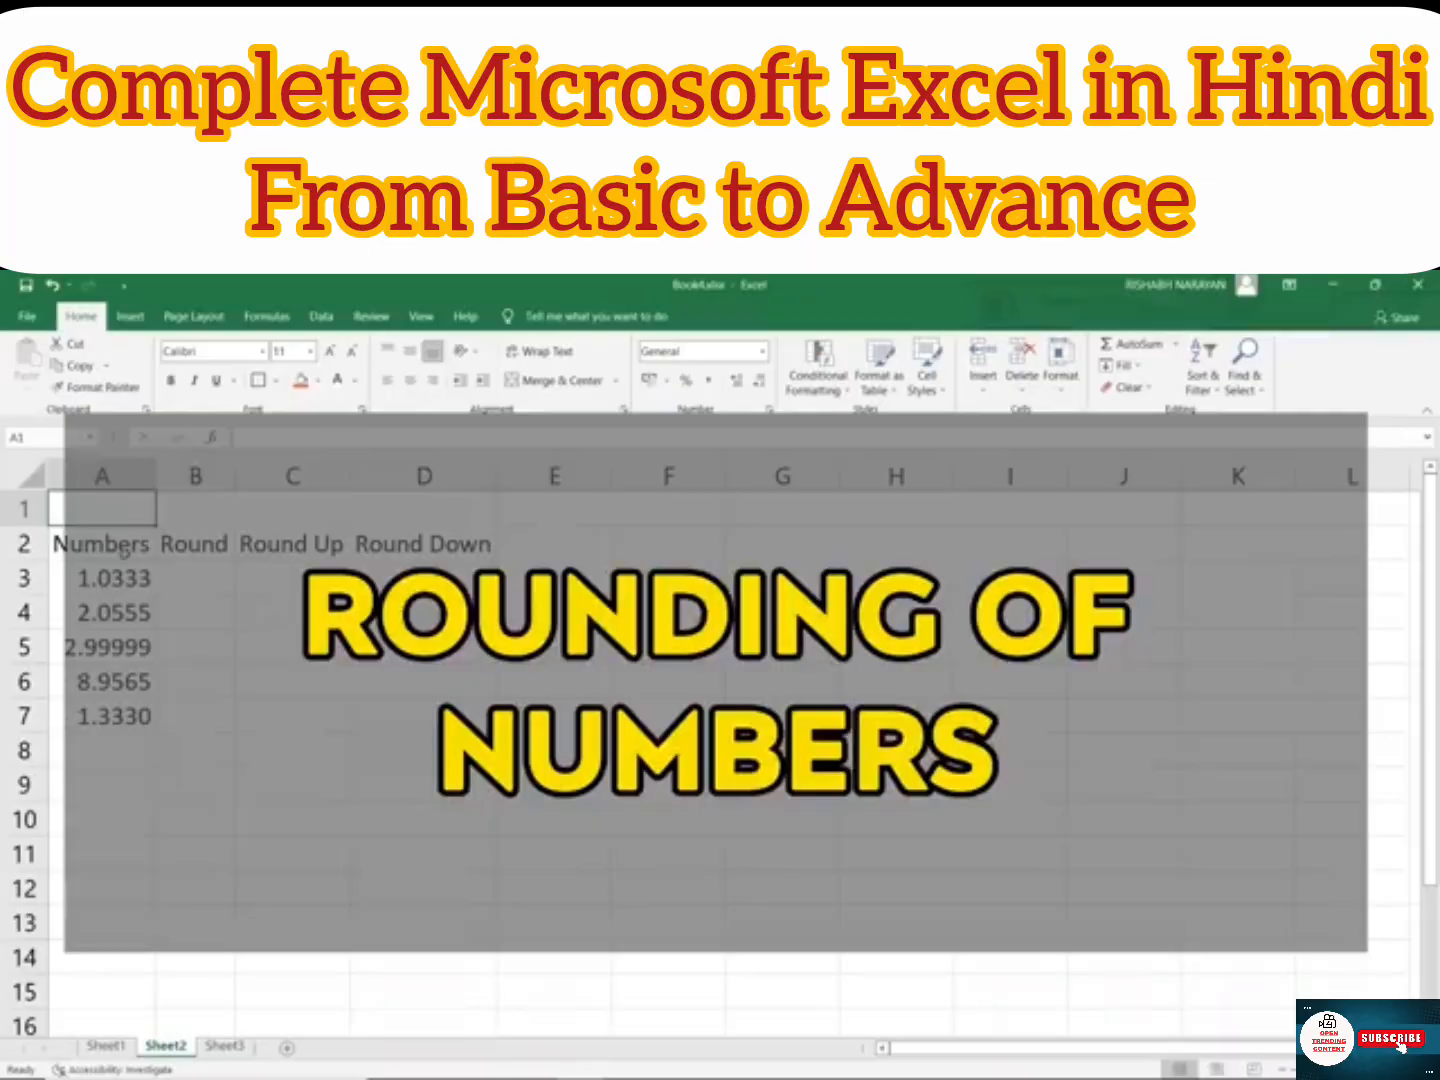
Step: Look over the Numbers heading and the decimal values in A3:A7 on the rounding practice sheet
left_click(121, 548)
left_click_drag(118, 581, 107, 711)
left_click(110, 581)
left_click(112, 613)
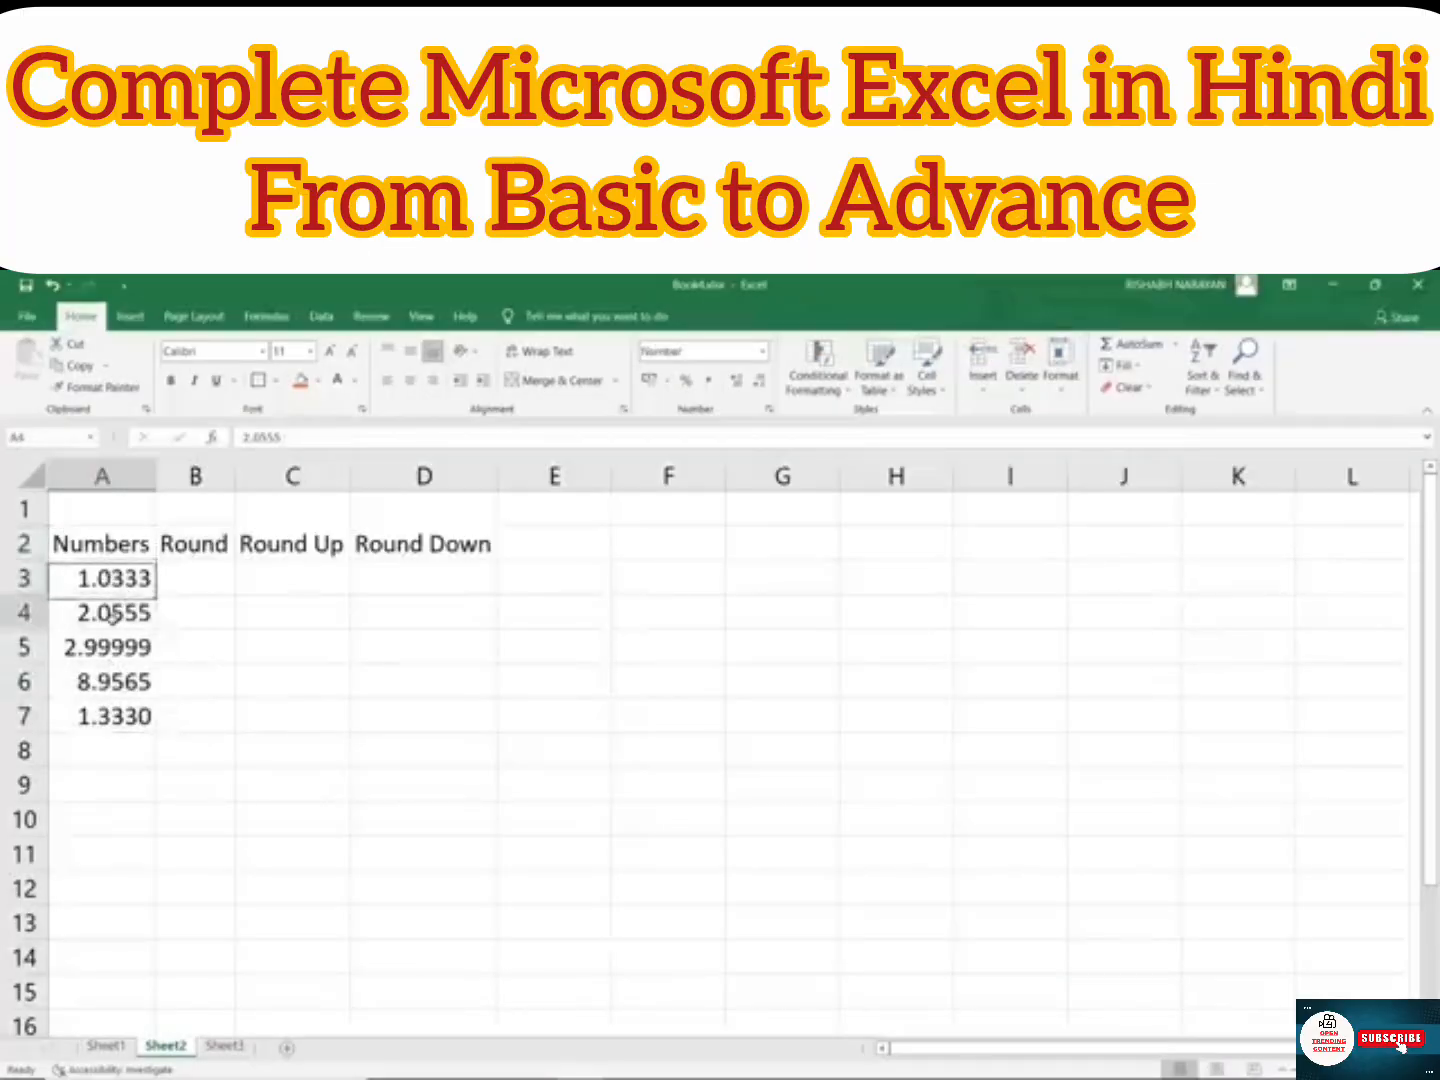
left_click(109, 670)
left_click(108, 713)
left_click(113, 648)
Step: Reduce the decimals displayed in A3, and extend them again to five decimal places
left_click(115, 581)
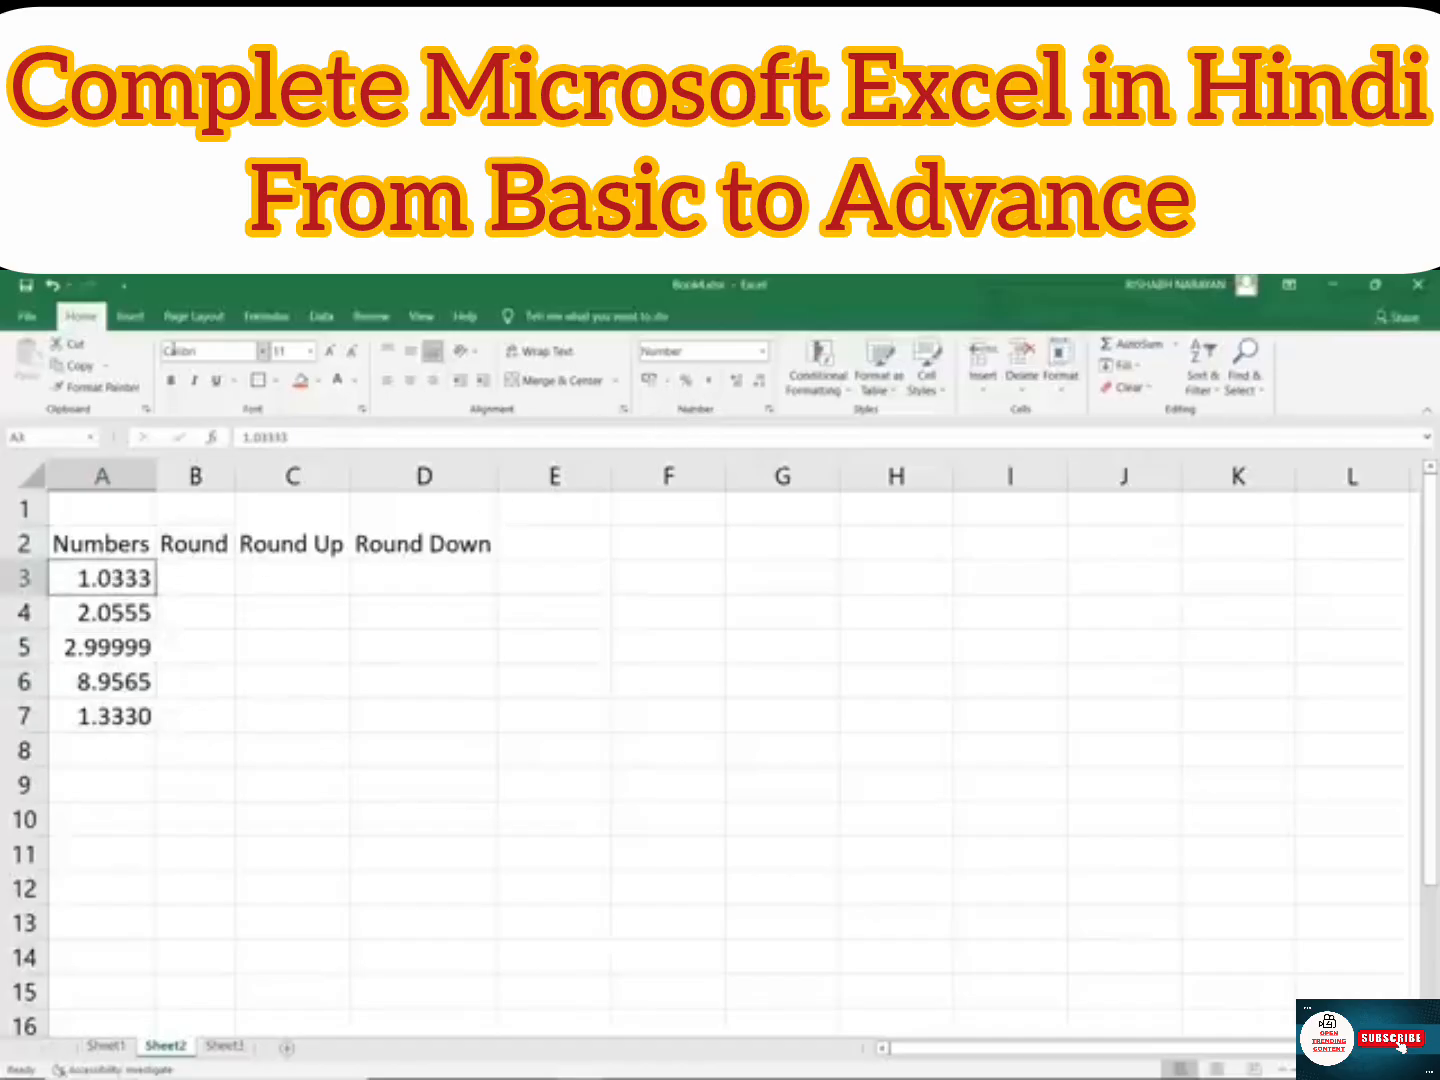
left_click(767, 388)
left_click(768, 388)
left_click(736, 383)
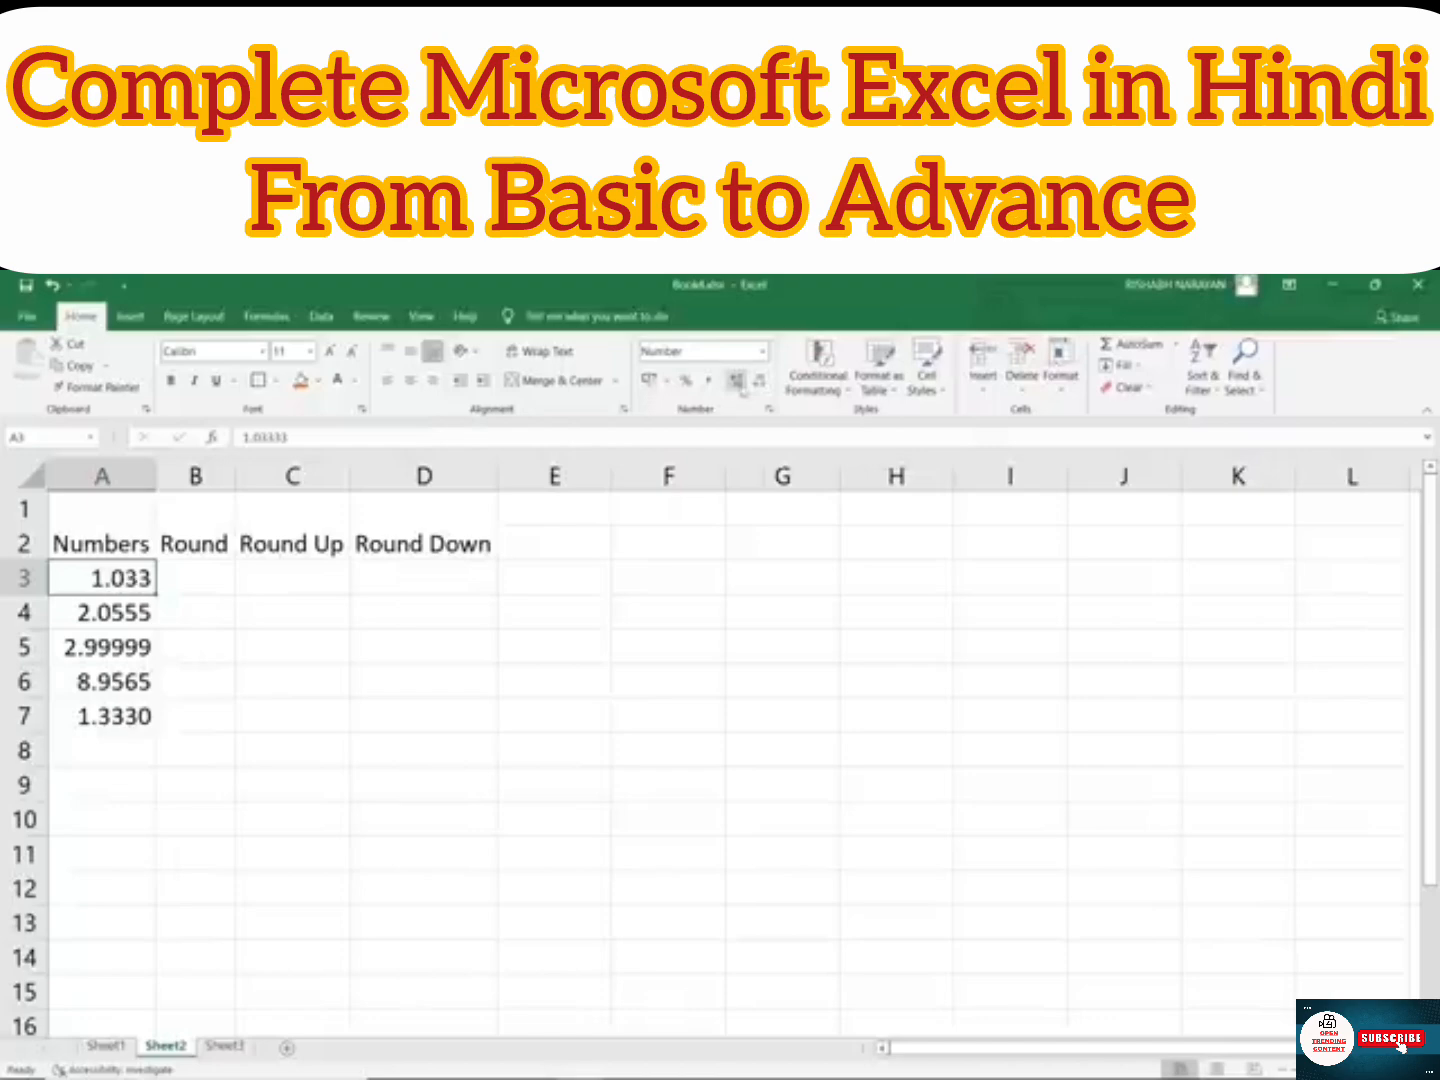
left_click(736, 383)
left_click(736, 382)
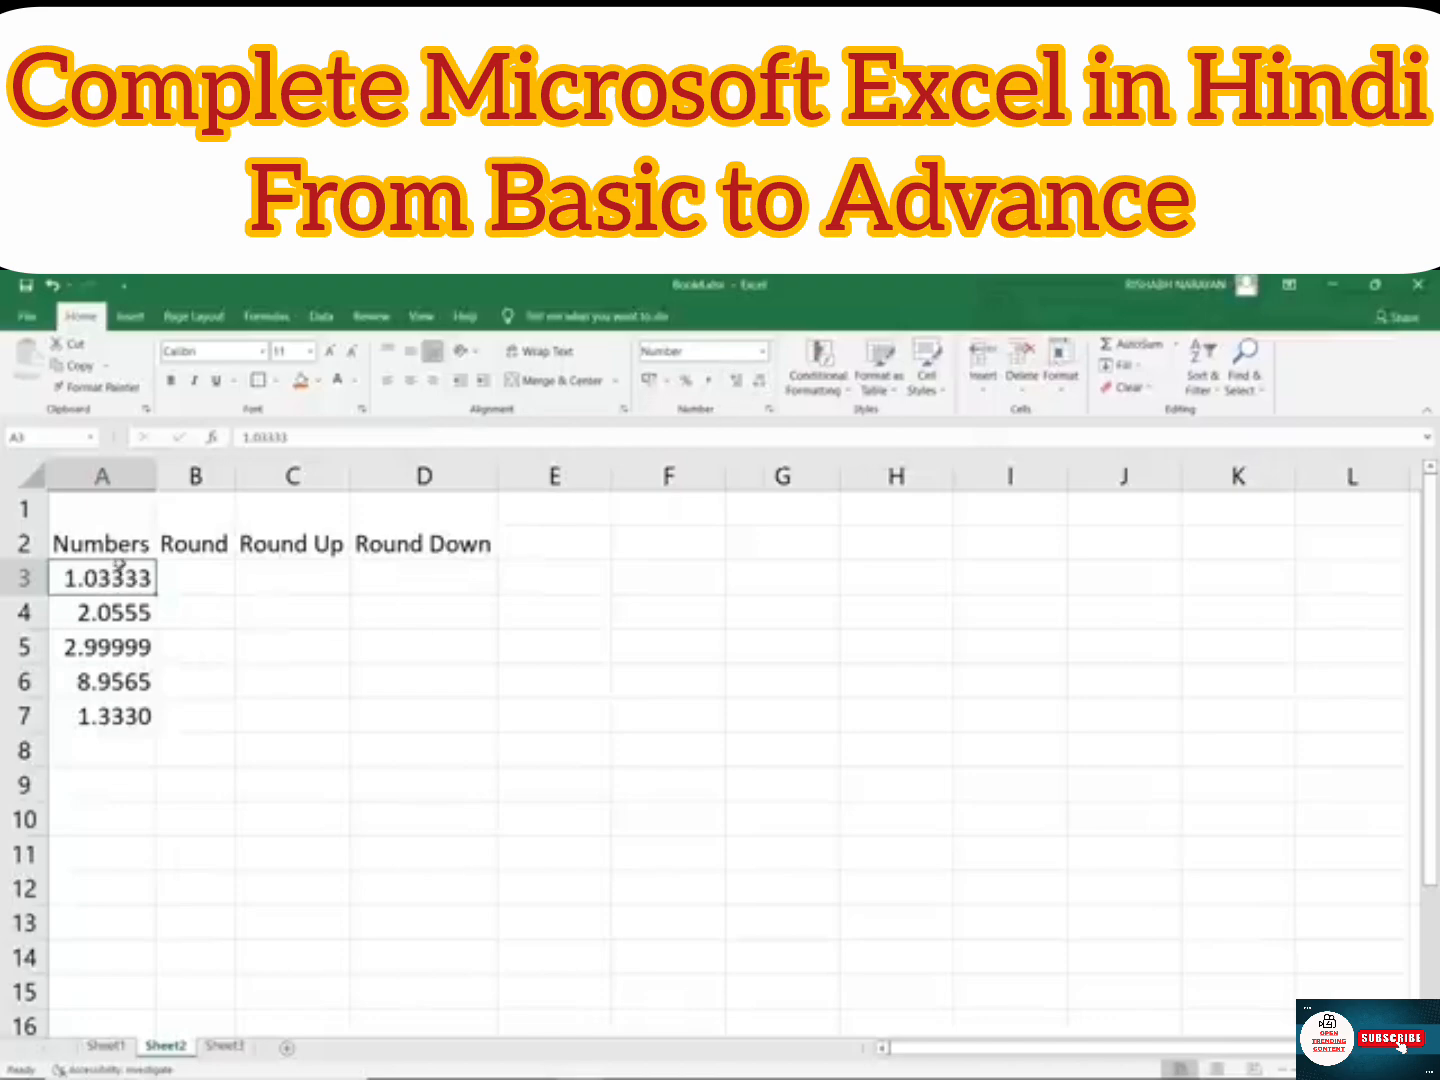
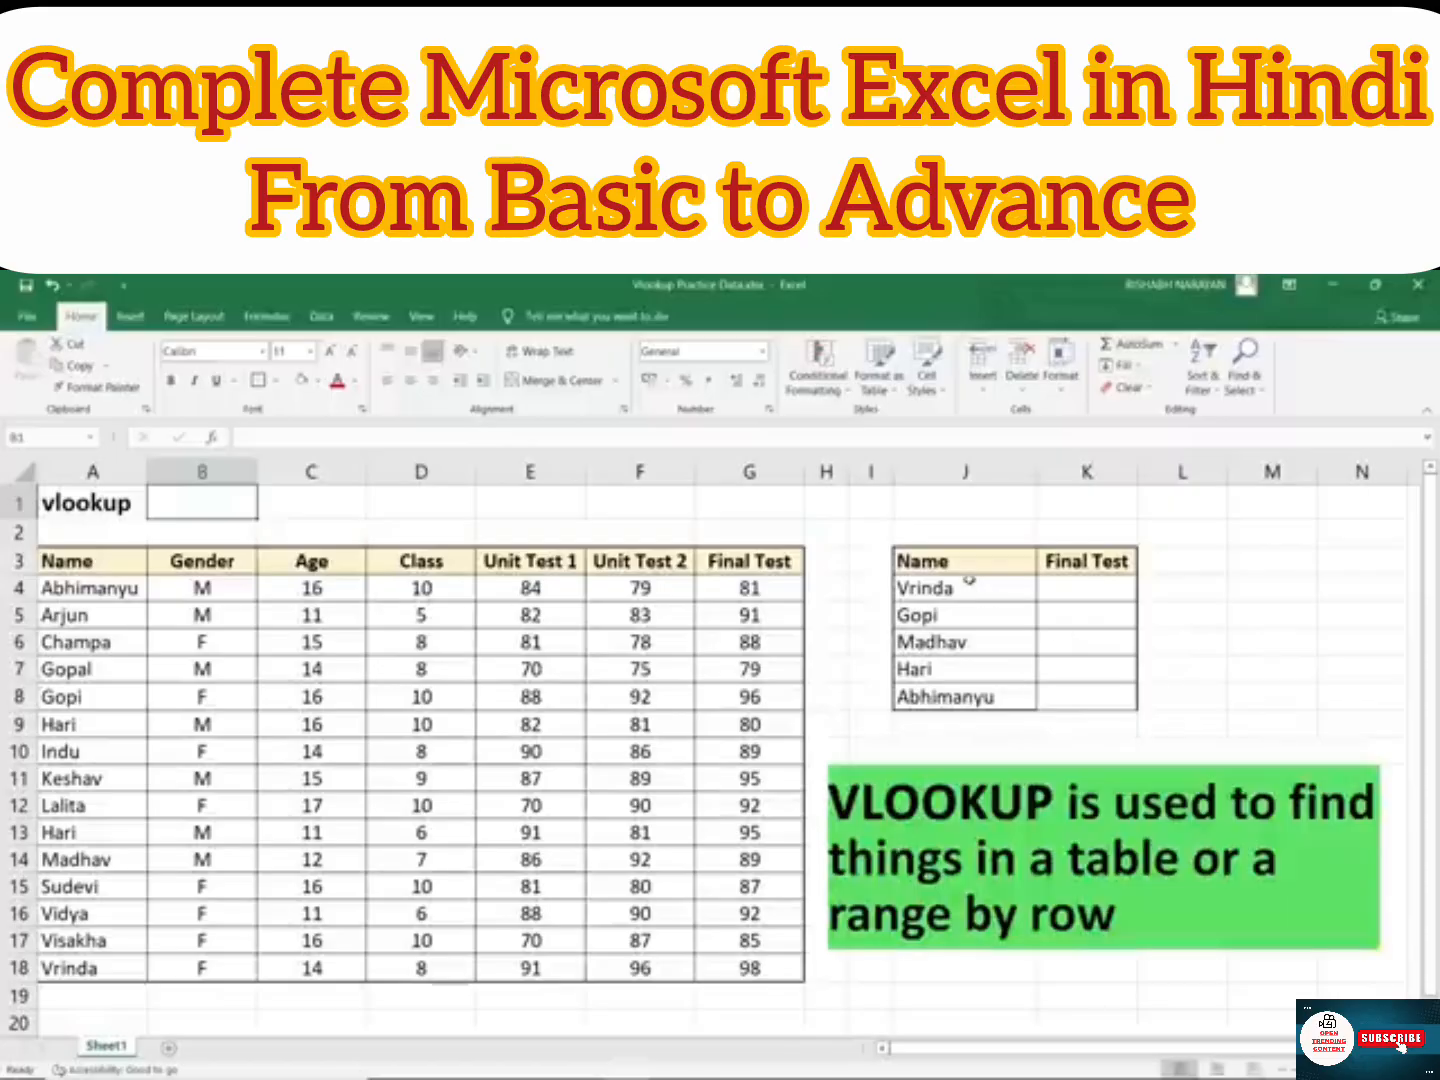
Step: Examine the small lookup table in J3:K8 with its names and empty Final Test column
left_click_drag(959, 565, 968, 696)
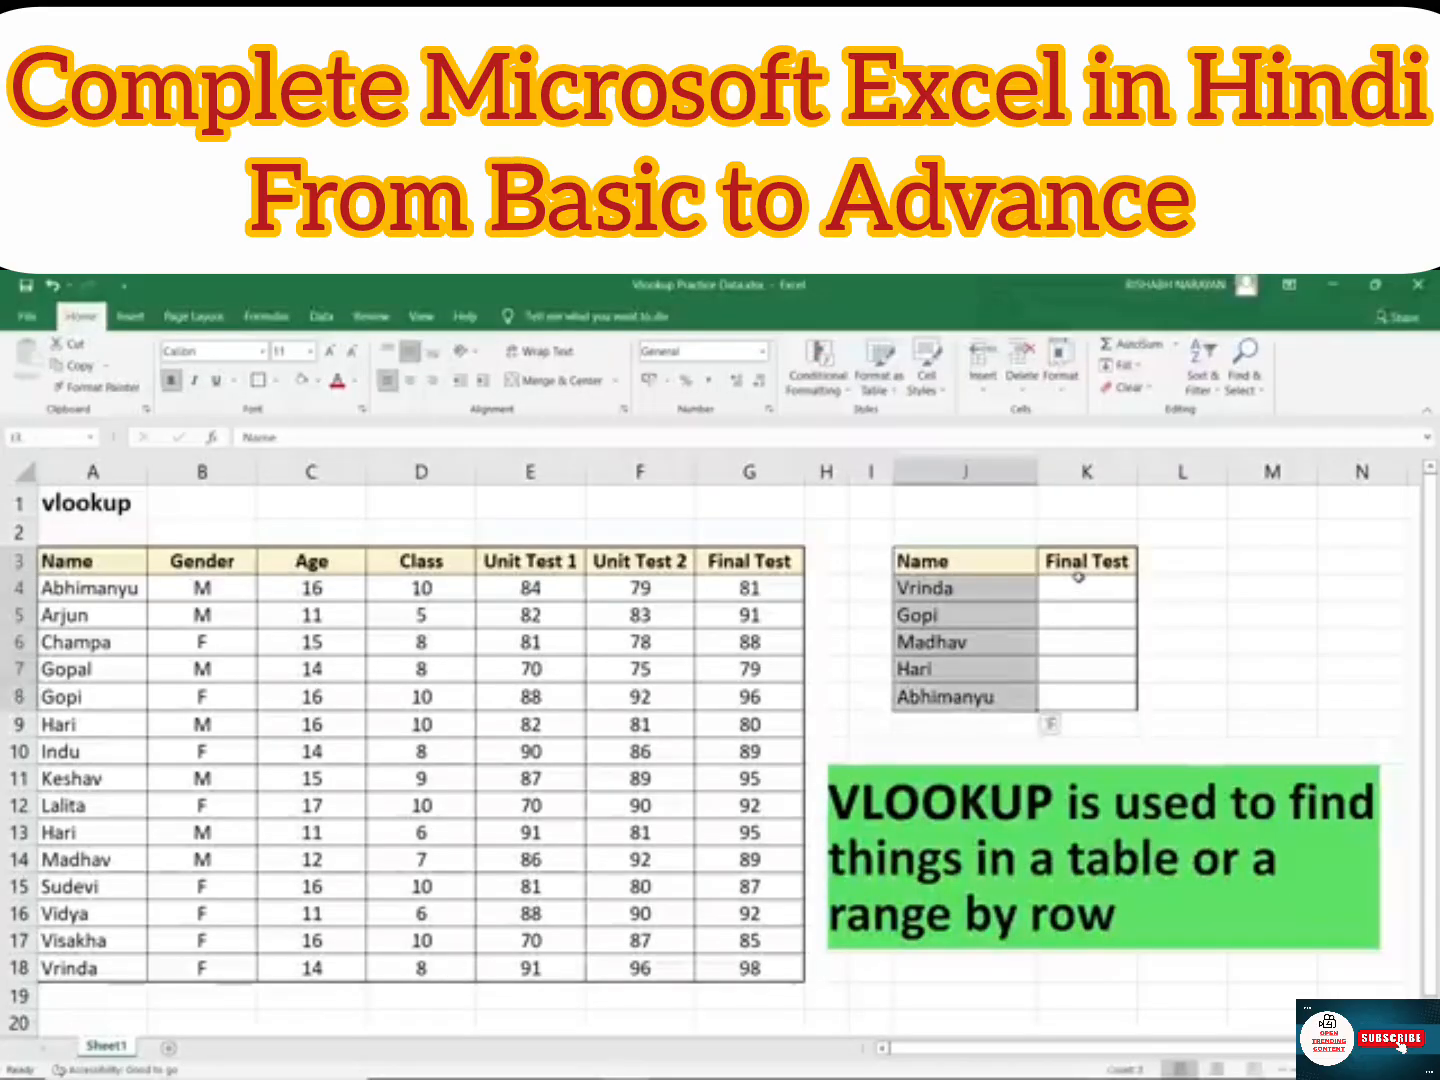
left_click_drag(1078, 577, 1080, 696)
left_click(980, 590)
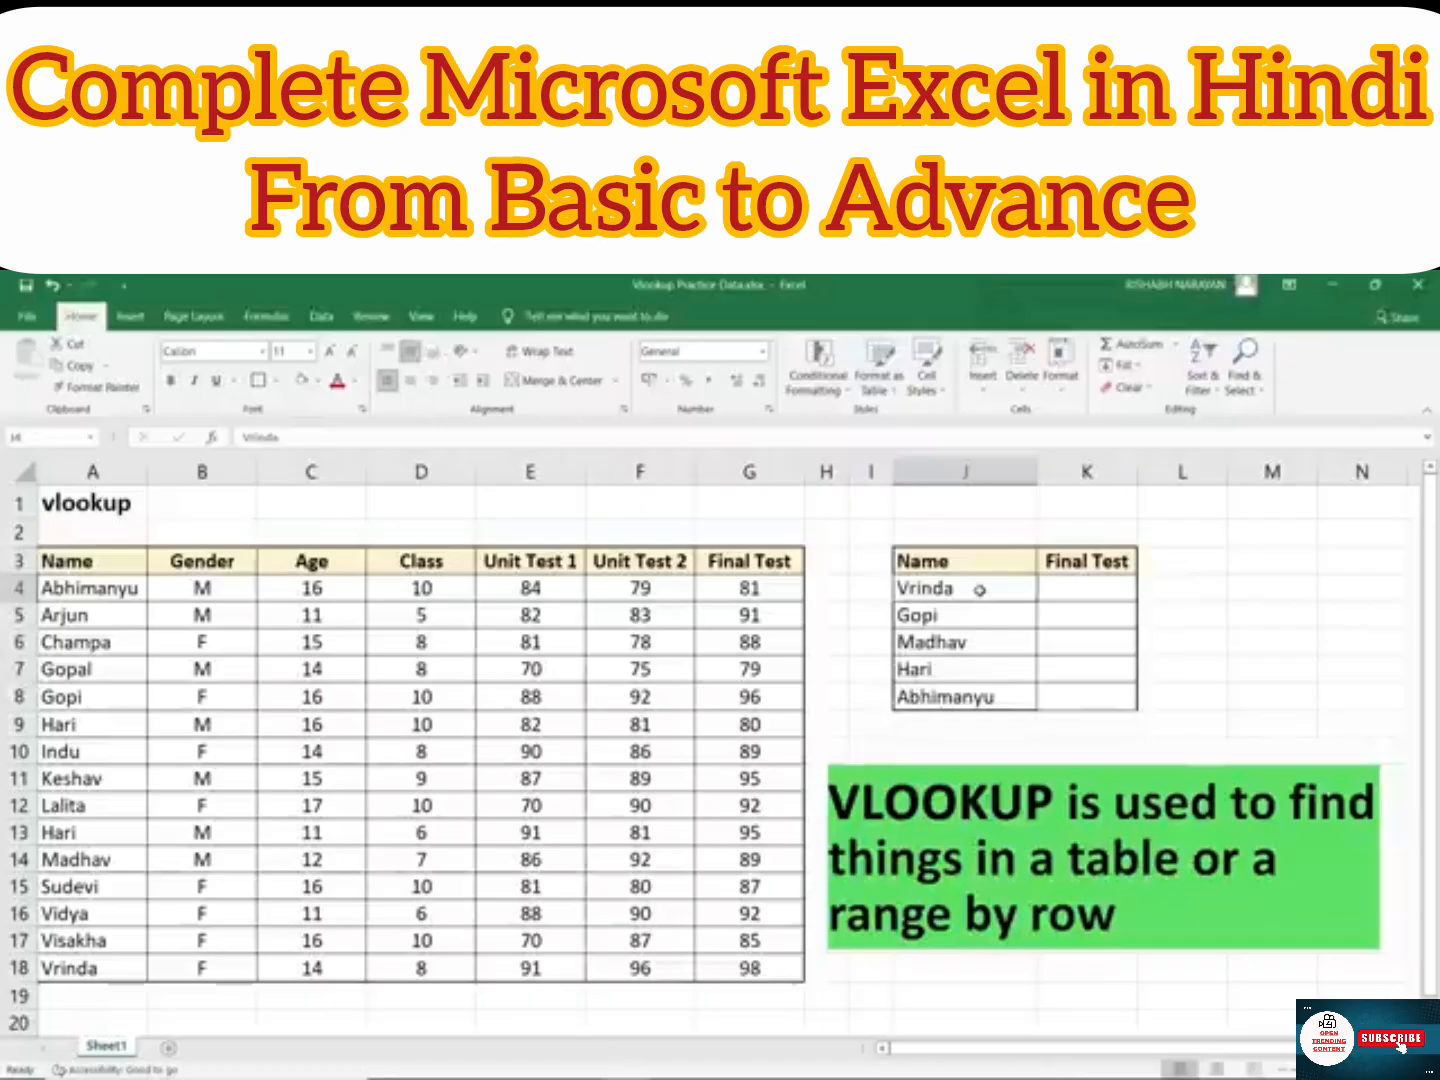
left_click_drag(968, 563, 978, 690)
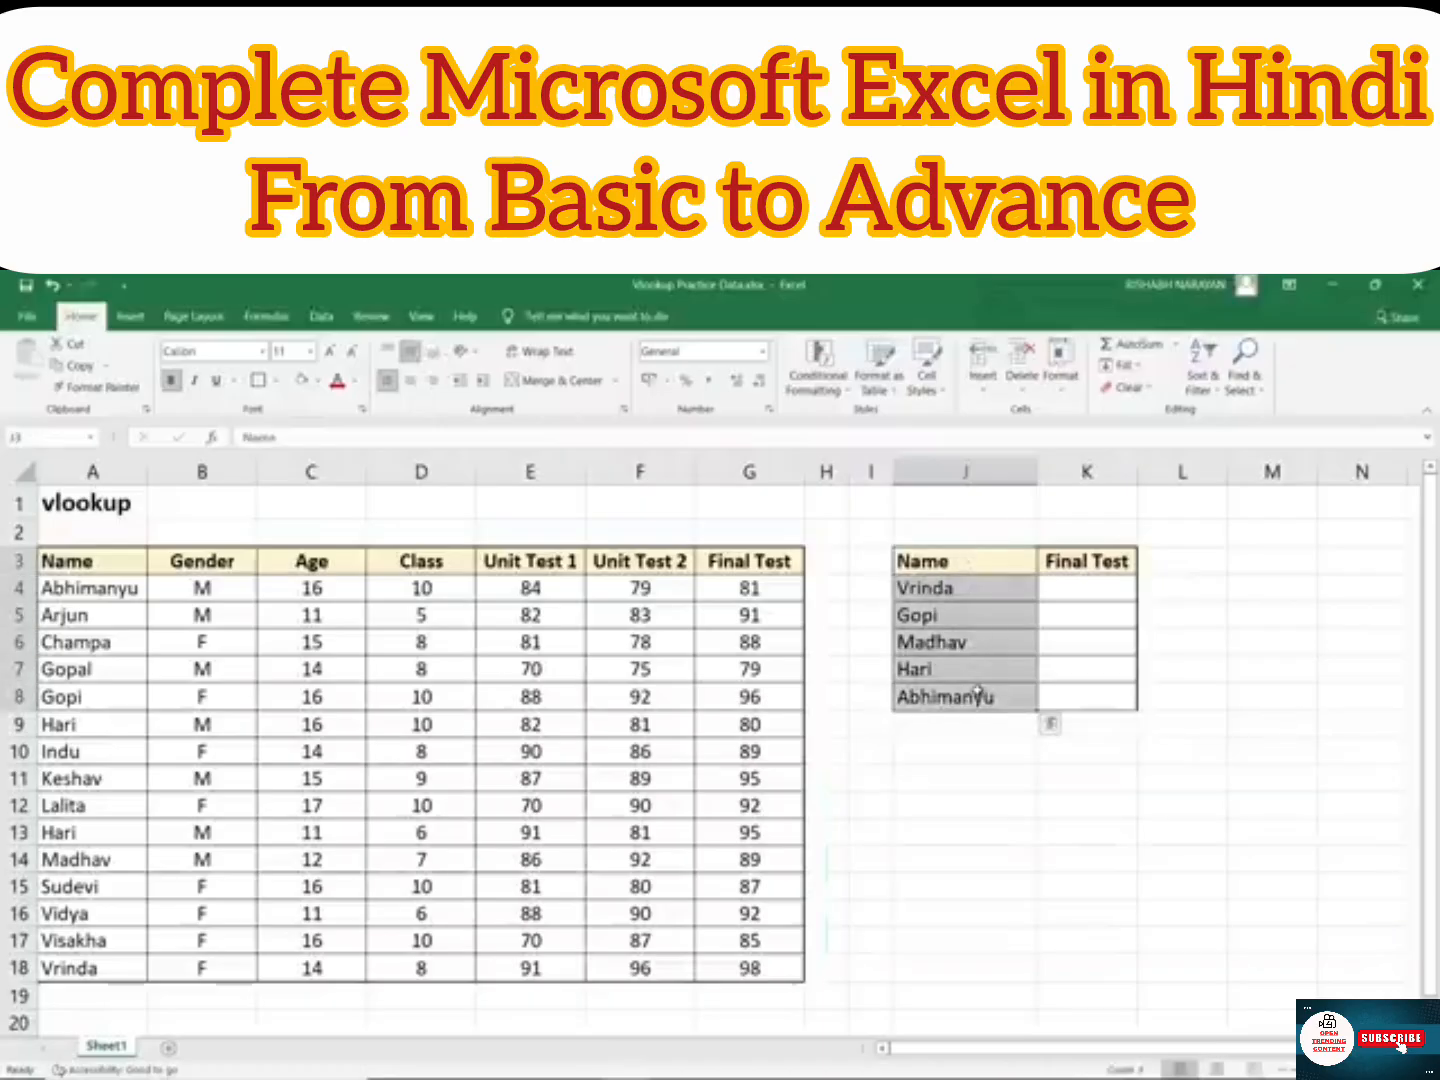
left_click_drag(1100, 563, 1090, 697)
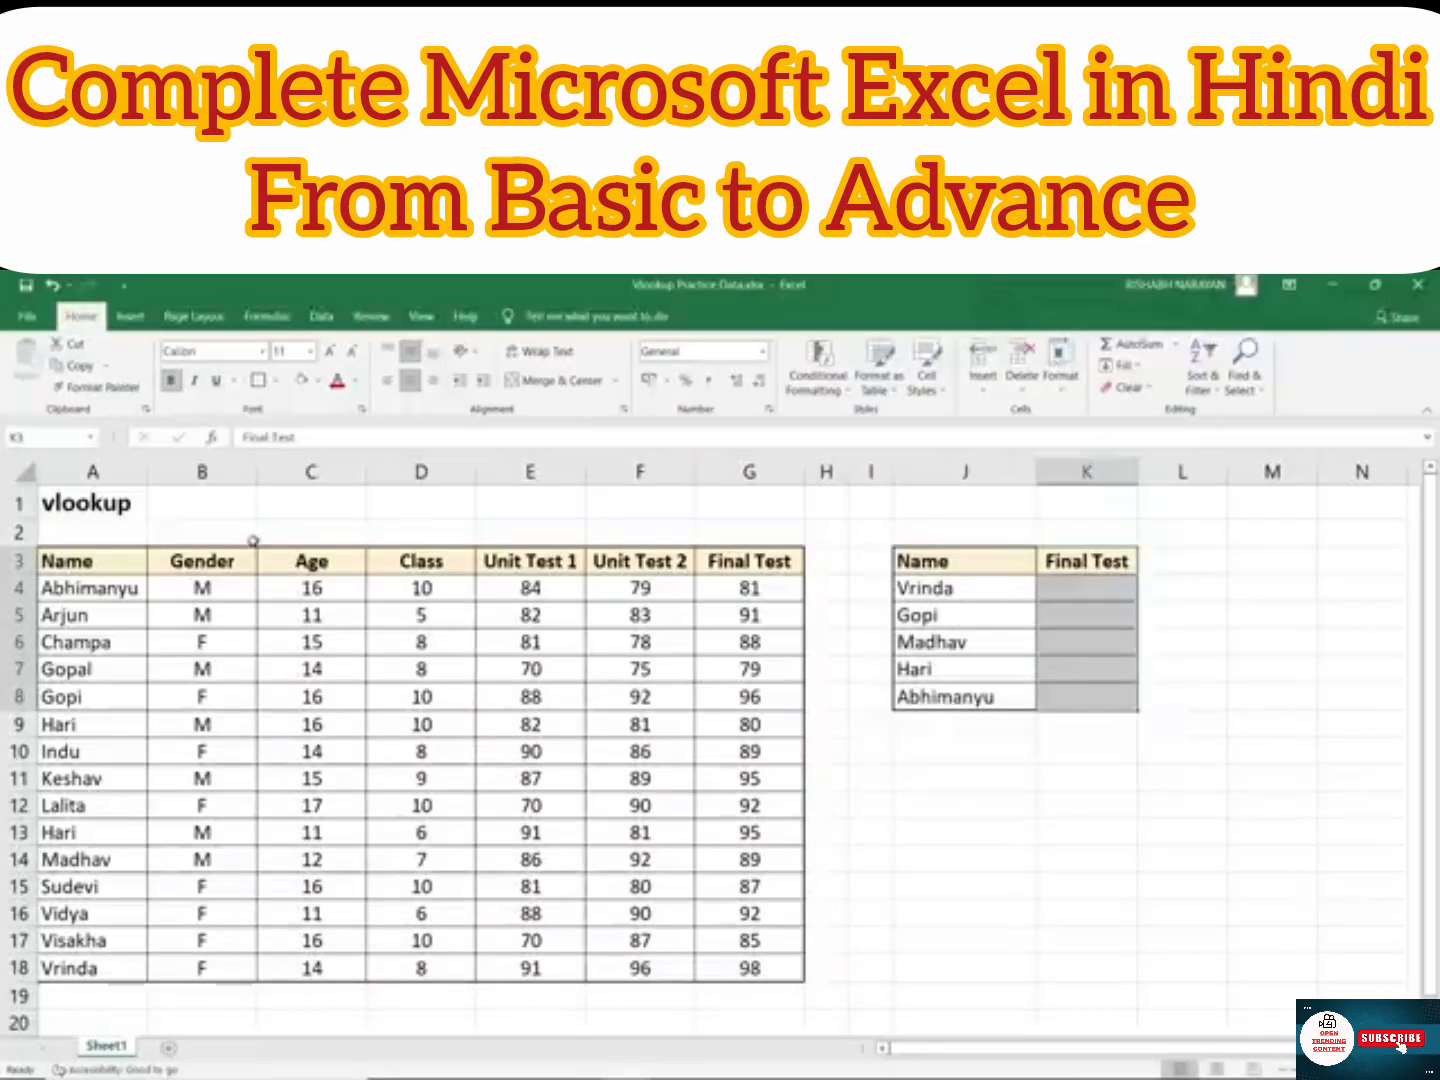
Step: Examine the source table A3:G18 and its column headings from Gender to Final Test
left_click_drag(65, 565, 760, 967)
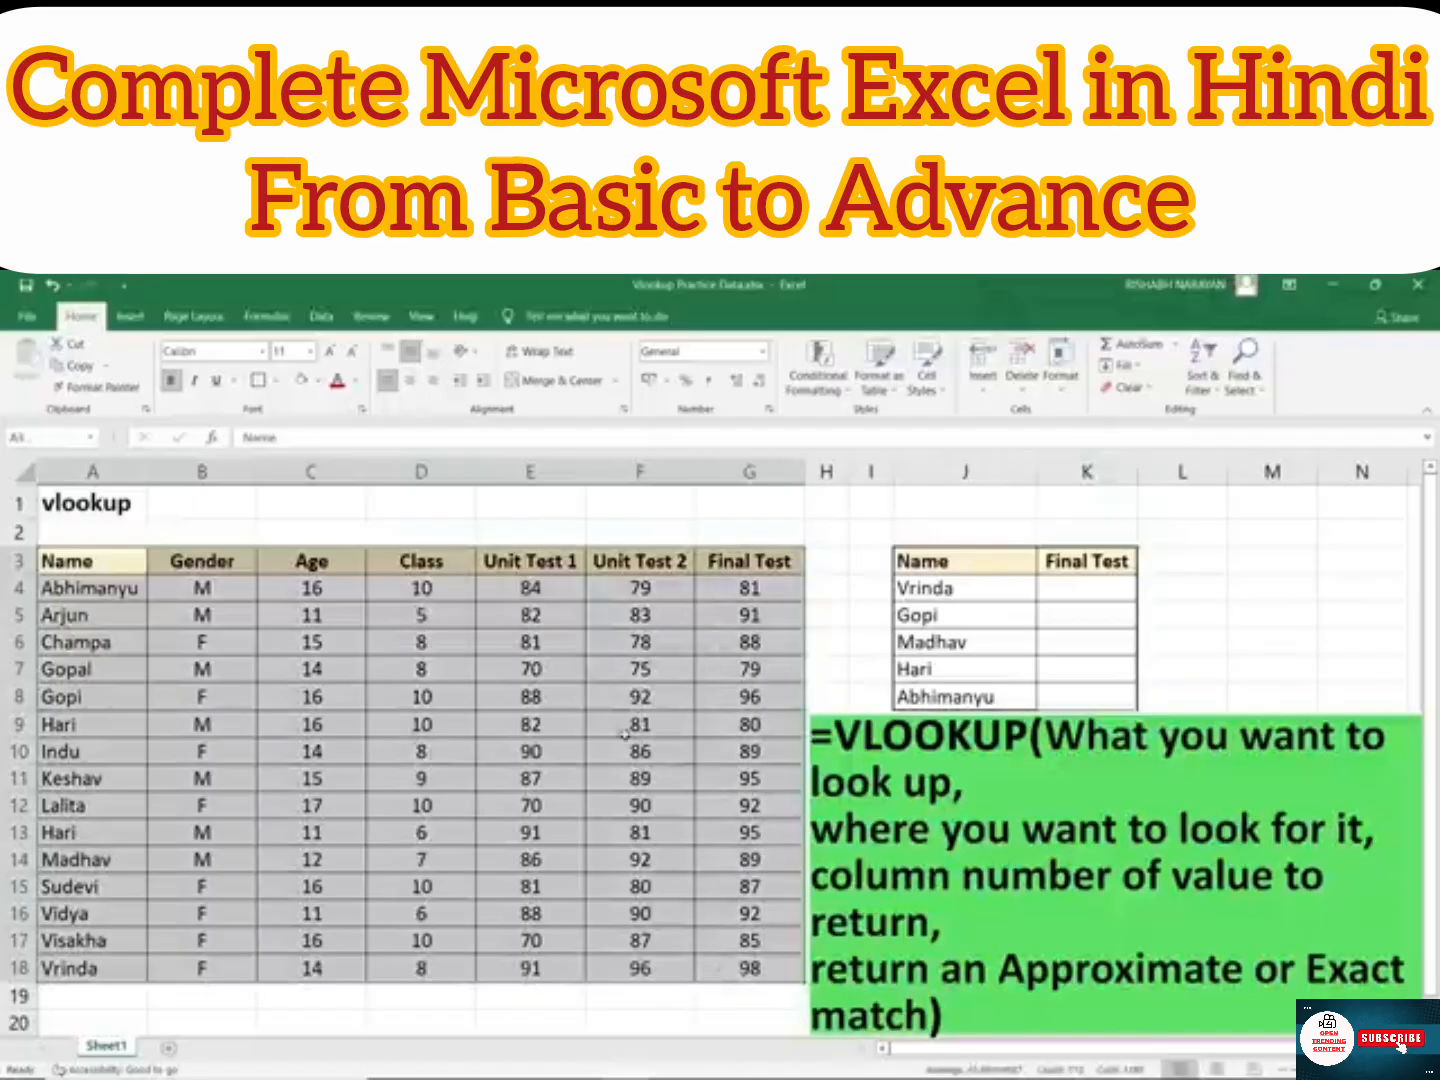
left_click(199, 566)
left_click(310, 566)
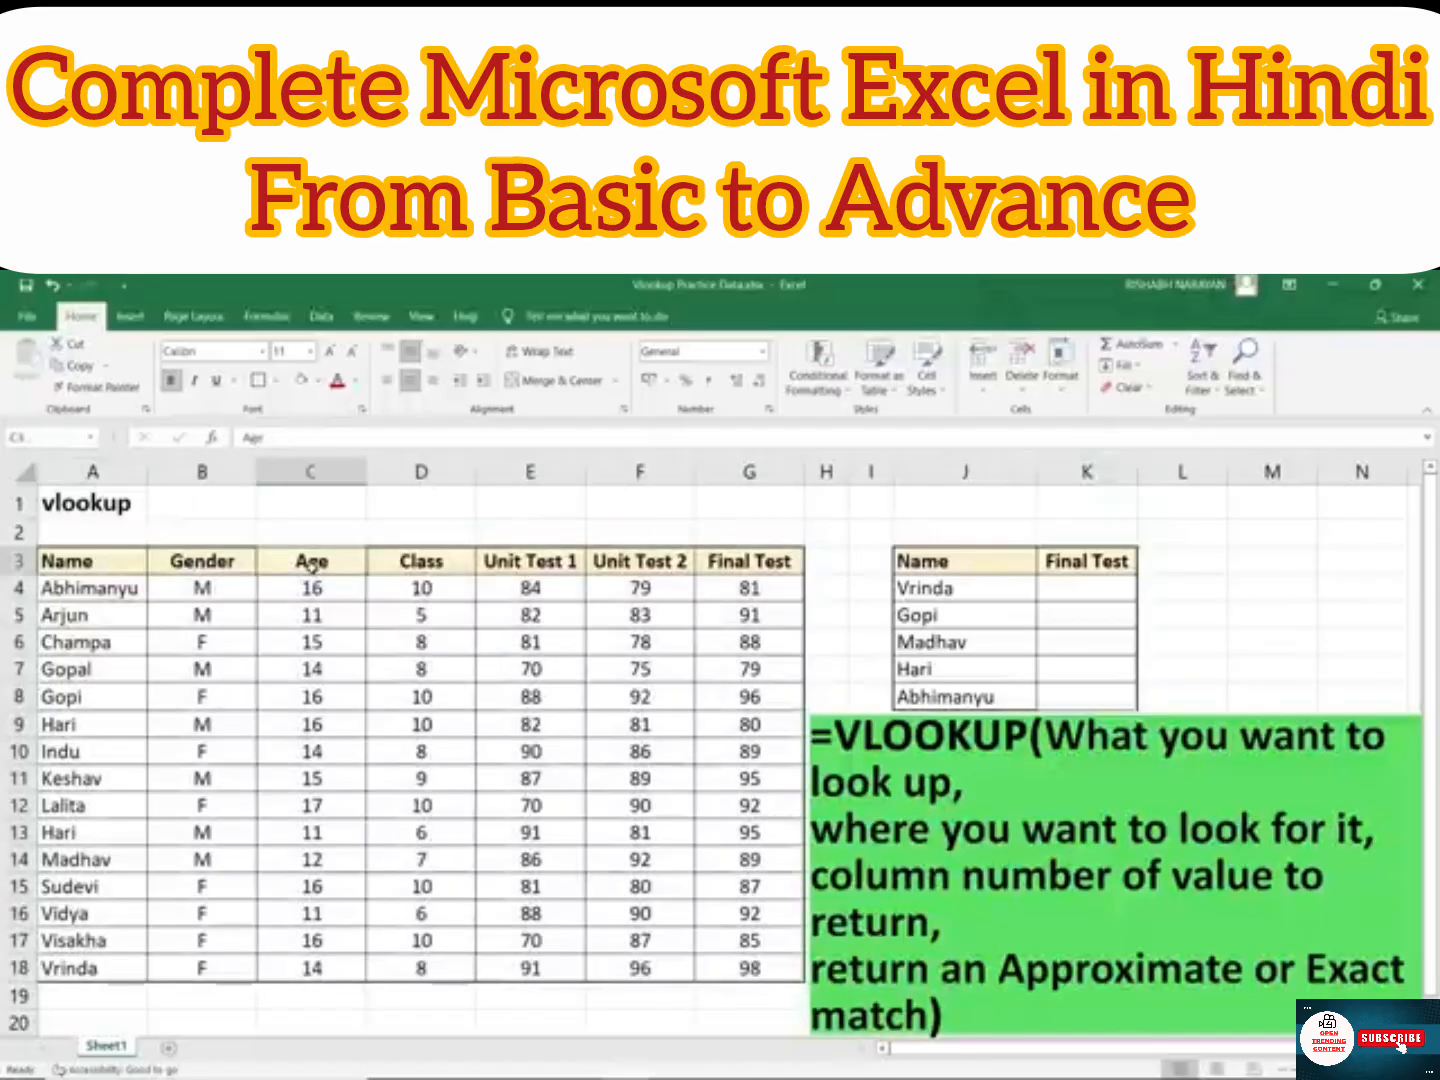
left_click(427, 567)
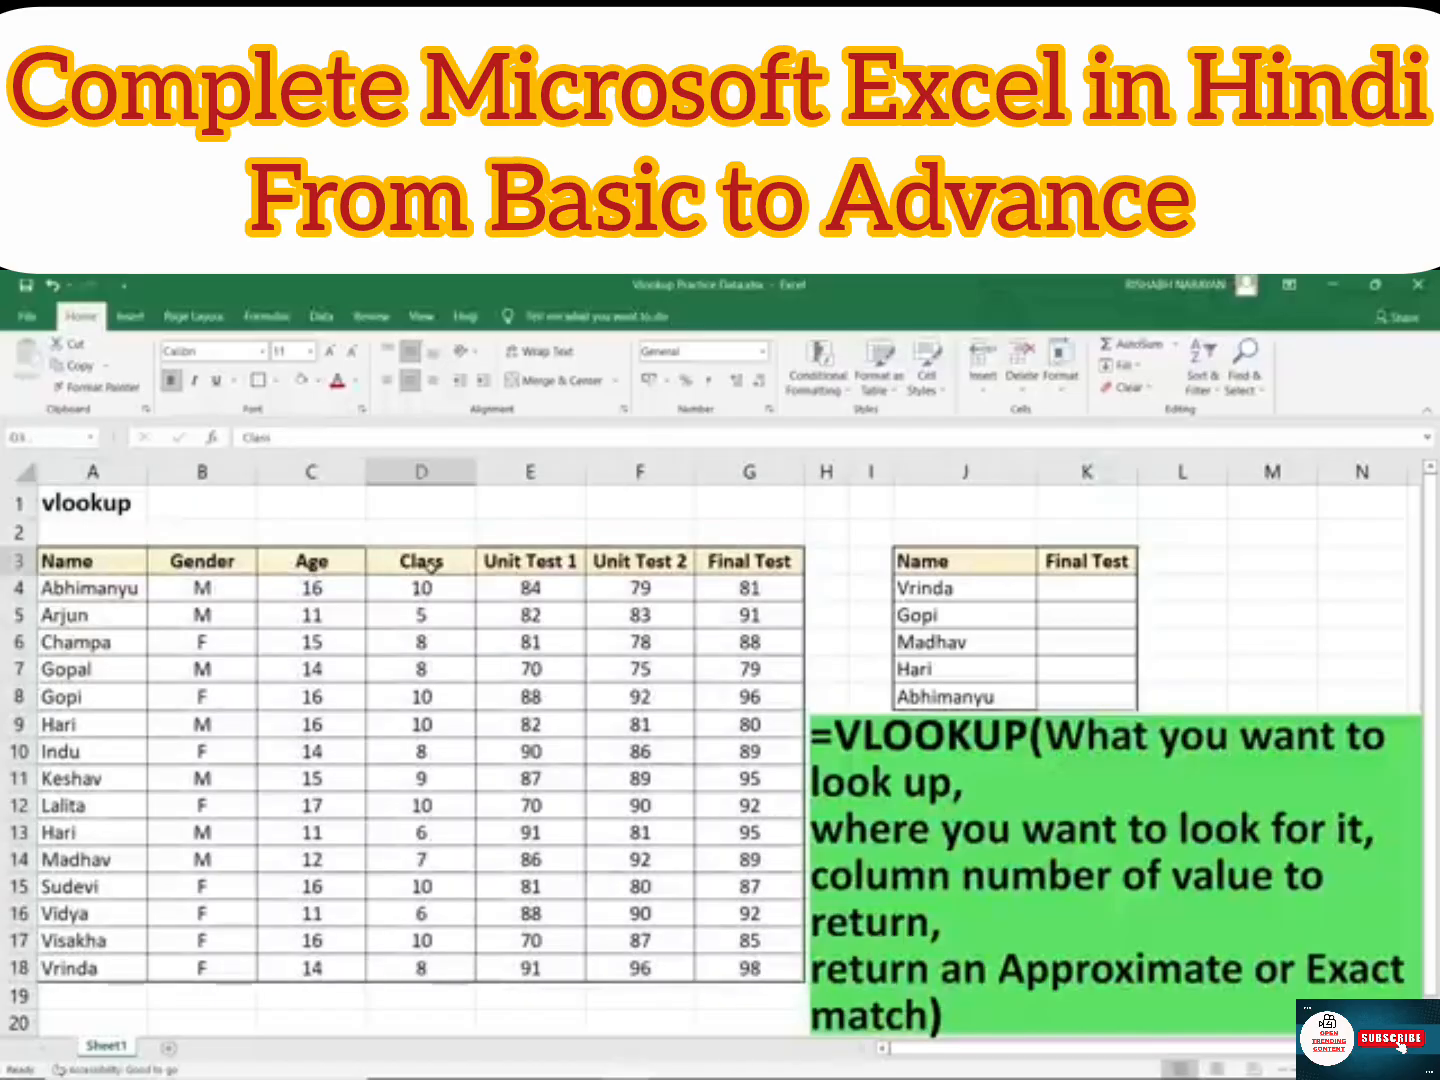
left_click(548, 566)
left_click(620, 565)
left_click(770, 563)
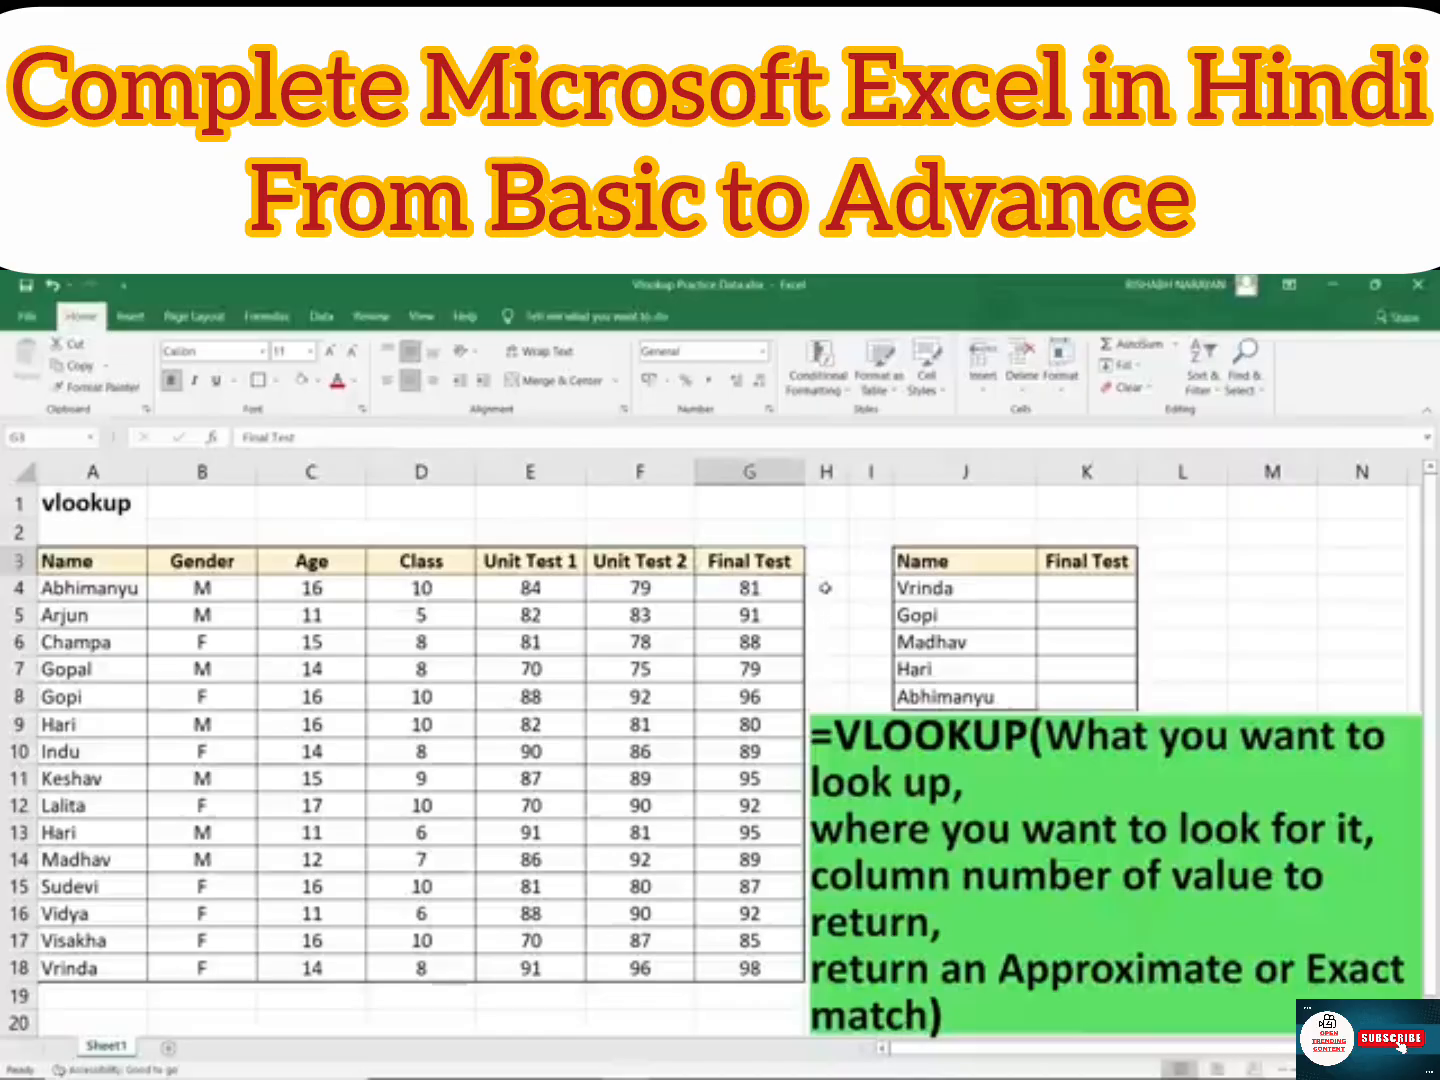
Step: Compare the Name columns of both tables and review the Final Test cells K4:K8 that need values
left_click_drag(949, 563, 961, 688)
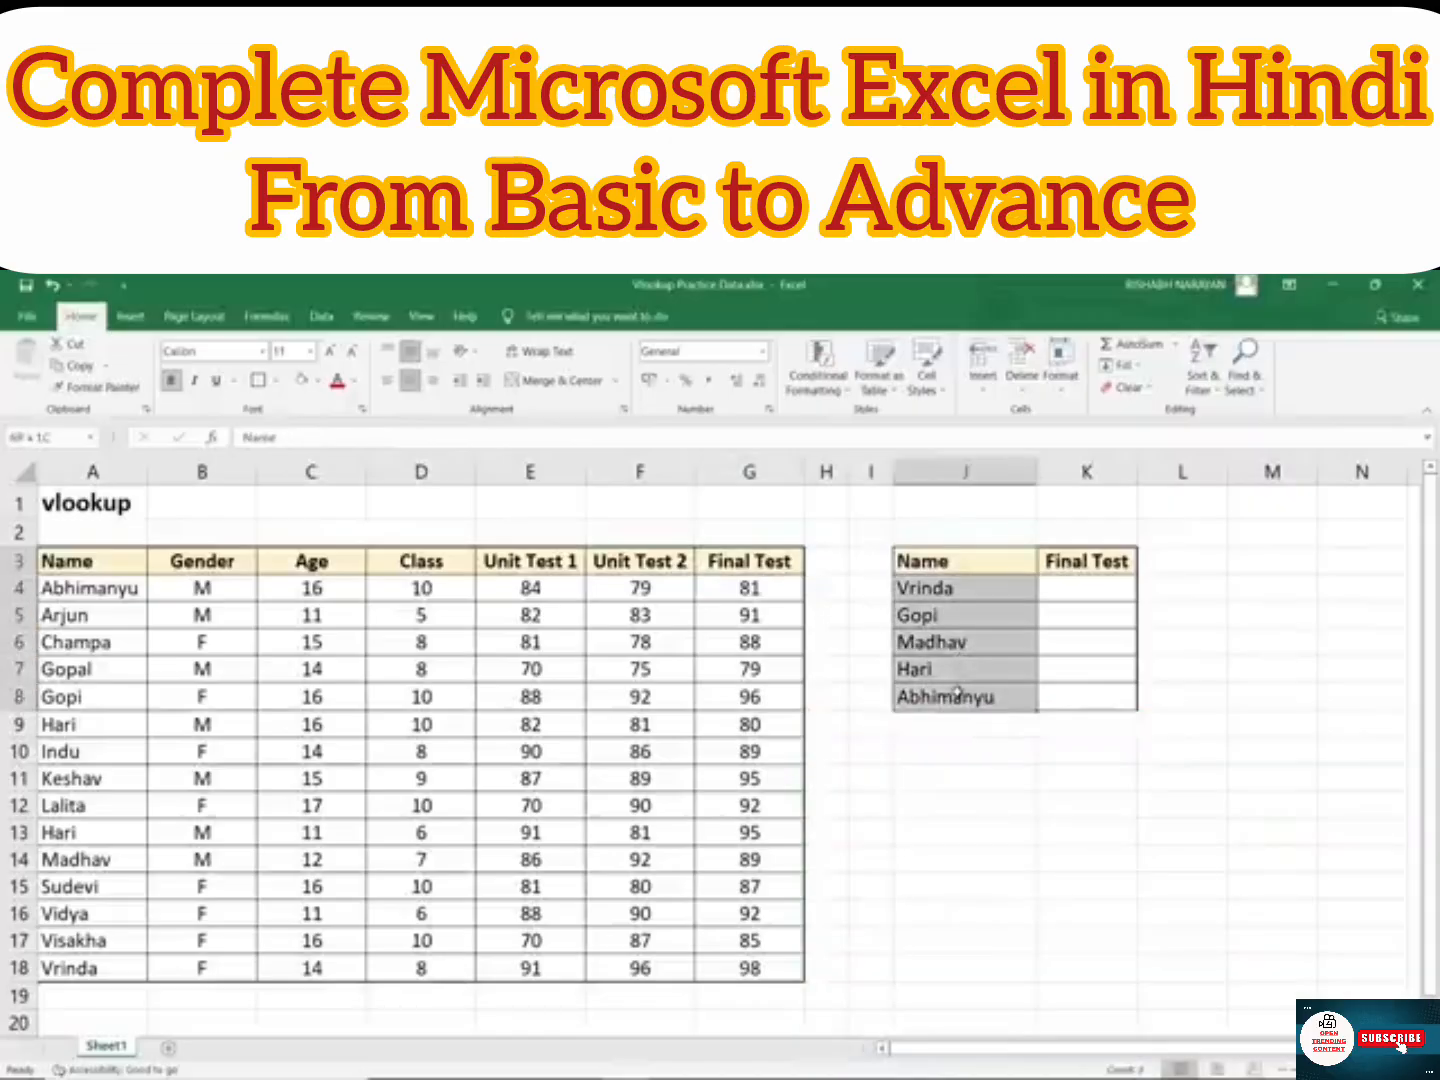
left_click_drag(1065, 585, 1073, 702)
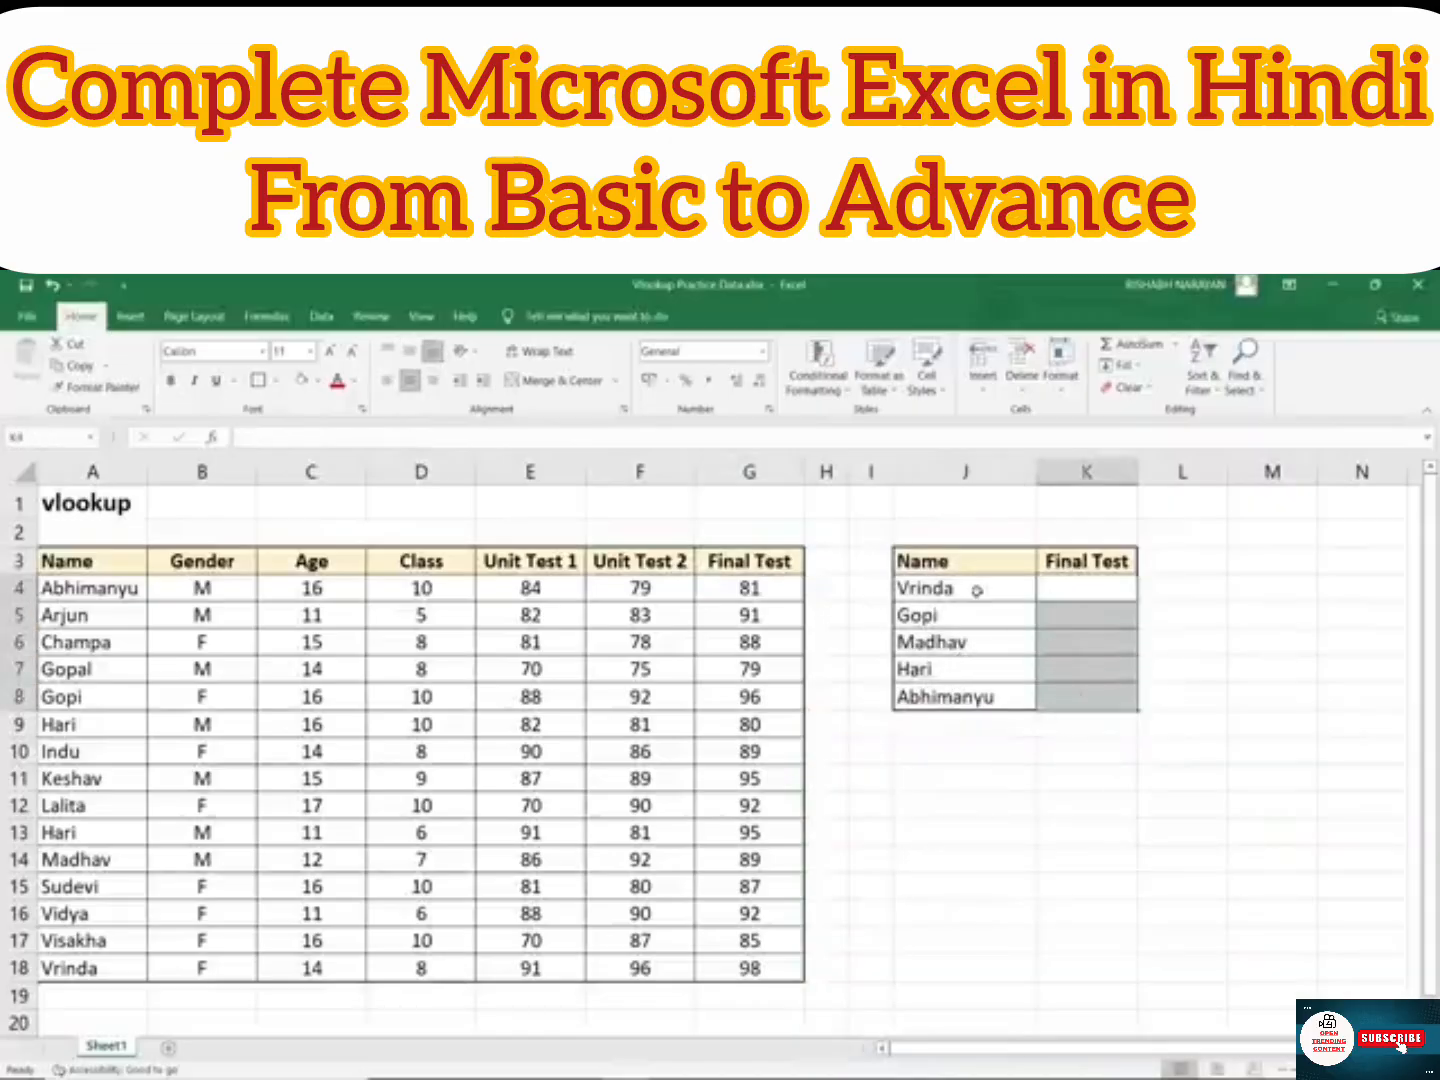
left_click(967, 561)
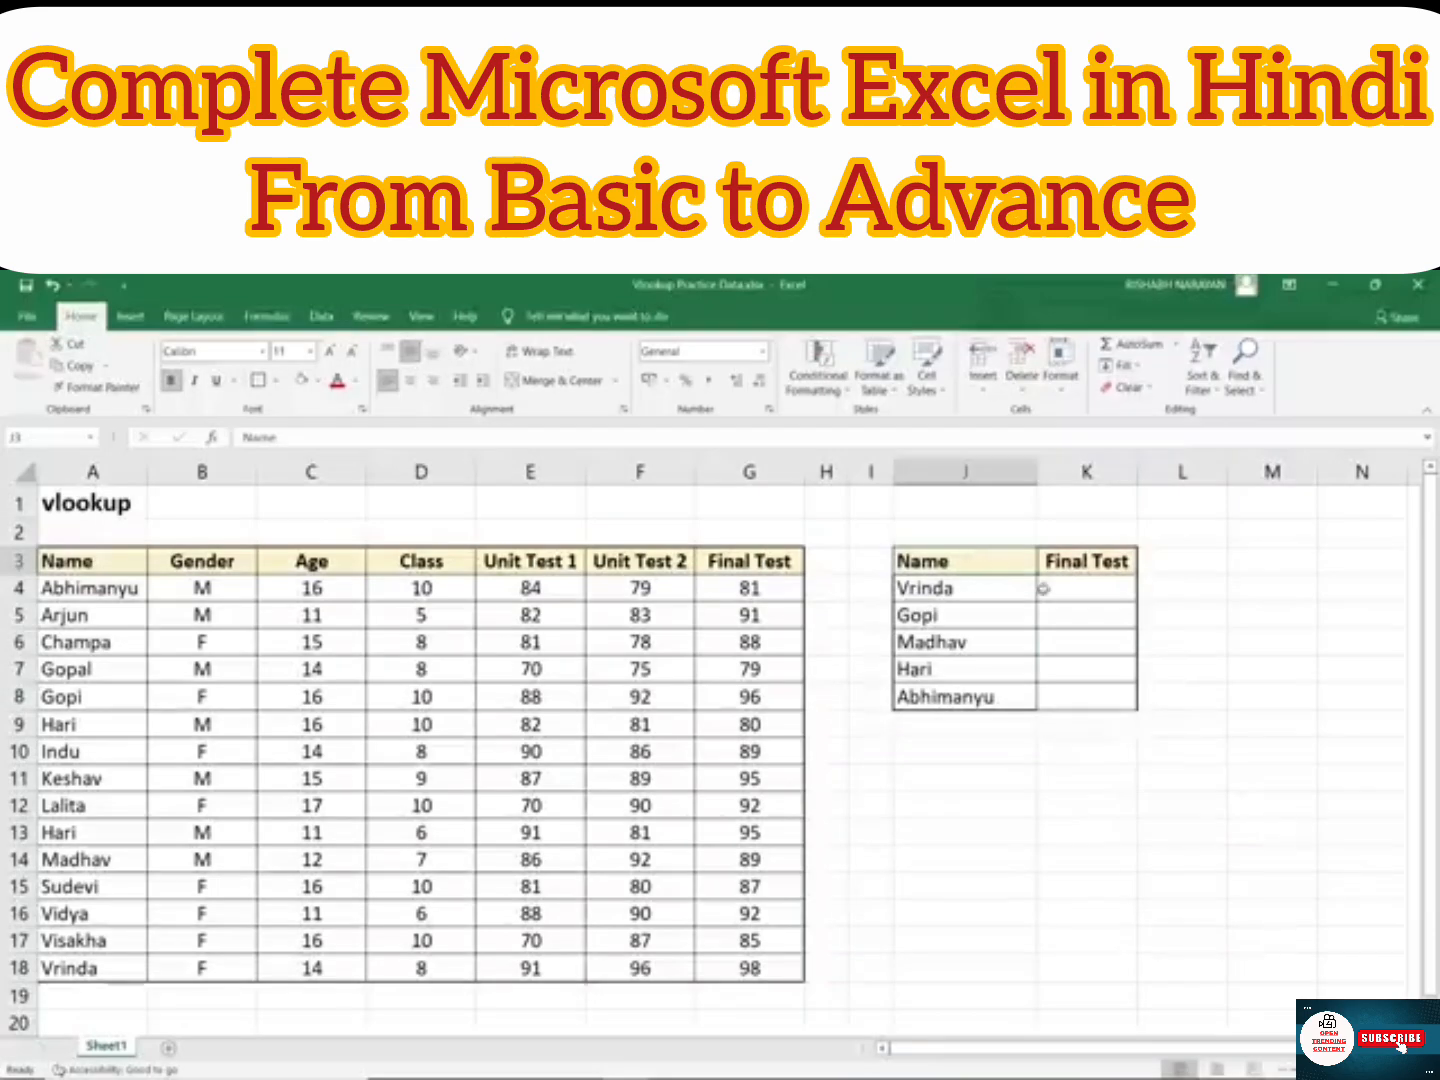
left_click_drag(1000, 589, 960, 698)
left_click(90, 560)
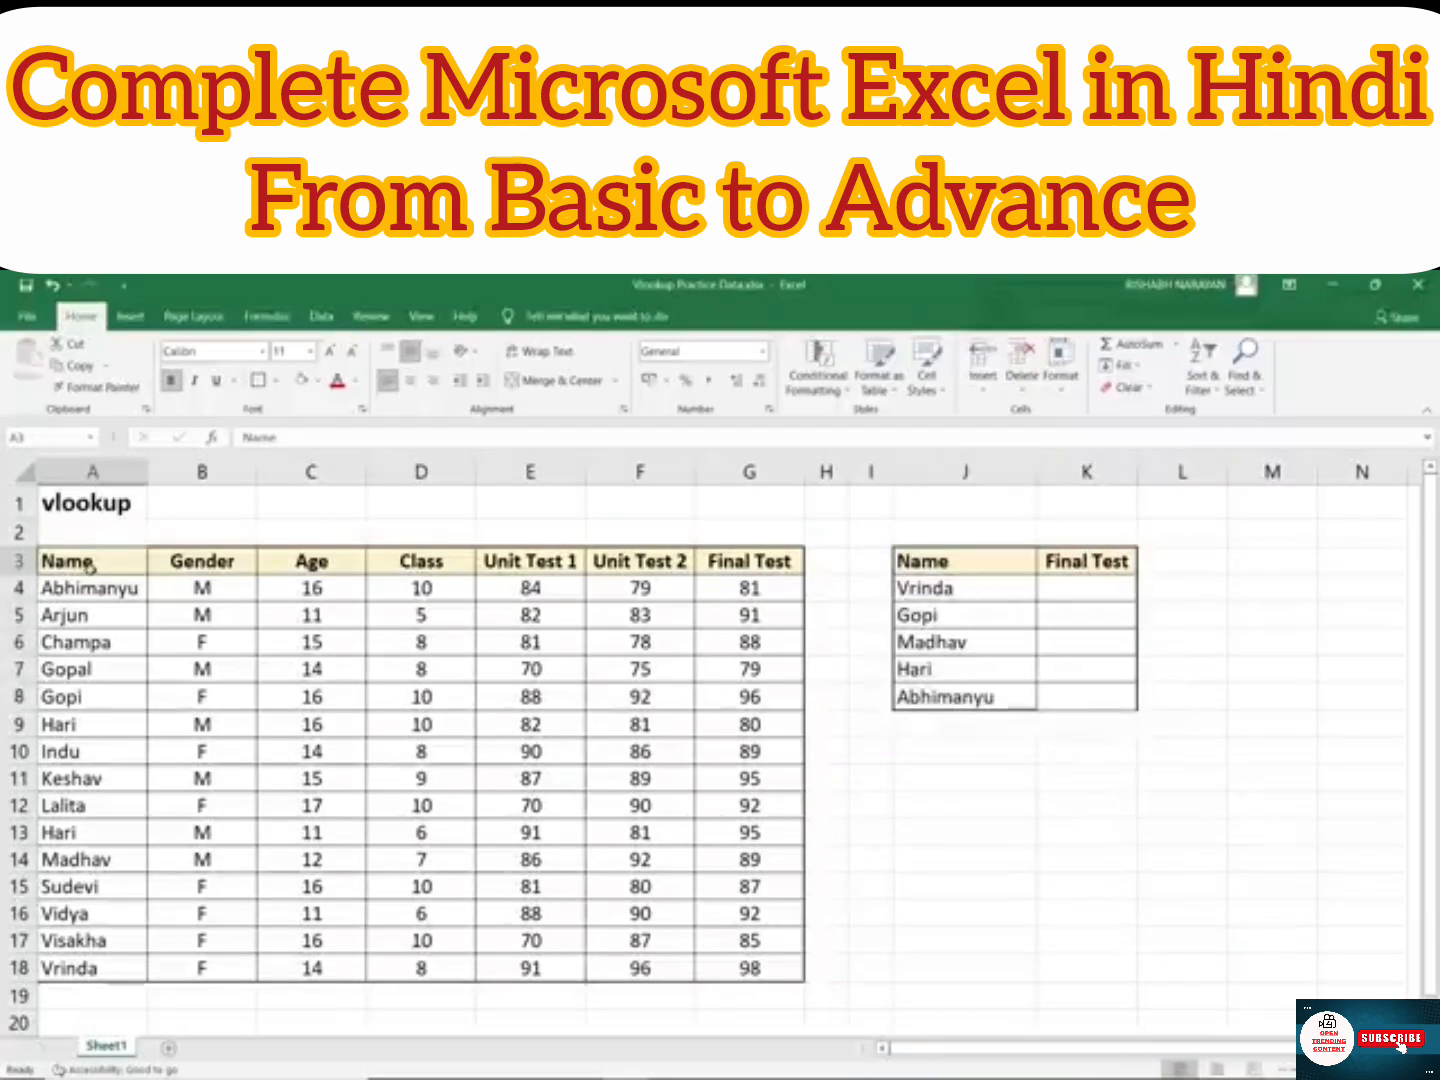
left_click_drag(1057, 597, 1072, 669)
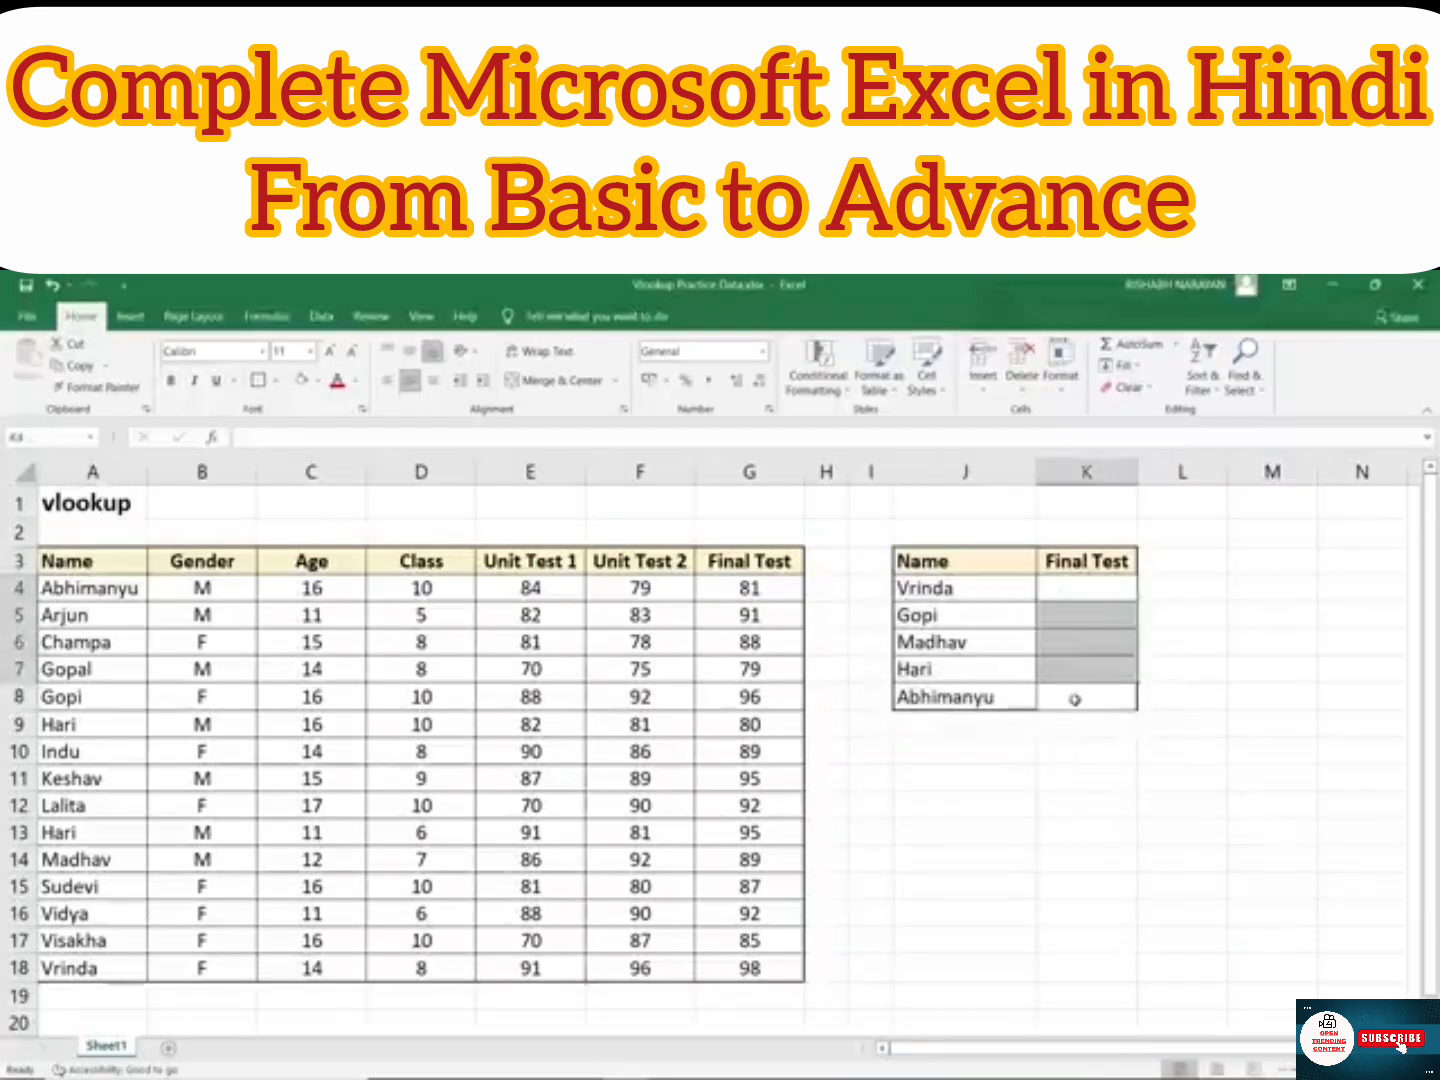
left_click(1076, 697)
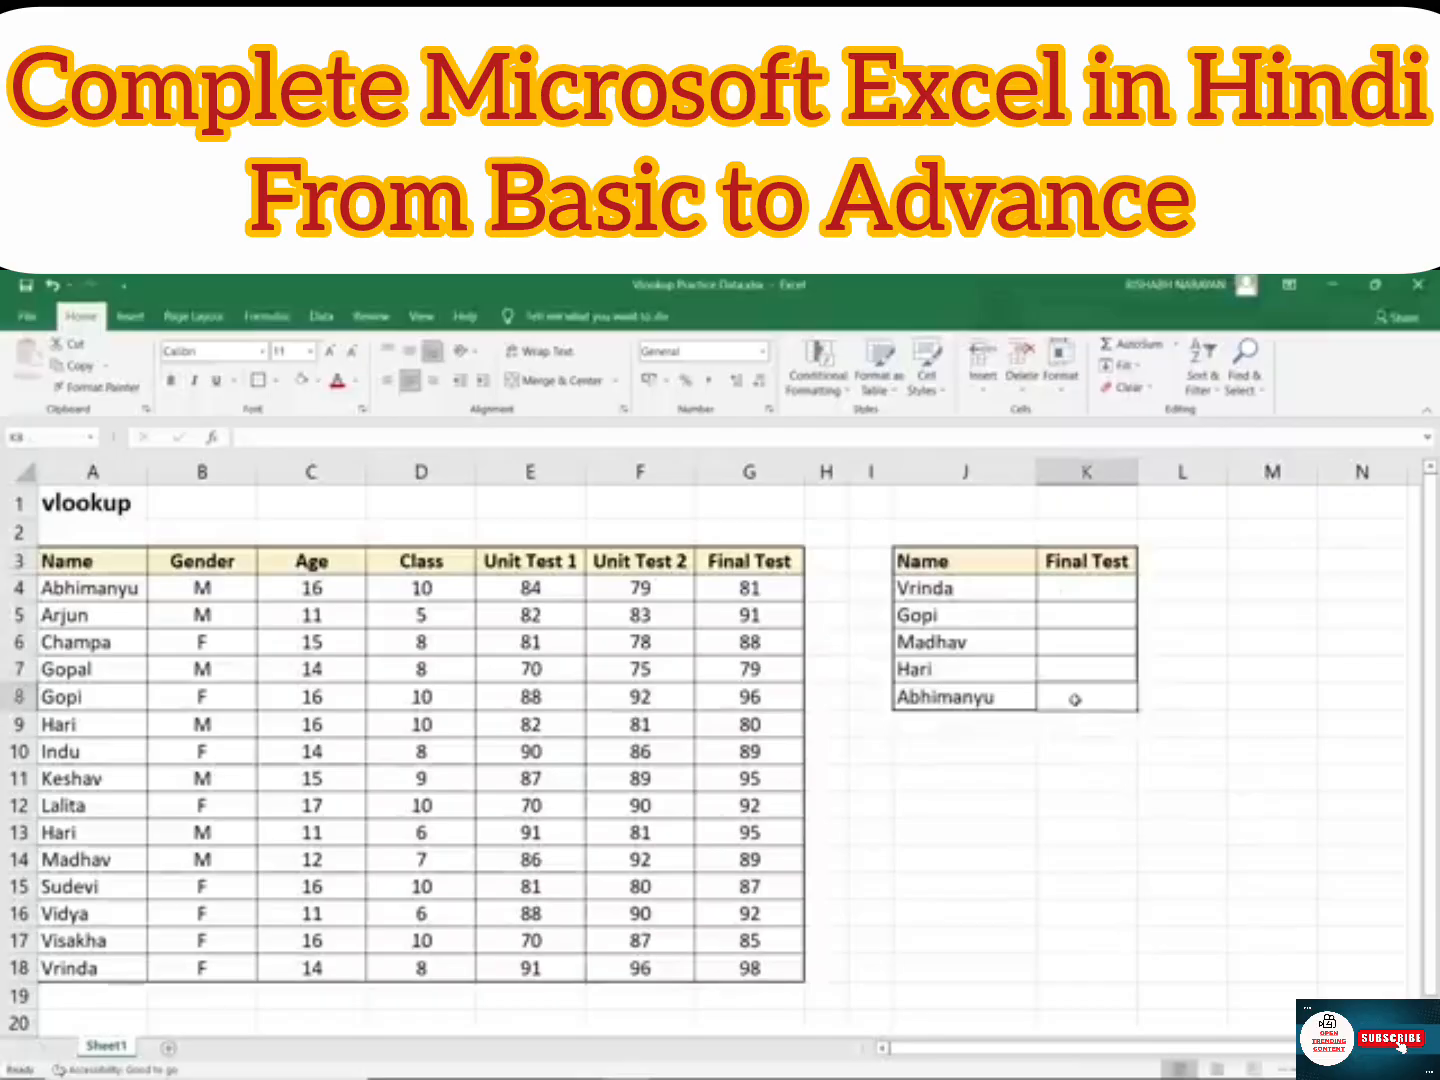
Step: Start a VLOOKUP formula in K4 with J4 as lookup value and the absolute range $A$3:$G$18 as table array
left_click(1067, 591)
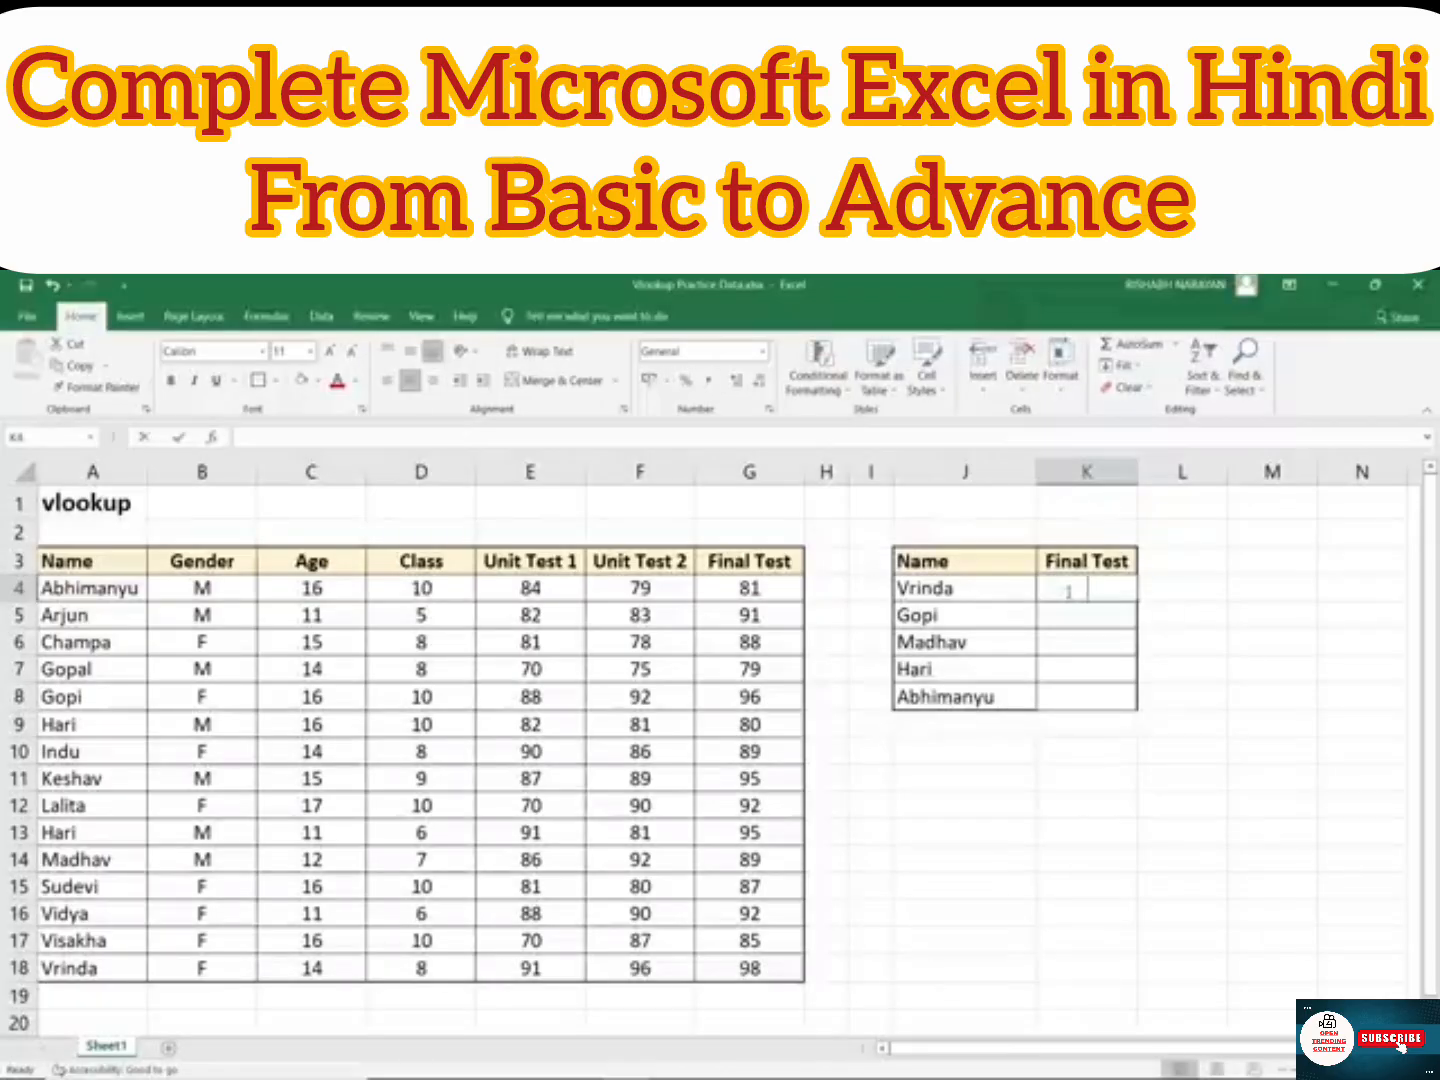
type("=vlo")
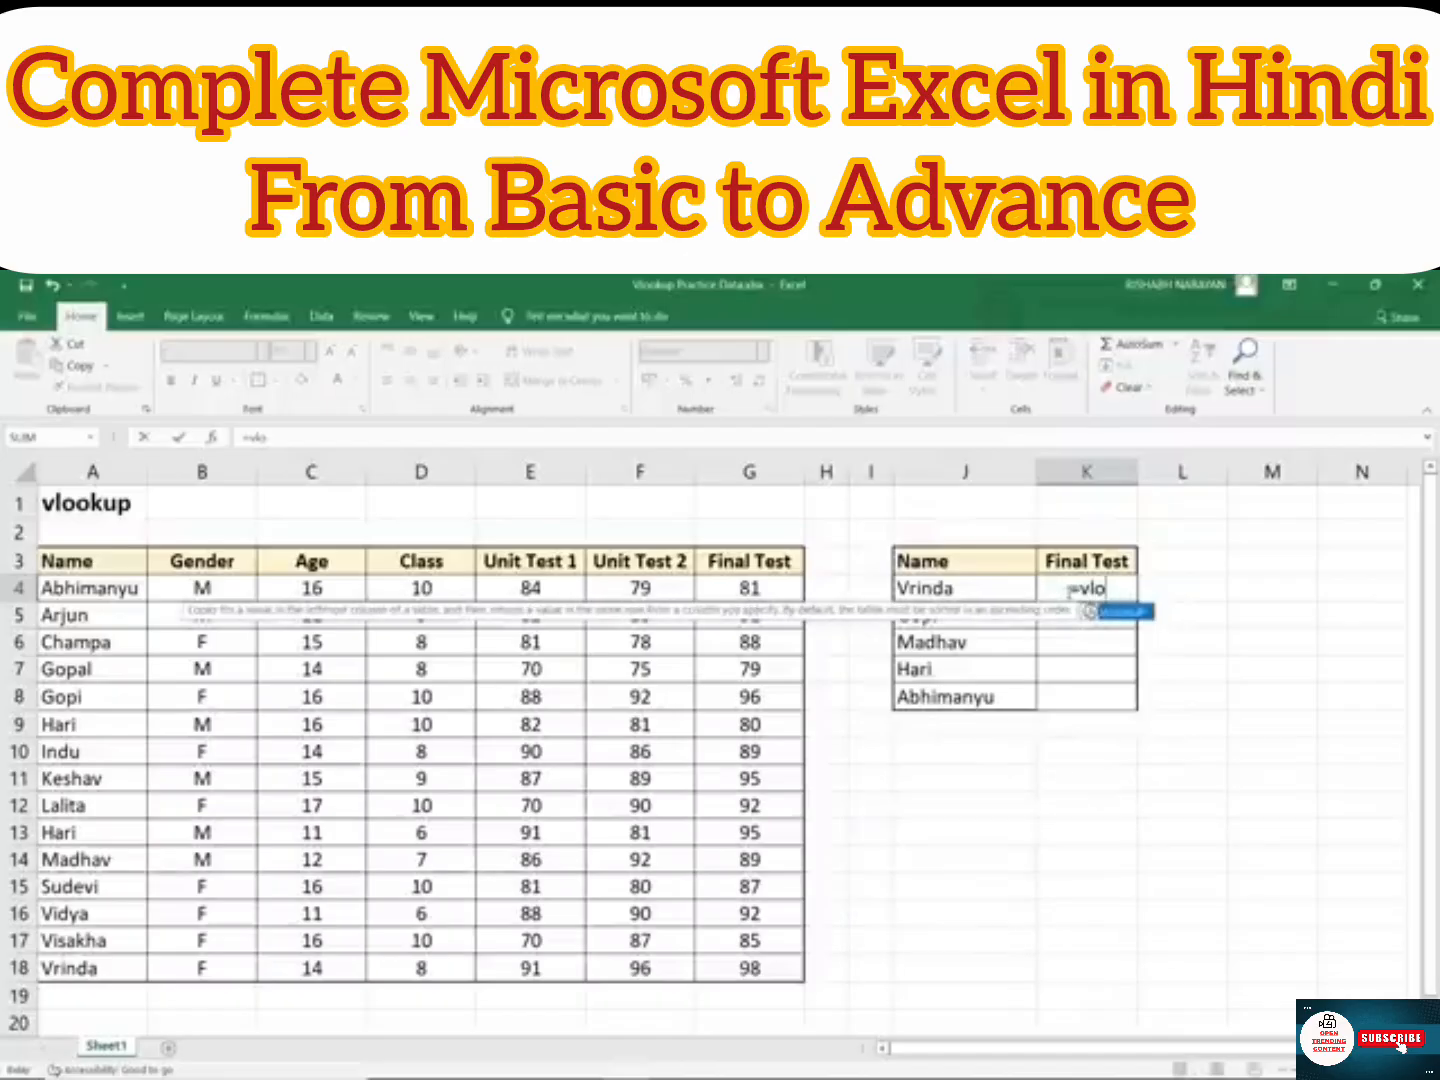
key("Tab")
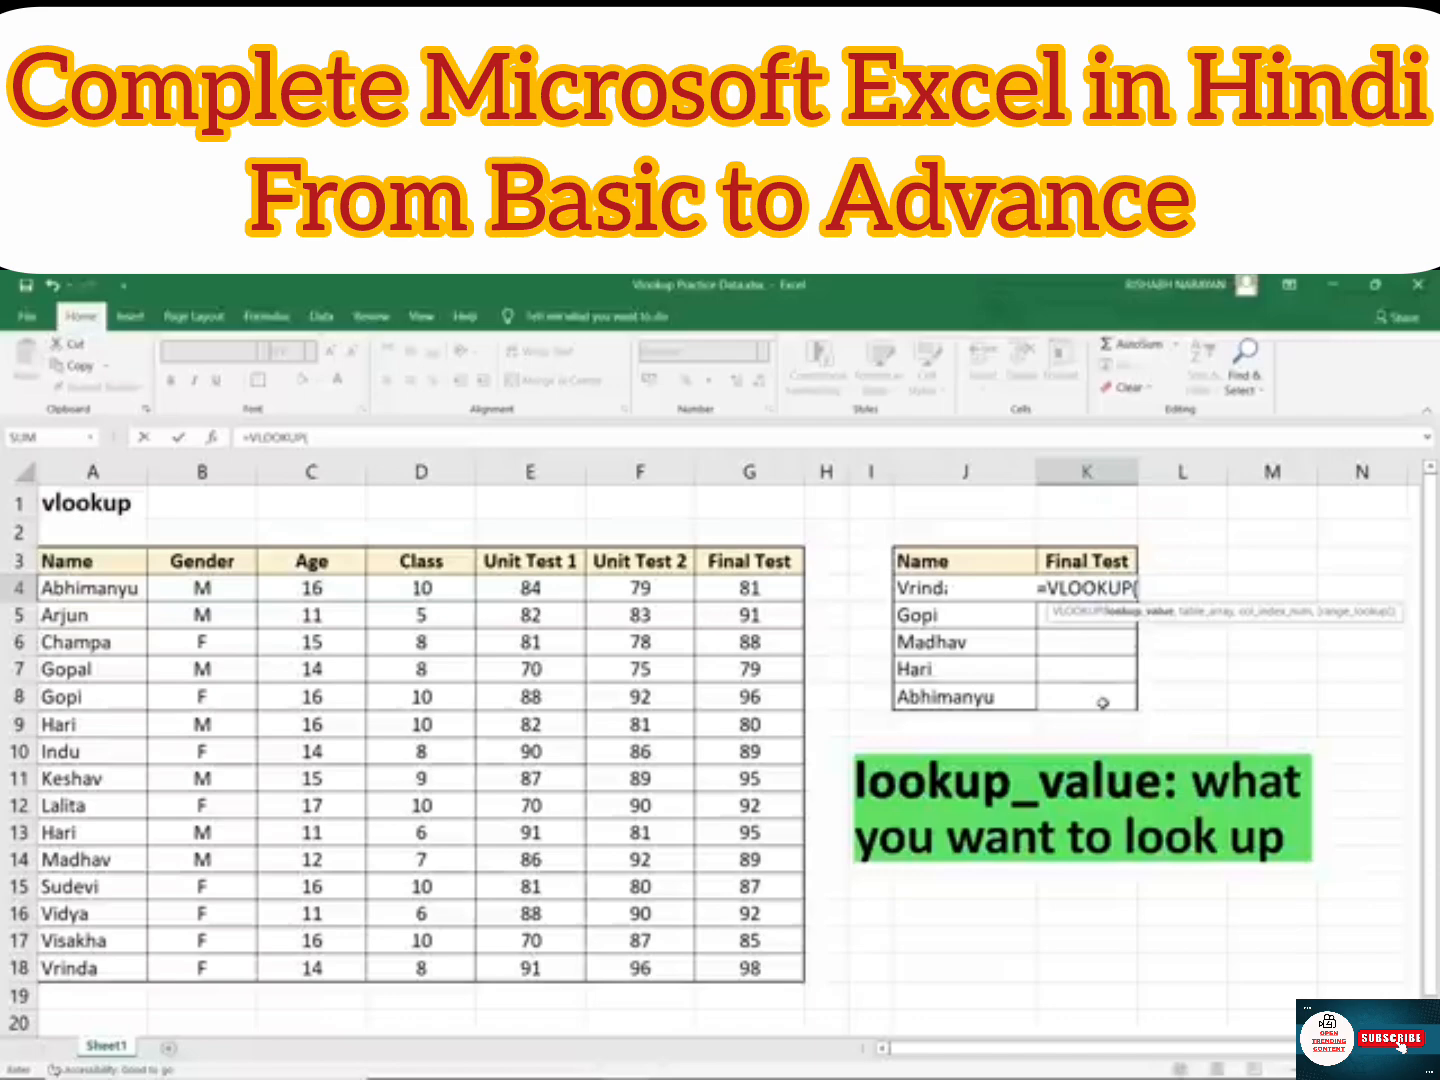
left_click(906, 590)
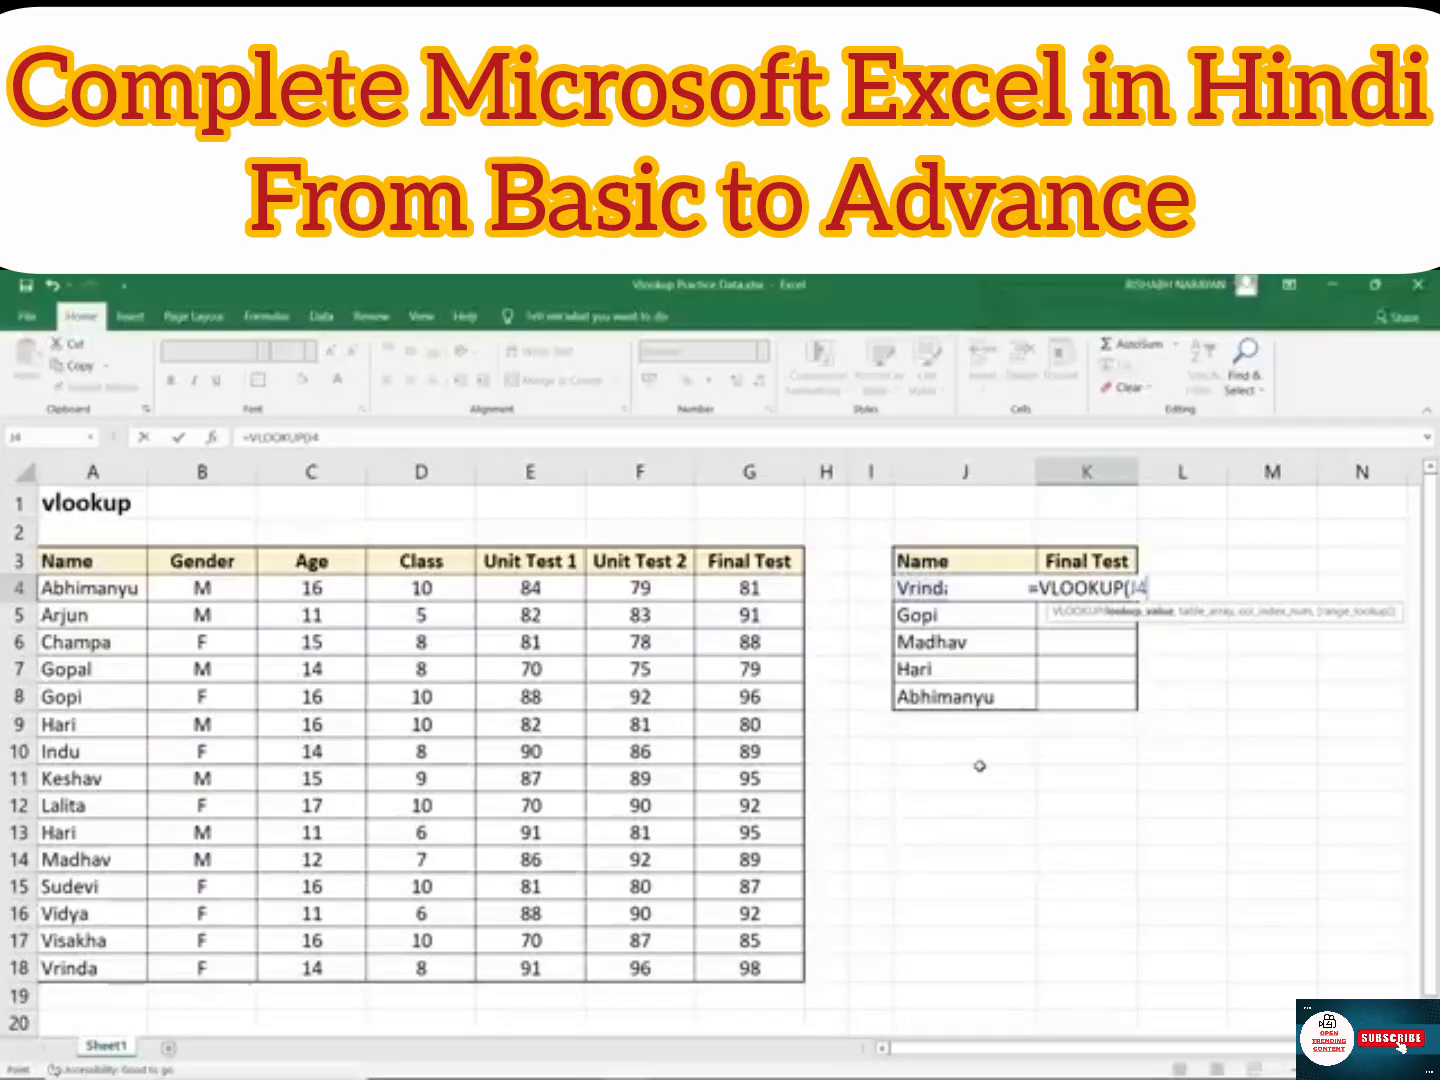
type(",")
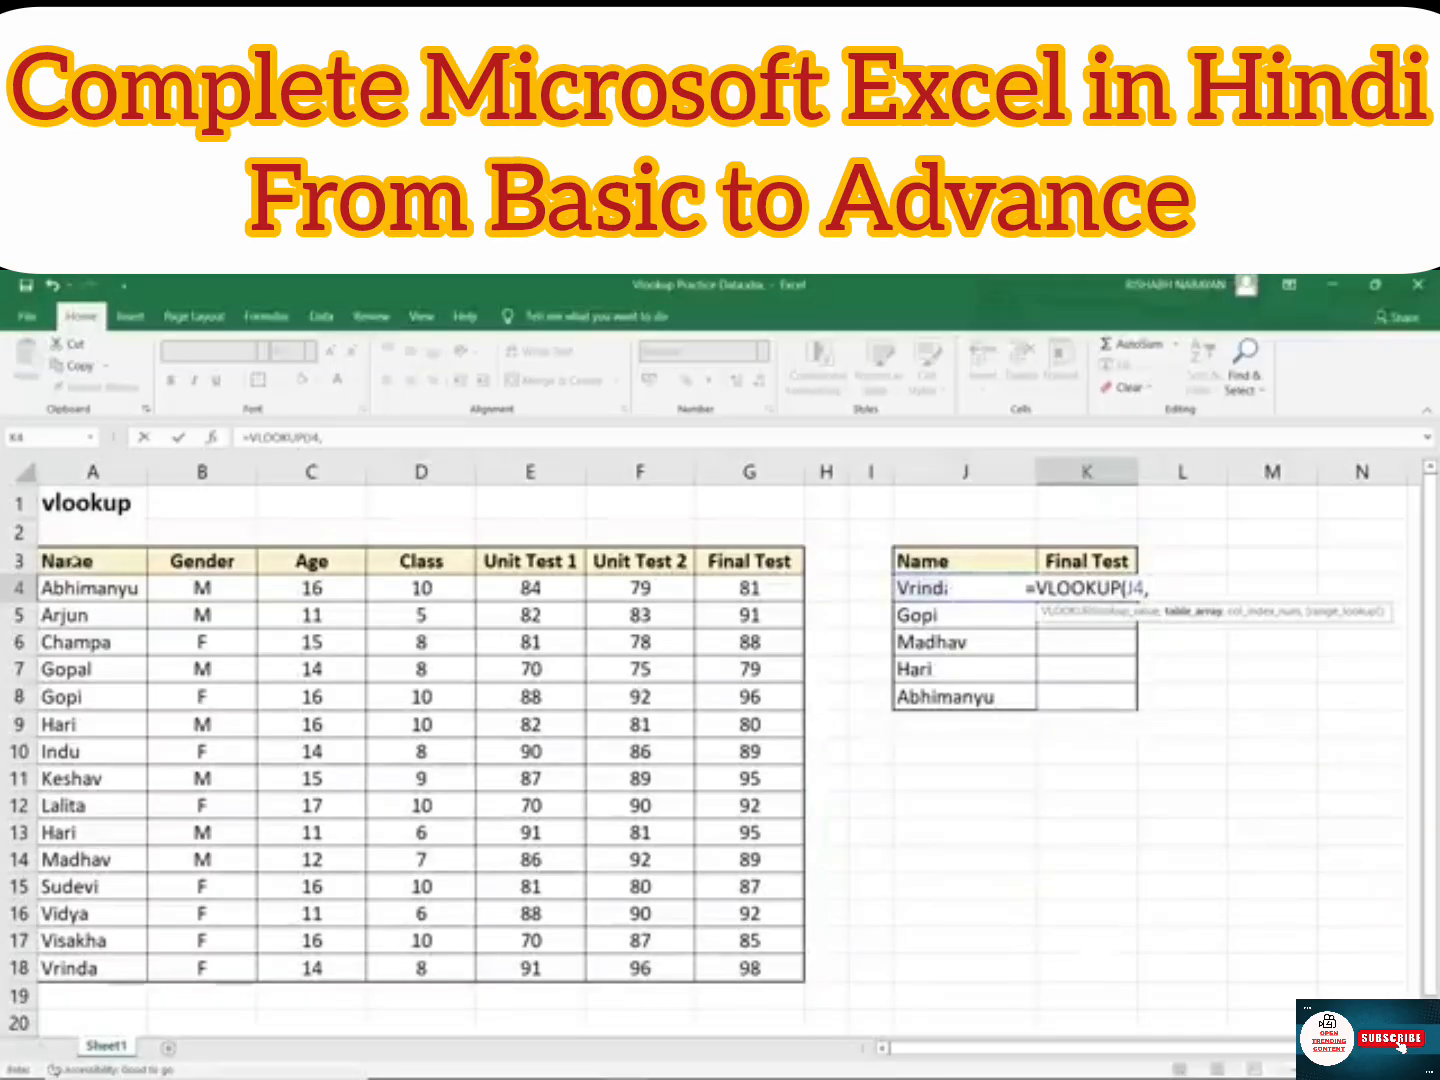
left_click_drag(79, 562, 770, 969)
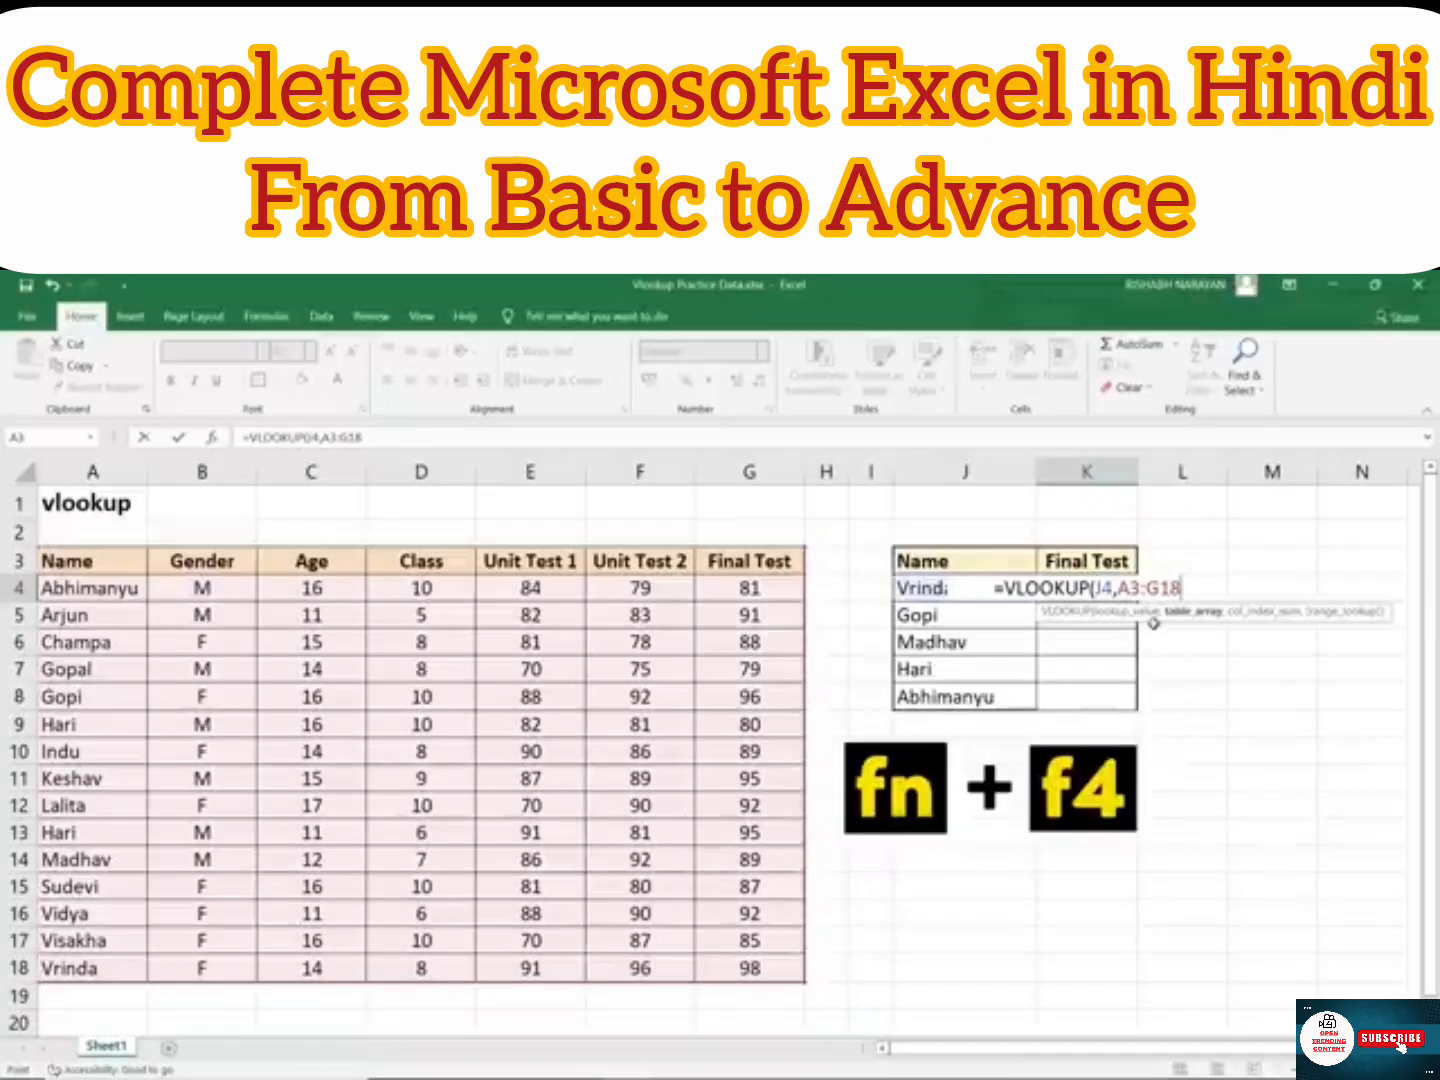
key("F4")
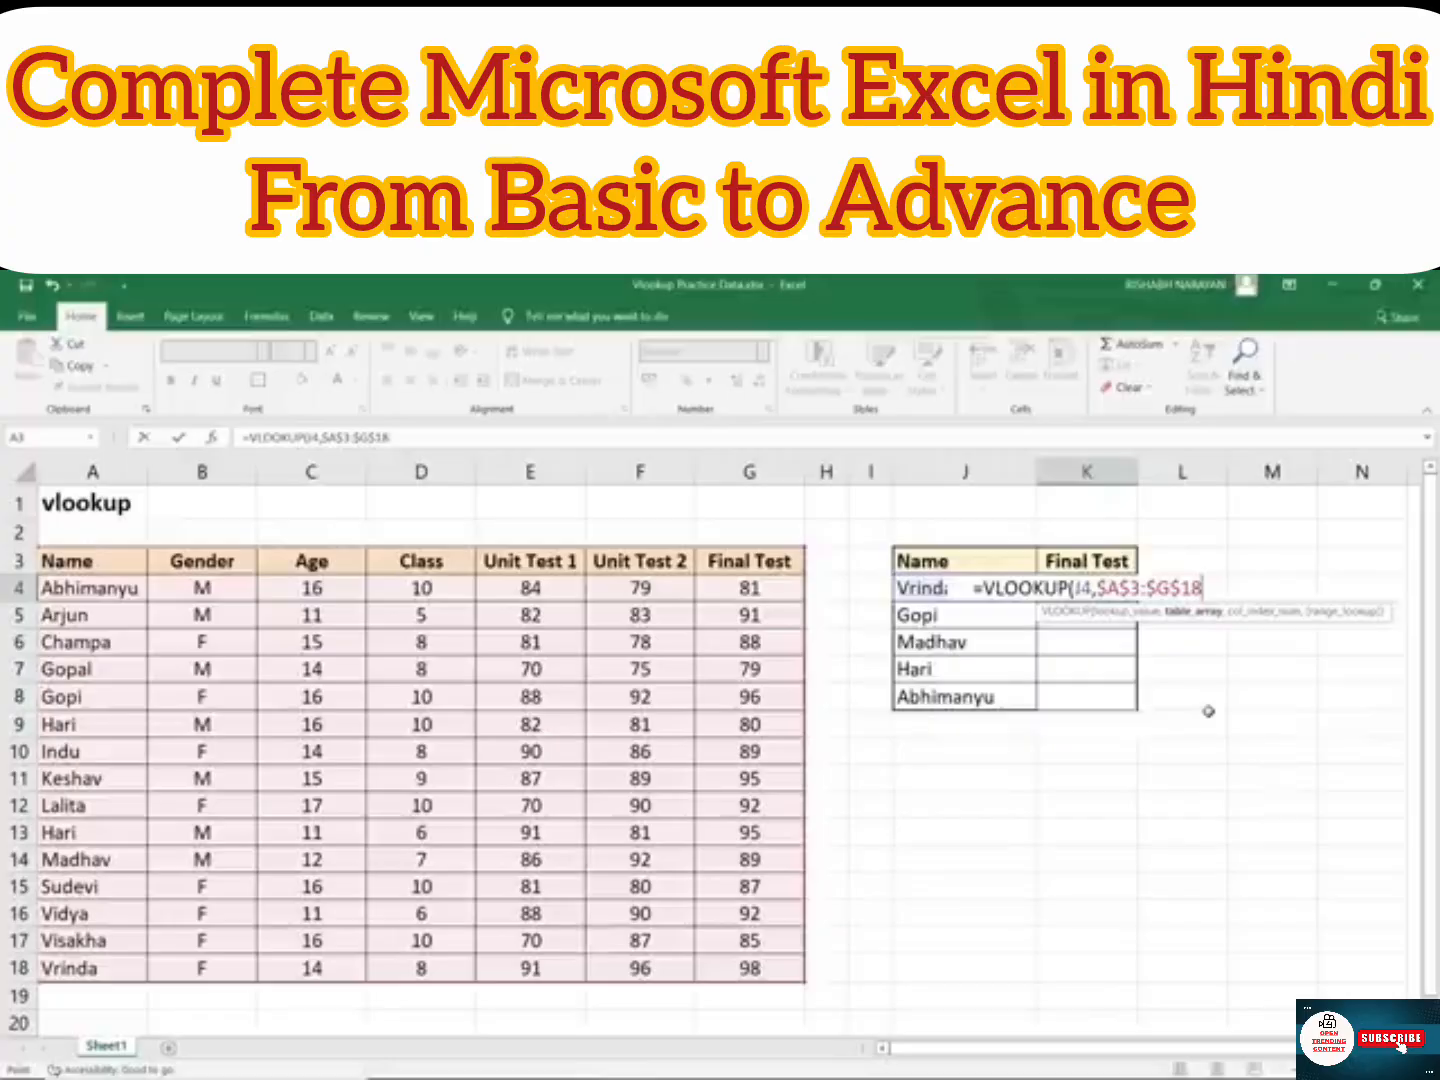
Step: Complete the K4 VLOOKUP with column index 7 and range lookup 0 for an exact match
type(",")
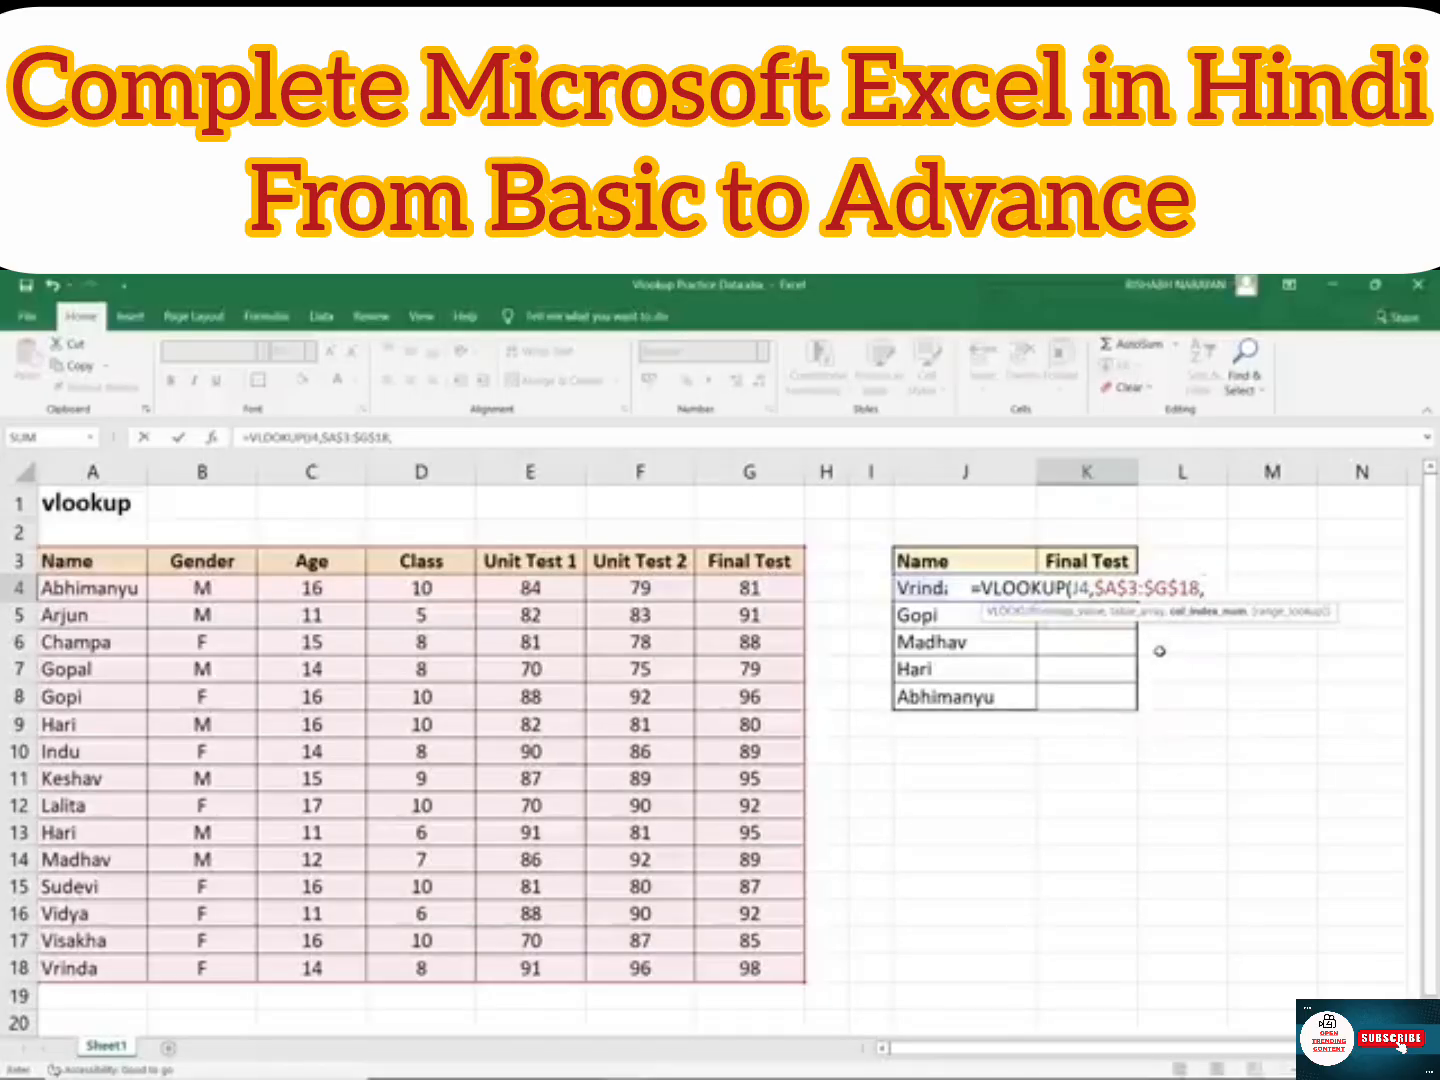
type("7")
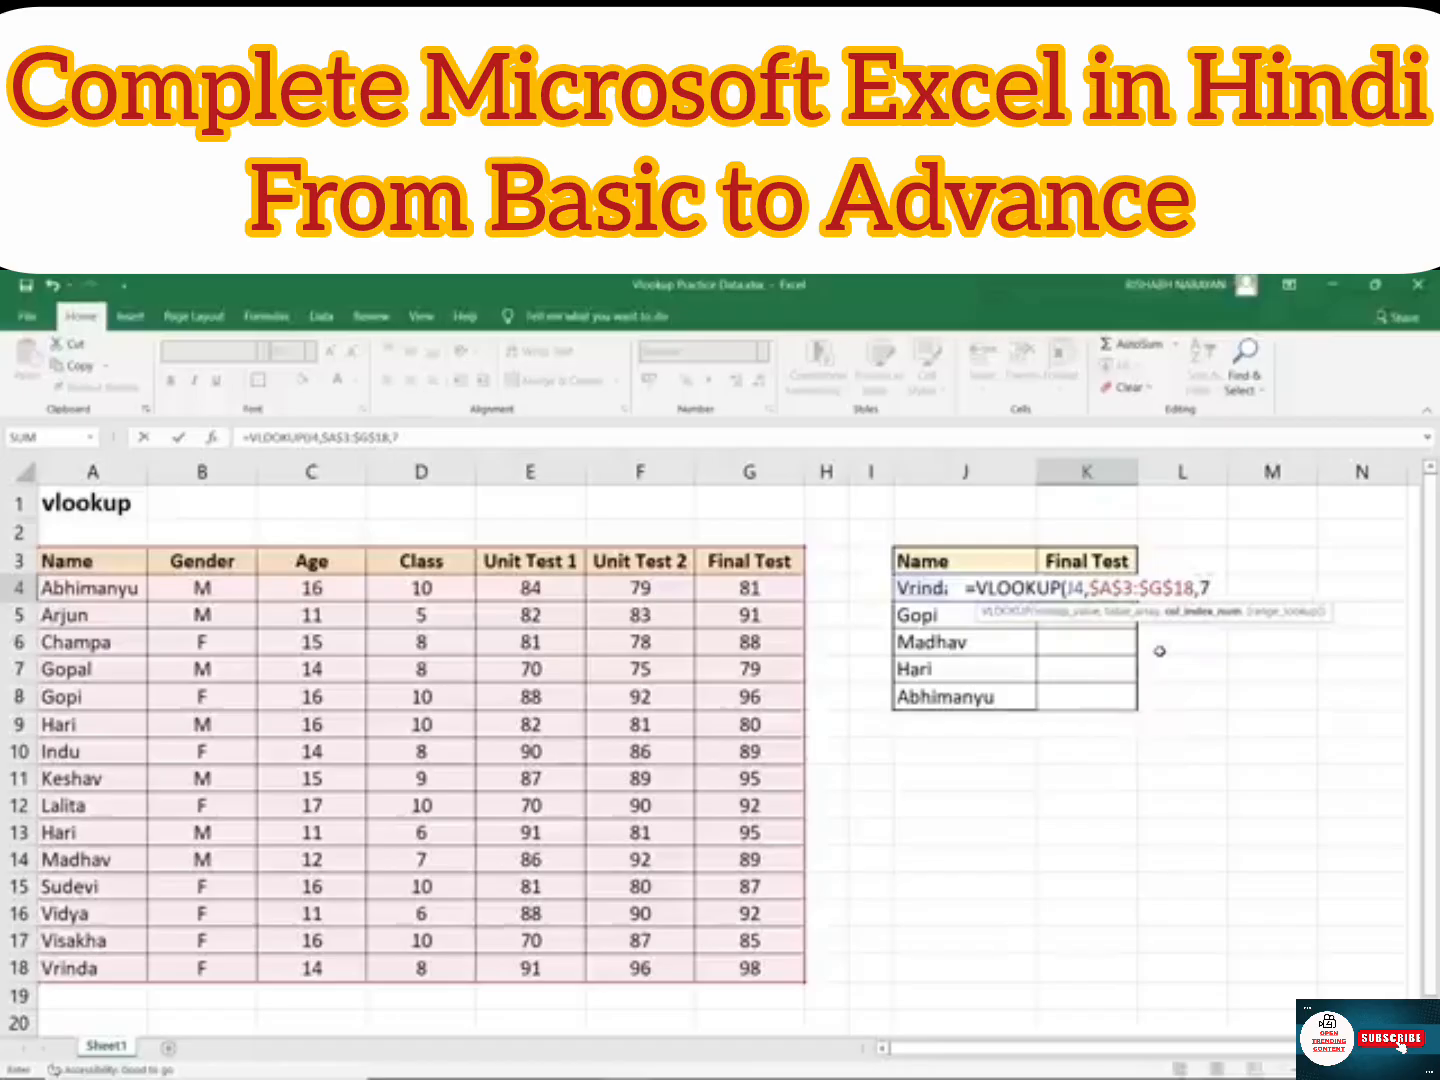
type(",")
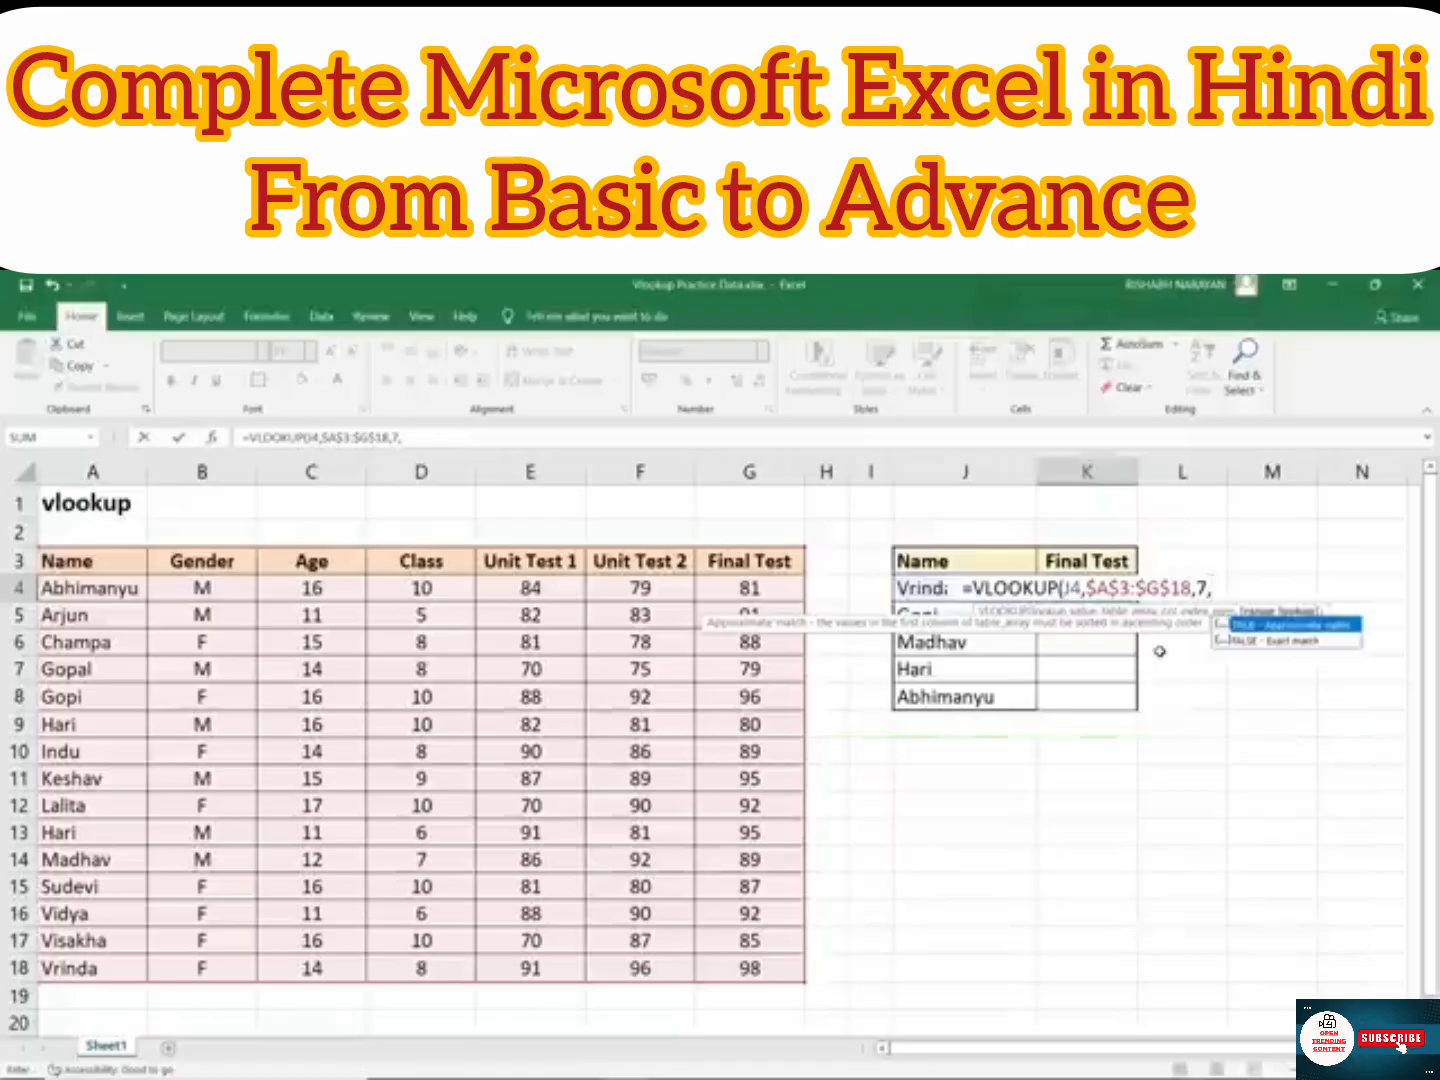
type("0")
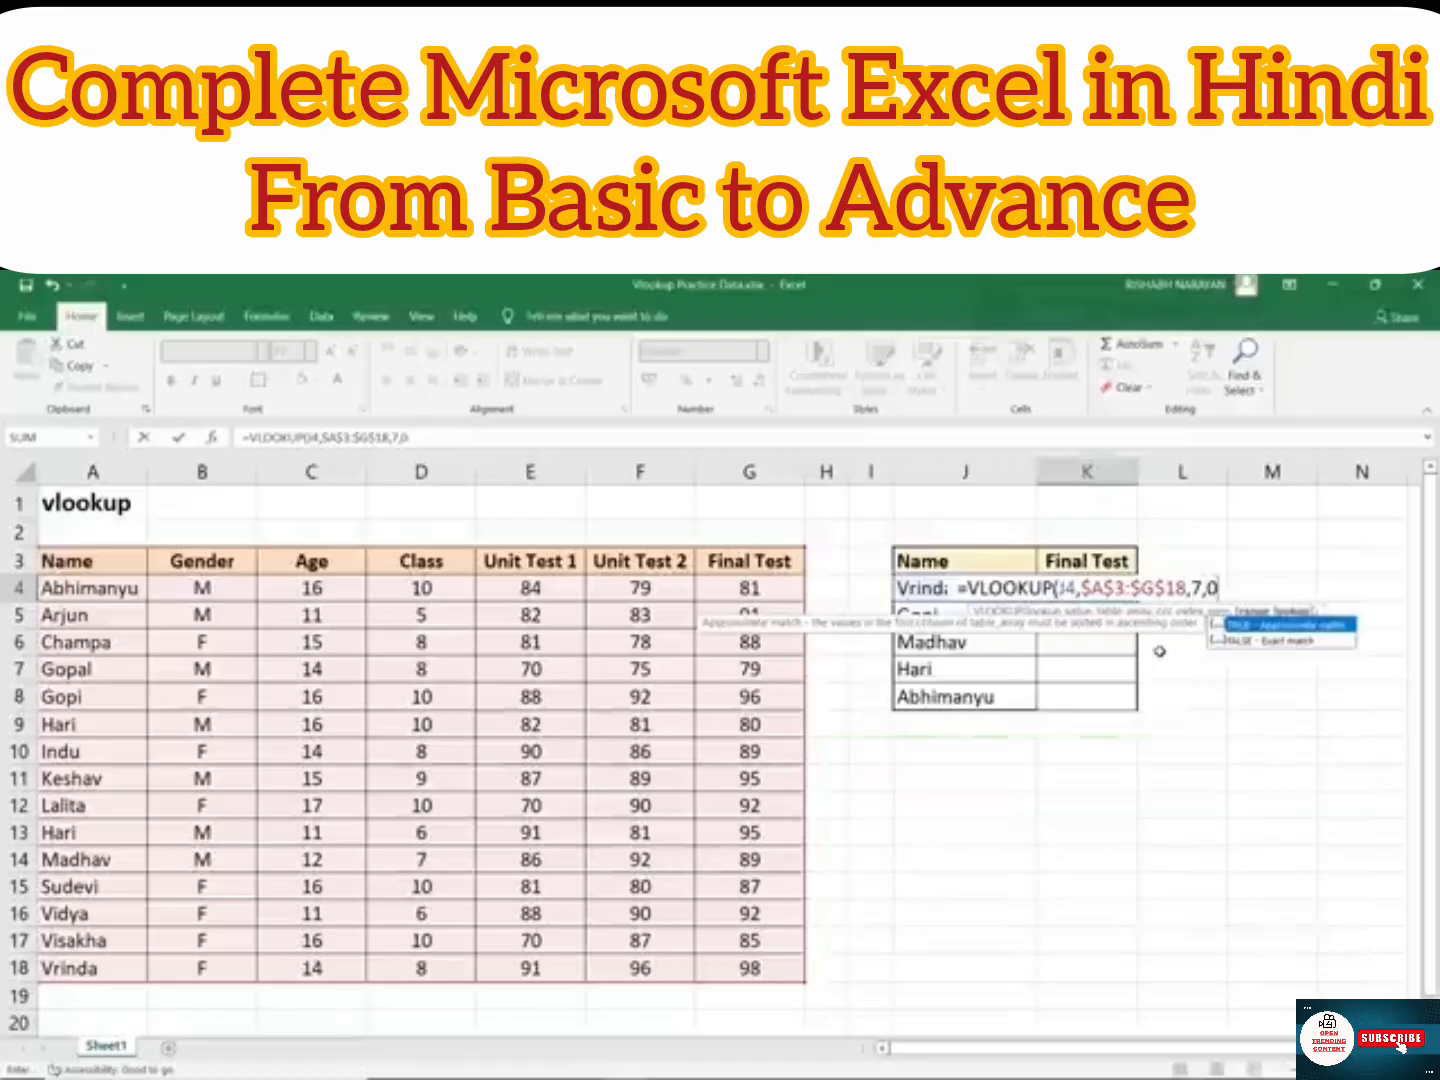
key("Return")
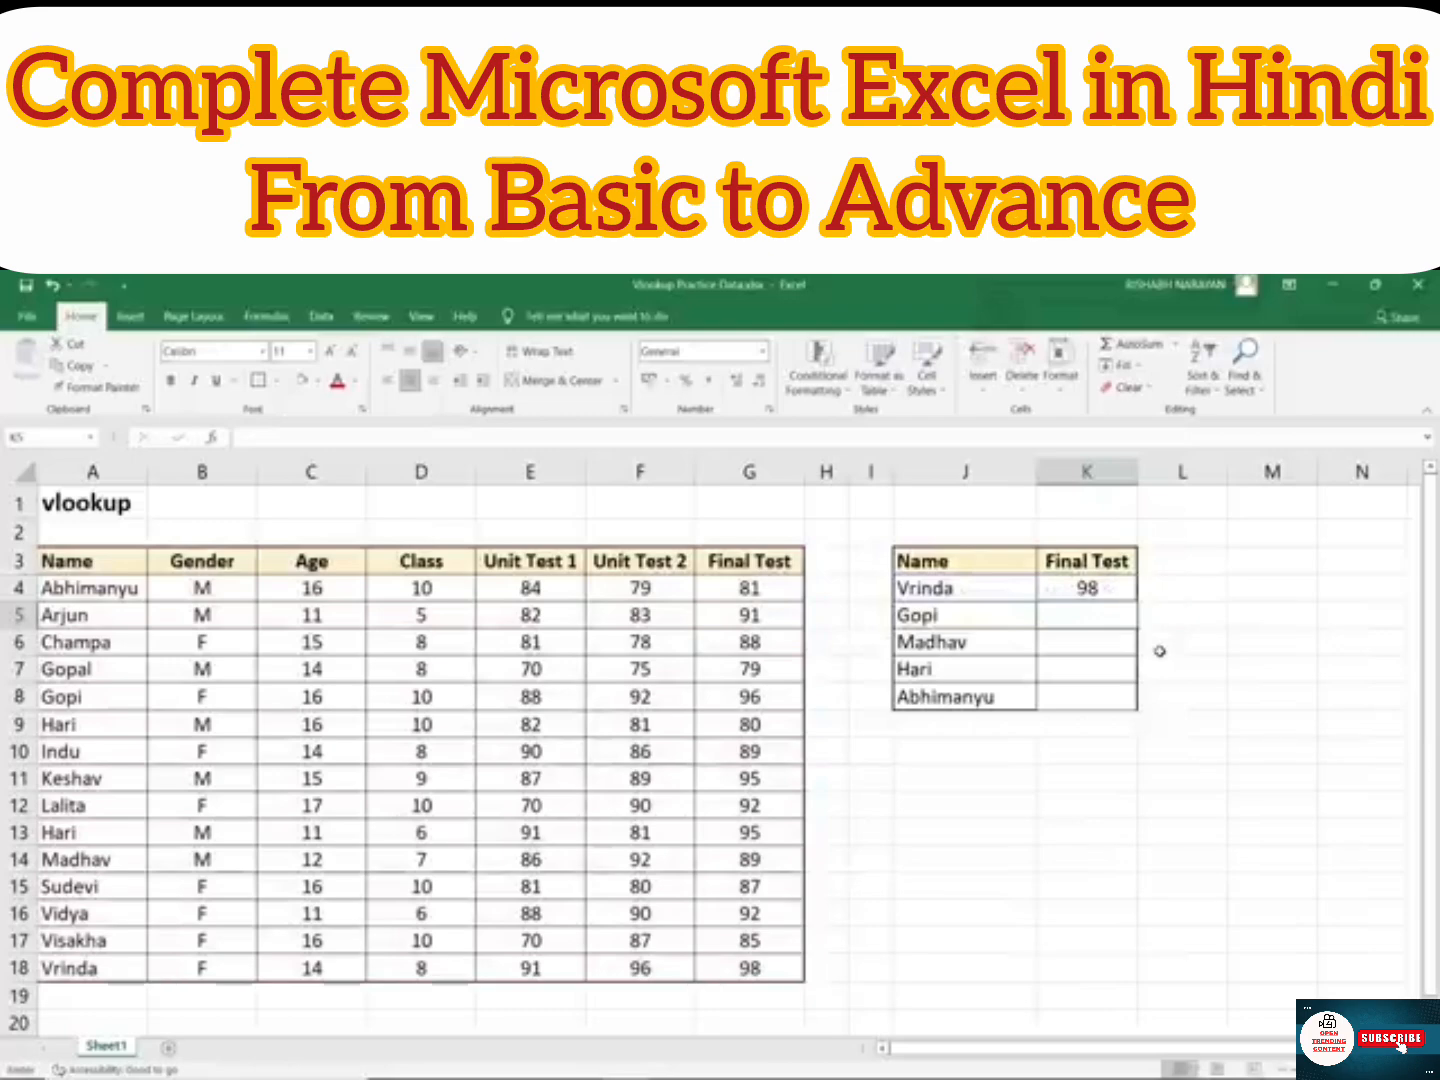
Step: Check the K4 lookup result against the matching student's row A18:G18 in the source table
left_click(1111, 586)
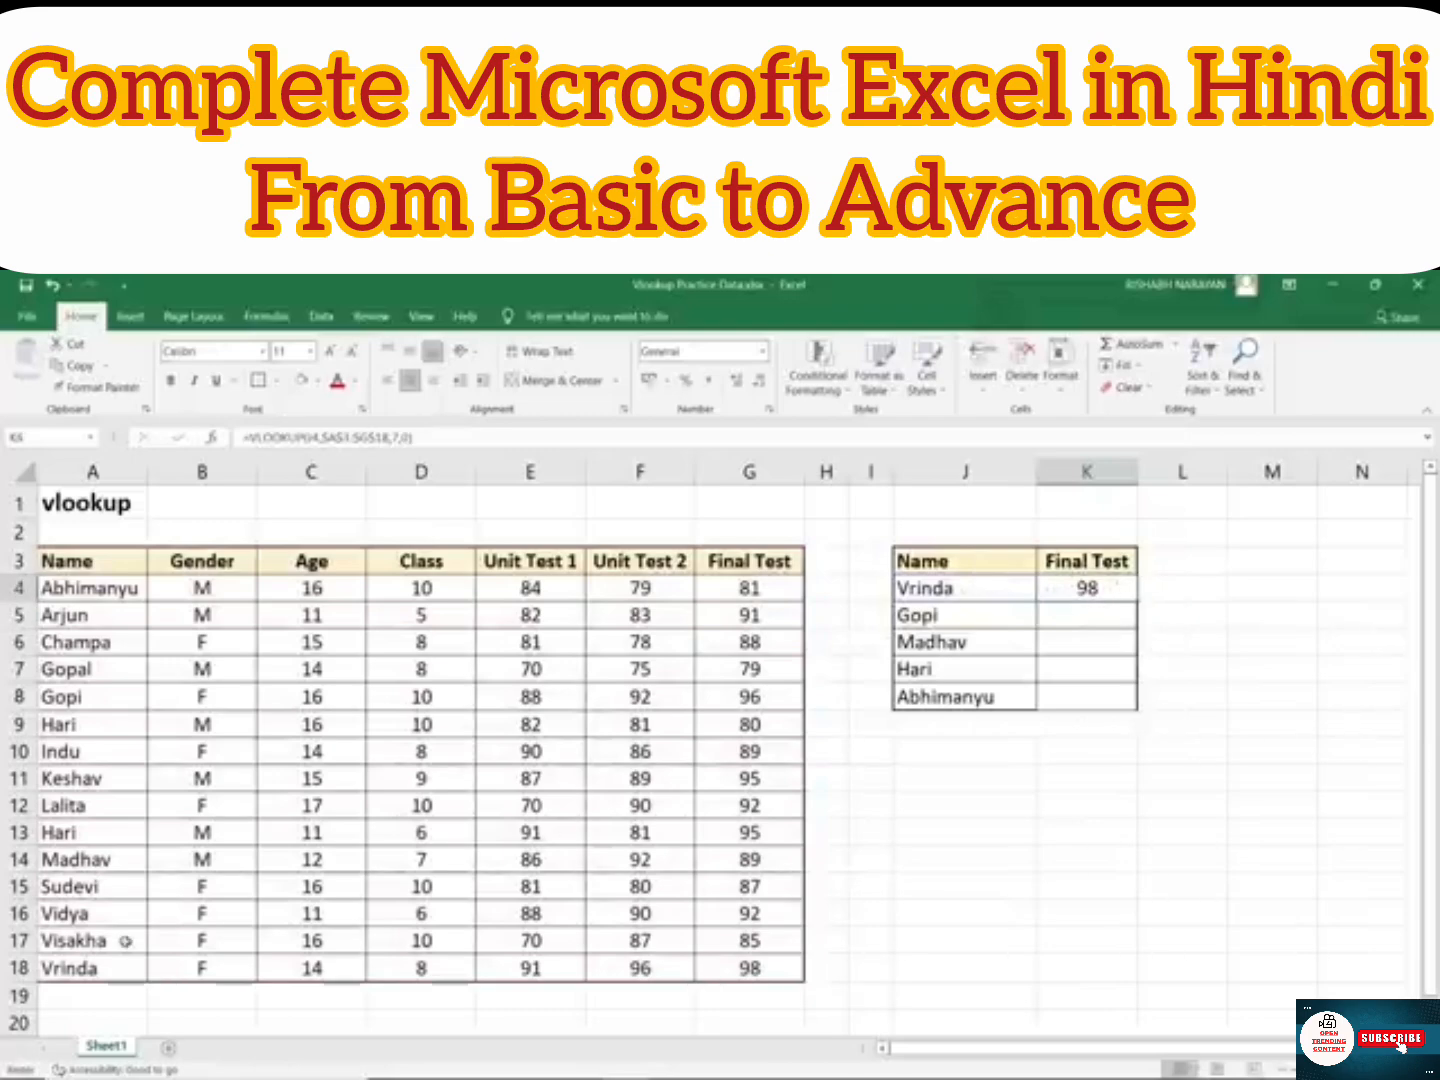
left_click_drag(67, 968, 750, 968)
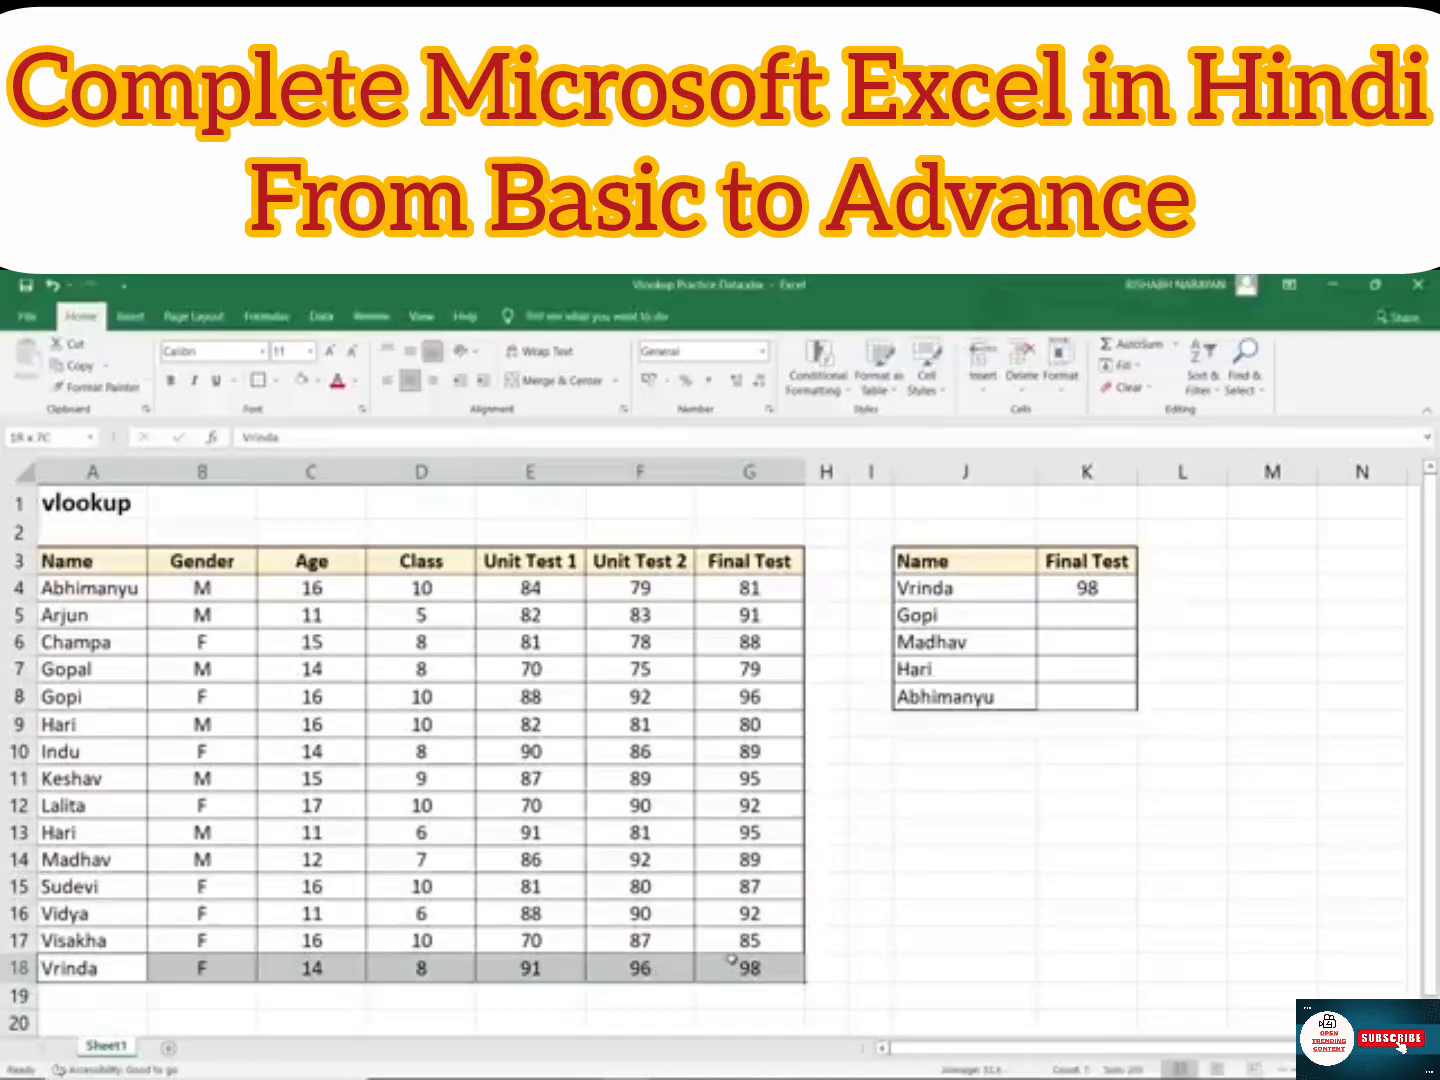
left_click(751, 968)
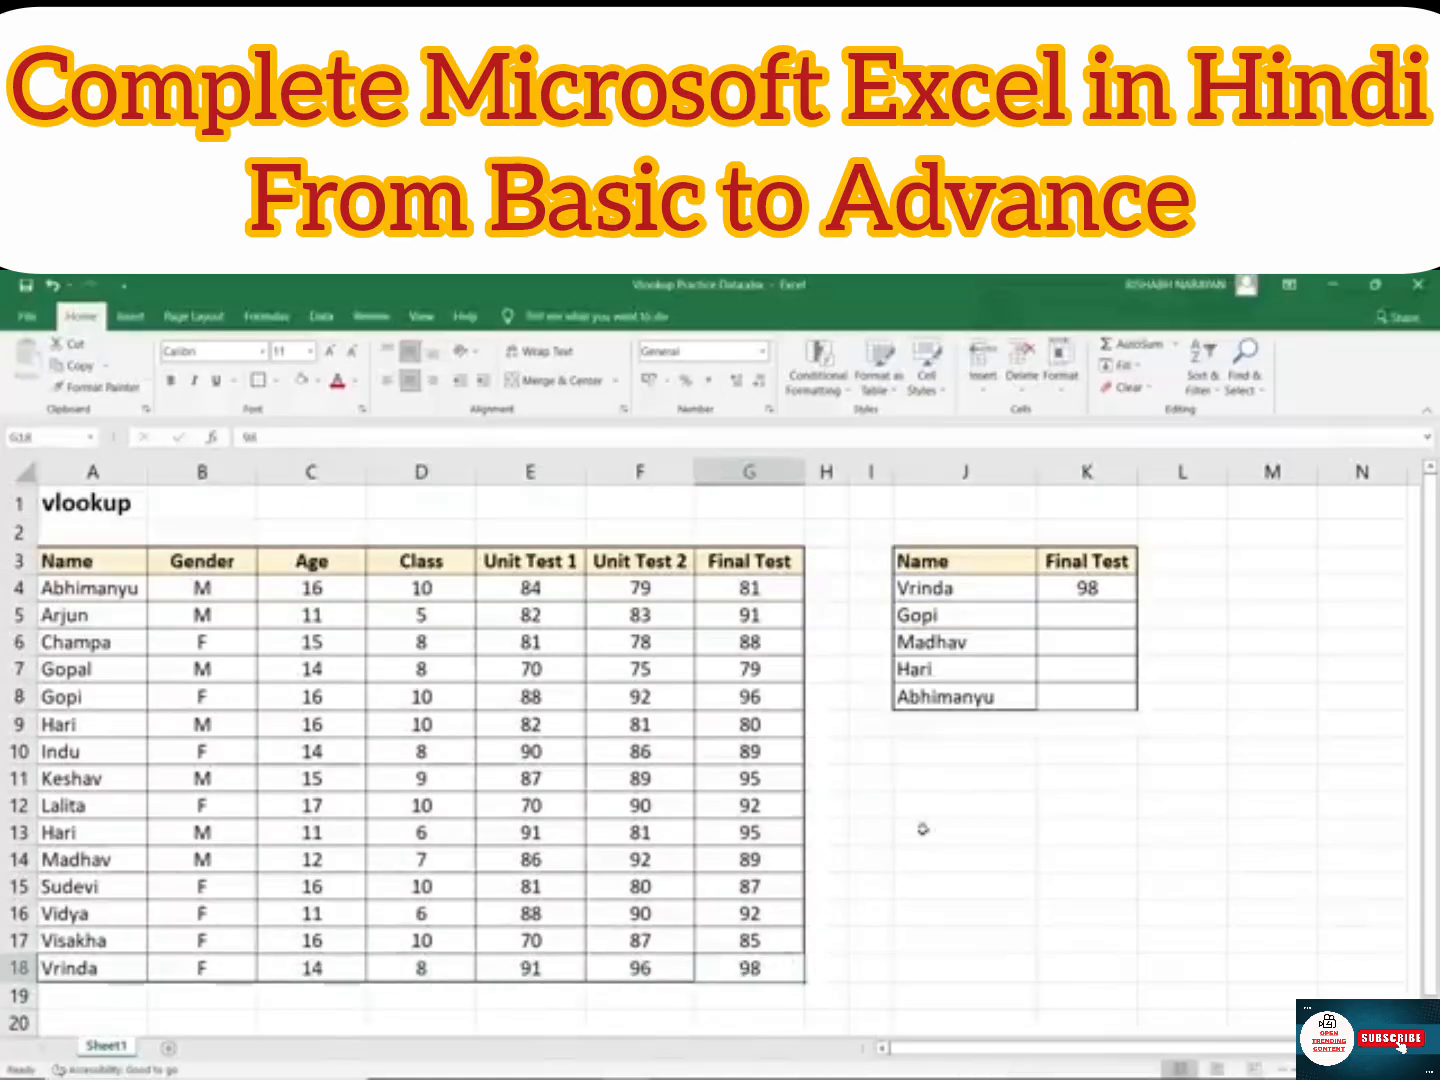
Step: Fill the VLOOKUP formula from K4 down through K8
left_click(1090, 589)
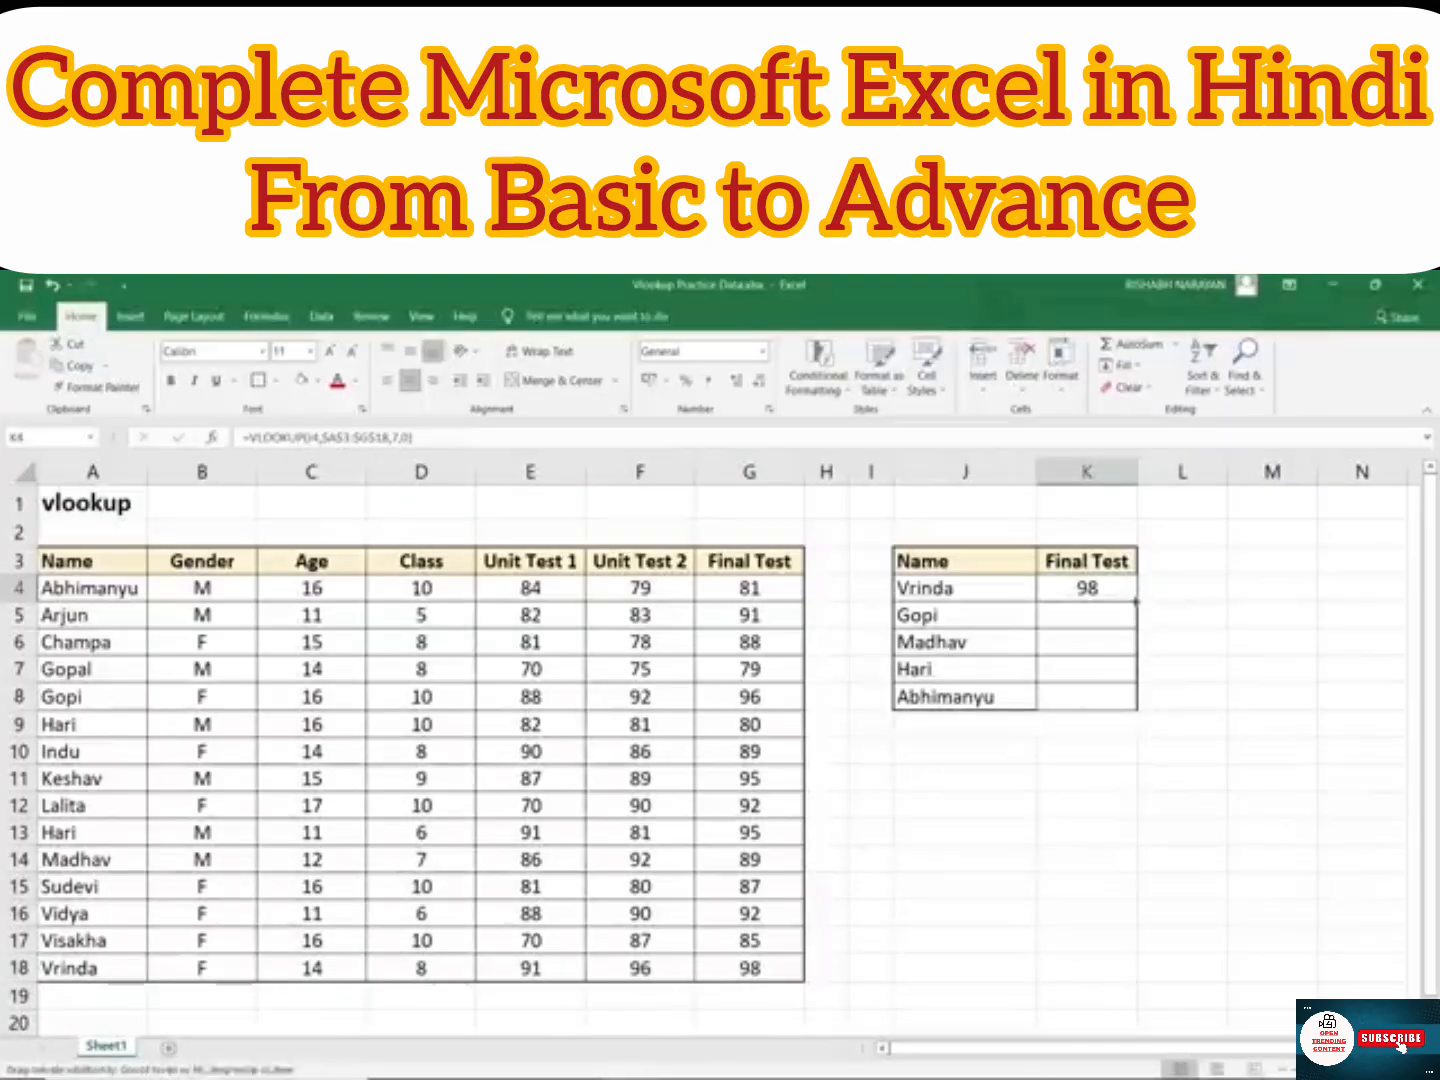
left_click_drag(1137, 601, 1111, 705)
left_click(1097, 699)
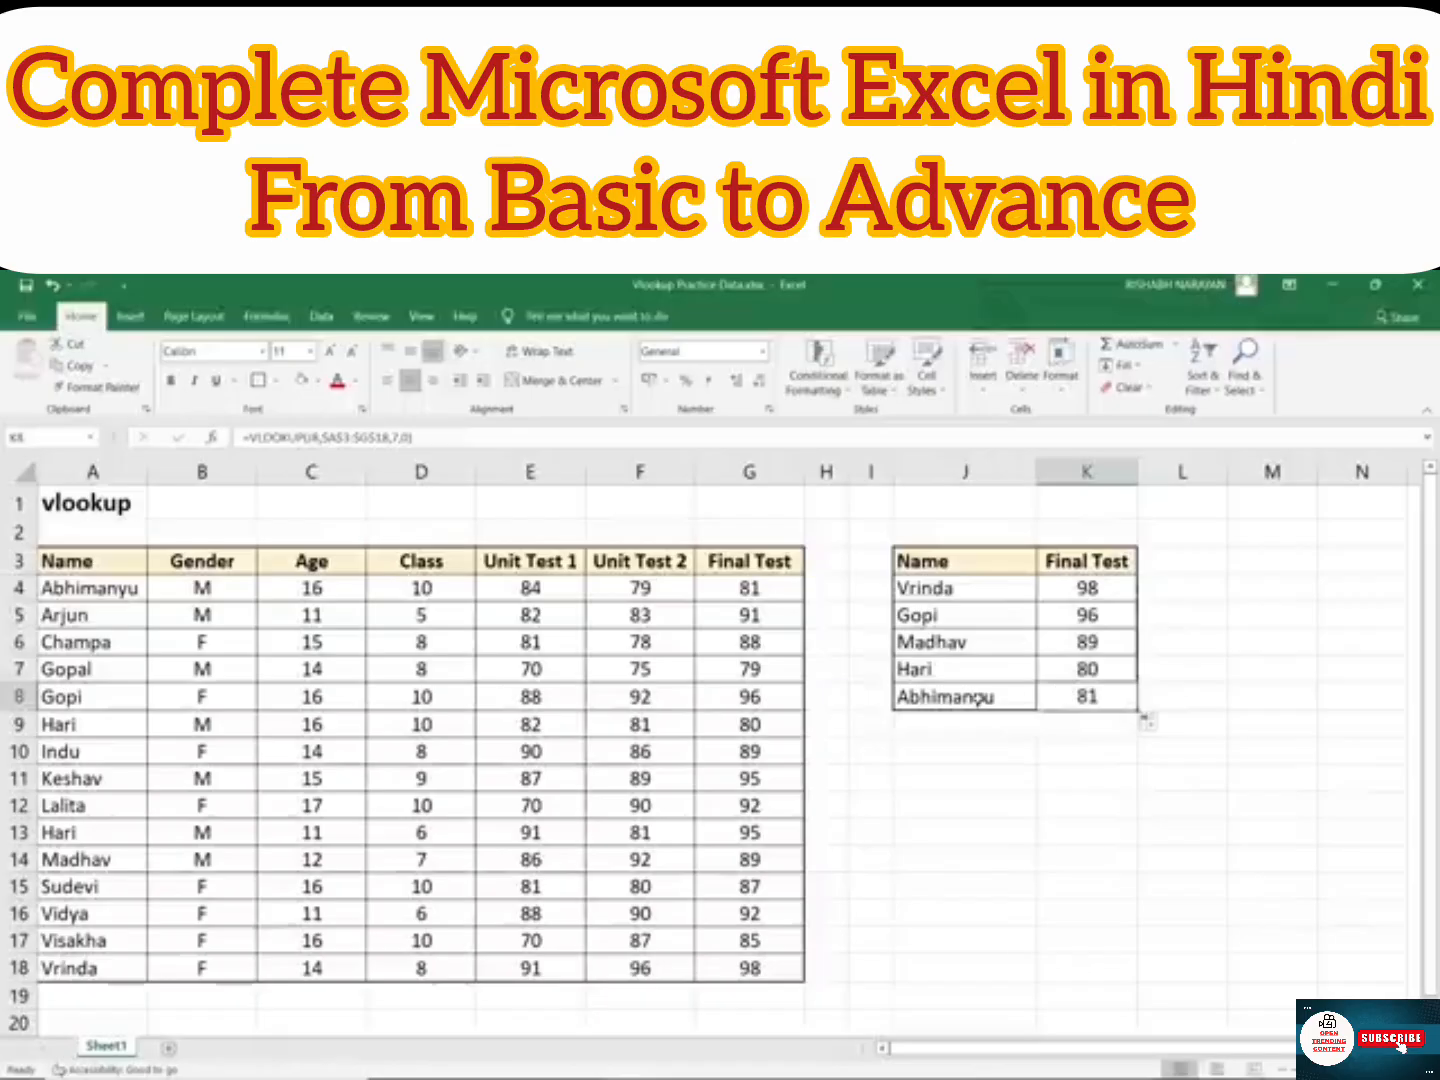
Step: Check the K8 lookup result for the name in J8 against A4 and its Final Test mark in G4
left_click(979, 698)
left_click(1075, 706)
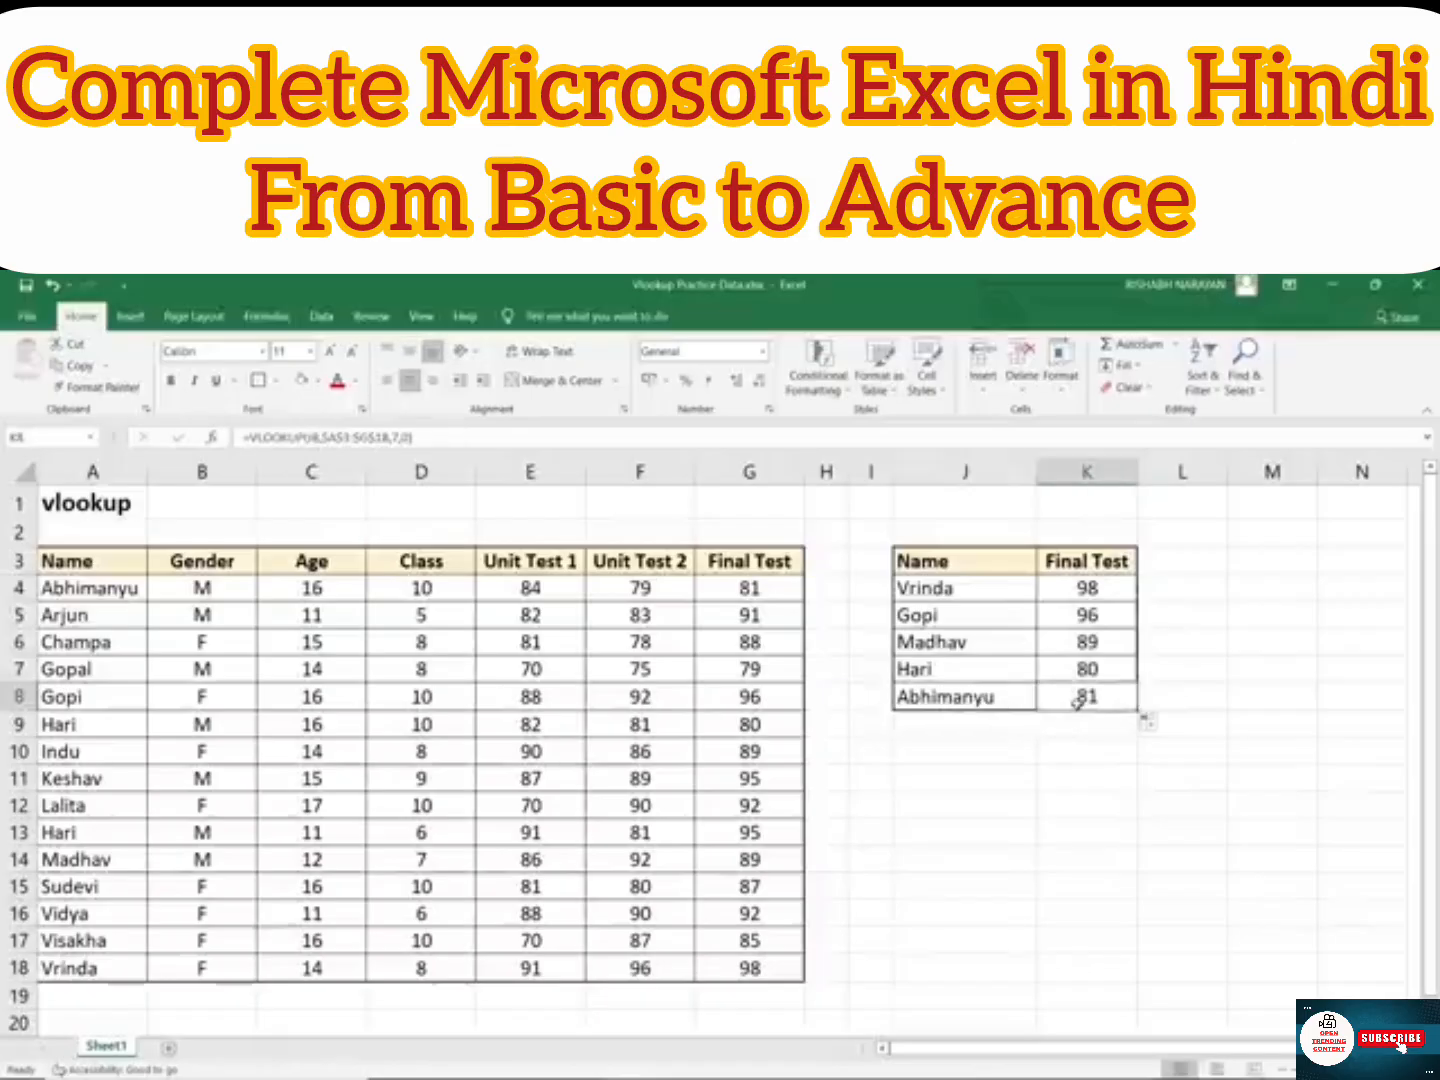
left_click(104, 590)
left_click(745, 589)
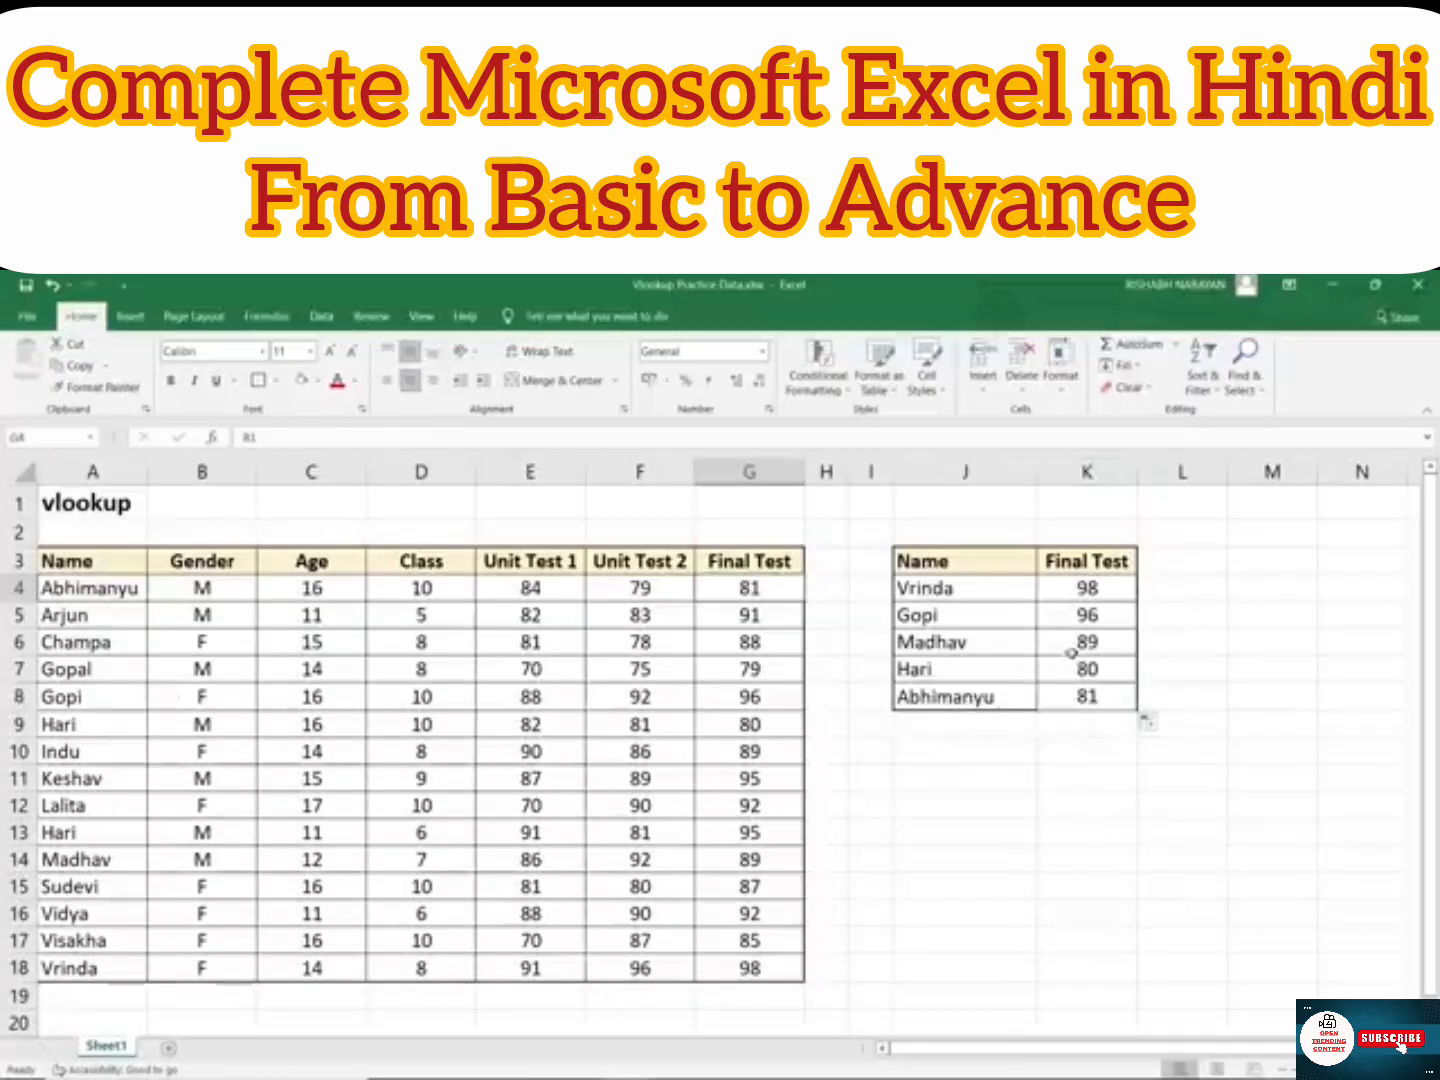
Step: Review the lookup names in J4:J8 alongside their Final Test results in K4:K8
left_click(986, 560)
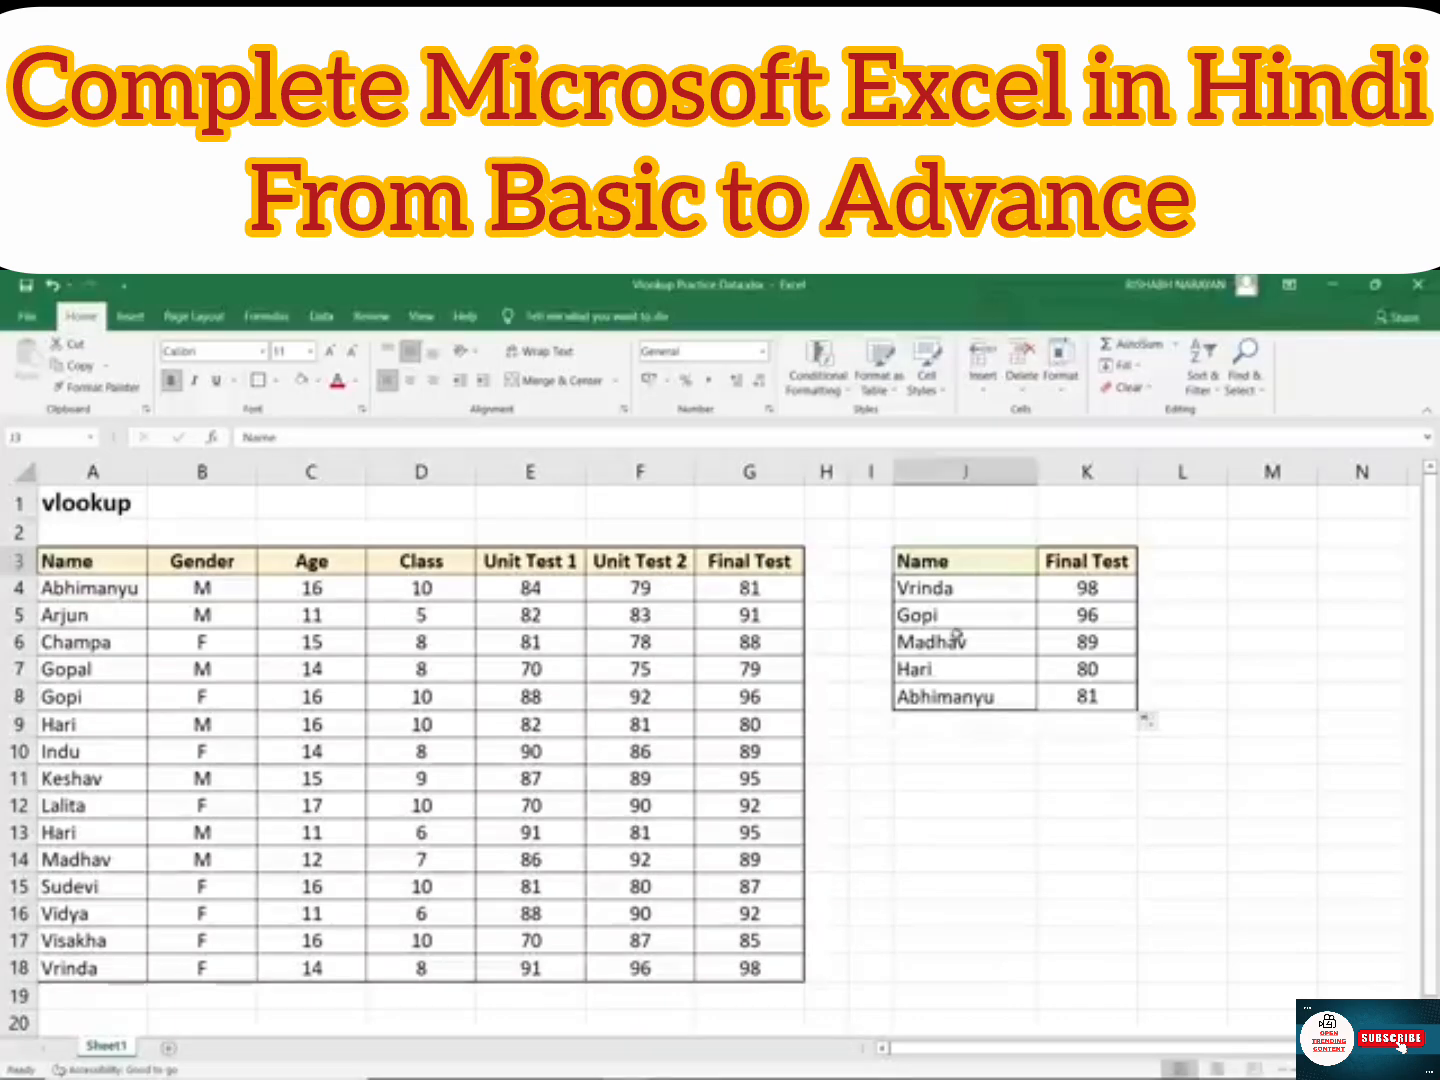
left_click_drag(951, 588, 965, 697)
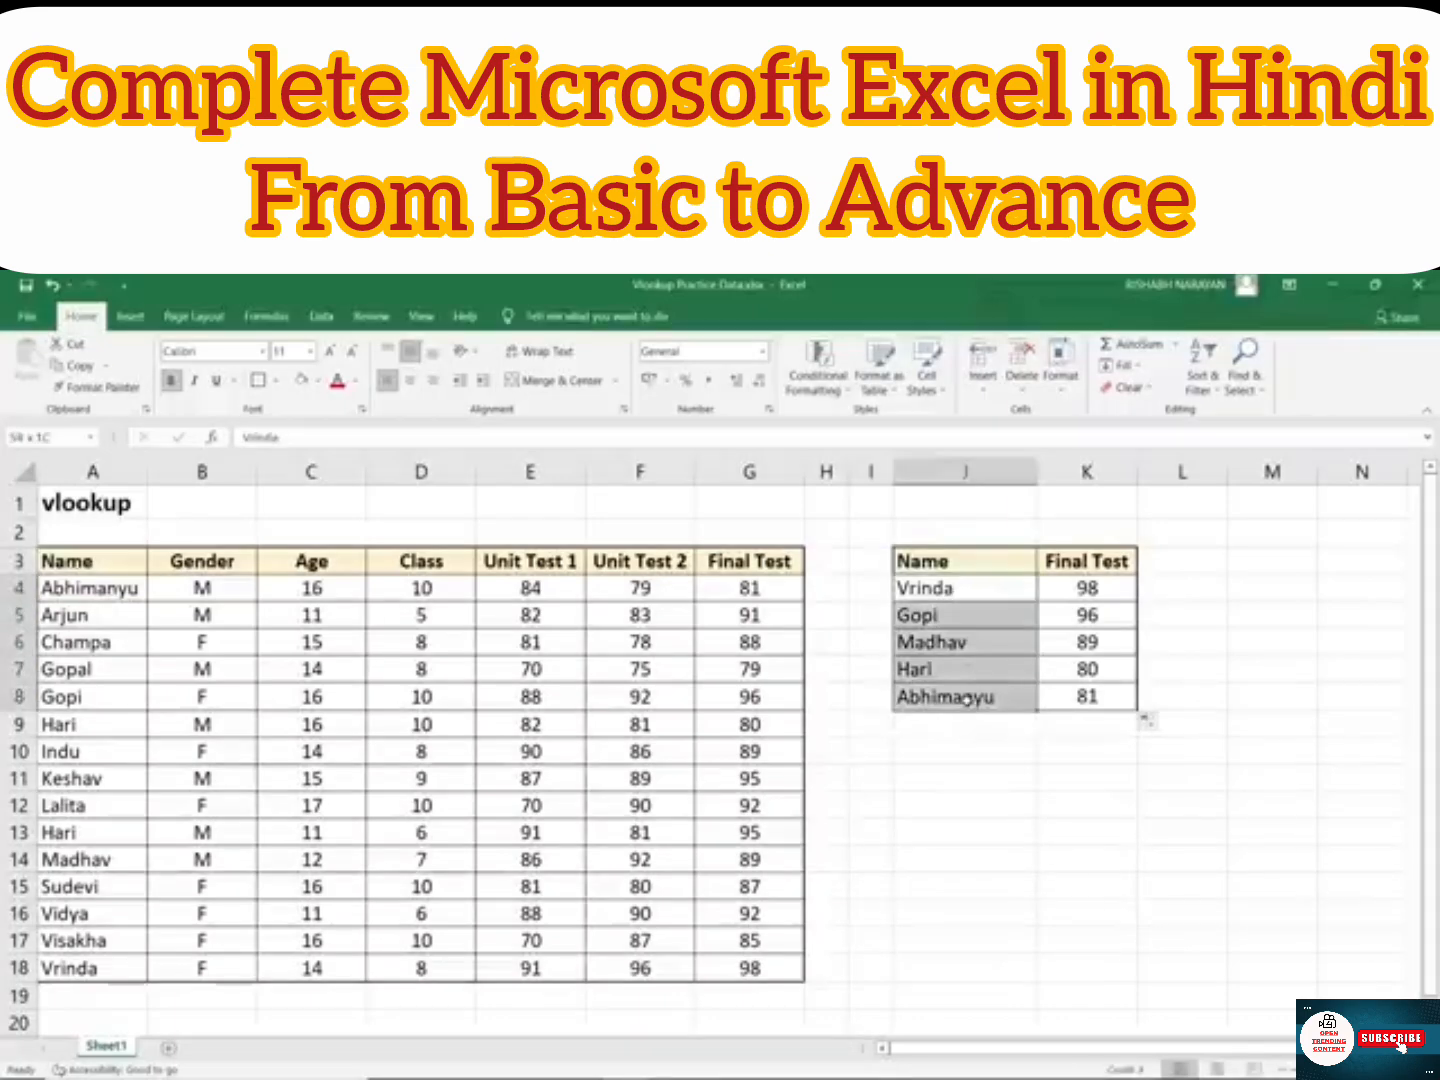
left_click(959, 591)
left_click_drag(962, 588, 962, 694)
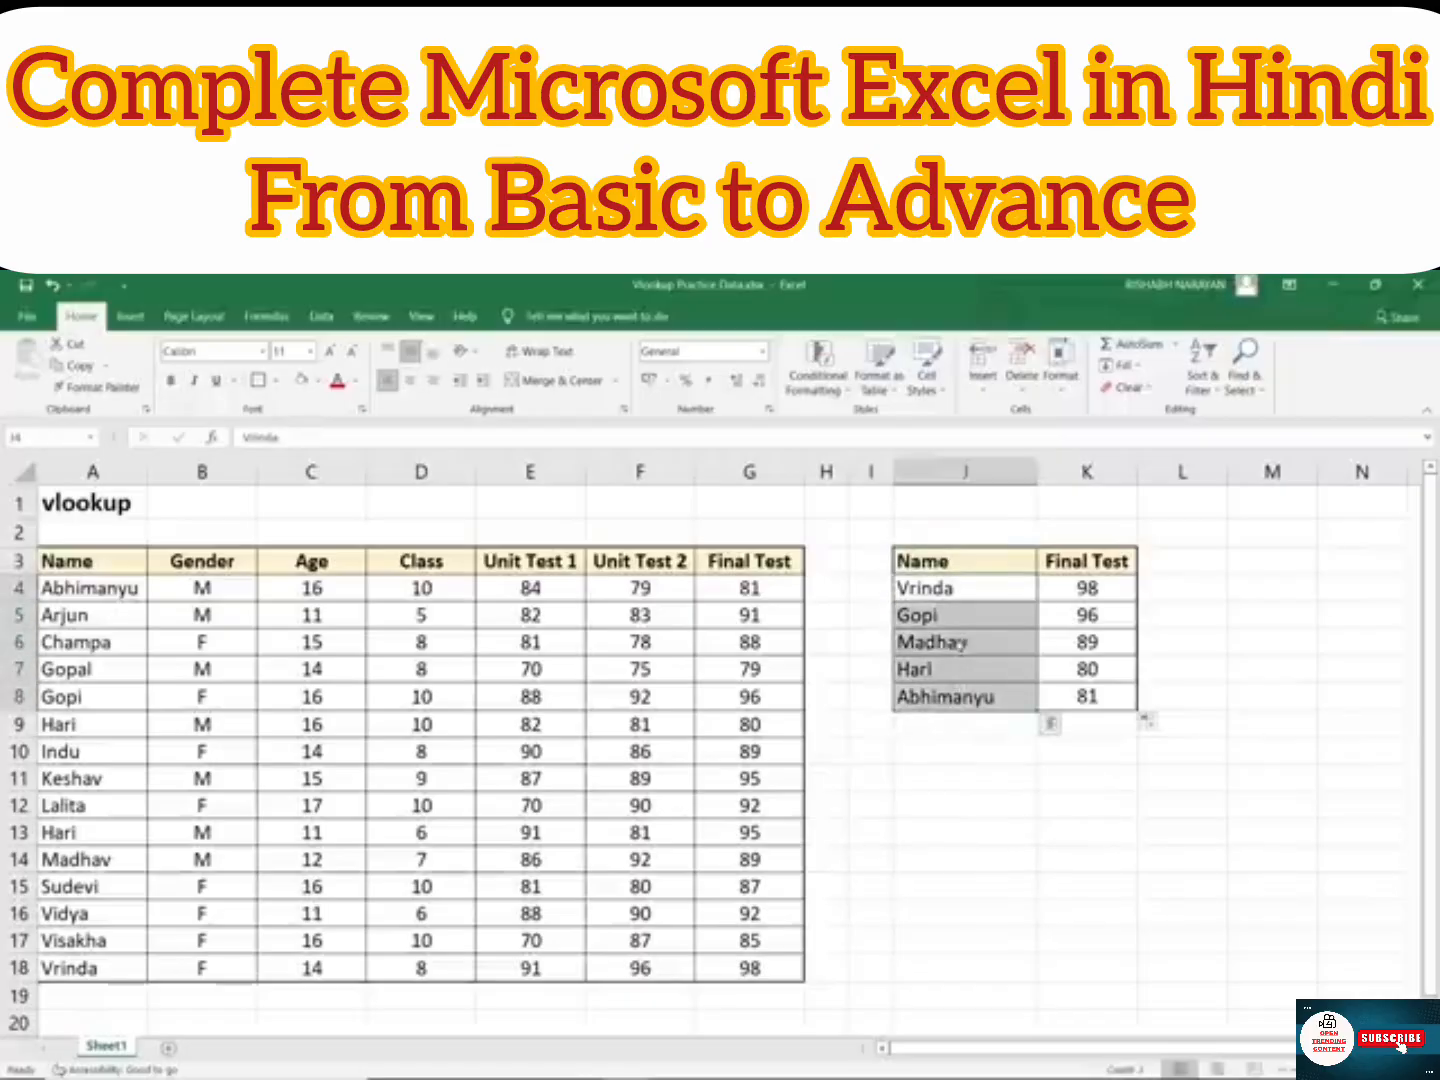
left_click(974, 570)
left_click(978, 590)
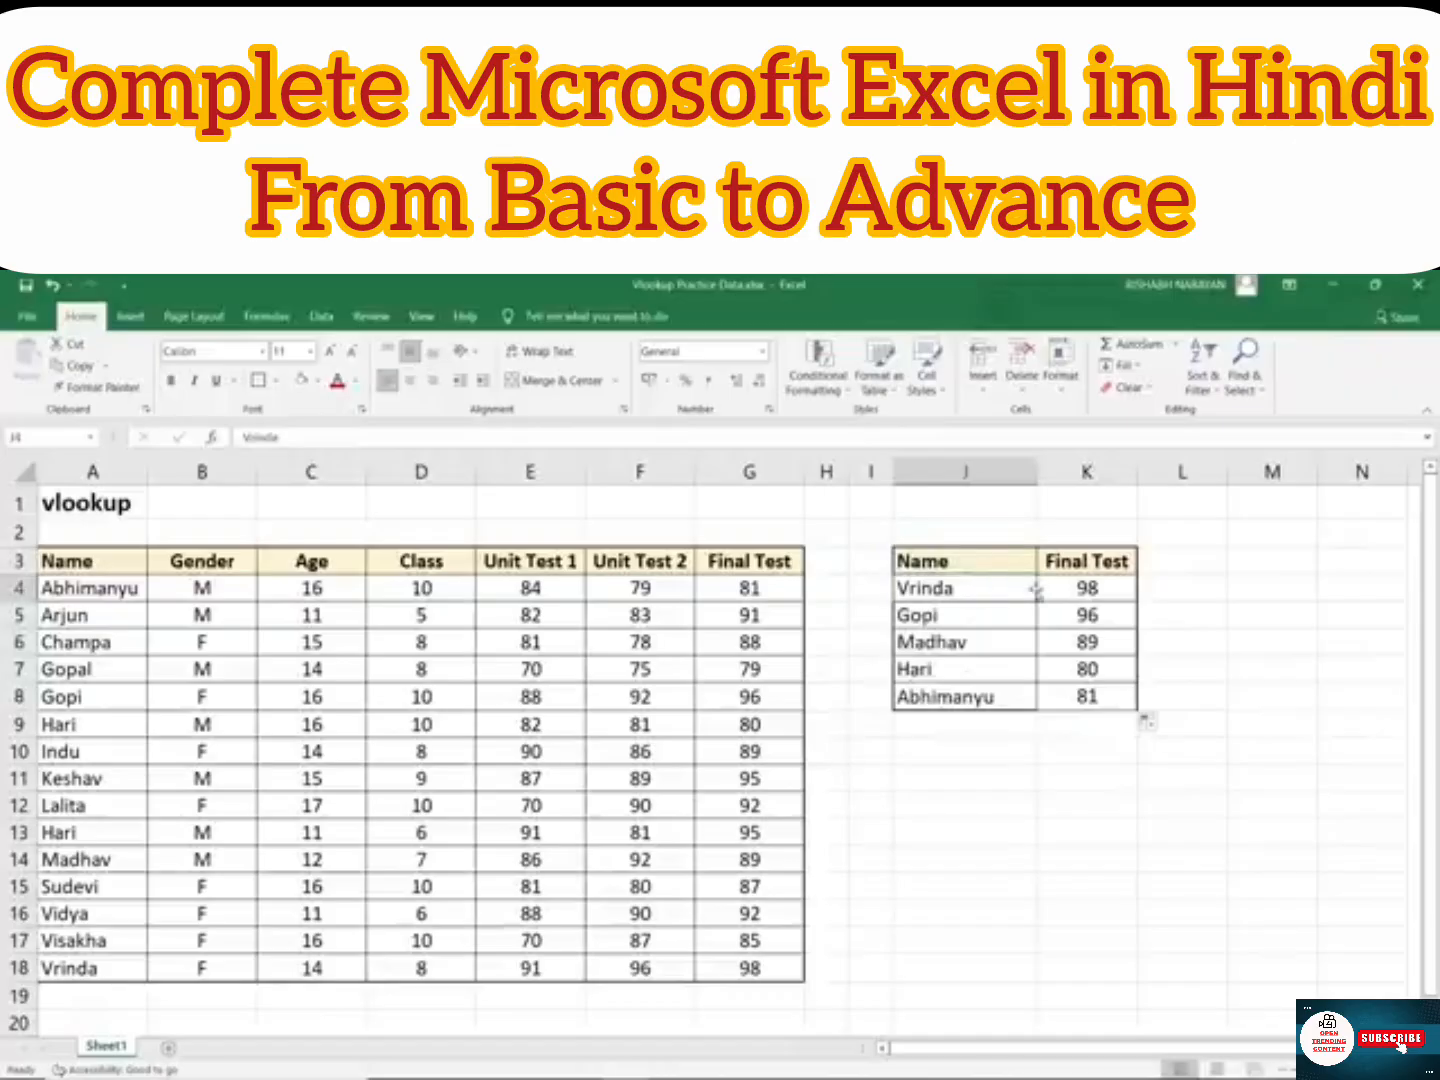
left_click_drag(1084, 612, 1091, 690)
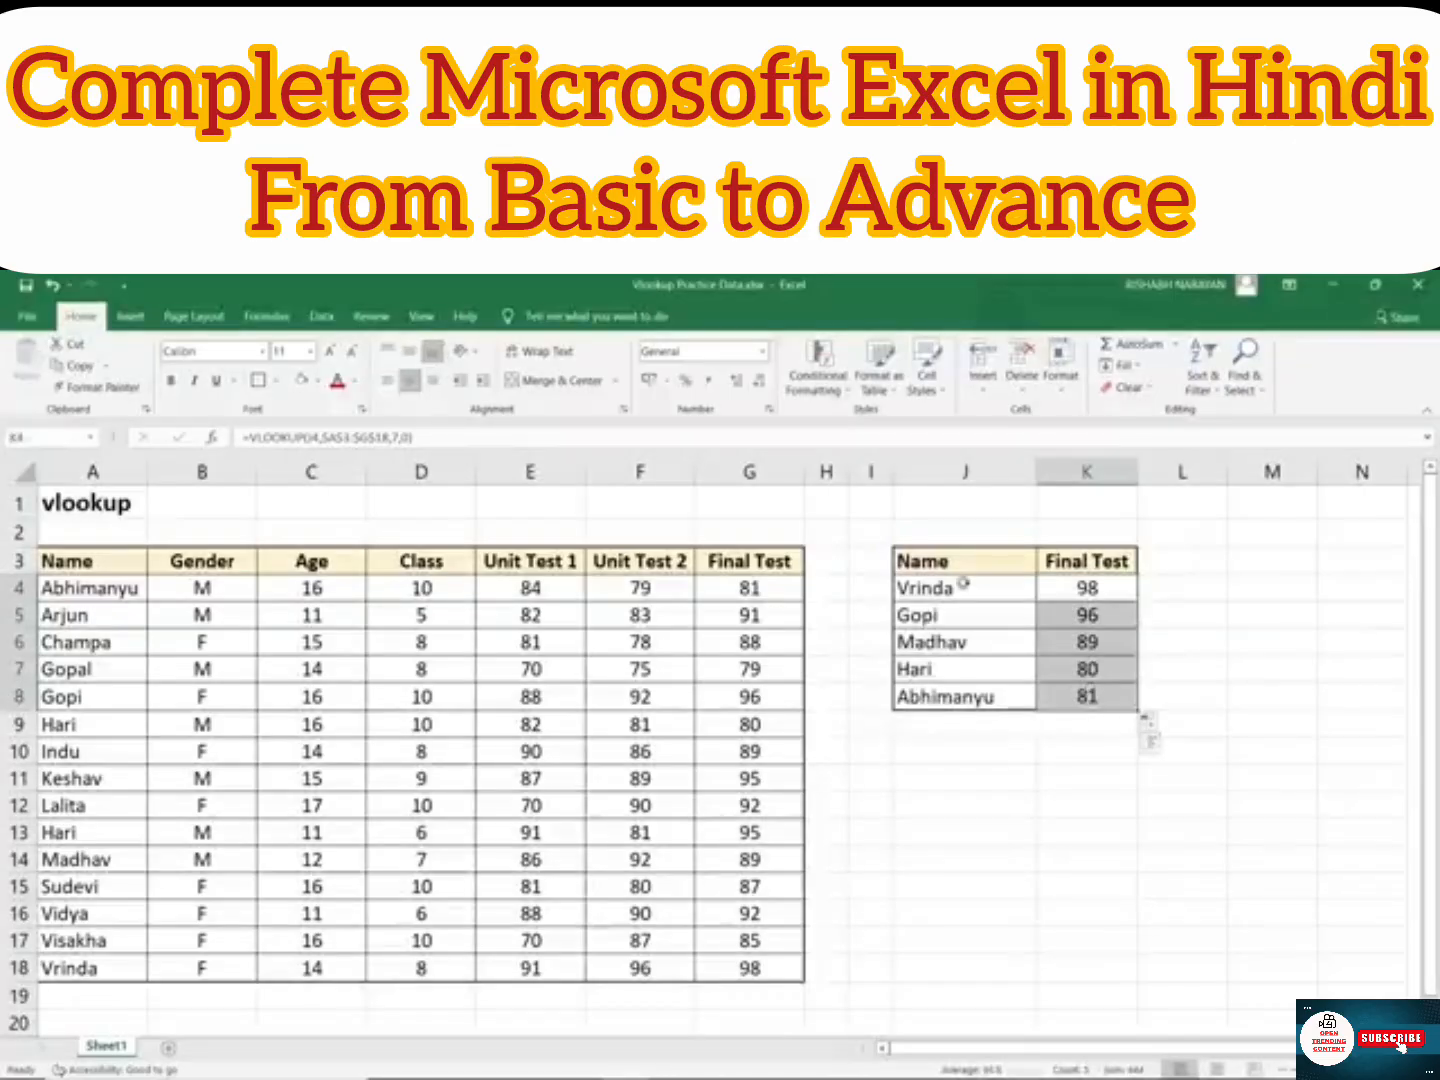
left_click(960, 561)
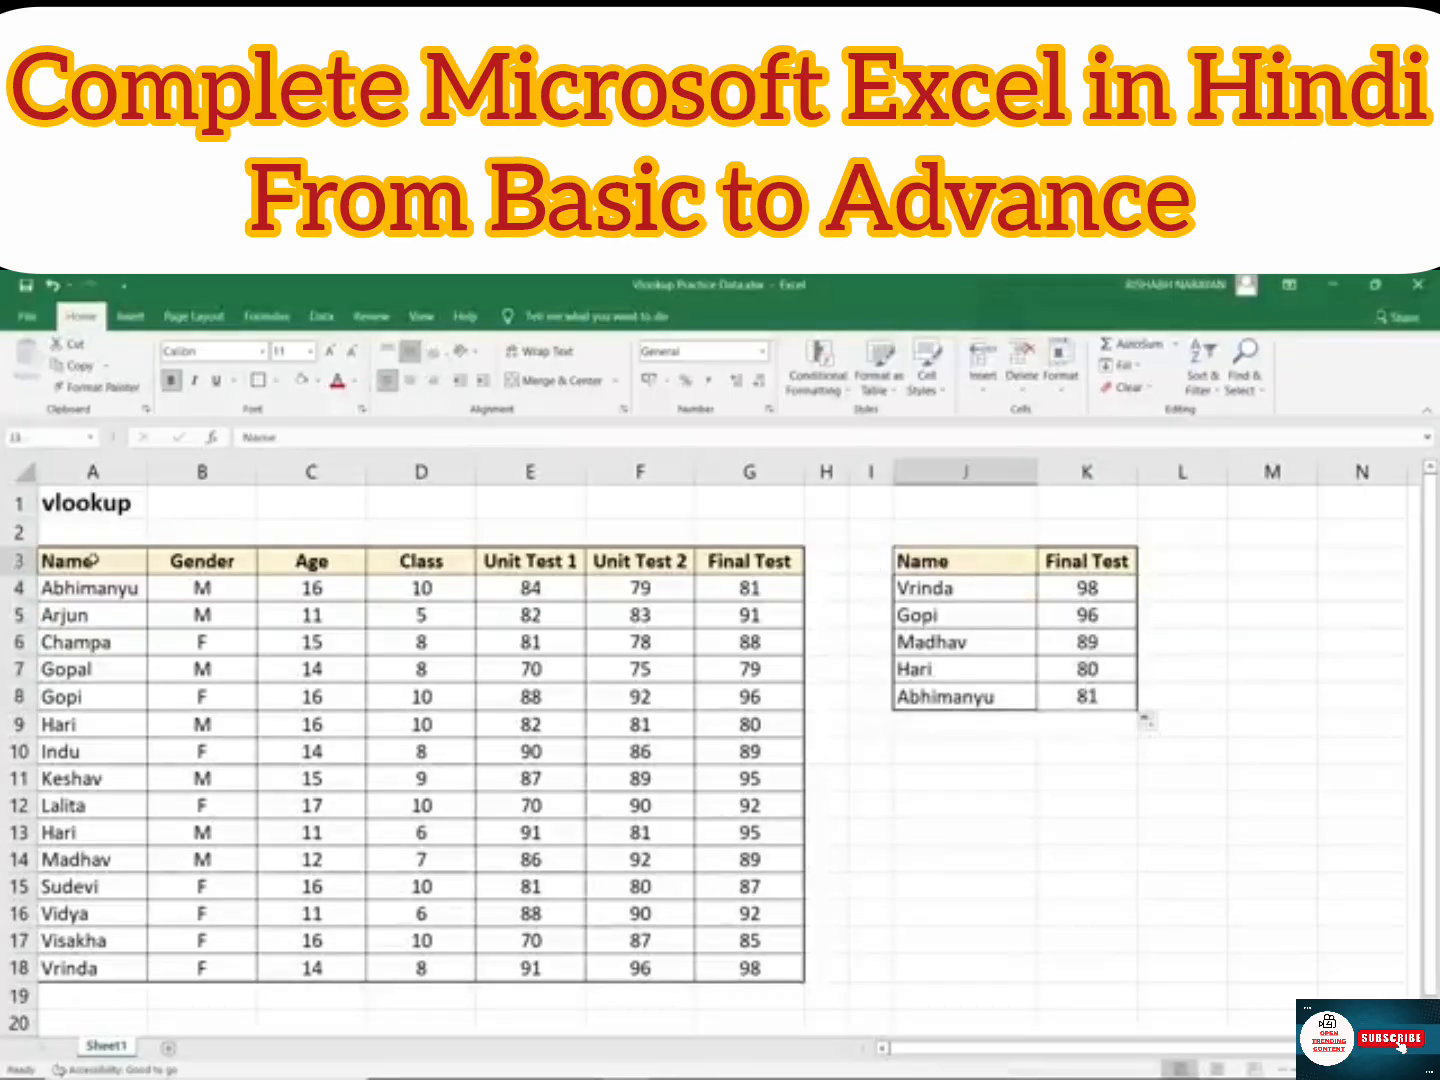
Step: Highlight duplicate values in A3:A18 with conditional formatting, using Light Red Fill with Dark Red Text
left_click_drag(90, 558, 127, 968)
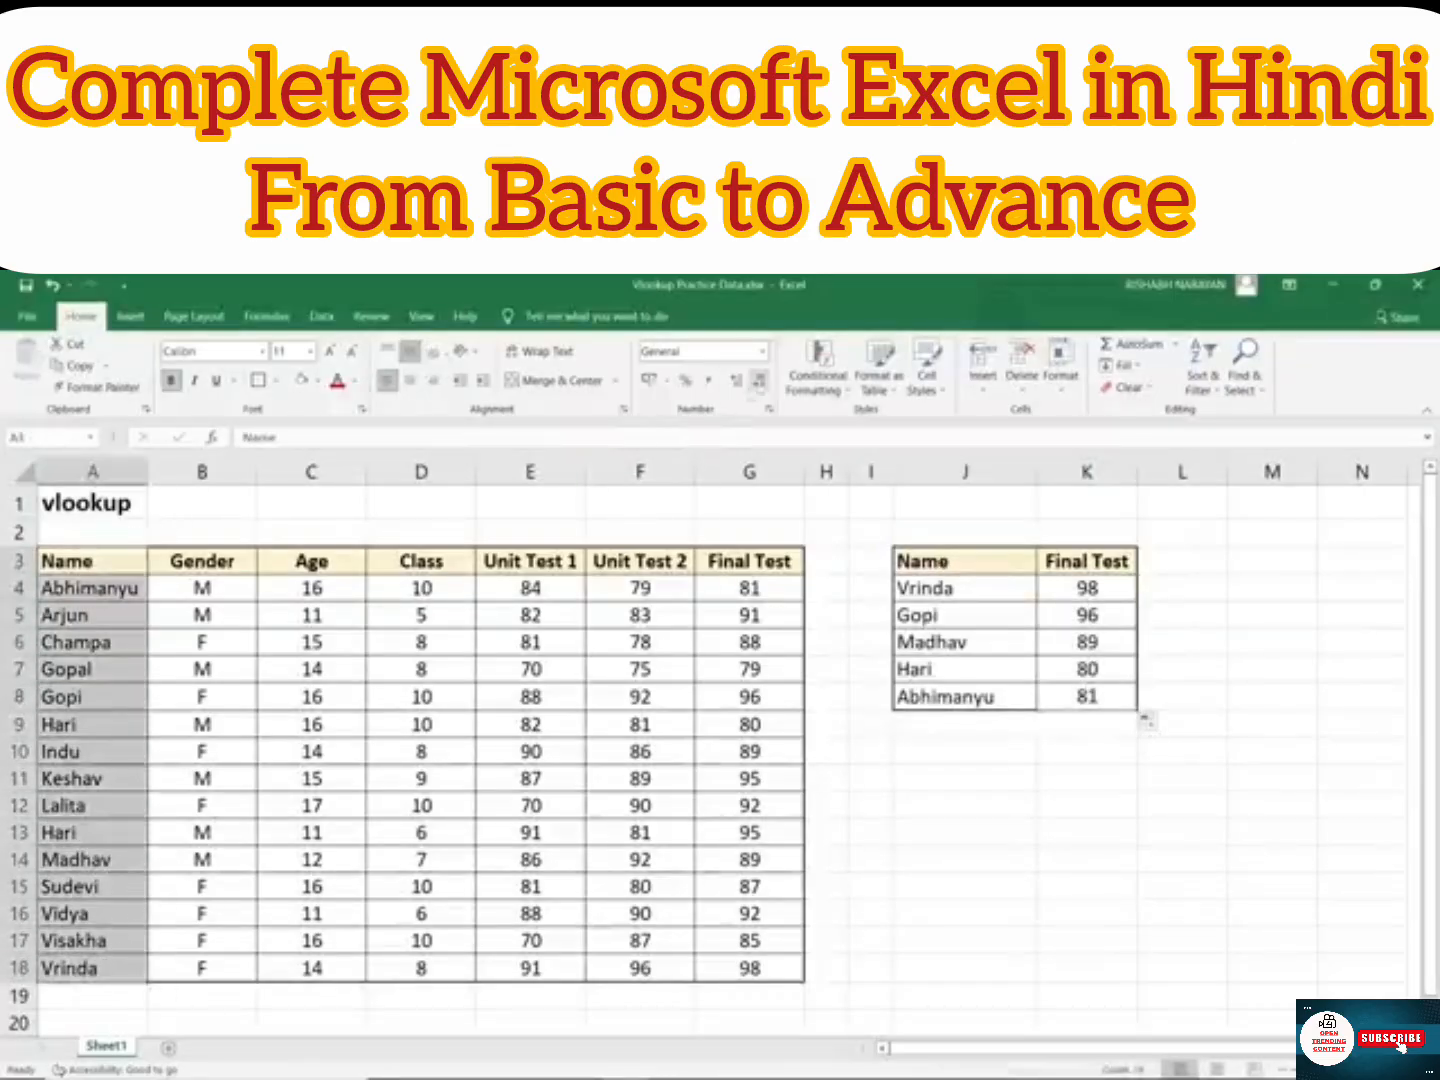
left_click(818, 370)
mouse_move(850, 424)
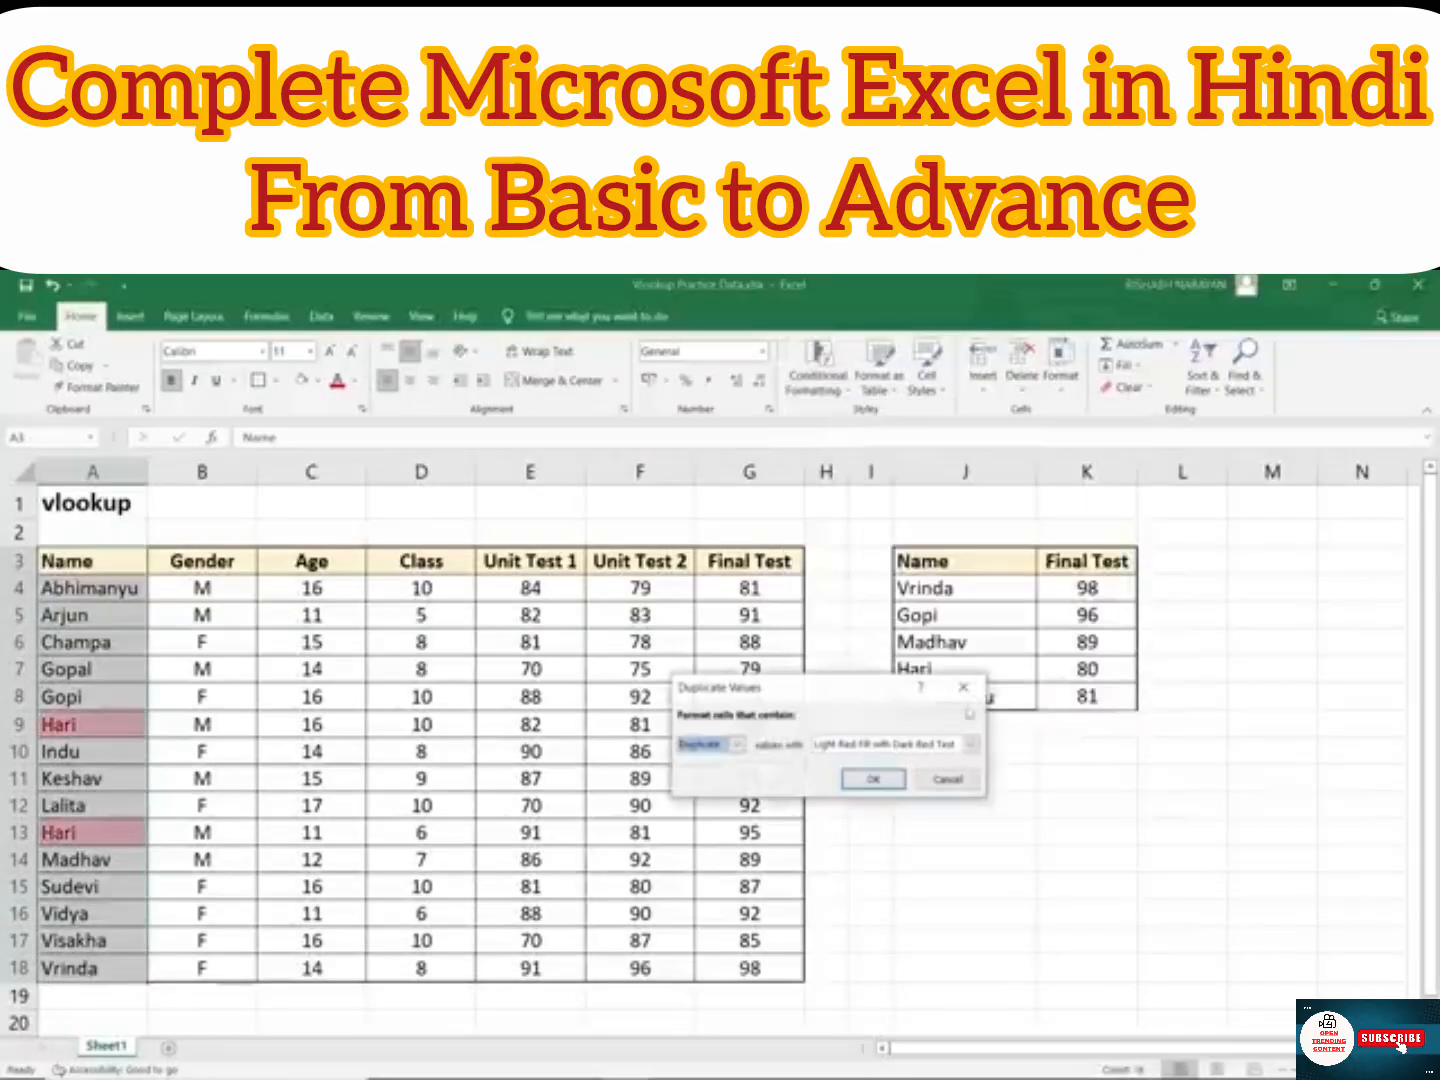
left_click(874, 781)
left_click(78, 562)
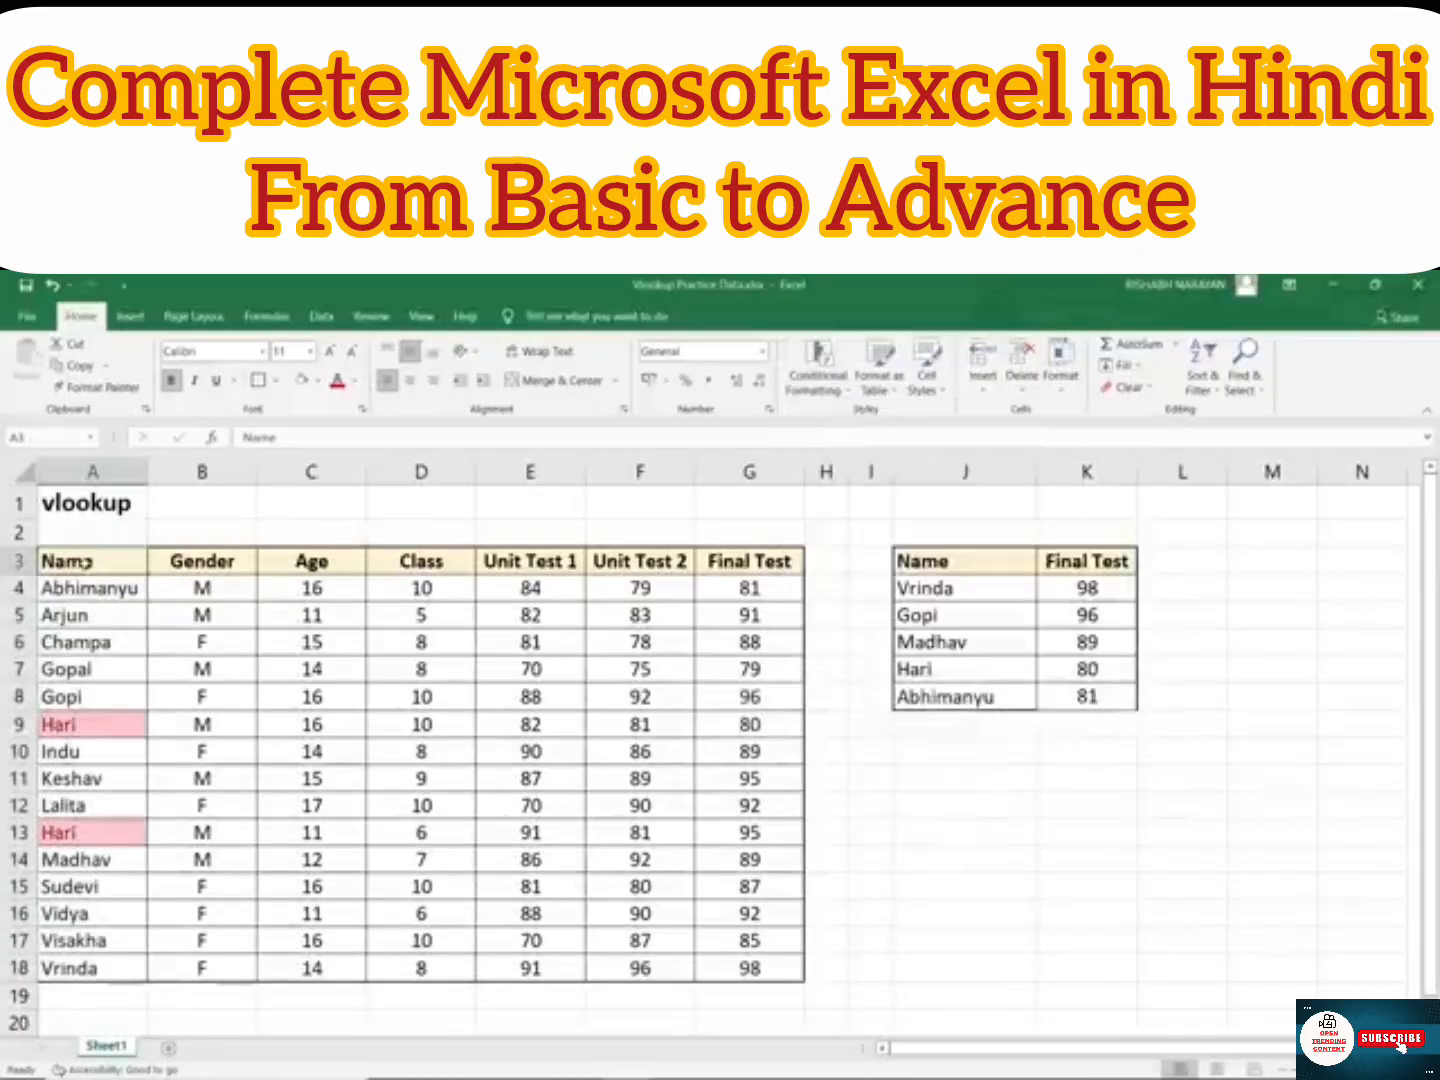
Step: Examine the two highlighted duplicate names in A9 and A13
left_click(104, 735)
left_click(95, 834)
left_click(78, 734)
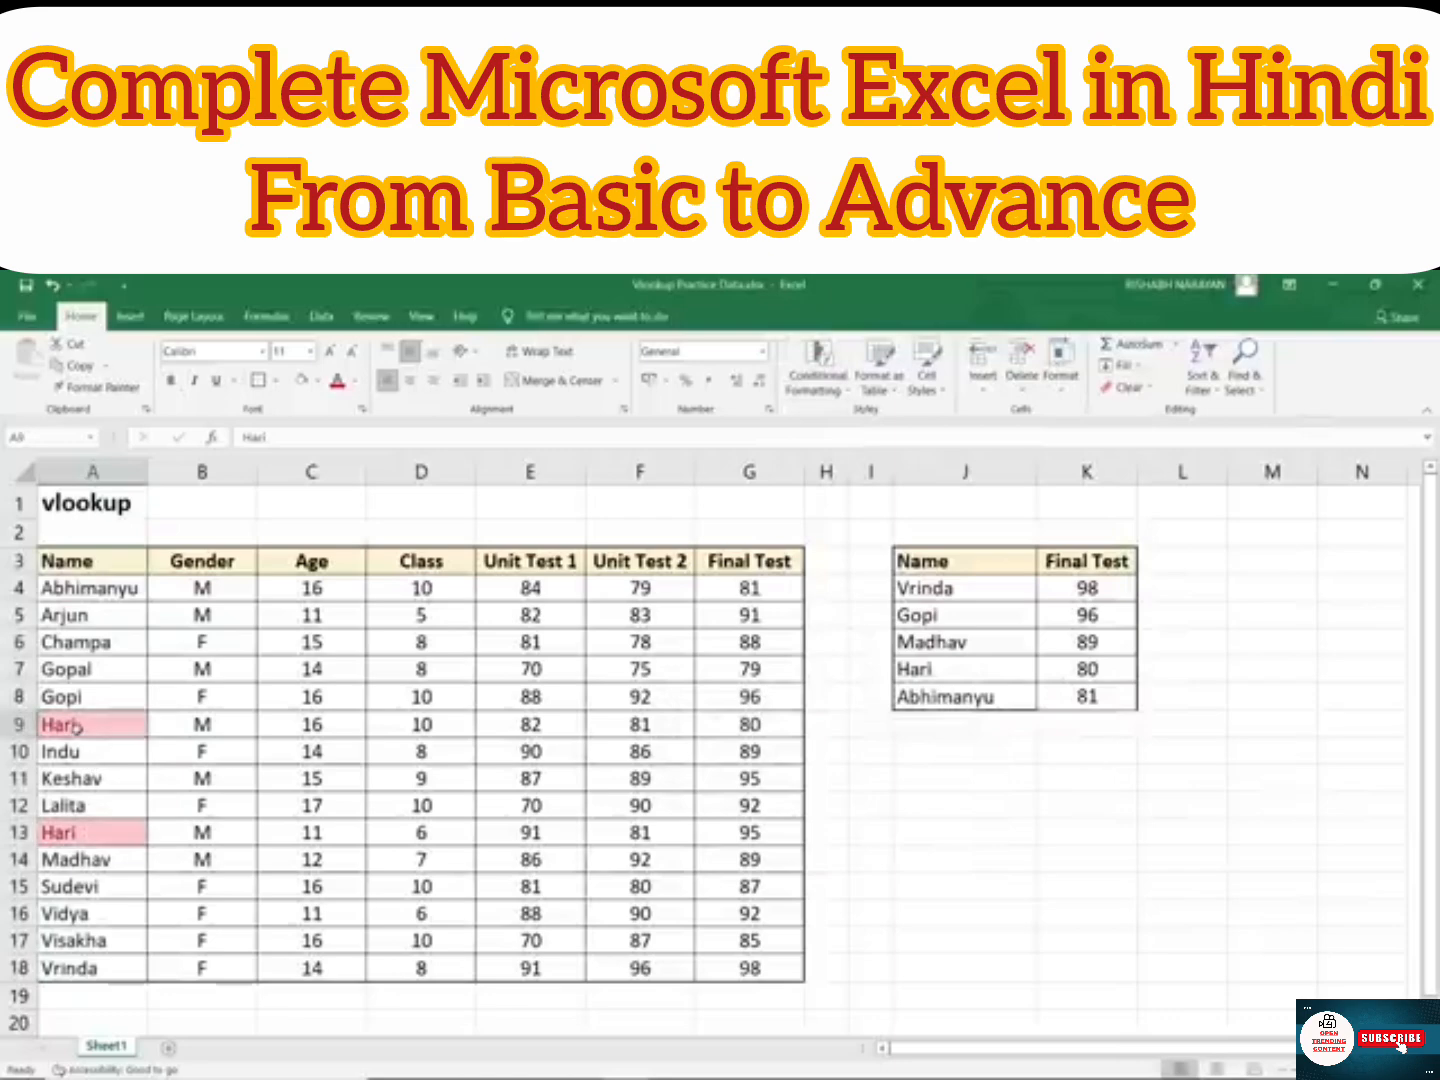
left_click(90, 835)
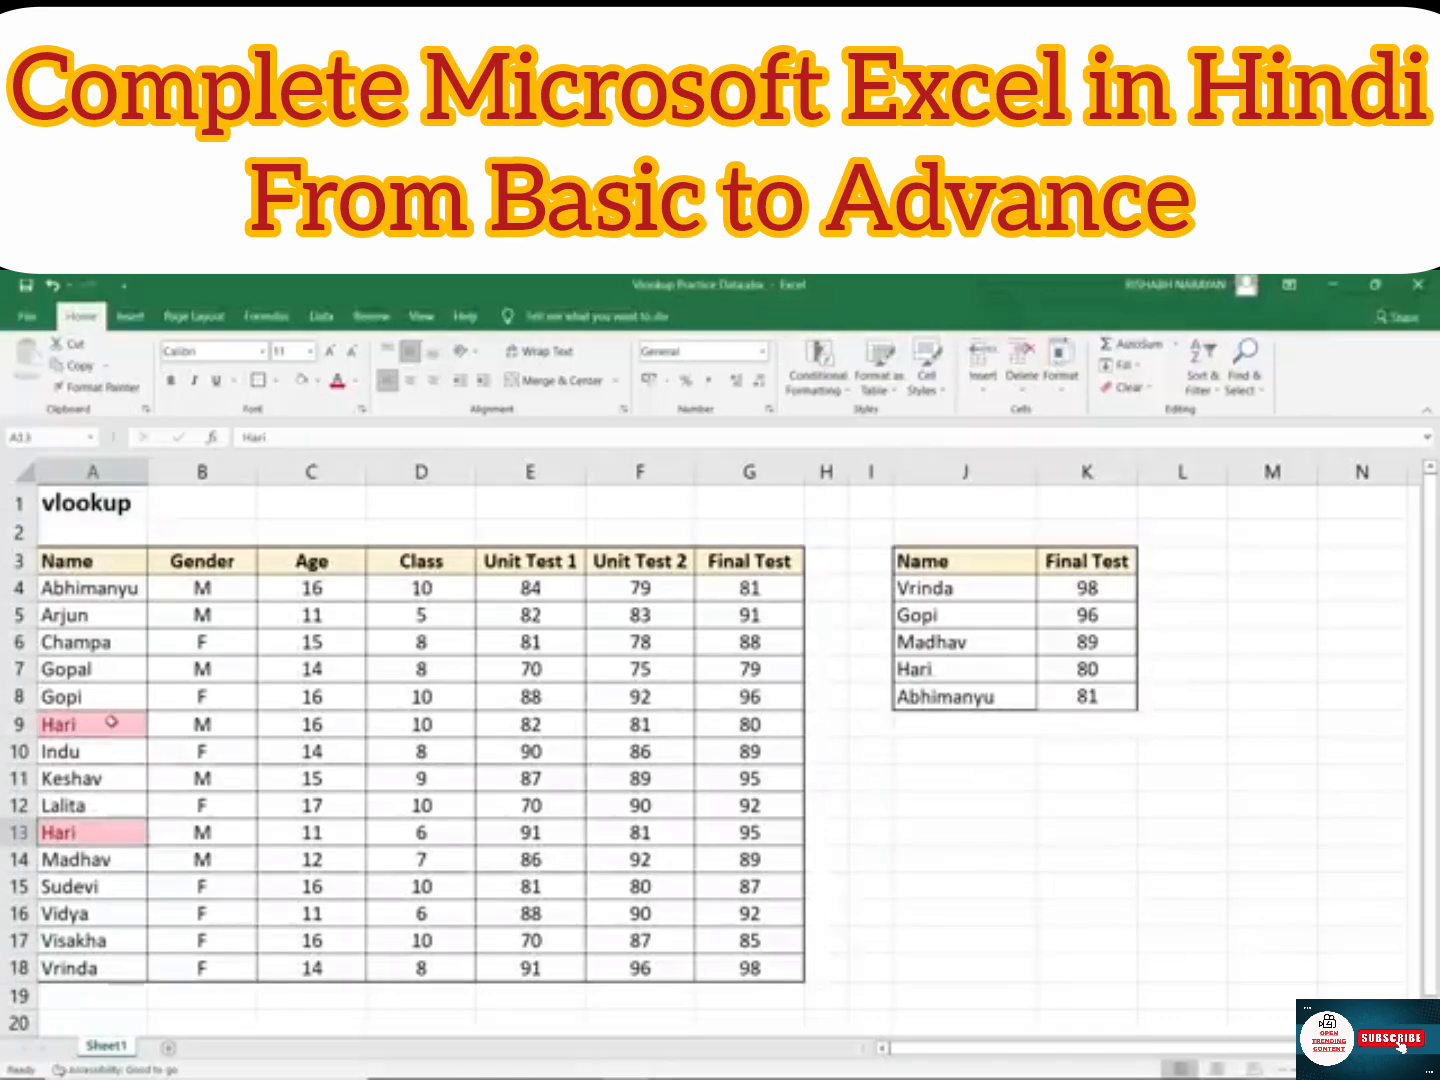
left_click(102, 729)
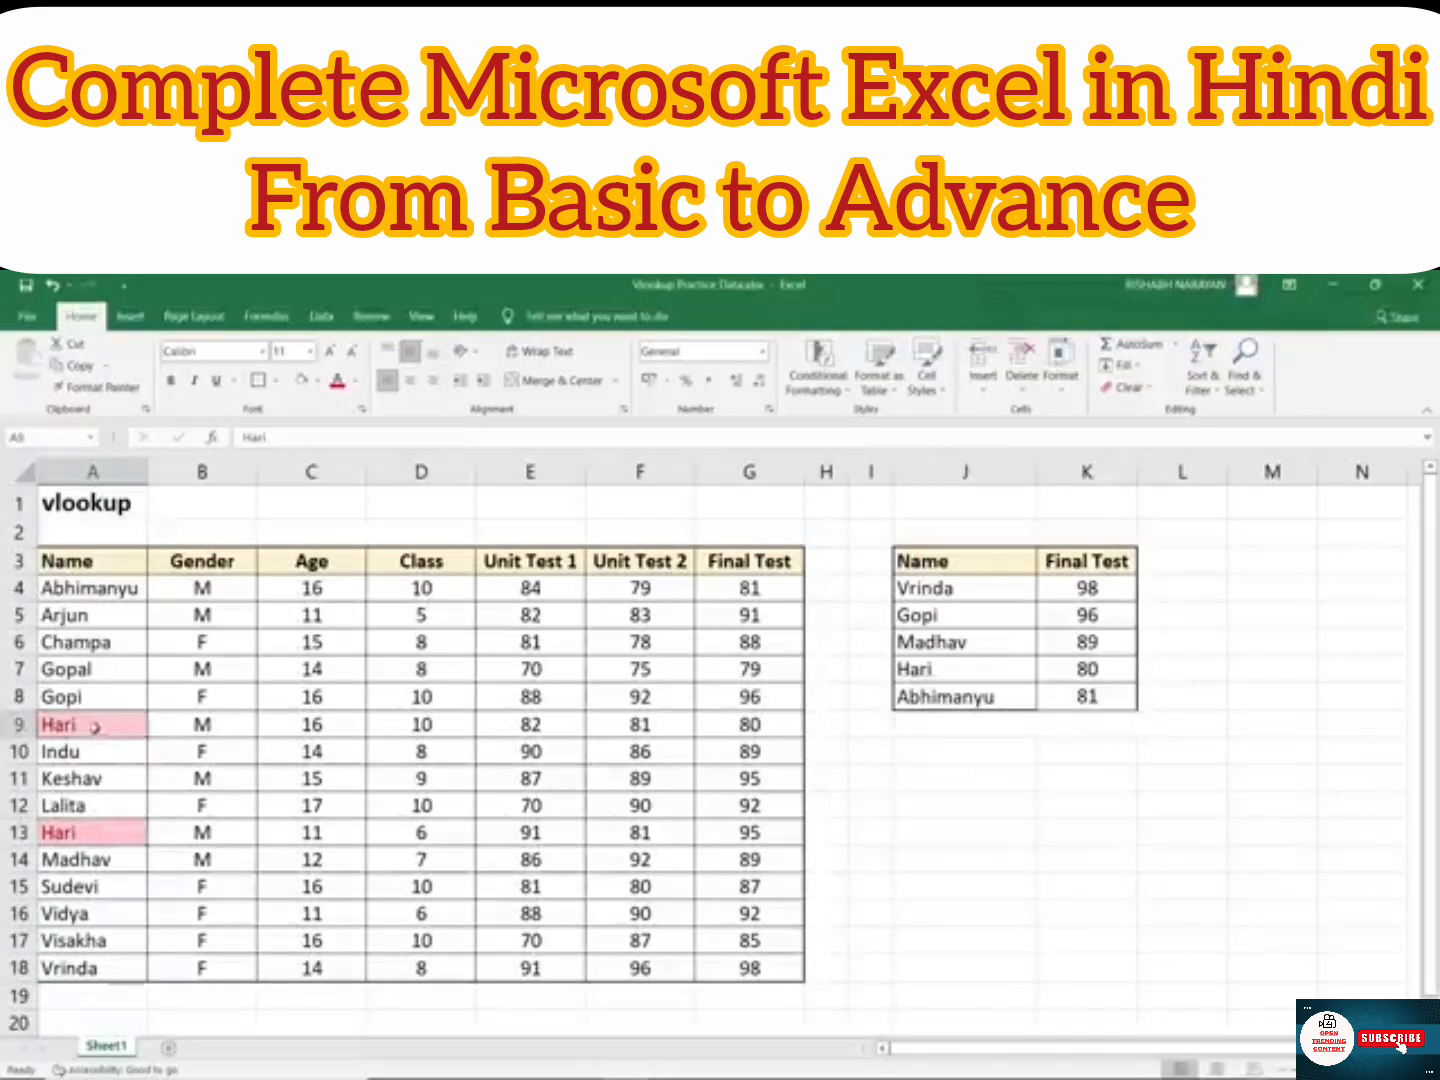
Step: Compare Gender, Age and Class in rows 9 and 13, and trace the Name column from A4 to A9
left_click_drag(90, 728, 437, 719)
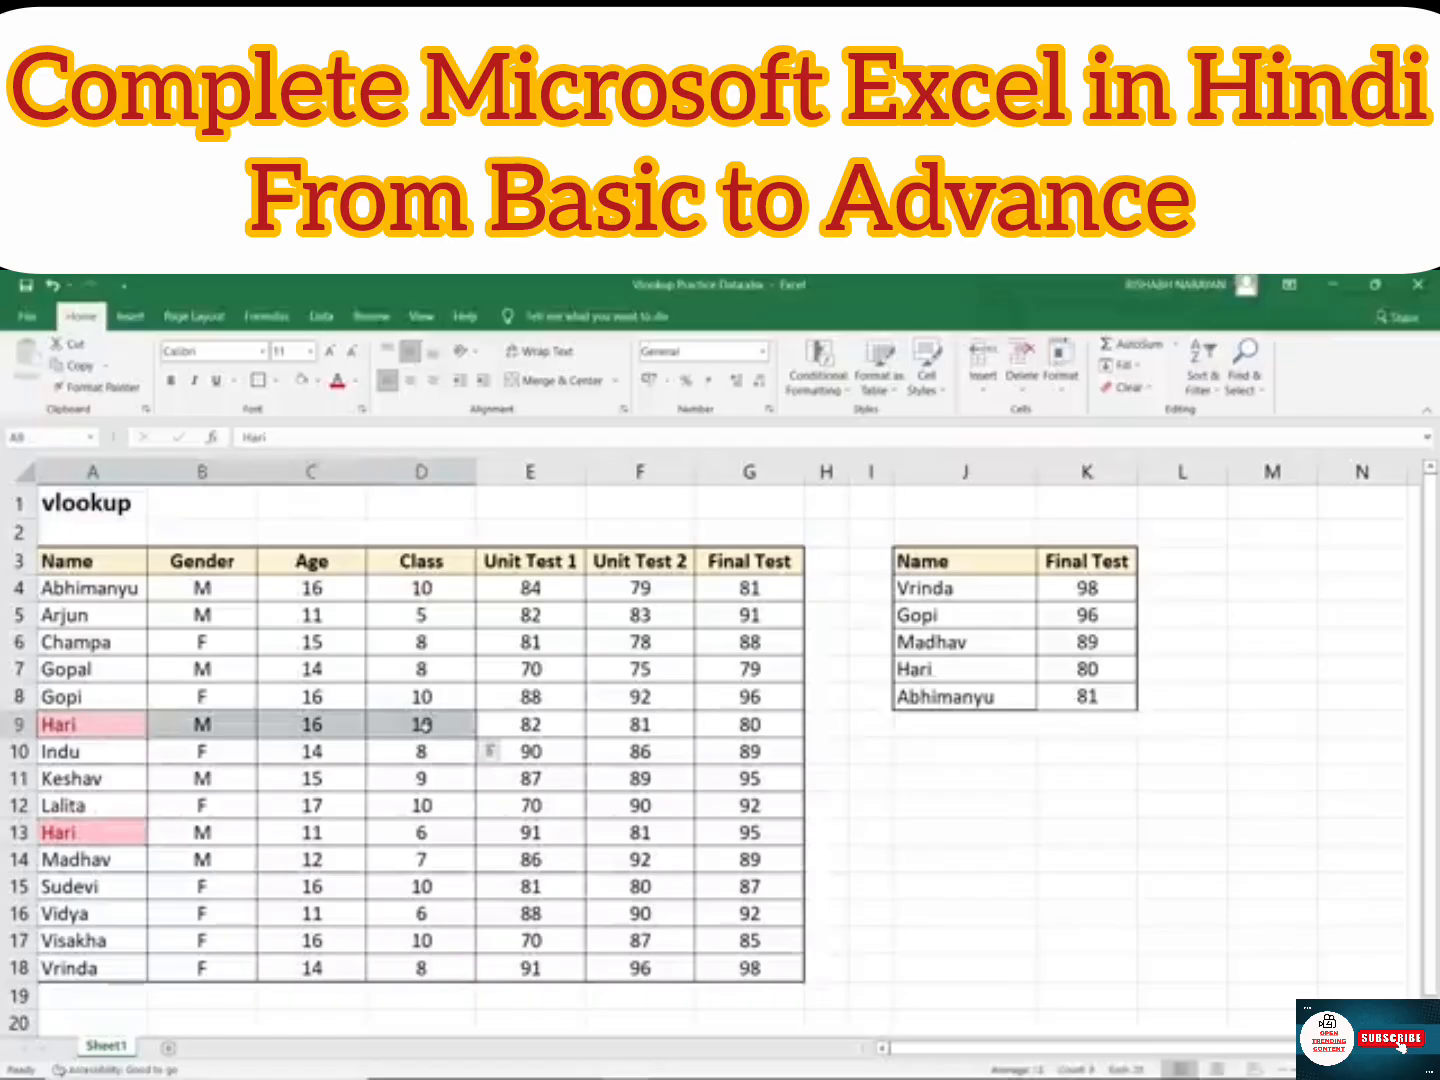
left_click_drag(92, 835, 422, 833)
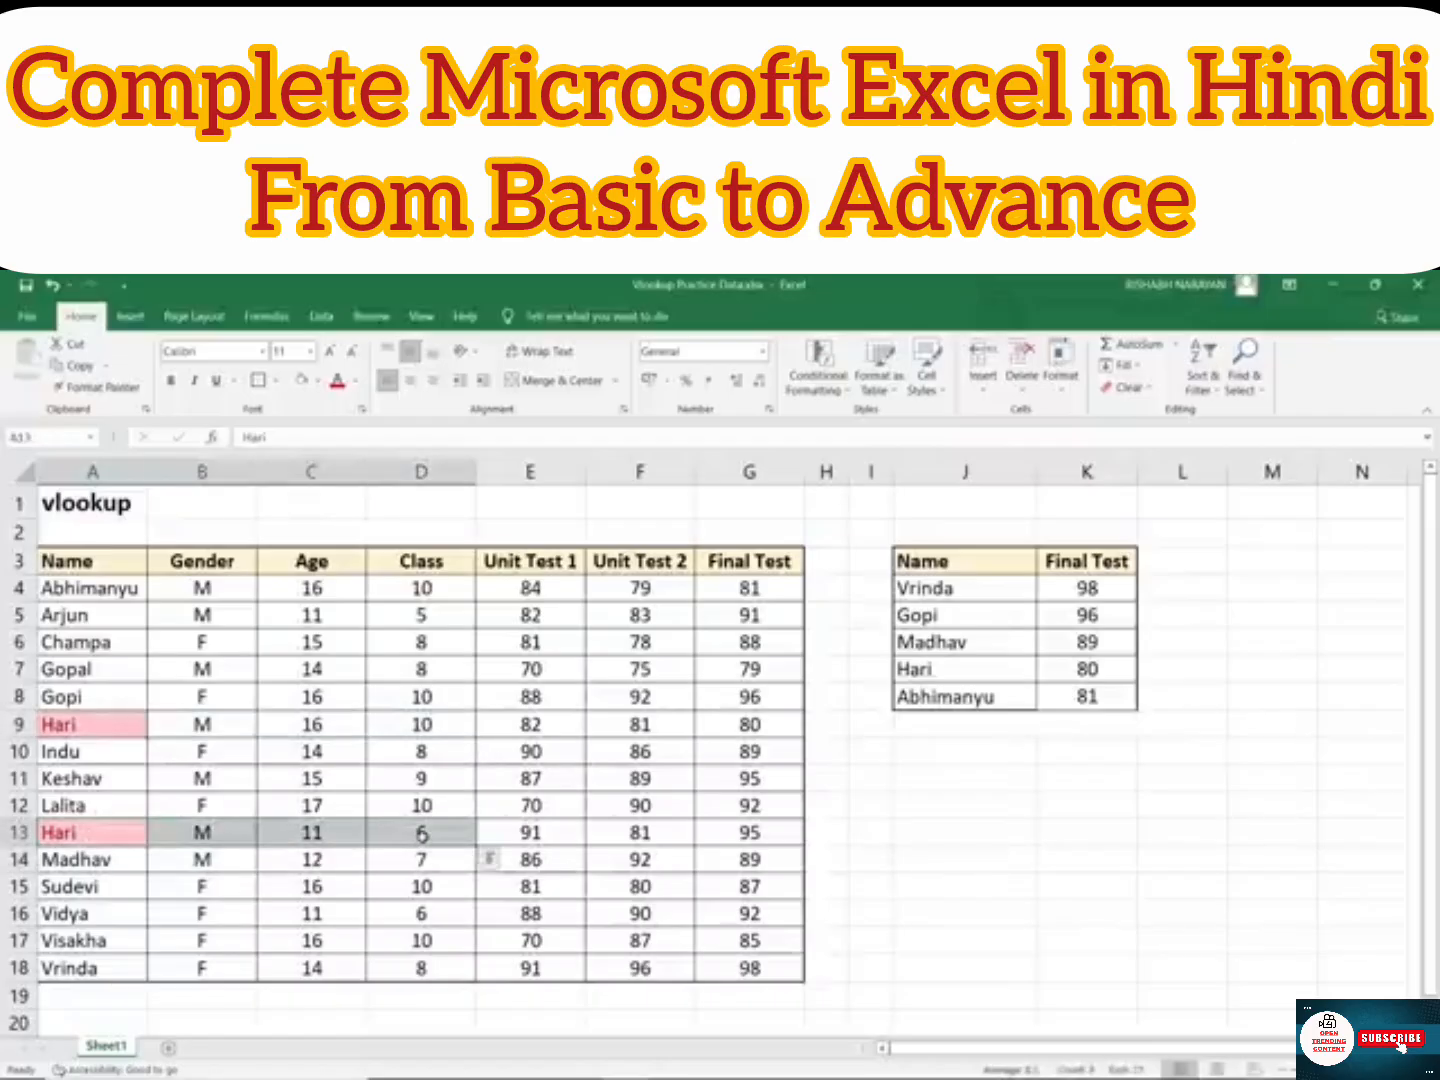
left_click(422, 833)
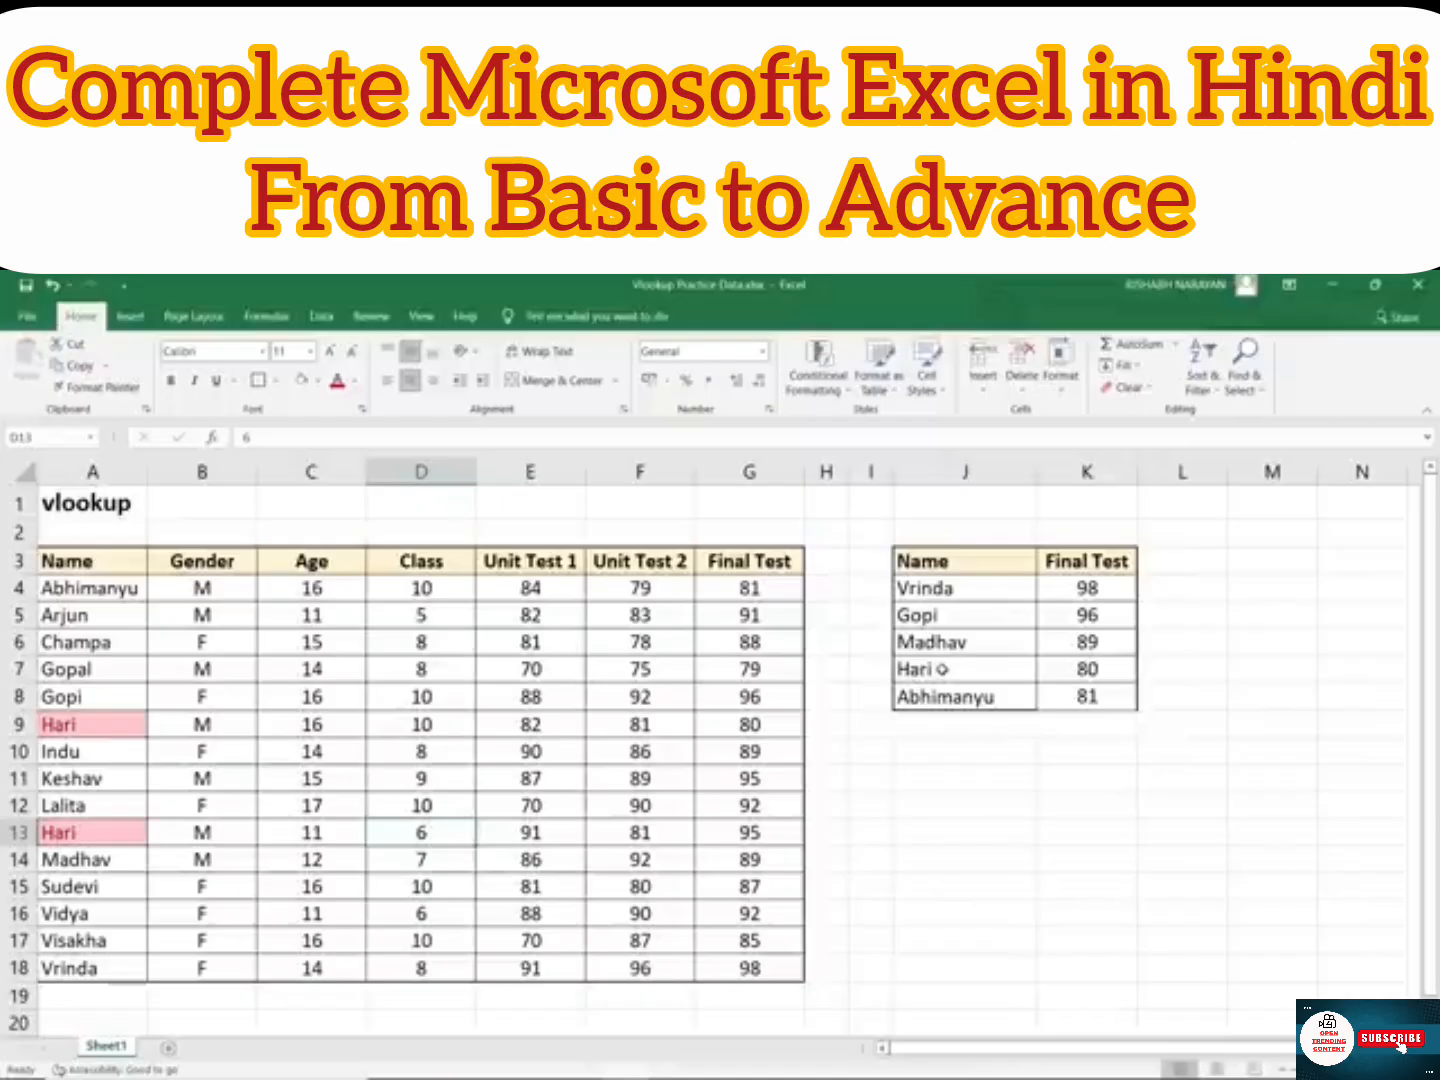
left_click_drag(70, 585, 100, 735)
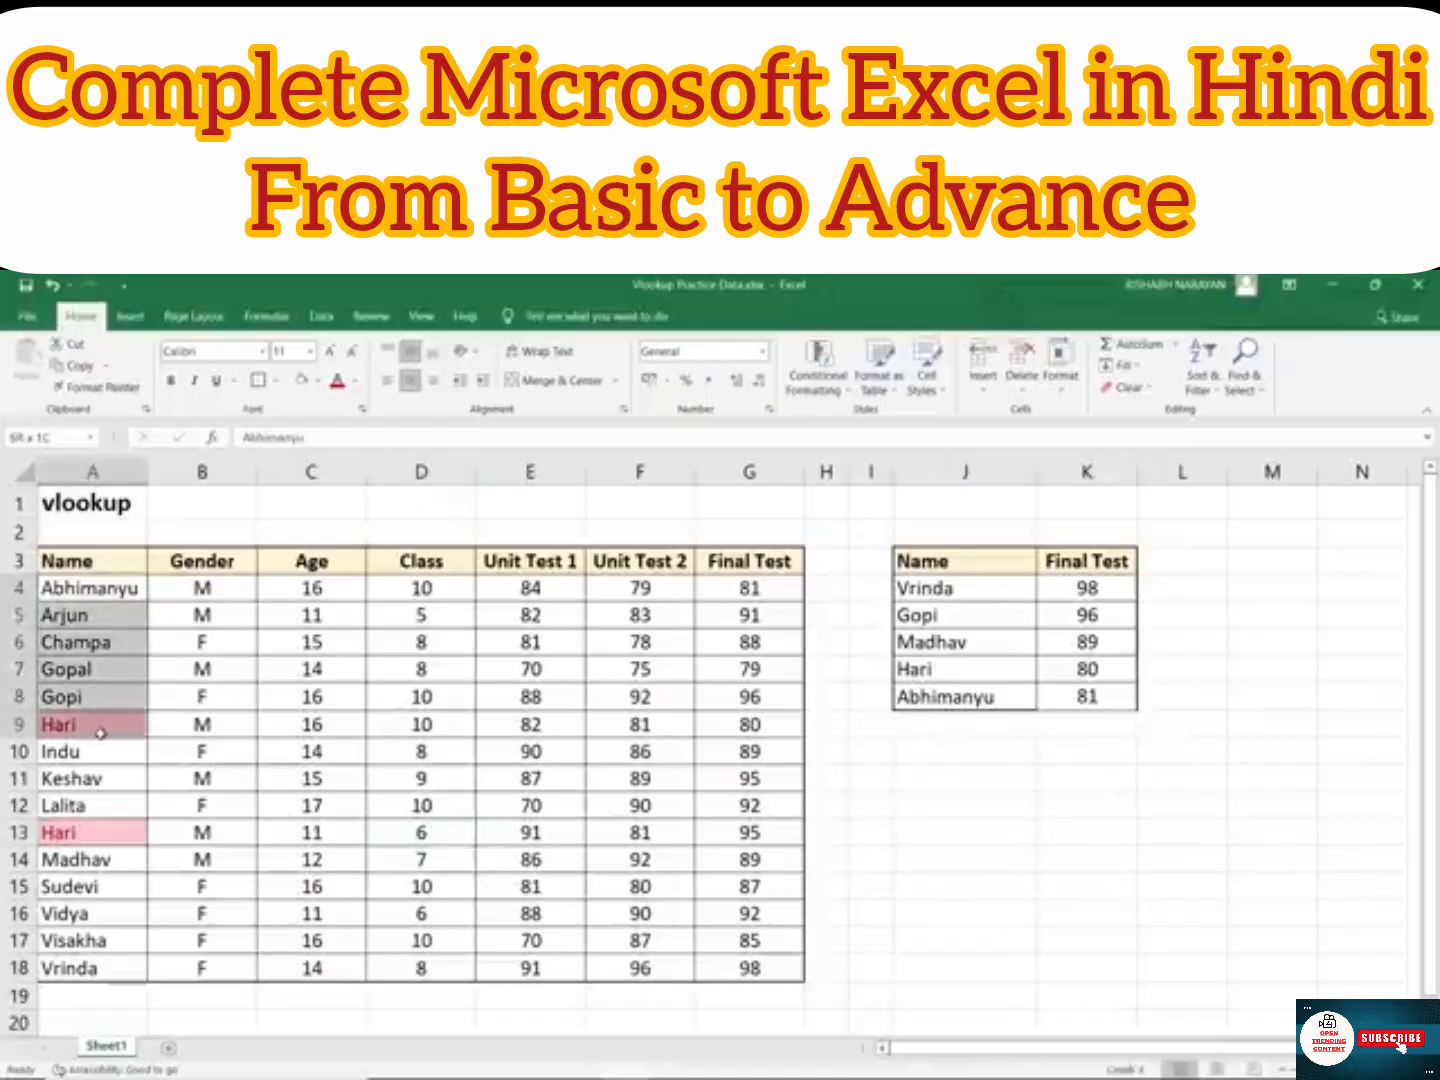
Step: Trace the lookup of the duplicated name in J7 through the Name column to the mark in G9 and the result in K7
left_click(73, 587)
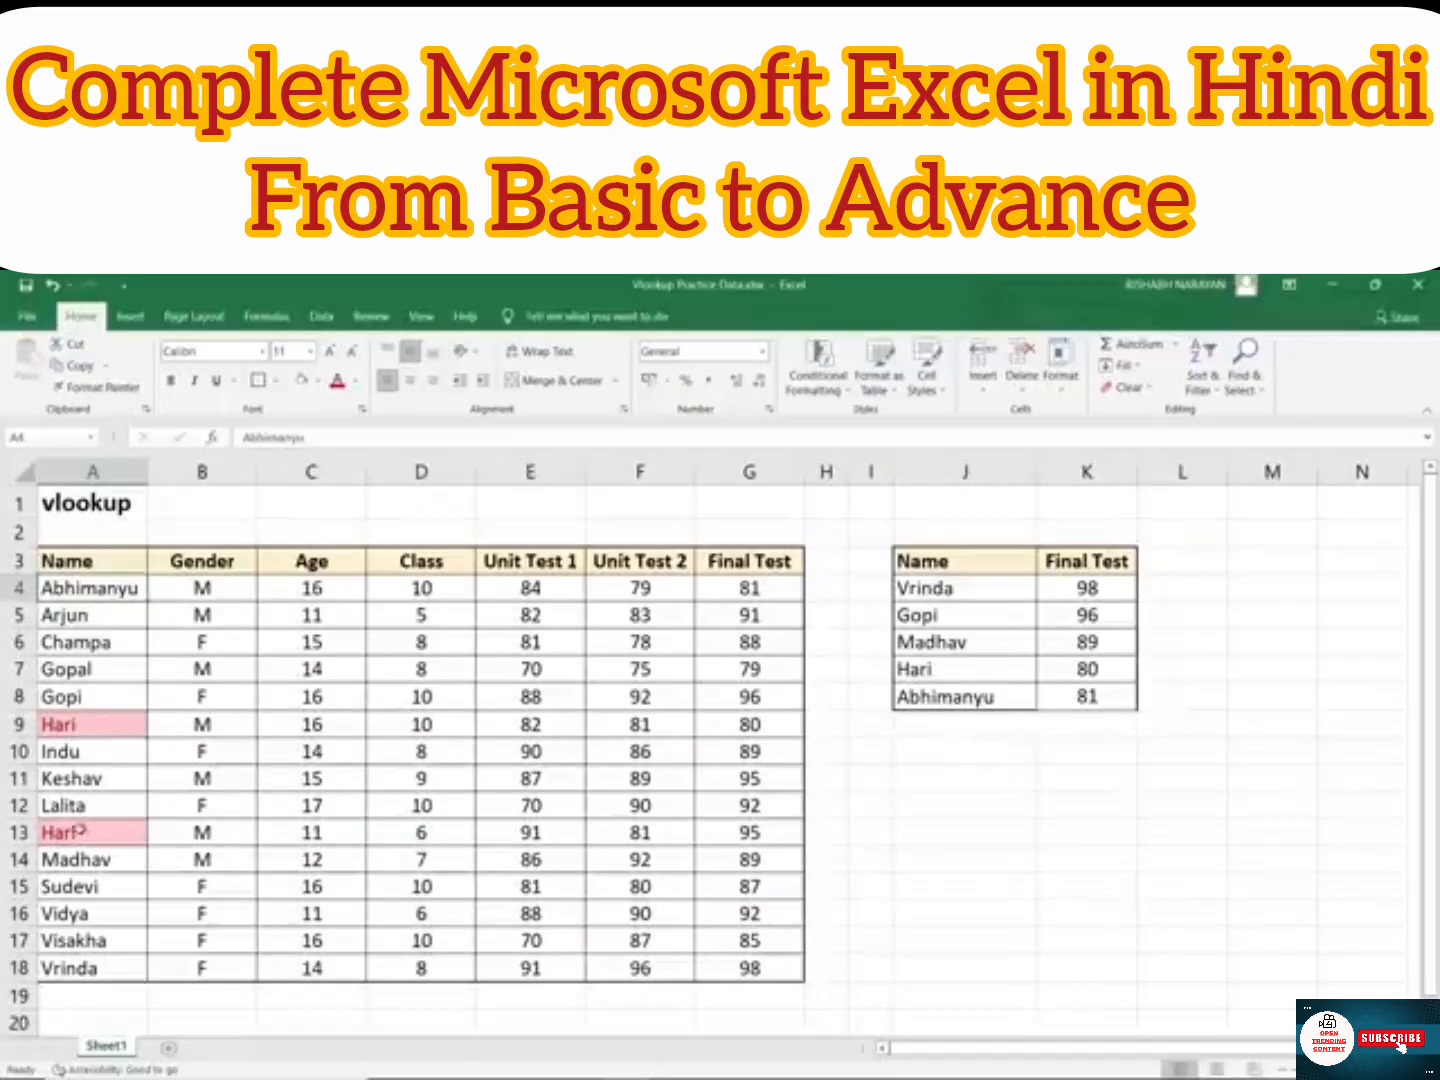
left_click_drag(77, 589, 748, 725)
left_click(751, 724)
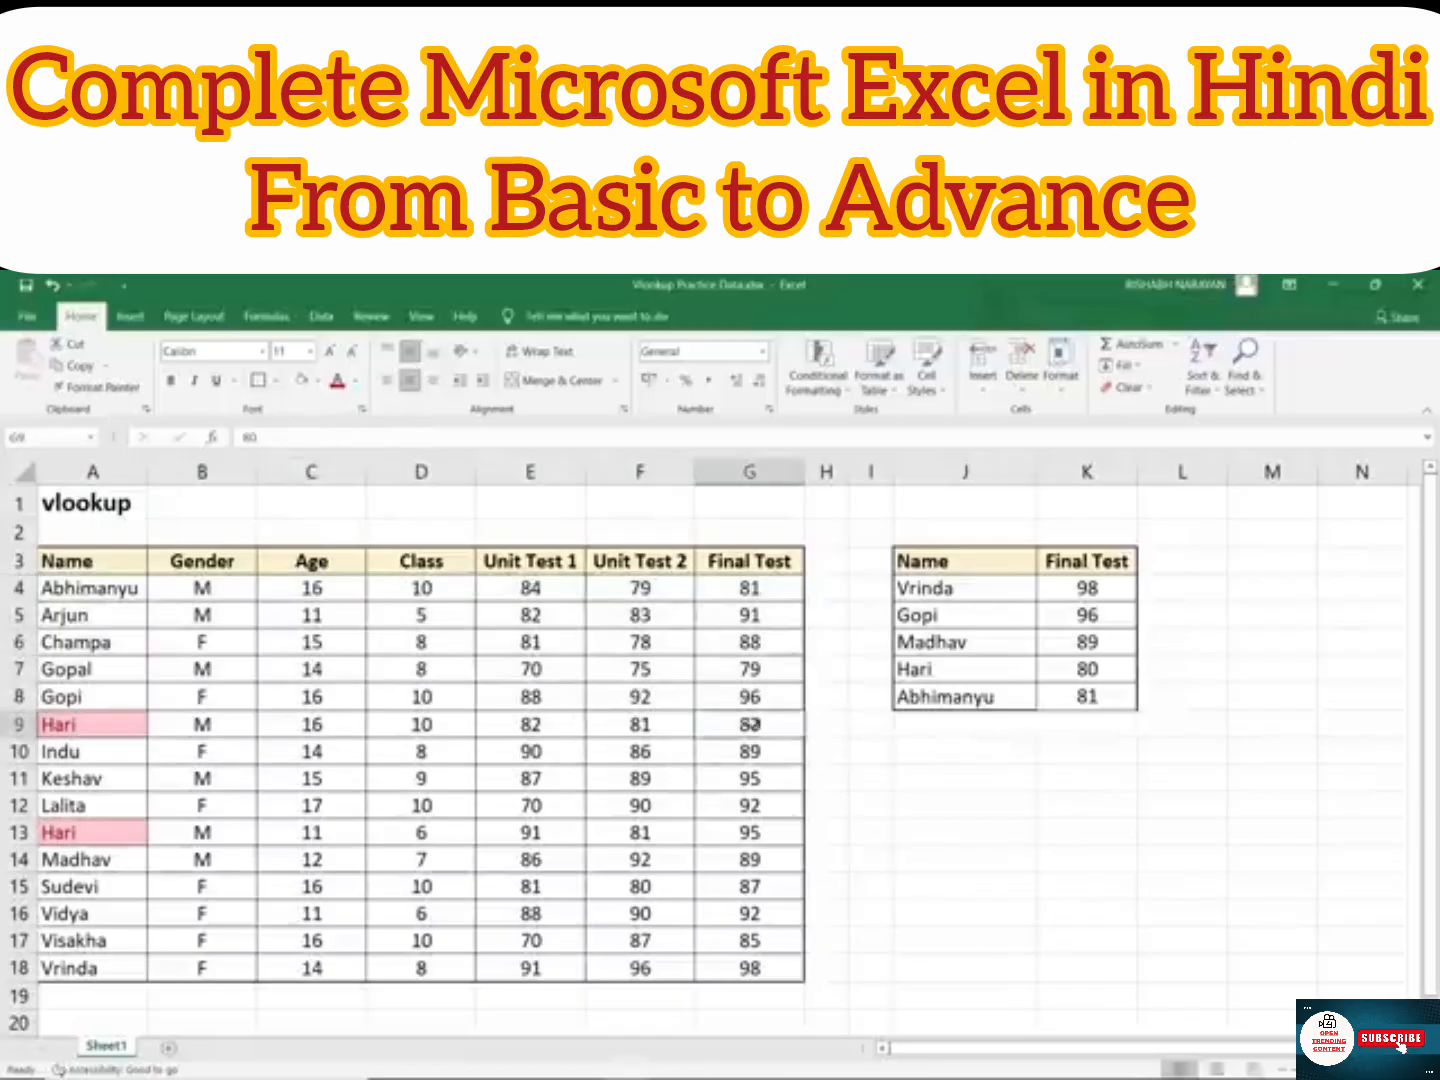
left_click(941, 677)
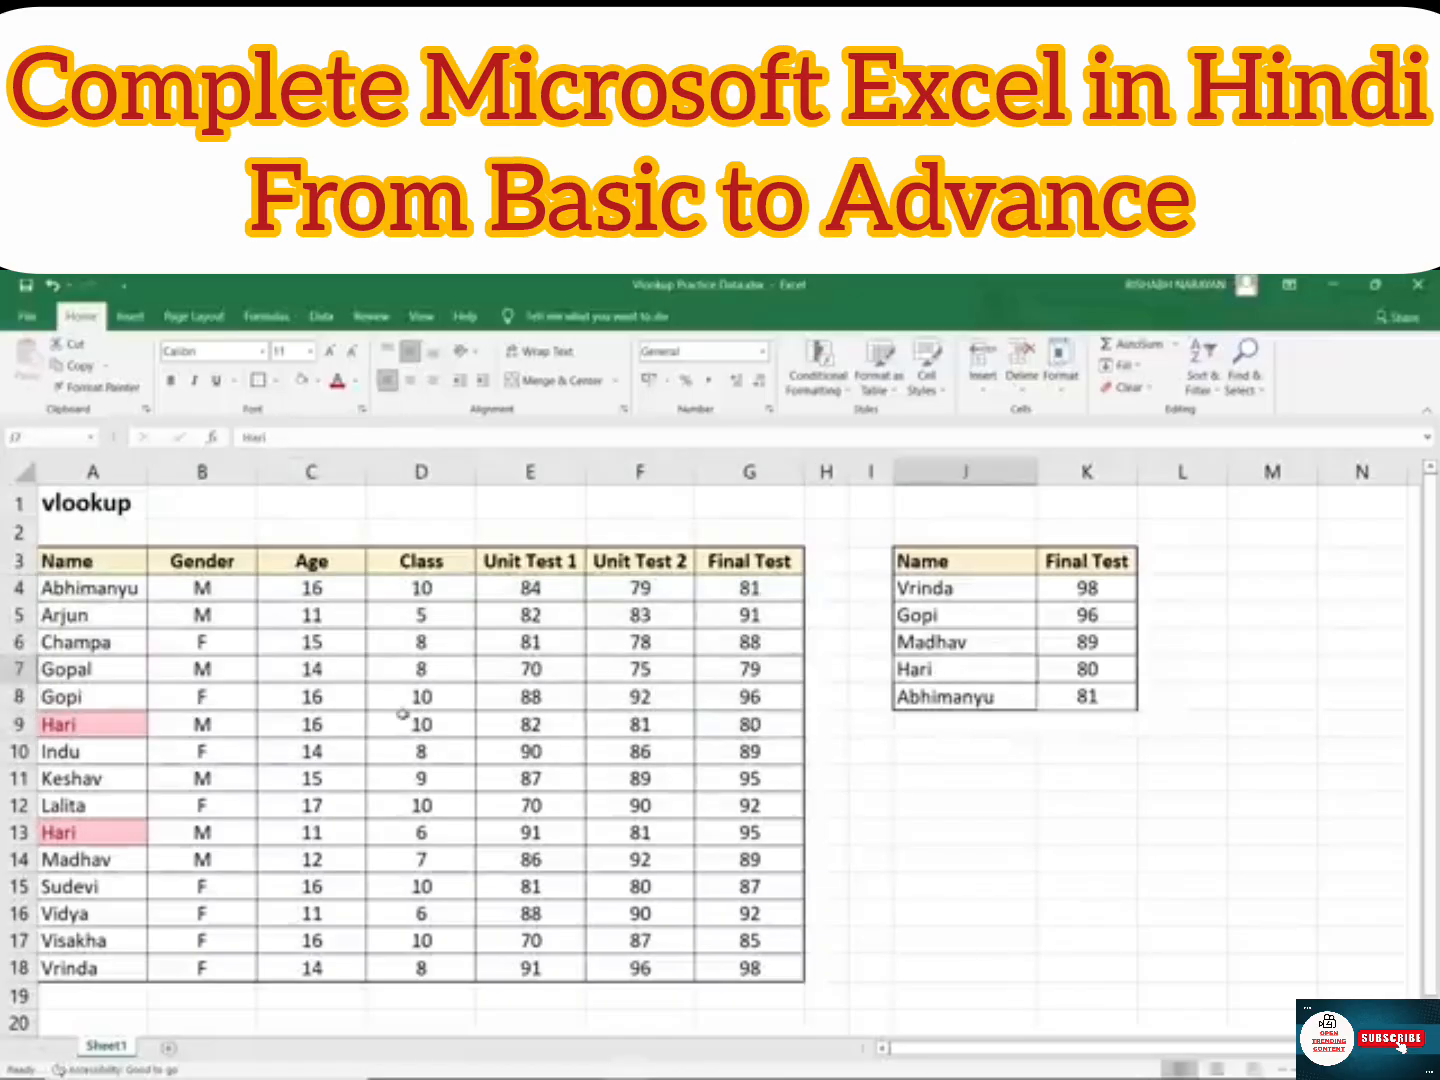
left_click(737, 726)
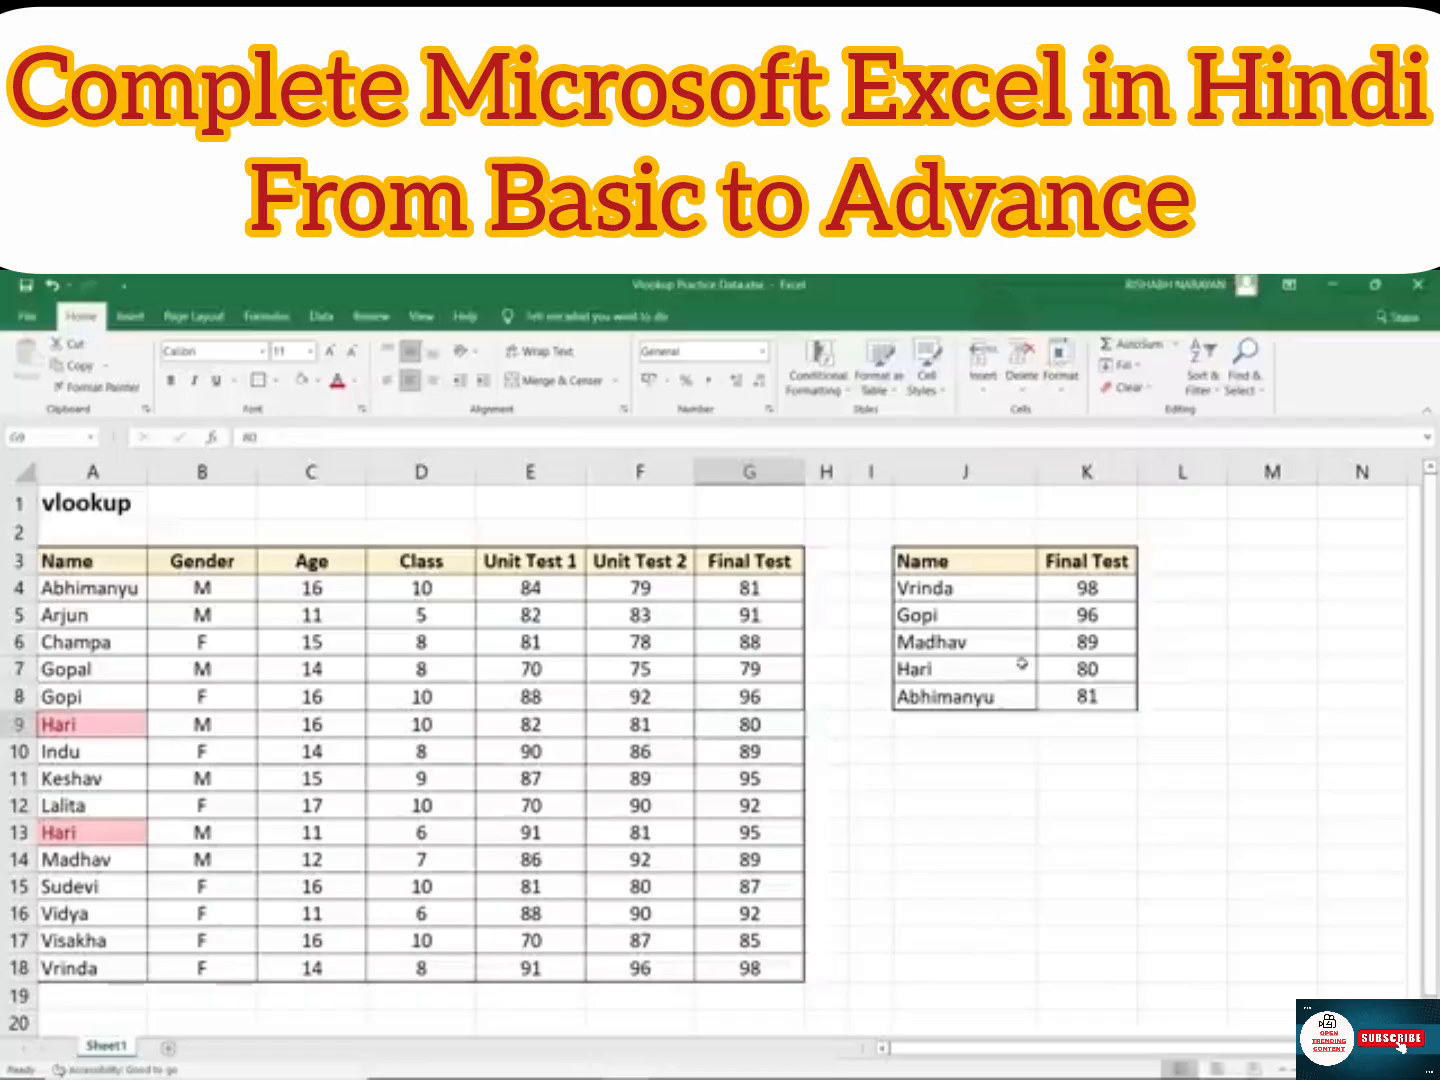
left_click(1075, 668)
Step: Compare the two duplicate-name records in rows 9 and 13 with J7:K7, and examine the Age and Class columns
left_click_drag(111, 738, 728, 726)
left_click_drag(66, 833, 733, 832)
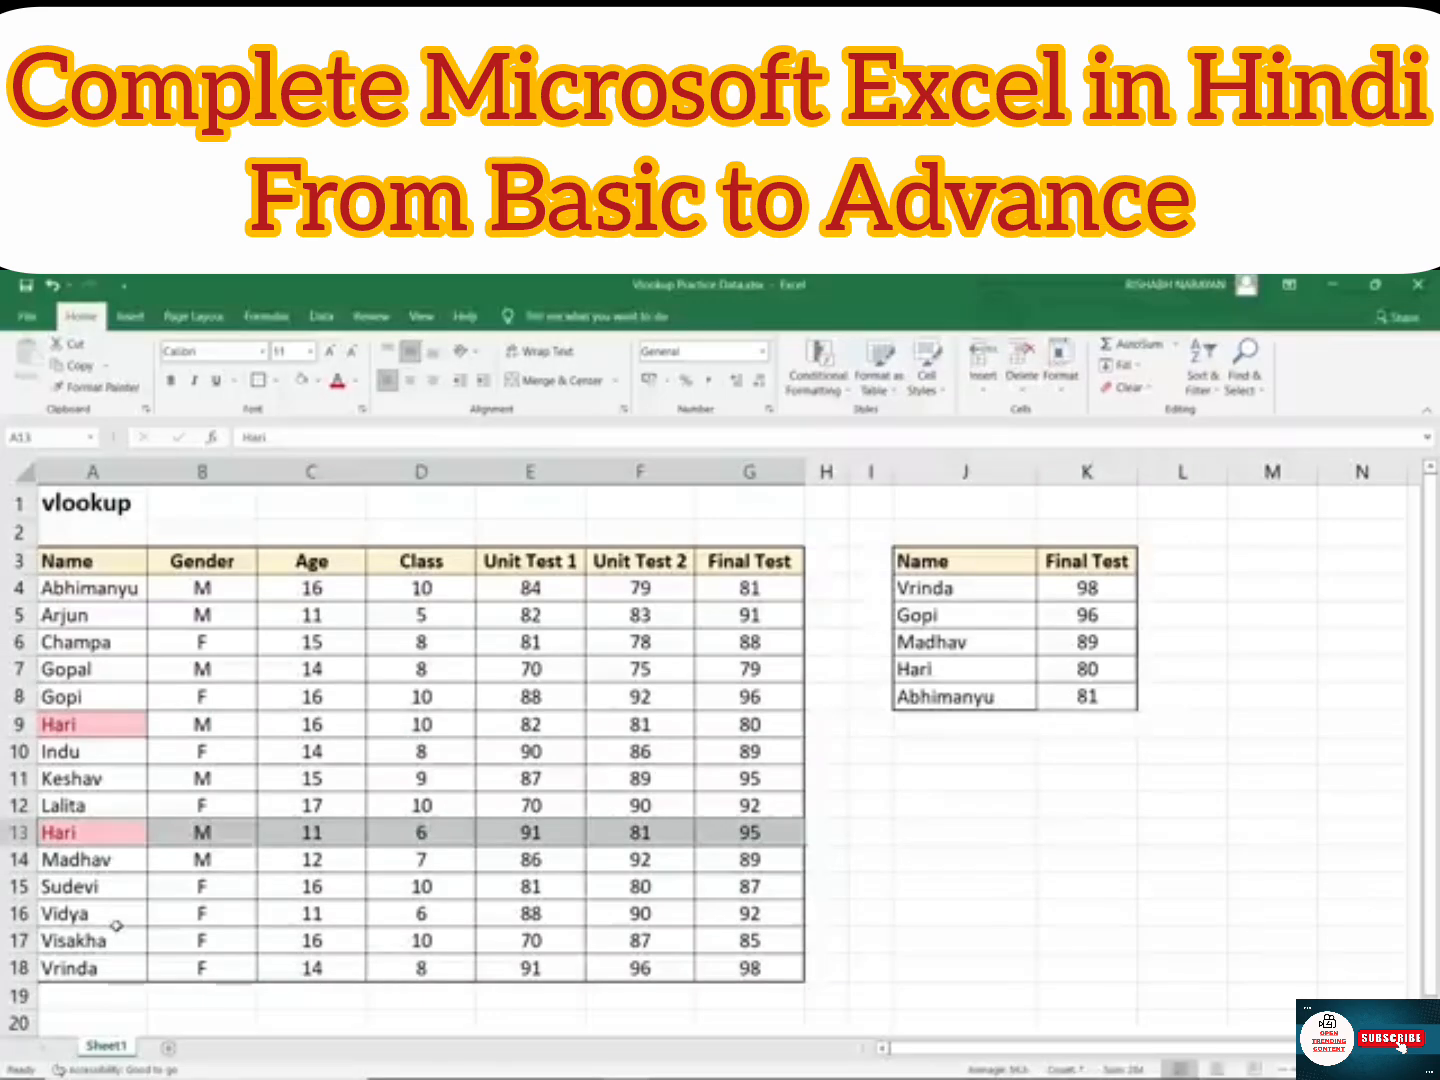
left_click_drag(84, 729, 748, 735)
left_click_drag(941, 668, 1075, 668)
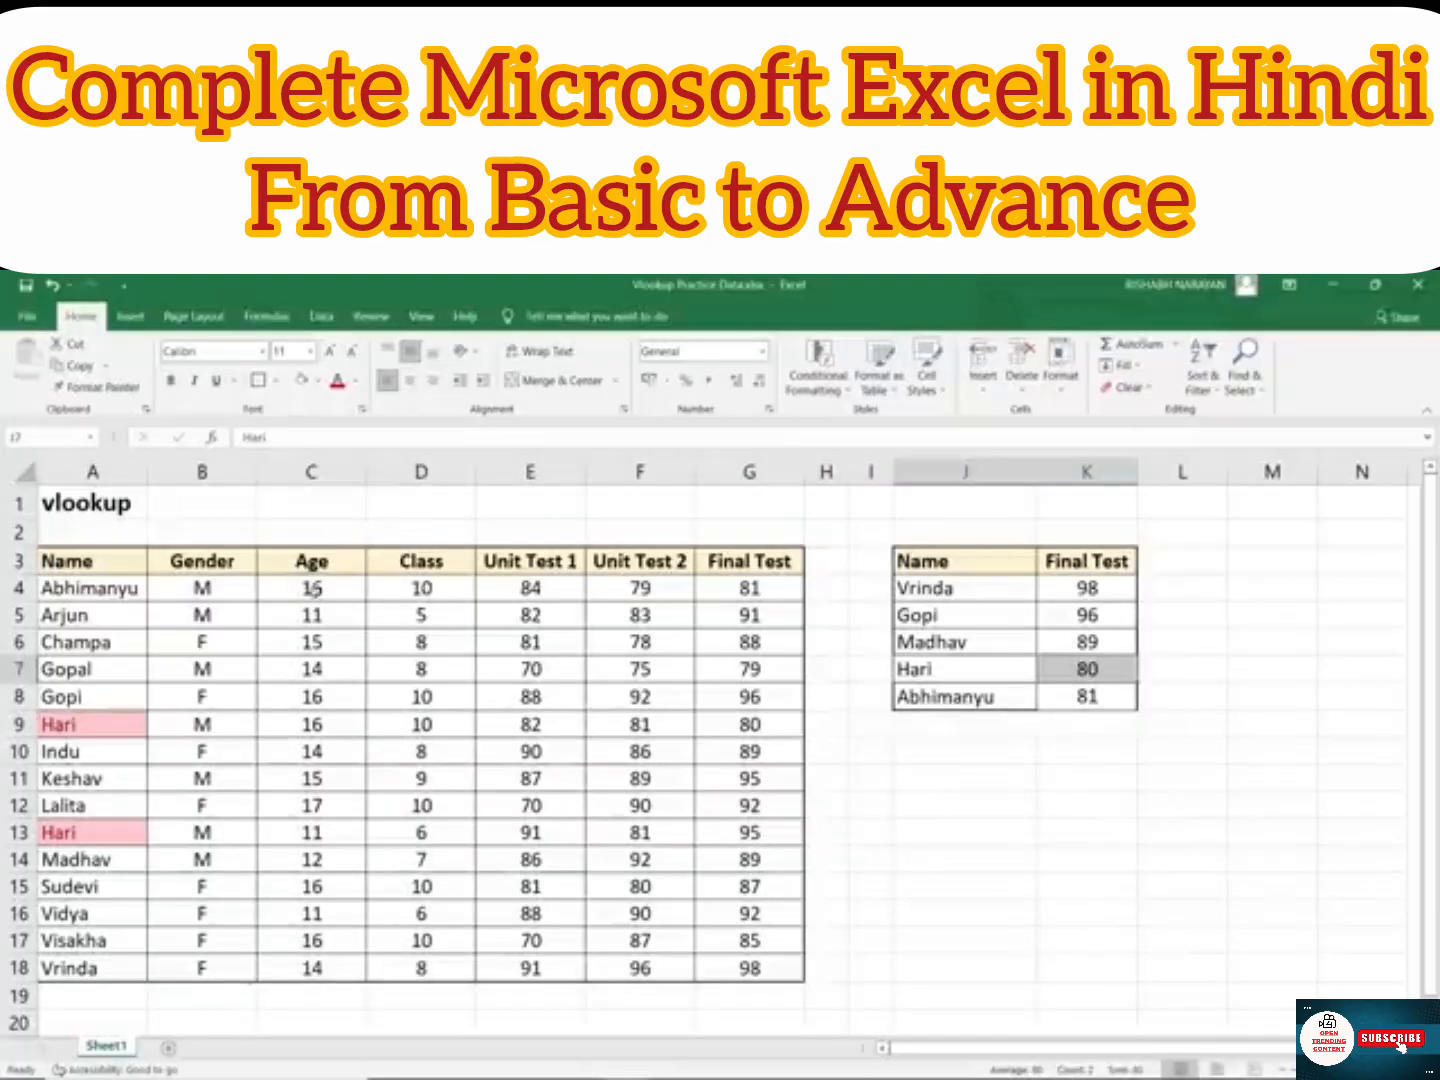
left_click_drag(311, 586, 434, 944)
left_click(438, 594)
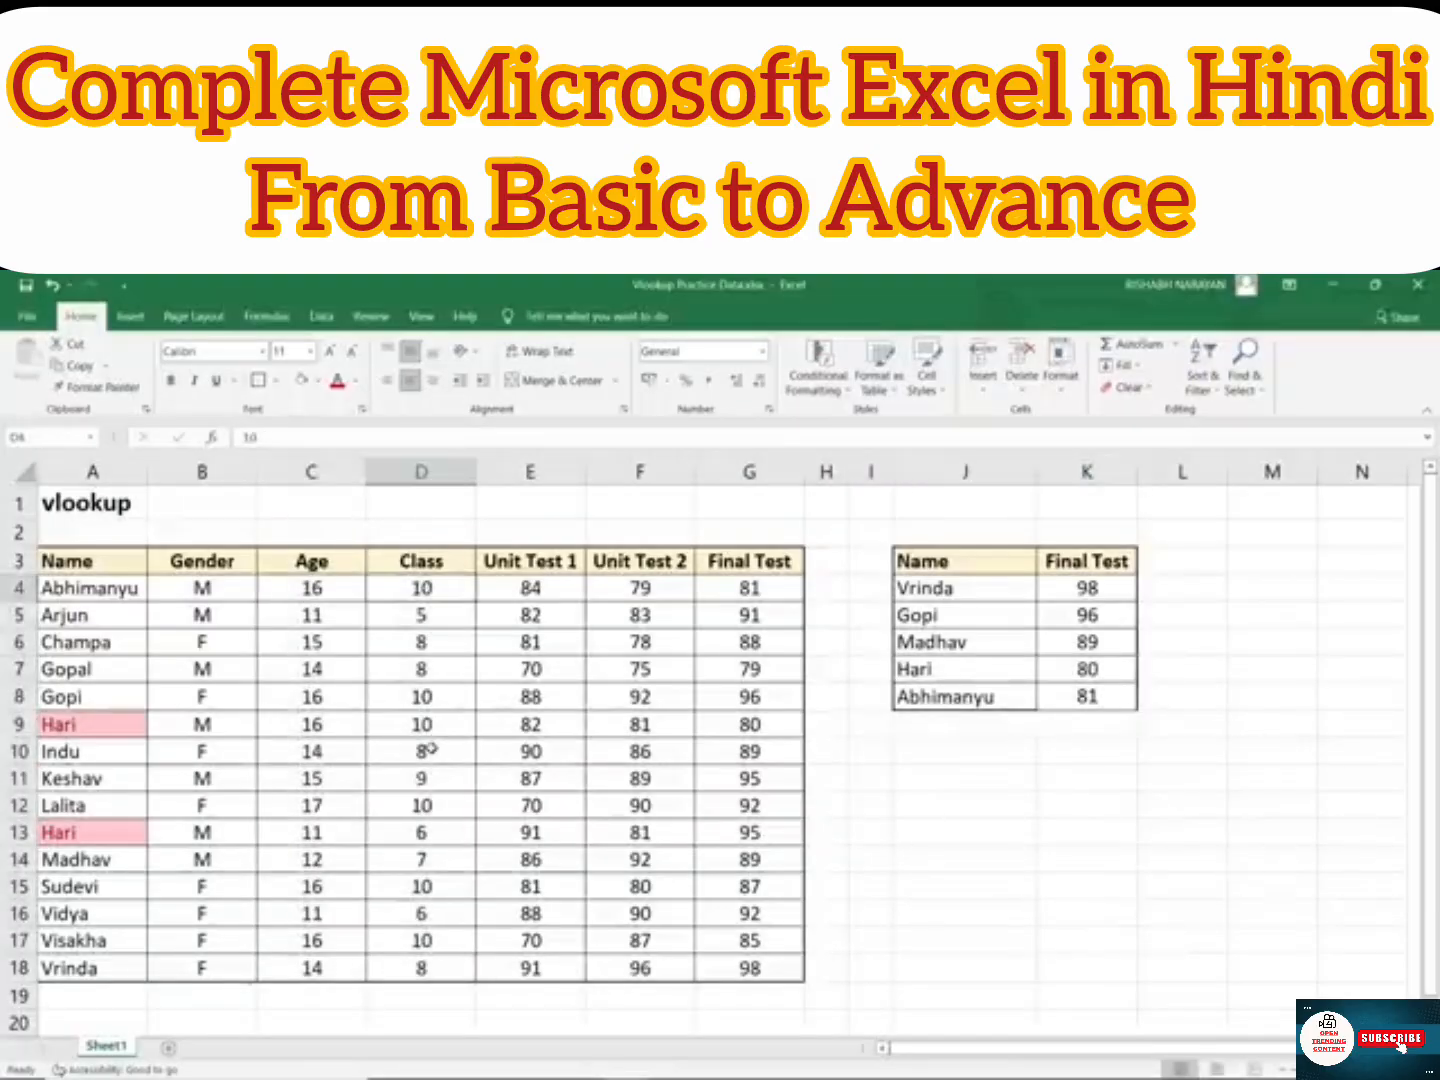
Step: Inspect the VLOOKUP formulas in K4:K8 and the Final Test marks in column G that they draw from
left_click(1089, 666)
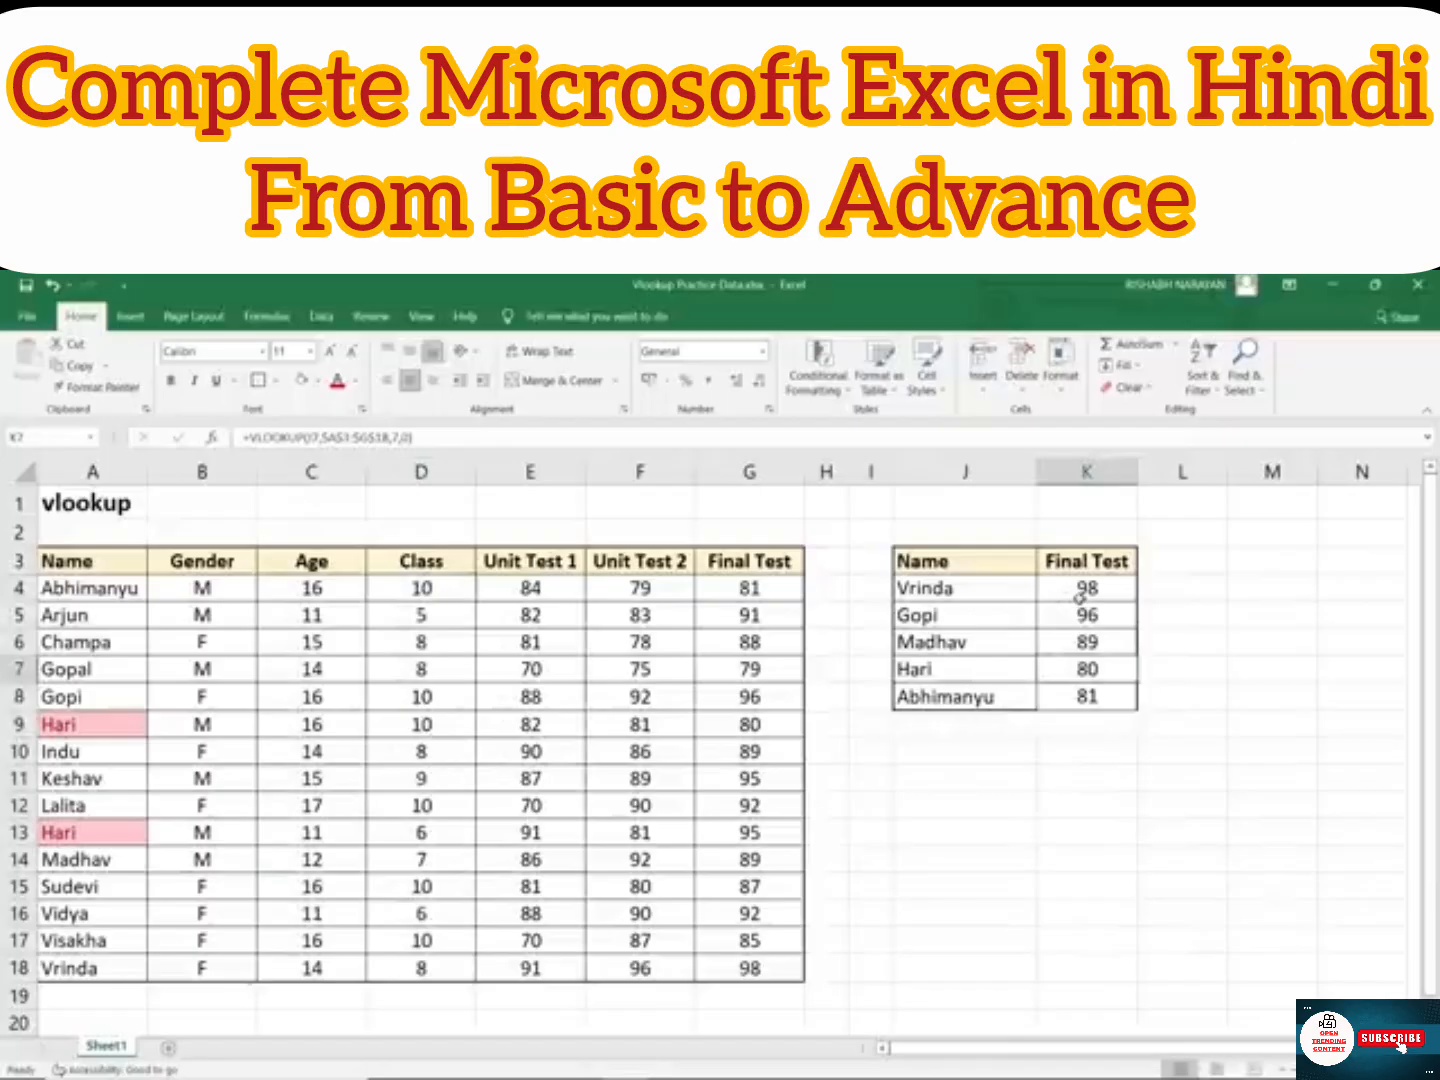
left_click_drag(1079, 598, 1087, 700)
left_click(1086, 589)
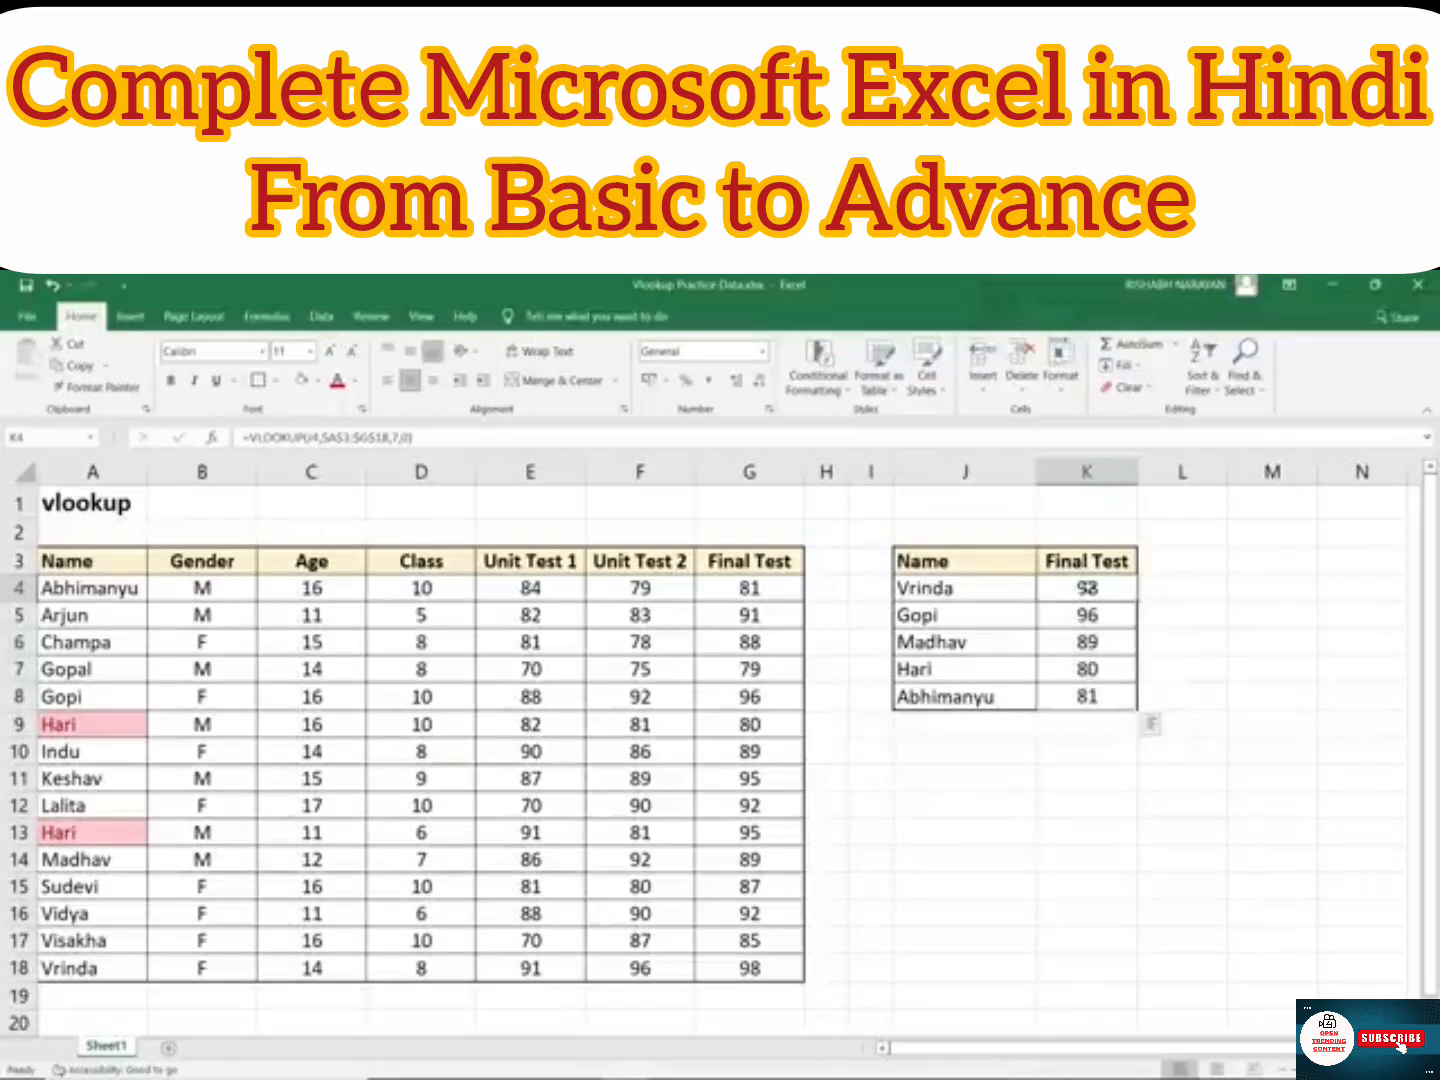
left_click_drag(741, 588, 741, 940)
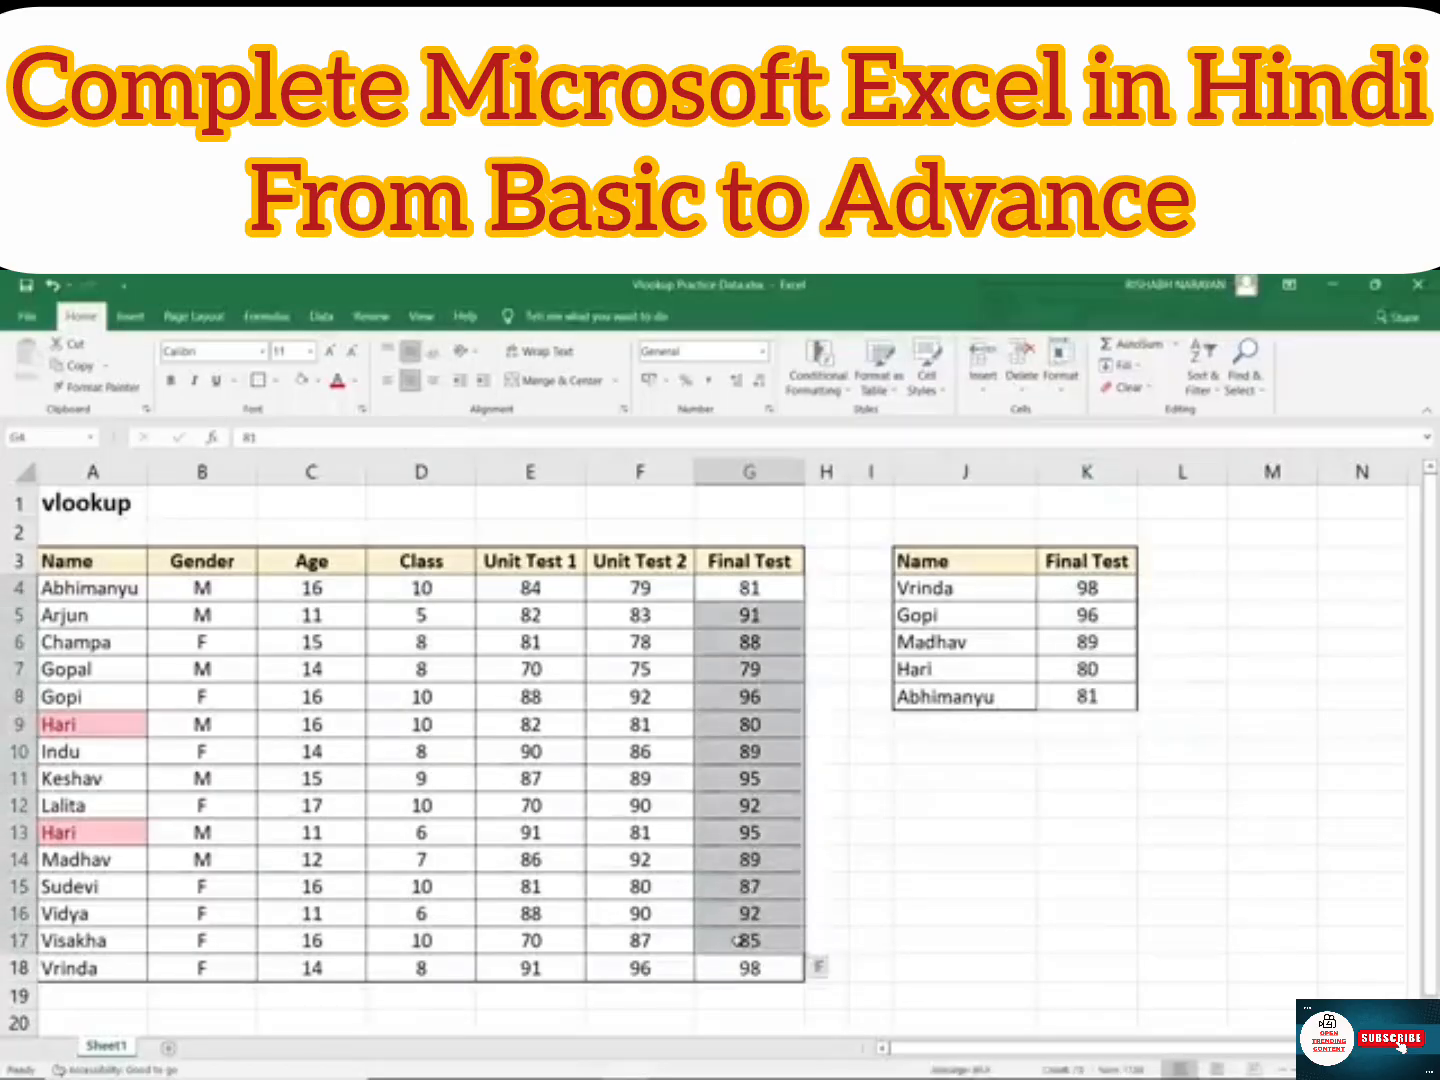
Step: Set the Final Test mark in G4 to 95 and check the linked VLOOKUP result in K8
left_click(750, 592)
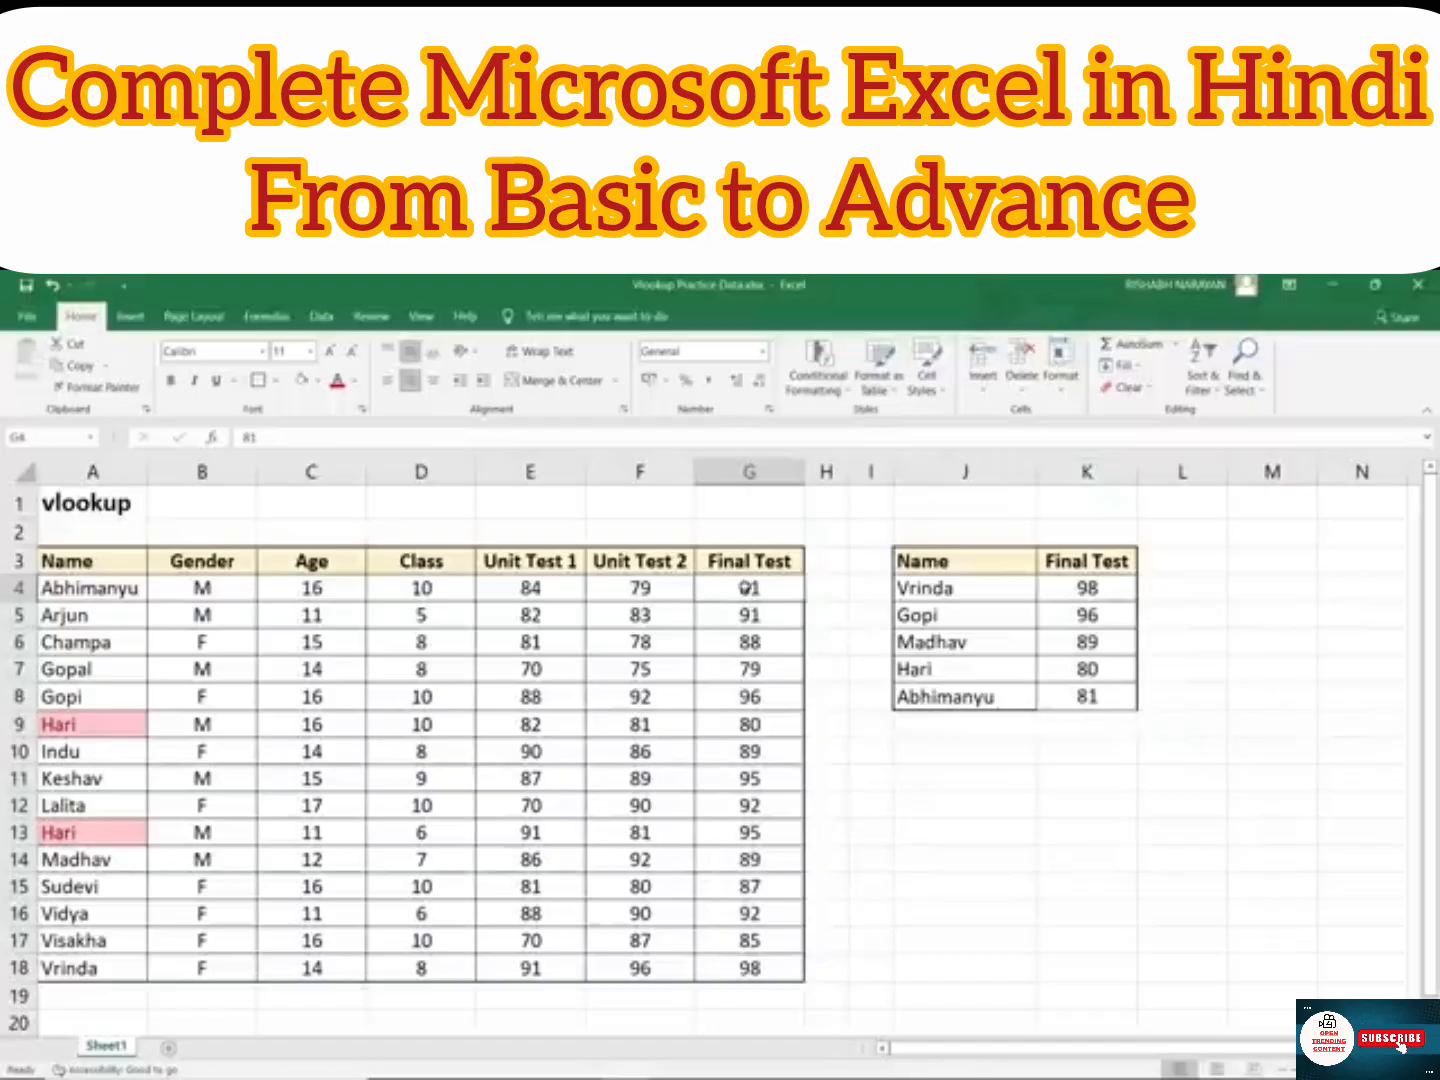
type("95")
key("Return")
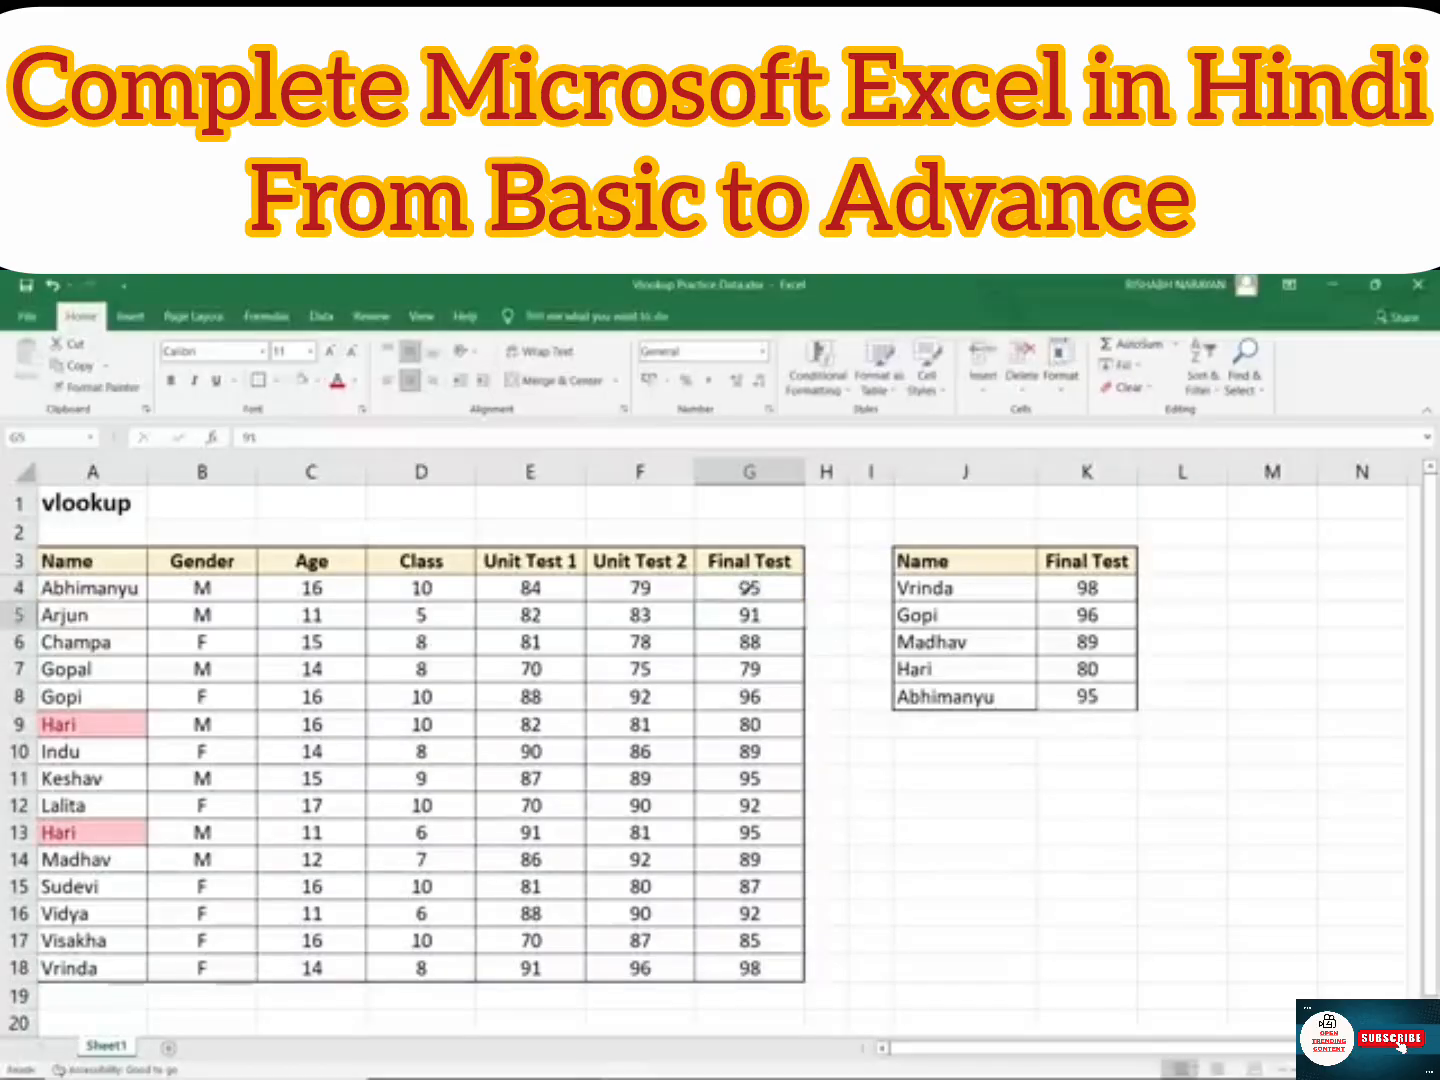
left_click(1067, 697)
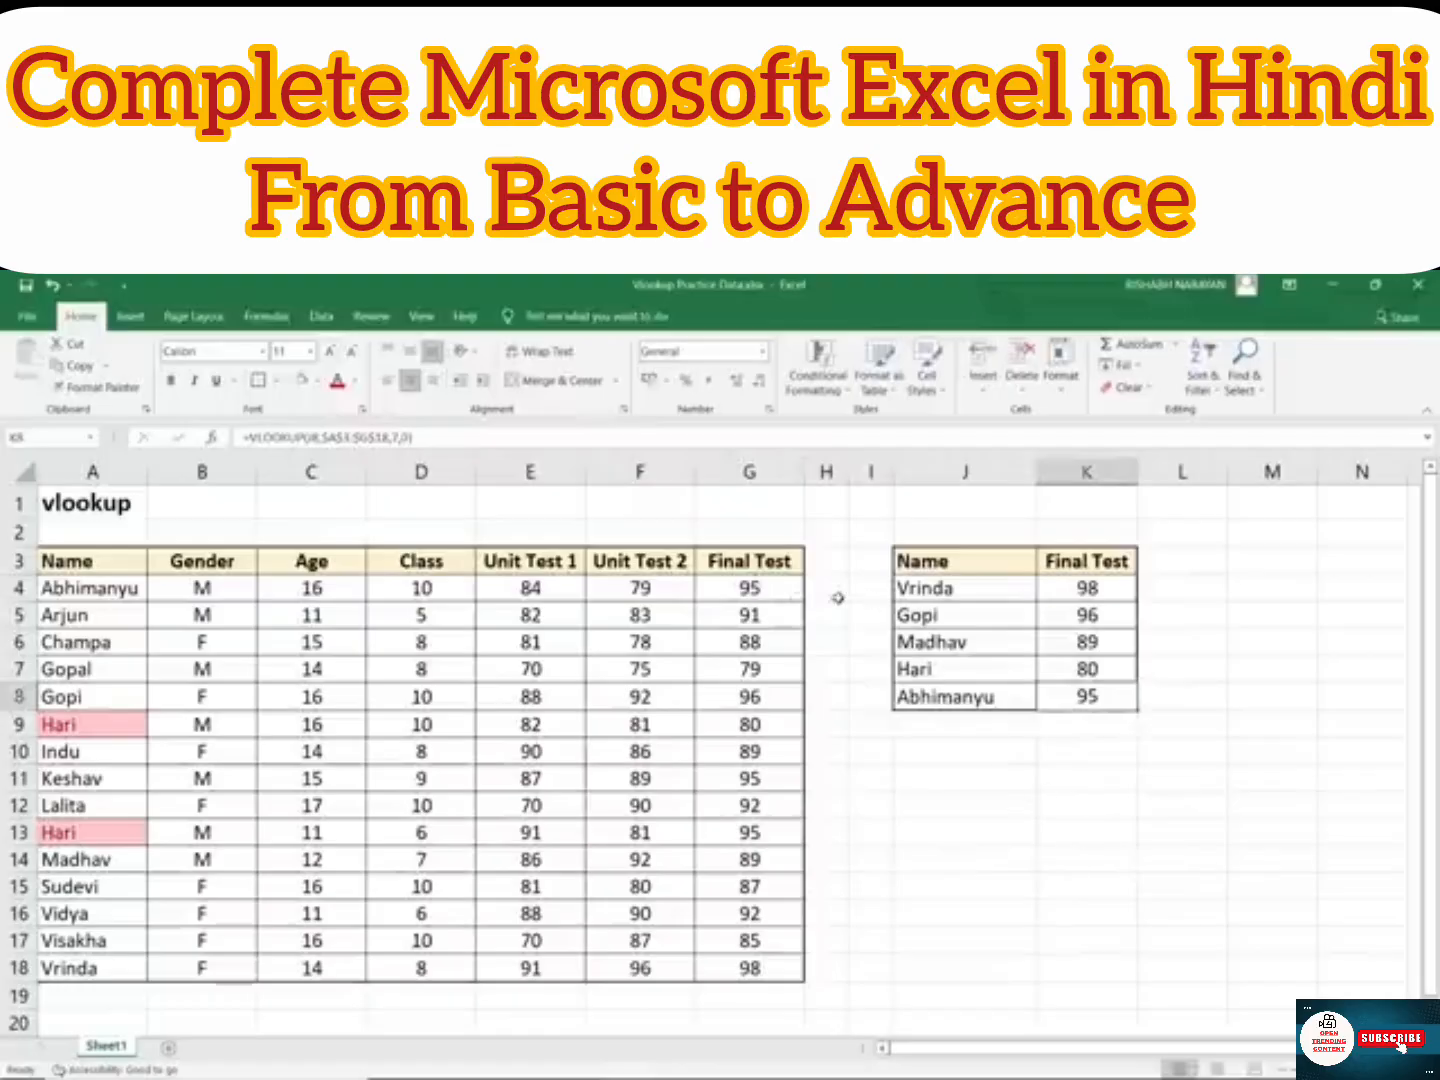
Step: Set the Final Test mark in G4 to 100 and check the linked VLOOKUP result in K8 again
left_click(745, 589)
type("100")
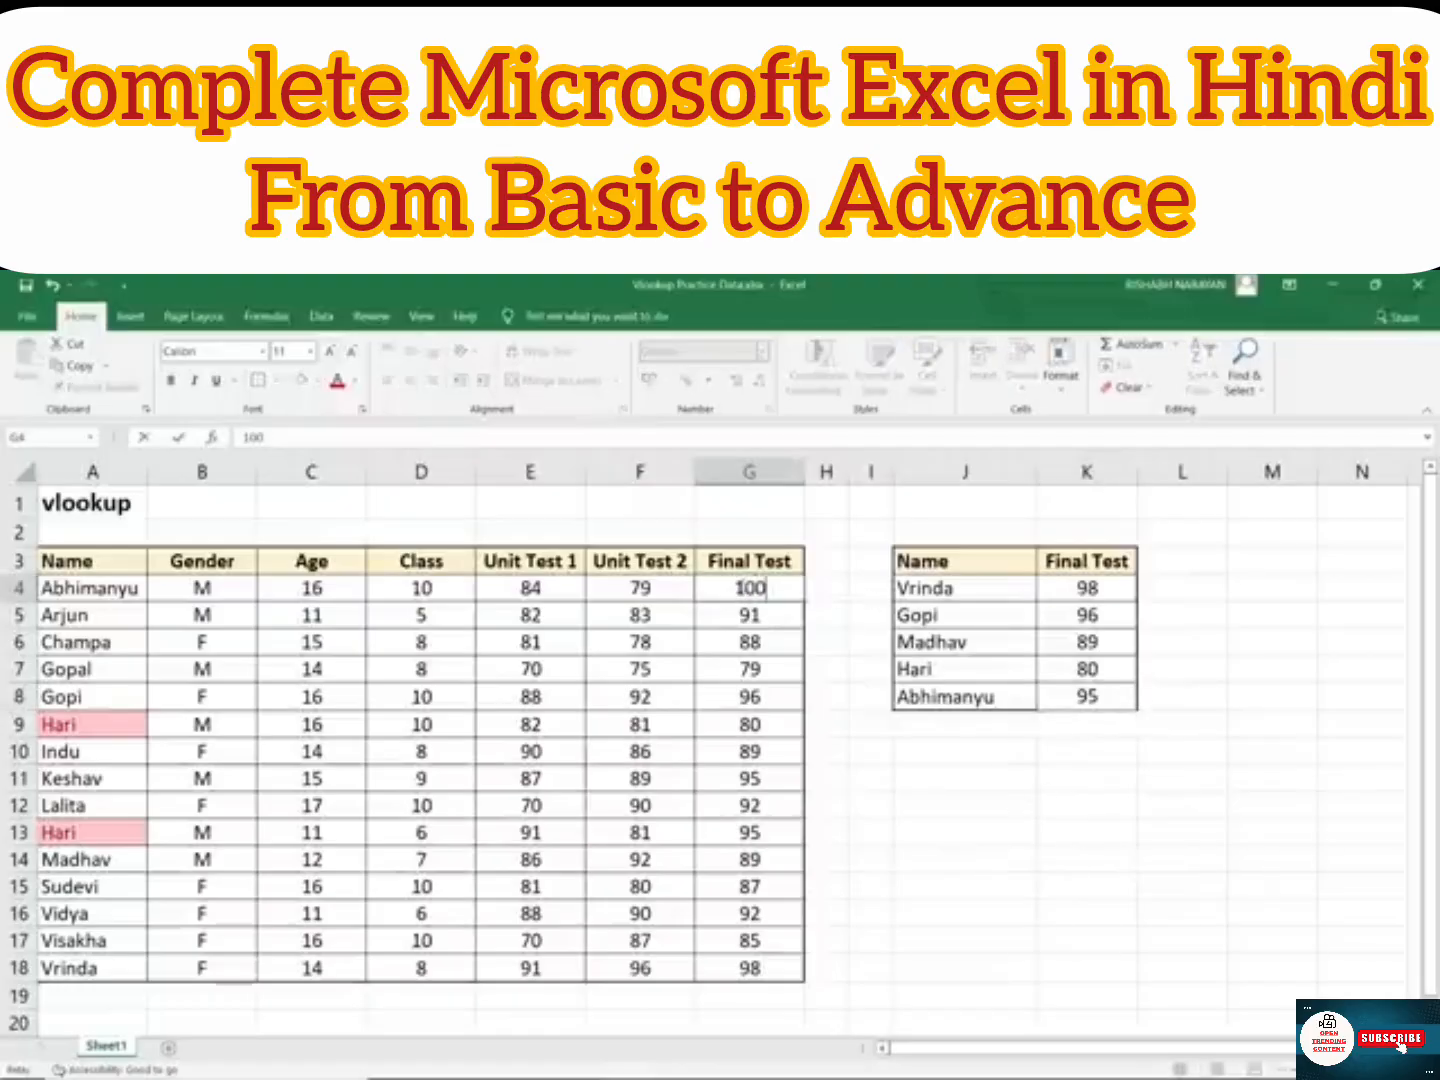
key("Return")
left_click(1080, 705)
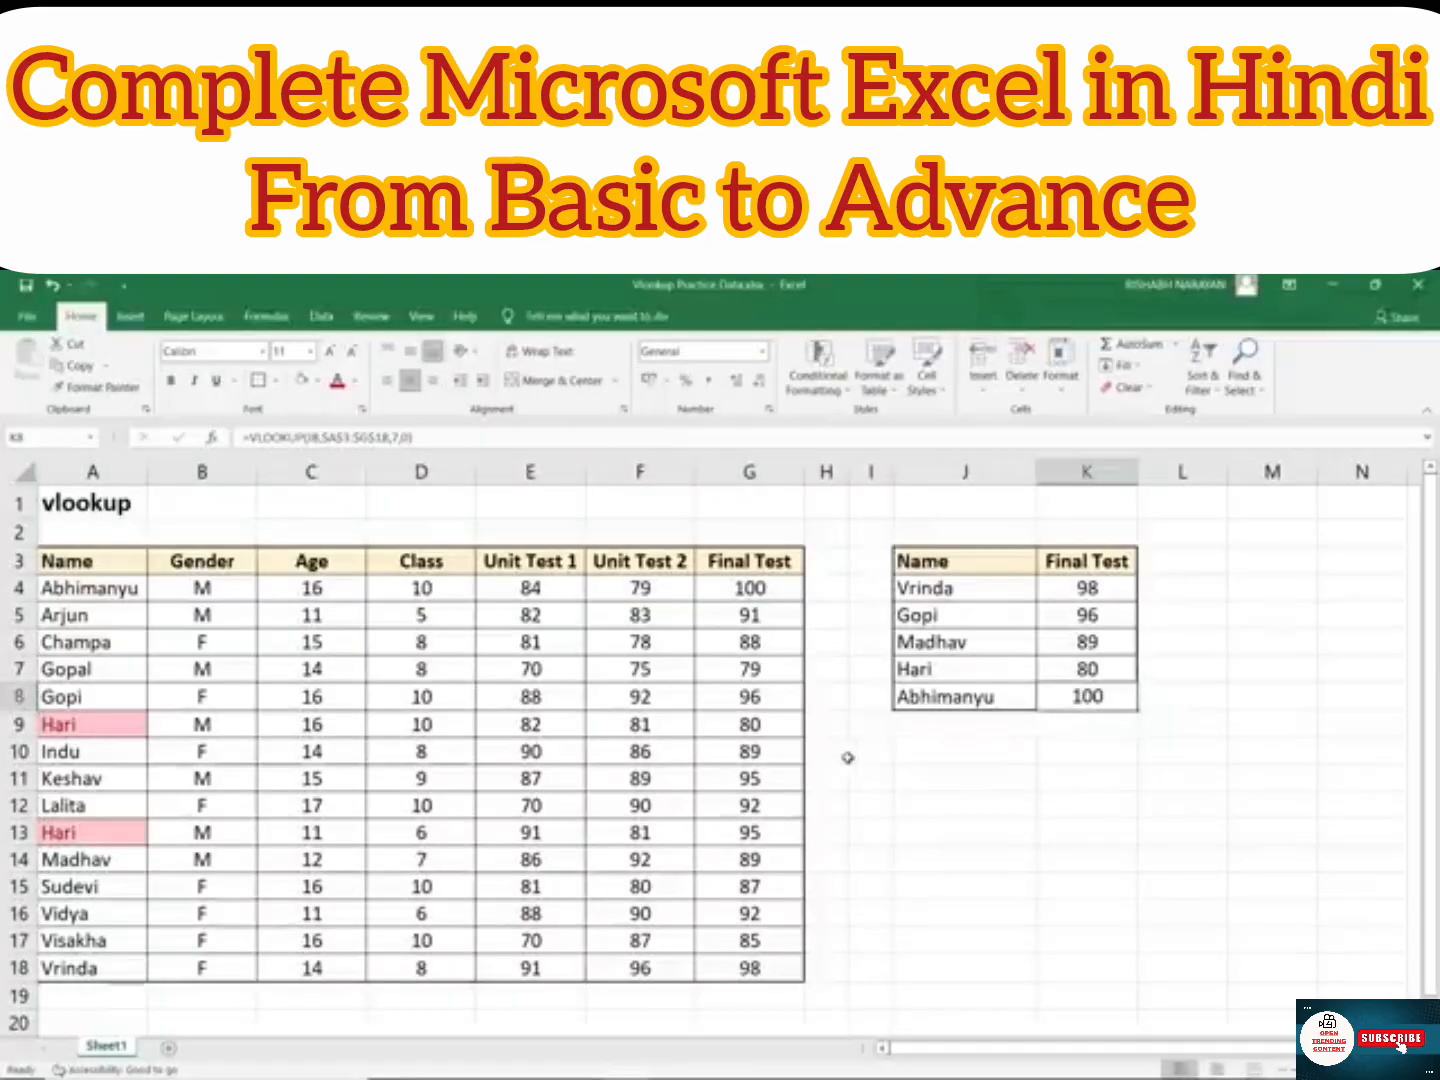
Step: Undo the last two mark changes in G4 and recheck the VLOOKUP result in K8
key("ctrl+z")
type("81")
key("Return")
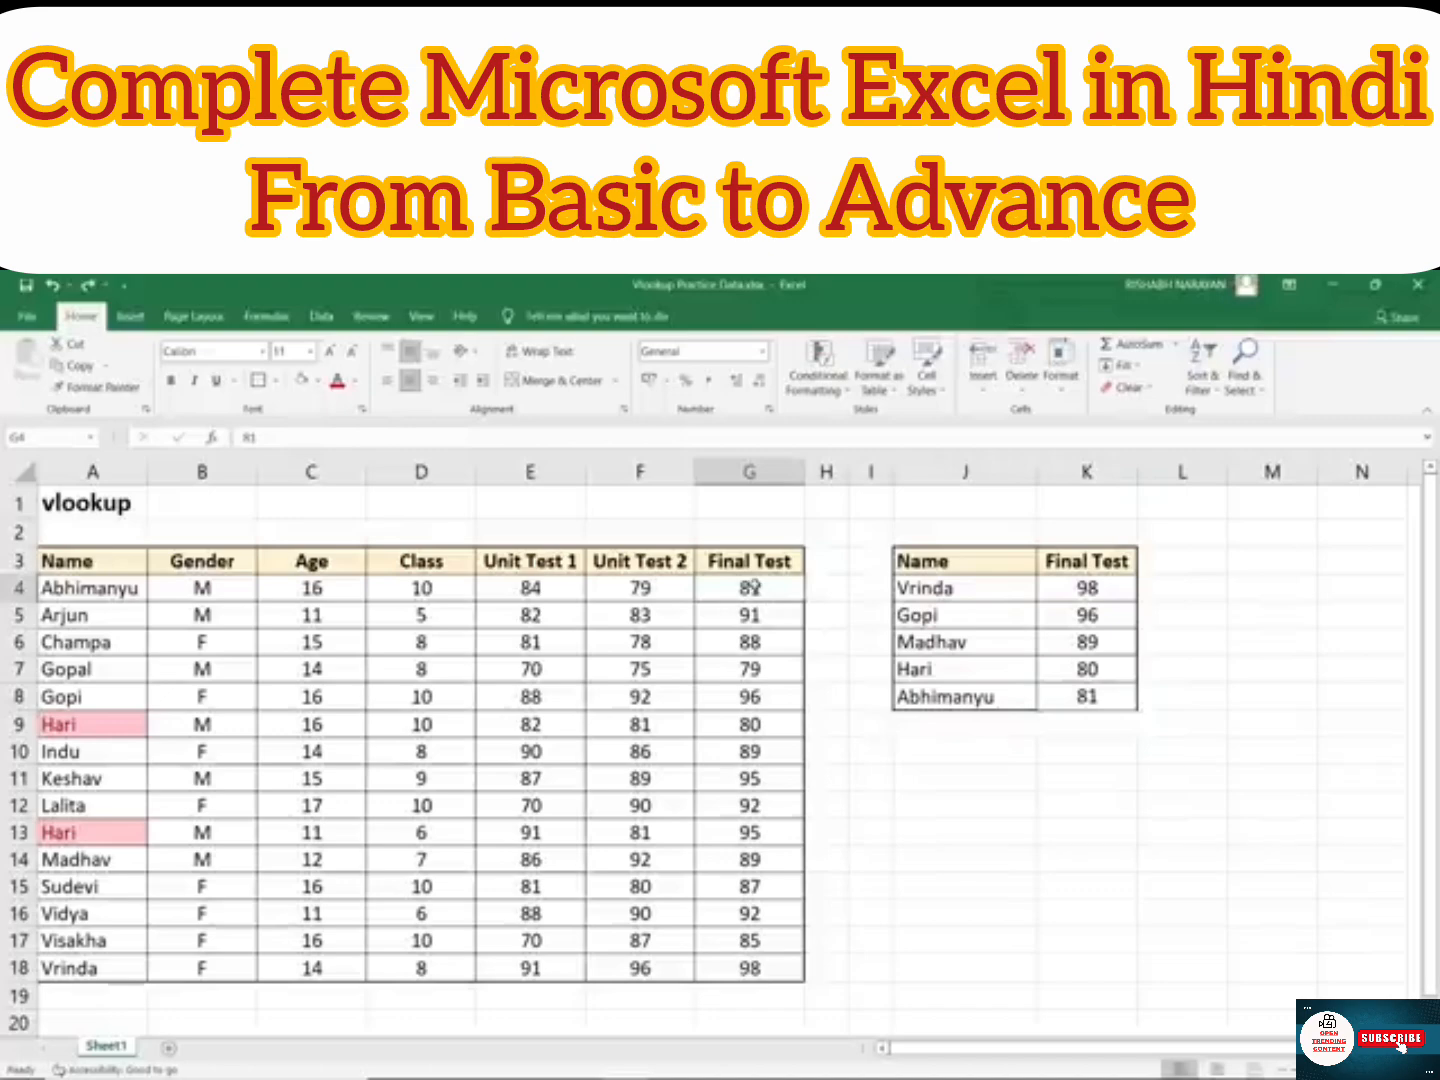
left_click(1100, 698)
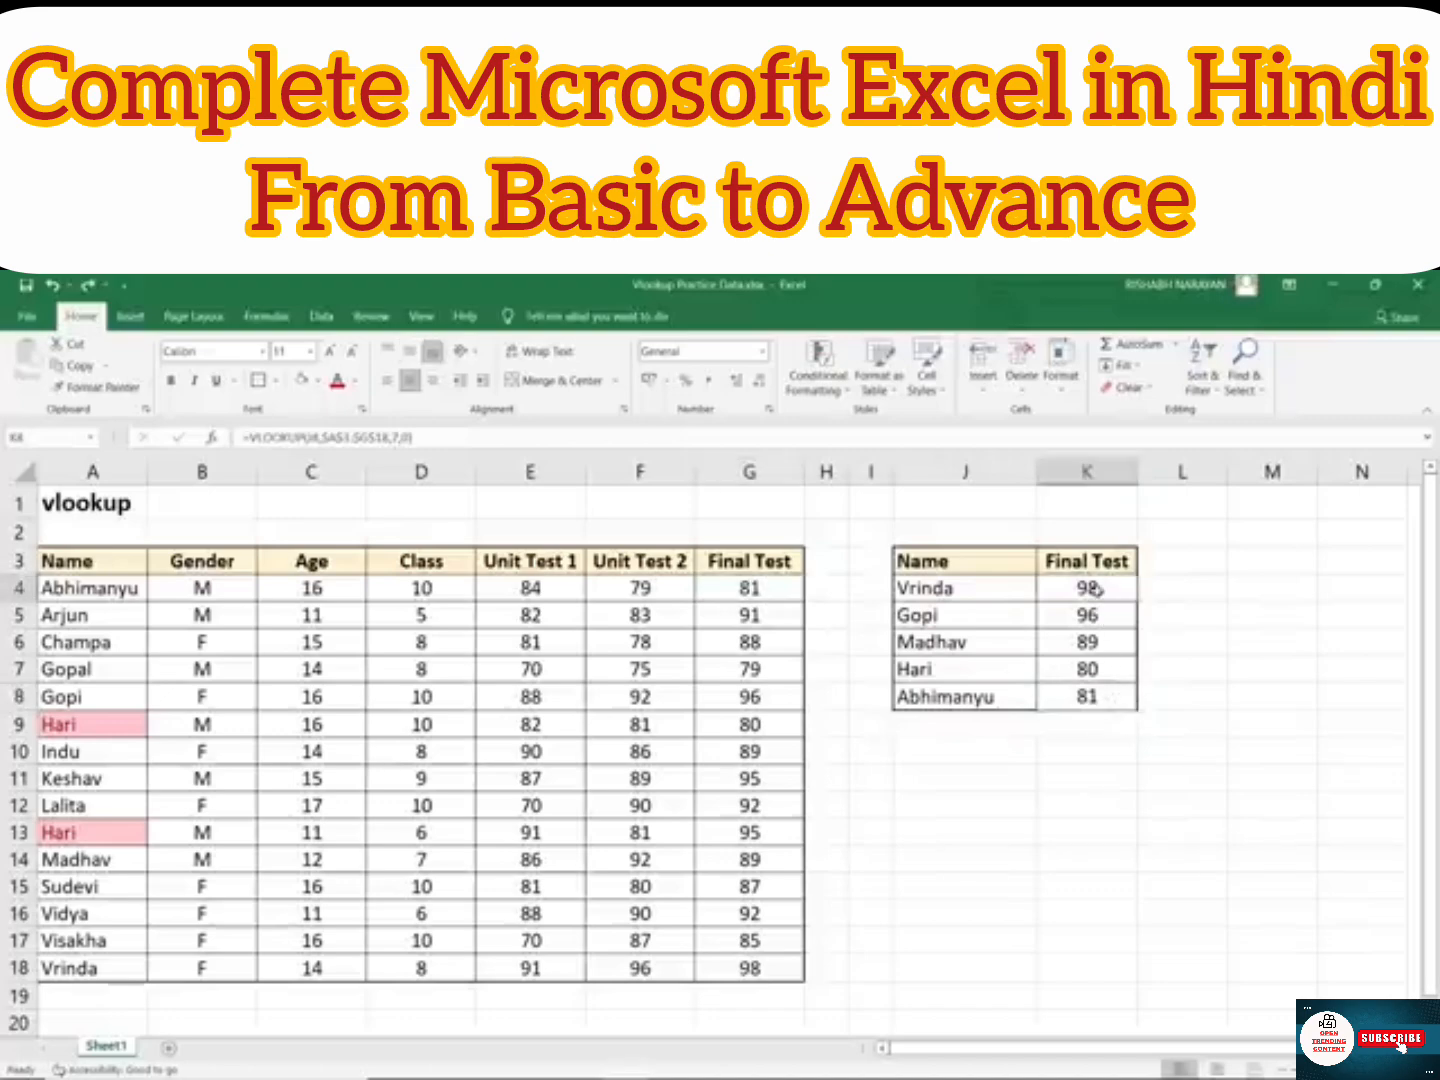
Step: Review the VLOOKUP results in K4:K8 and their names against the source mark in G4
left_click_drag(1090, 589, 1095, 699)
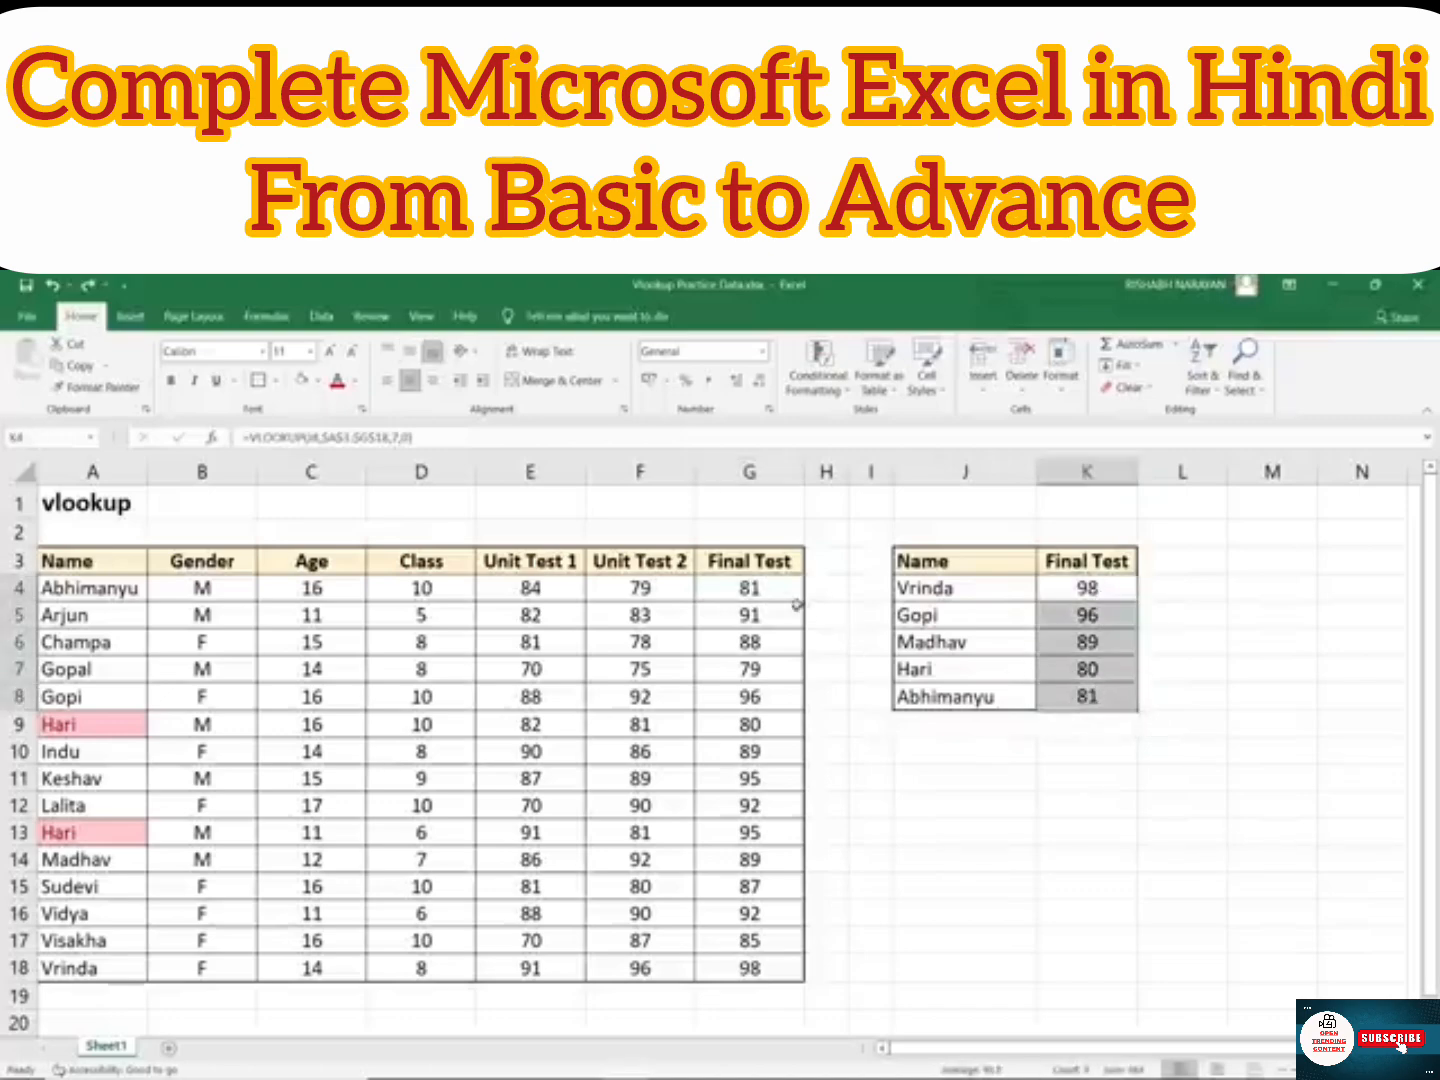
left_click(772, 589)
left_click_drag(1114, 590, 980, 698)
left_click(1068, 581)
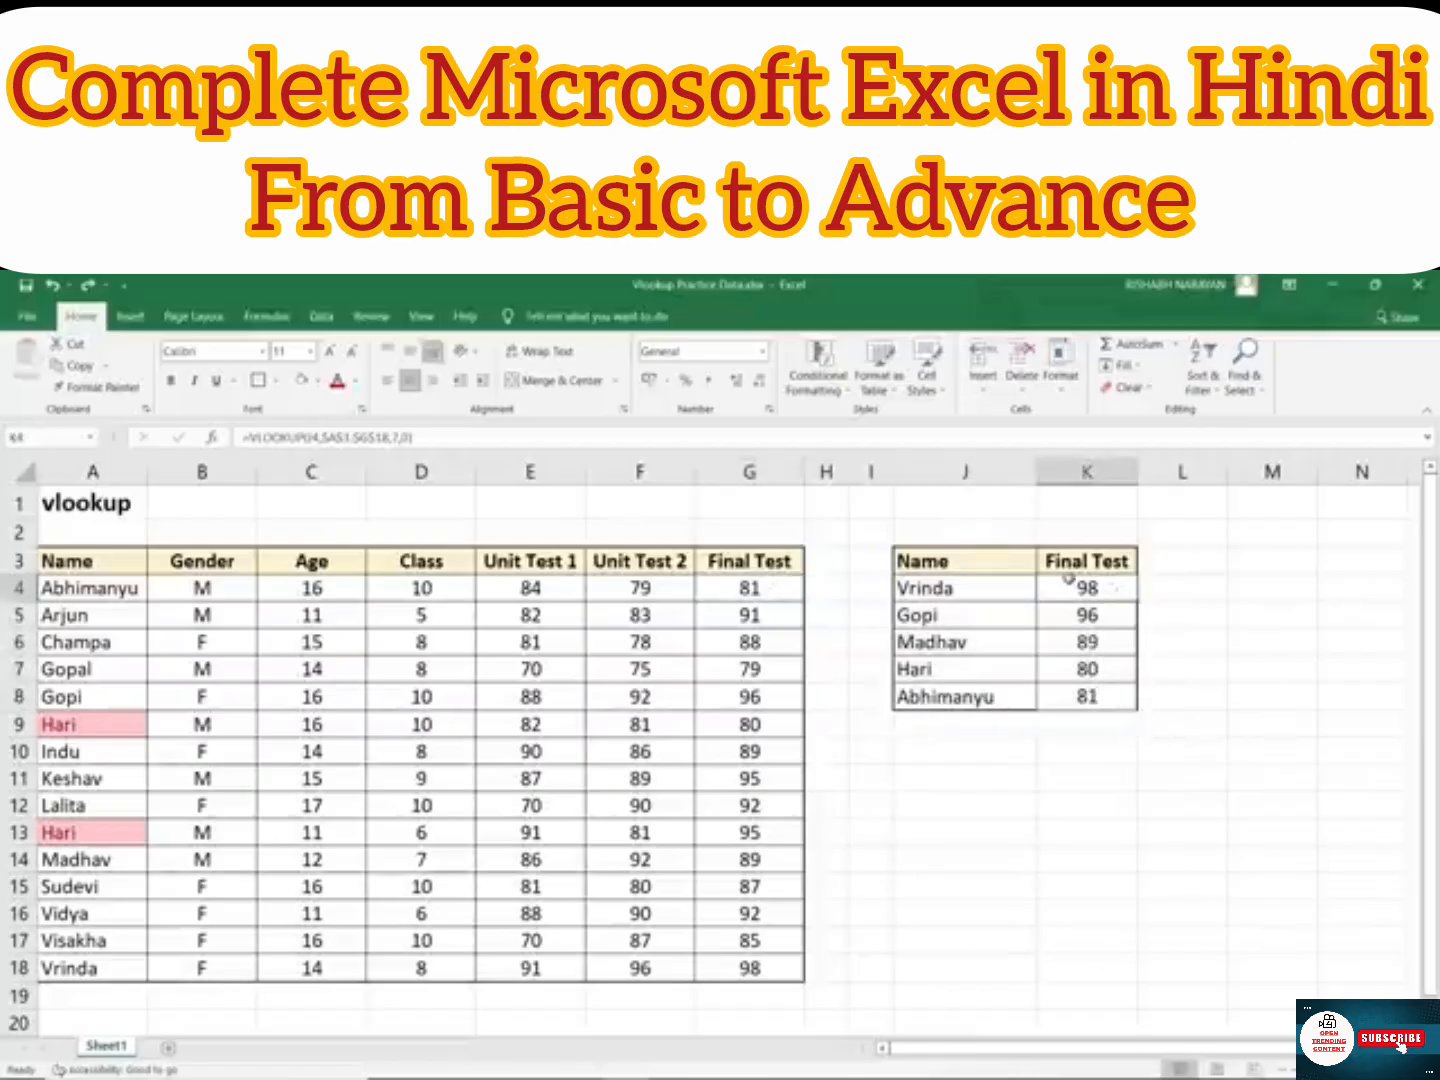
left_click_drag(943, 560, 1090, 675)
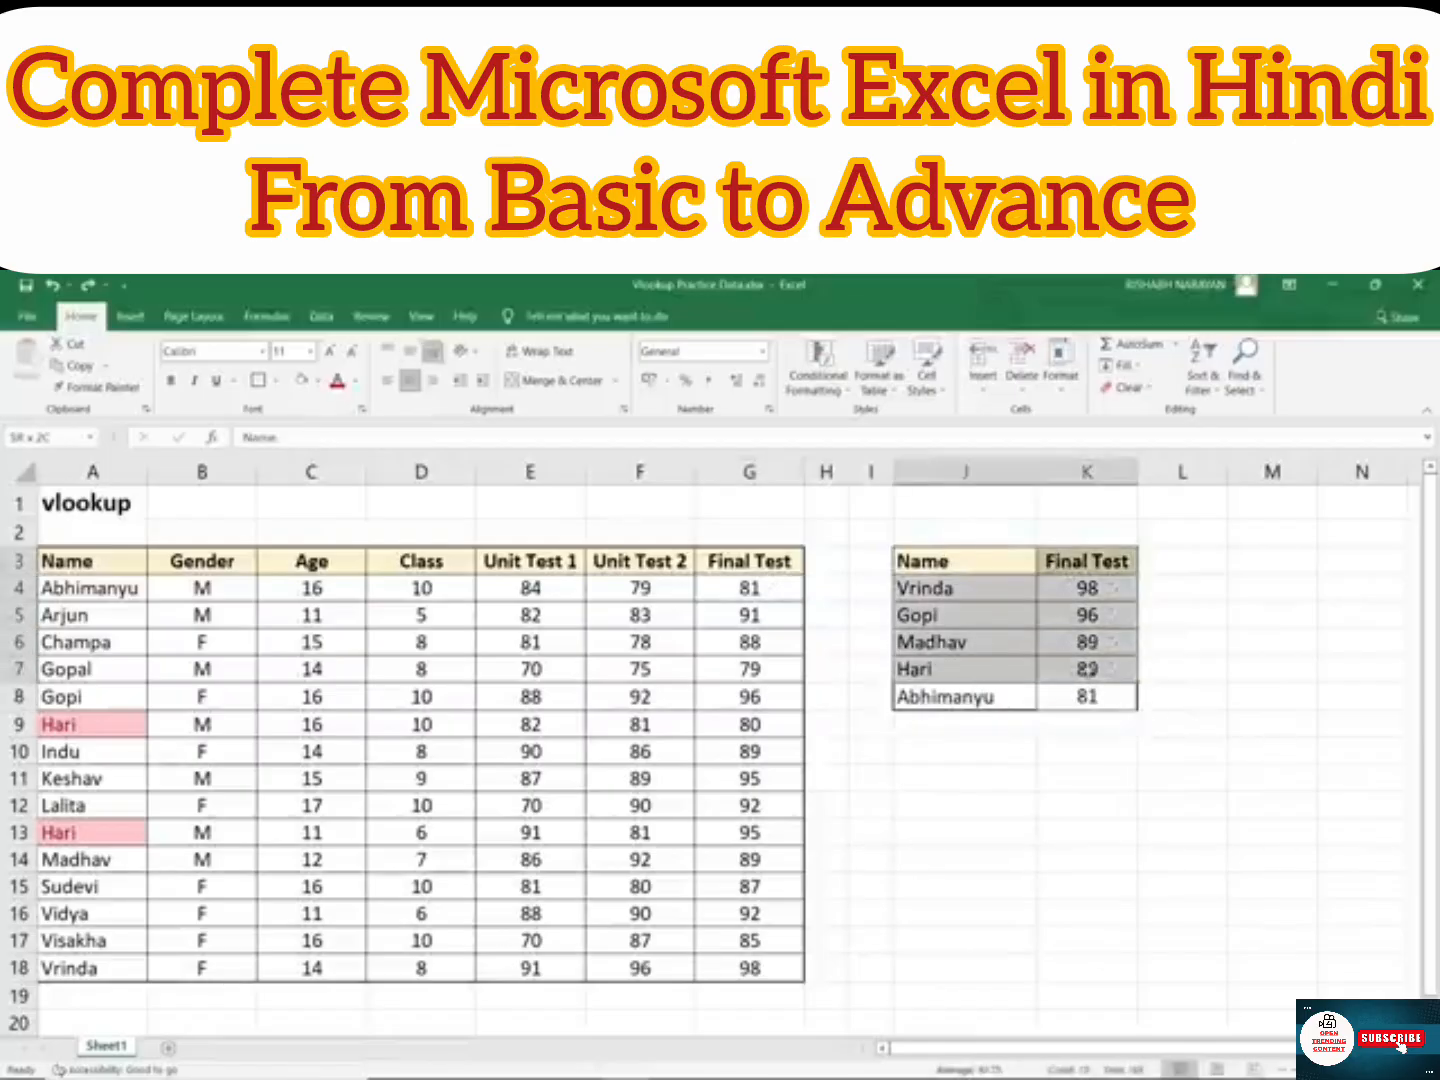
left_click(1083, 589)
left_click_drag(1091, 589, 1100, 697)
left_click(1092, 588)
Step: Copy the VLOOKUP results in K4:K8 and paste them over the same cells as values only
left_click_drag(1097, 589, 1117, 692)
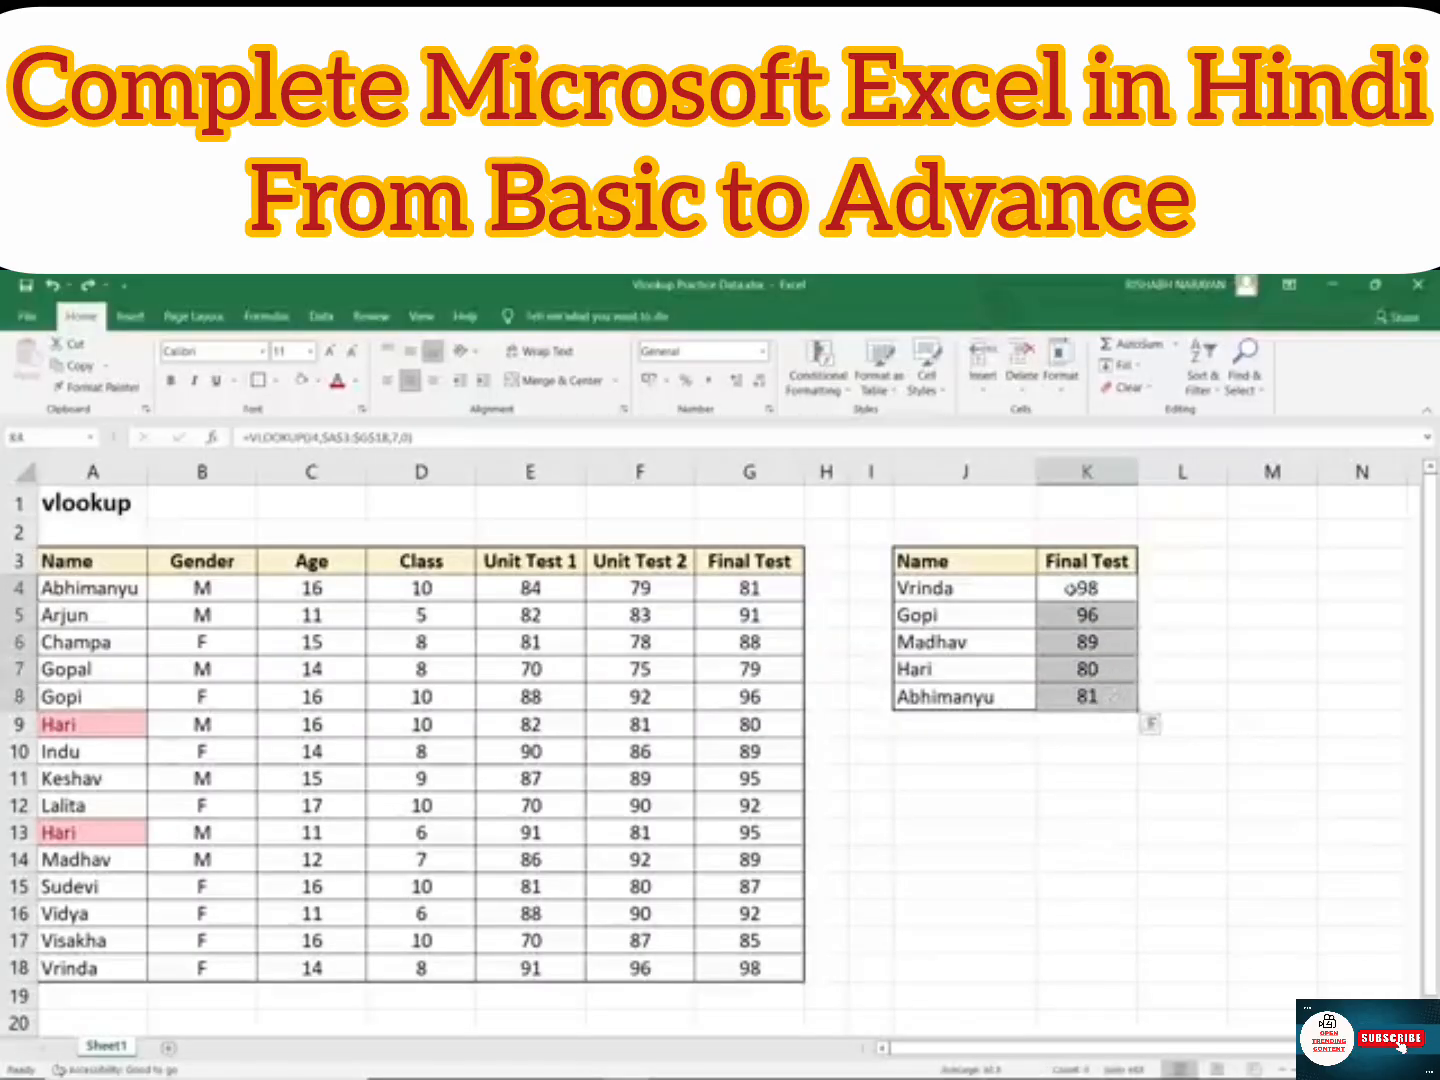
key("ctrl+c")
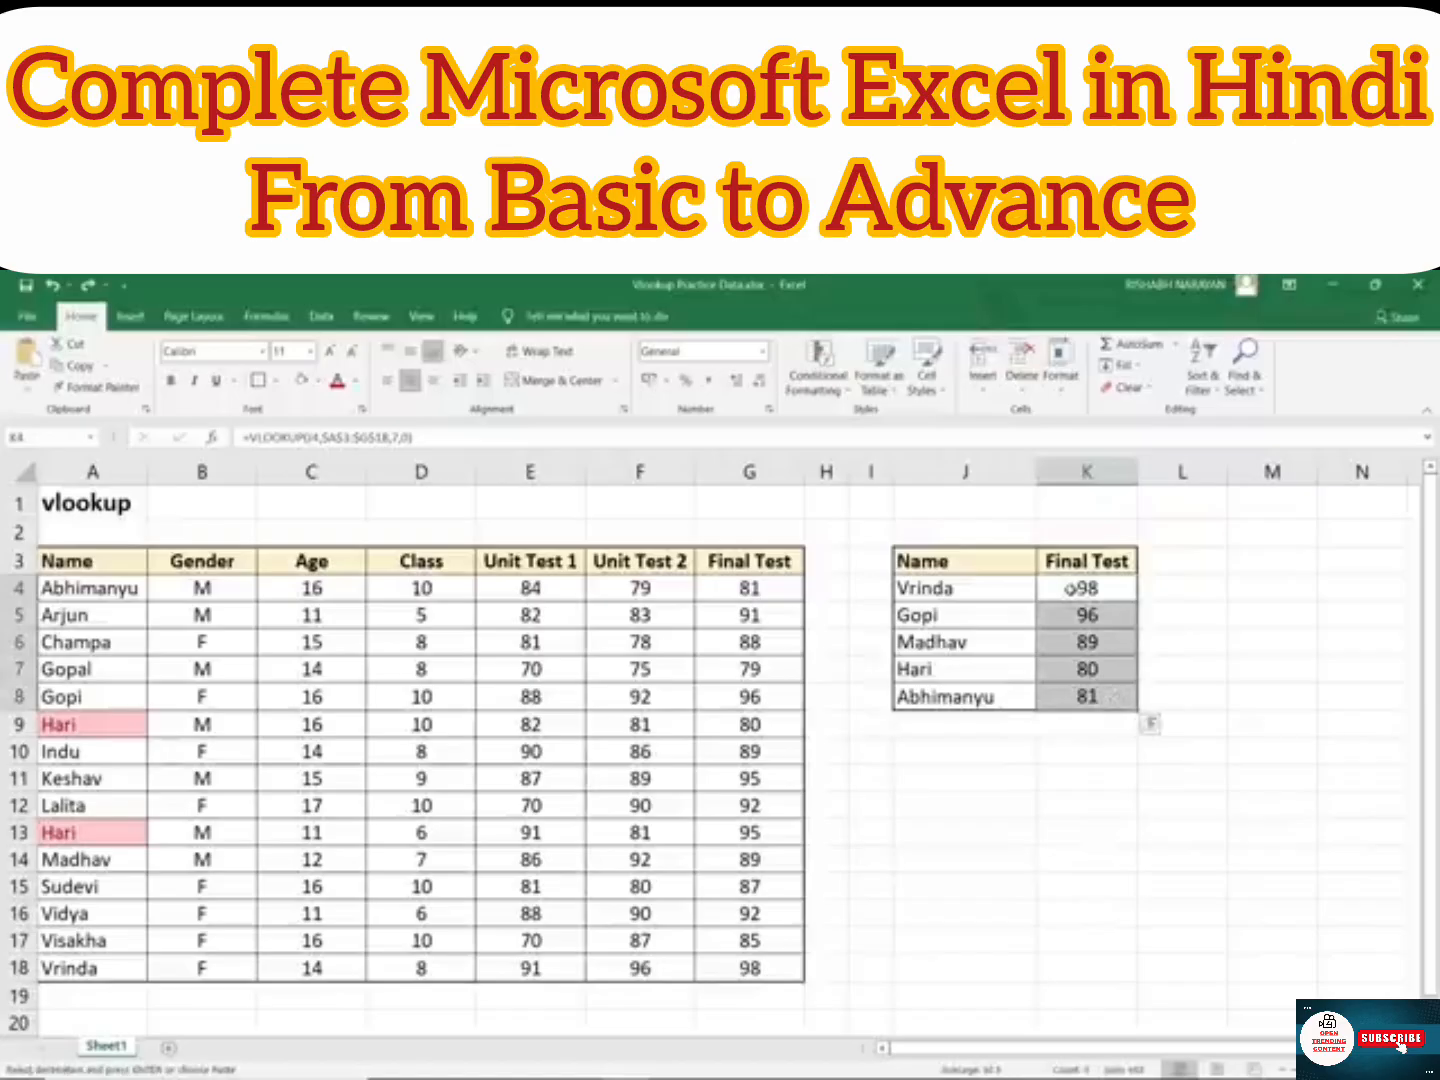
right_click(1069, 588)
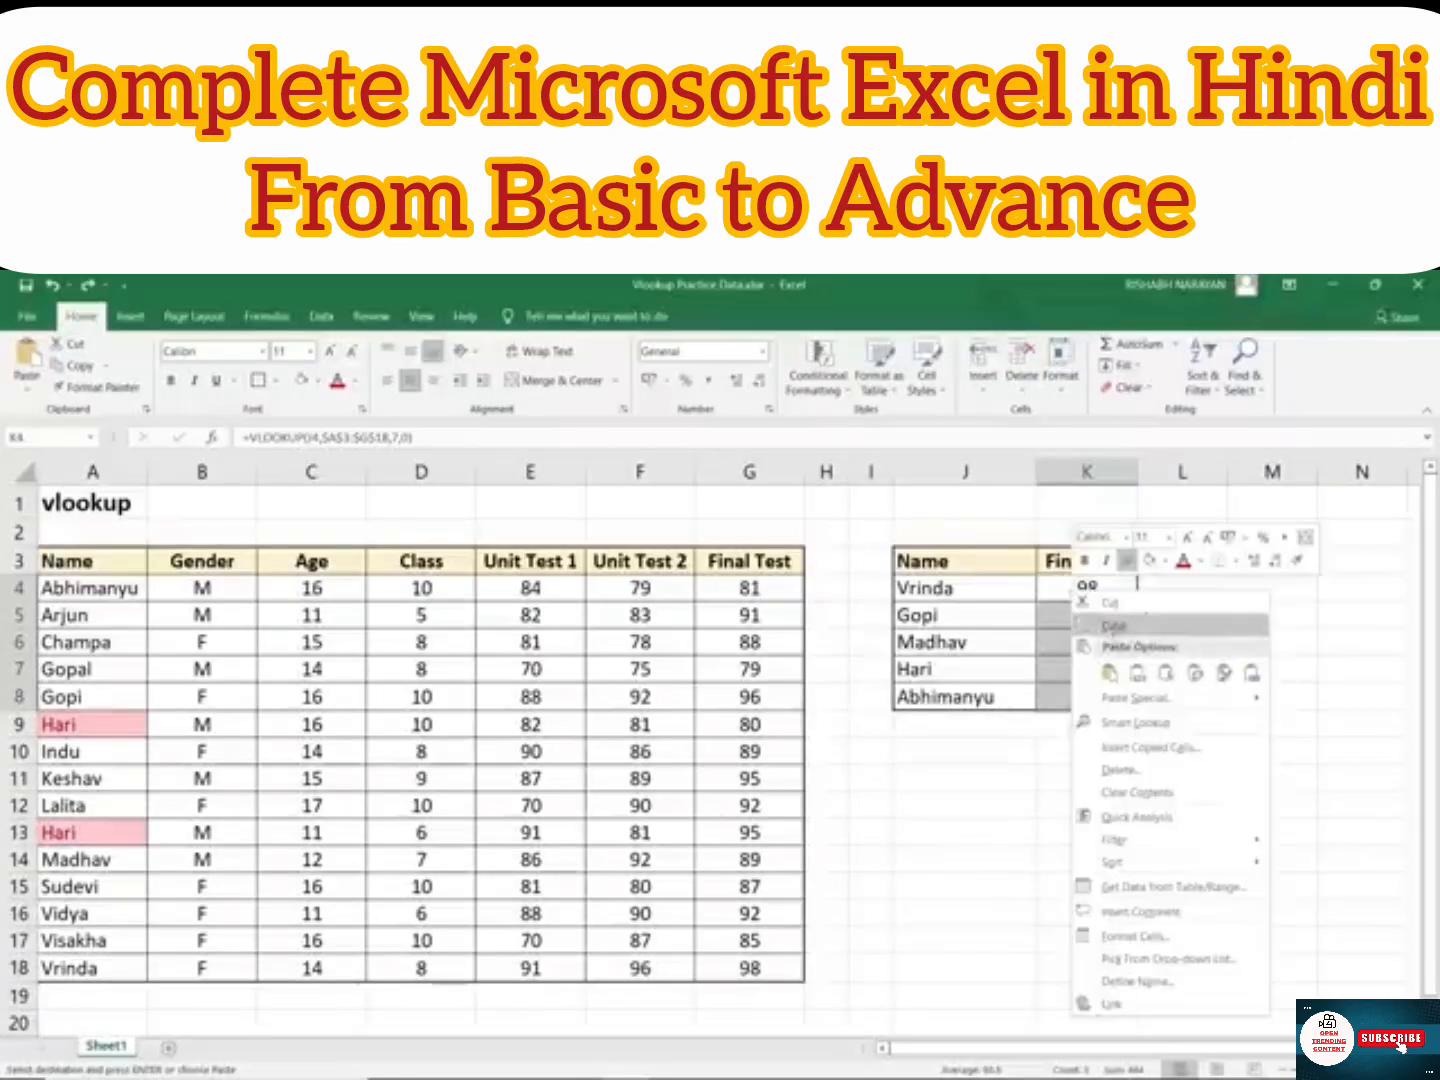
left_click(1139, 672)
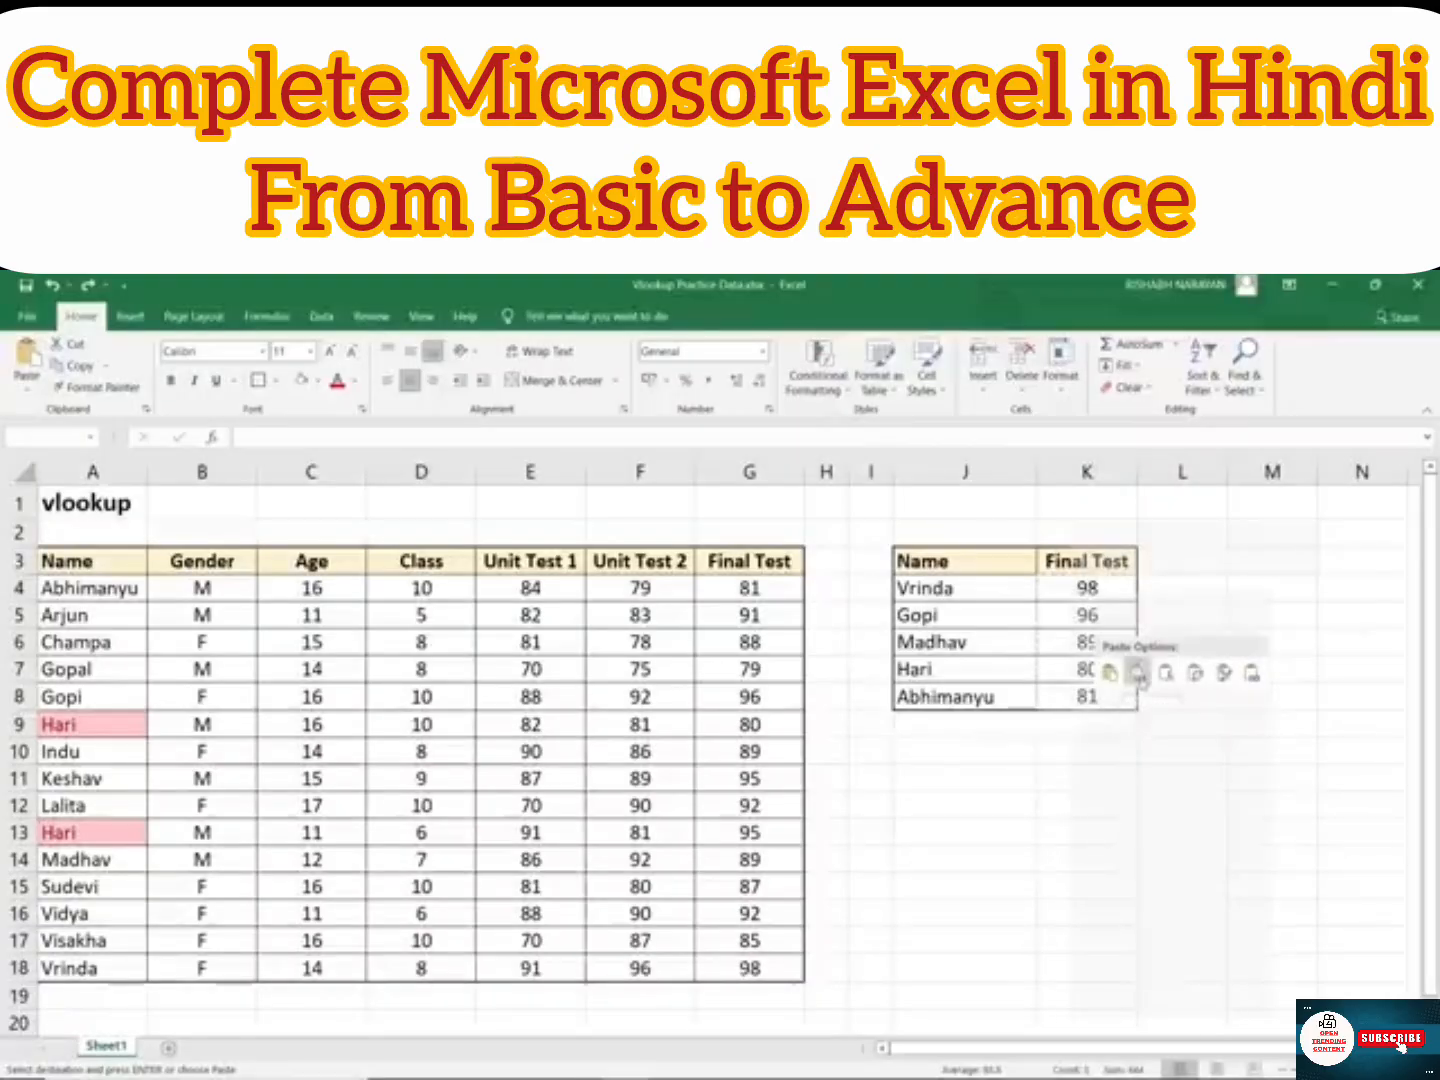
left_click(1138, 673)
Step: Check the contents of the Final Test result cells in K4:K8 for plain values instead of formulas
left_click(1087, 589)
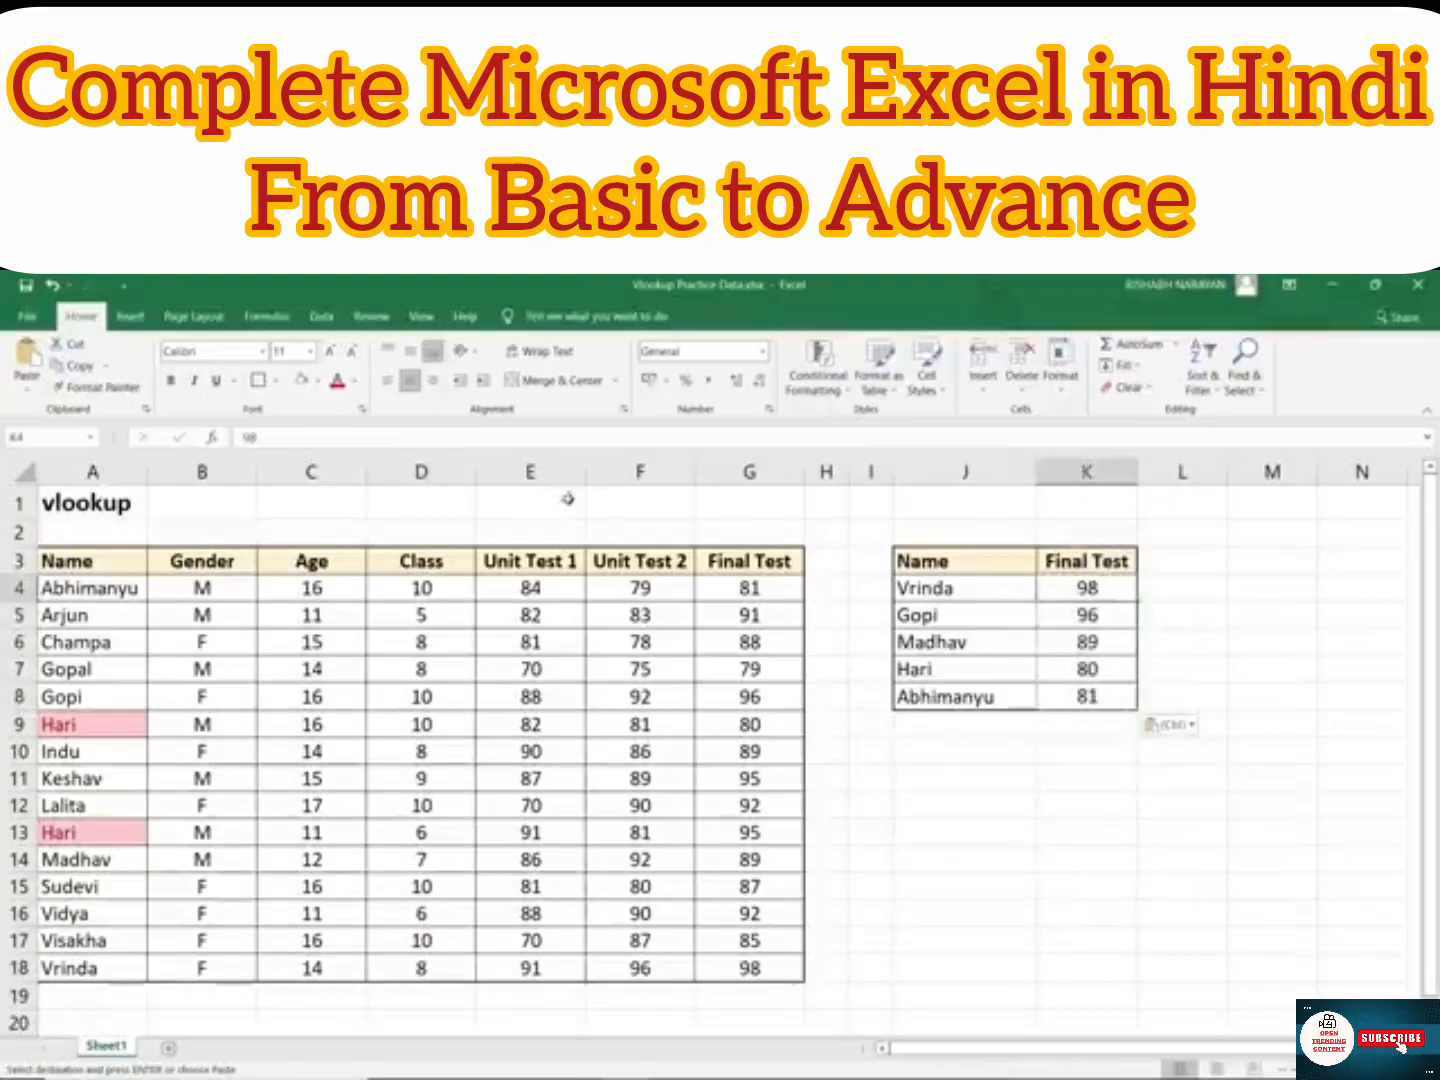
left_click(272, 437)
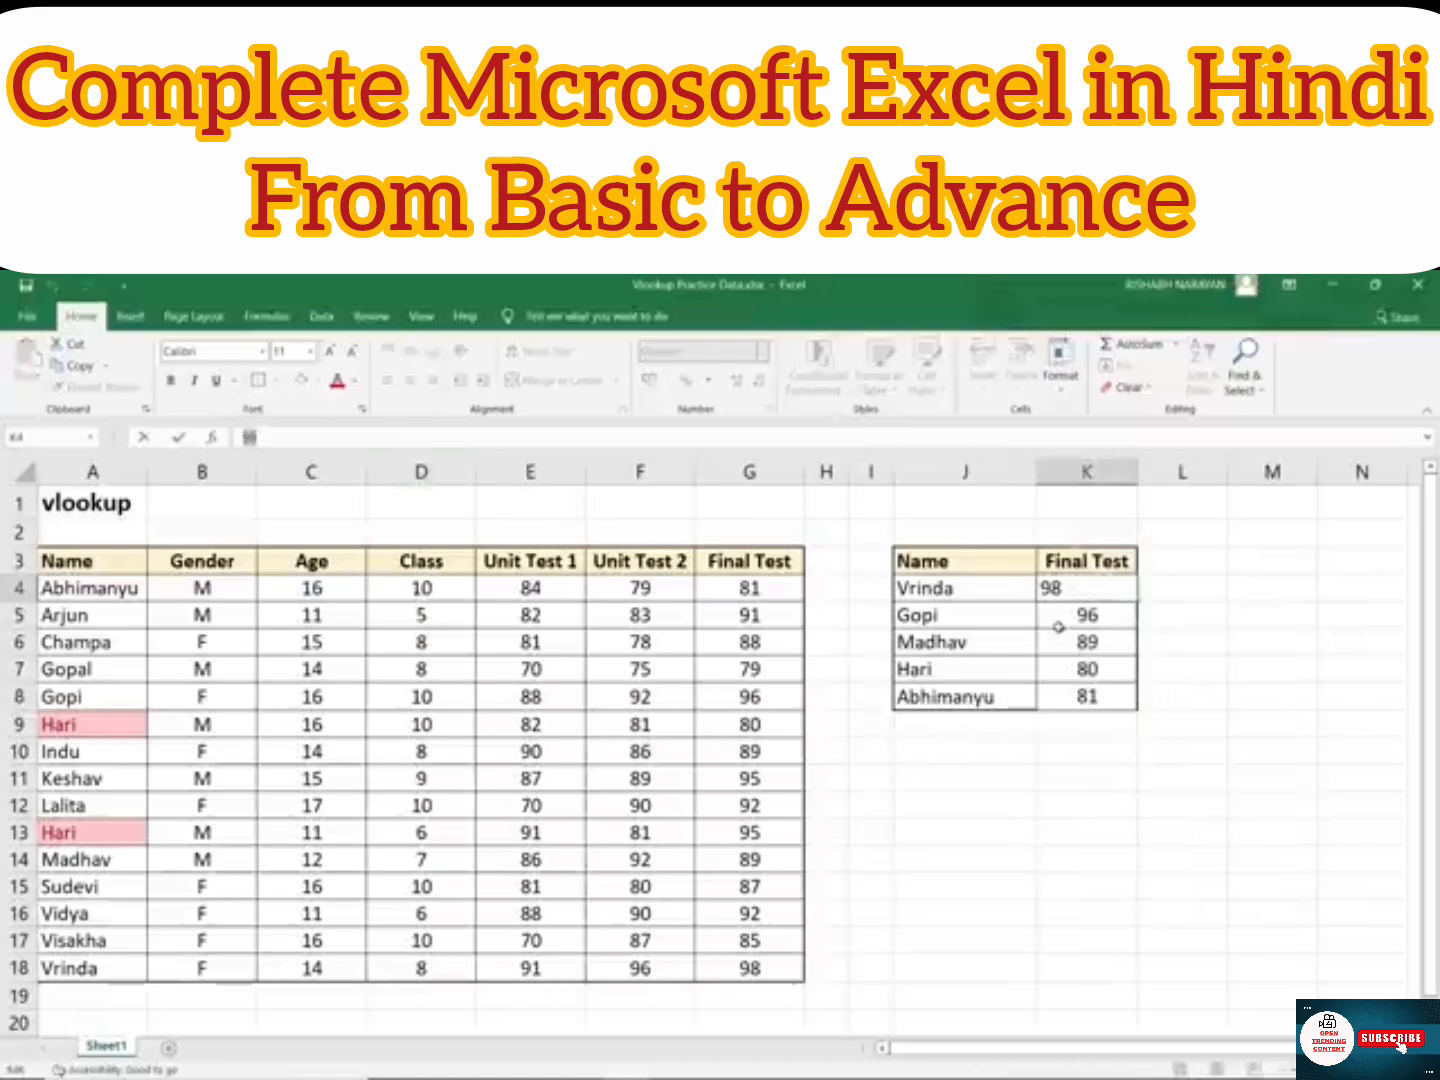
left_click(1058, 628)
left_click(249, 436)
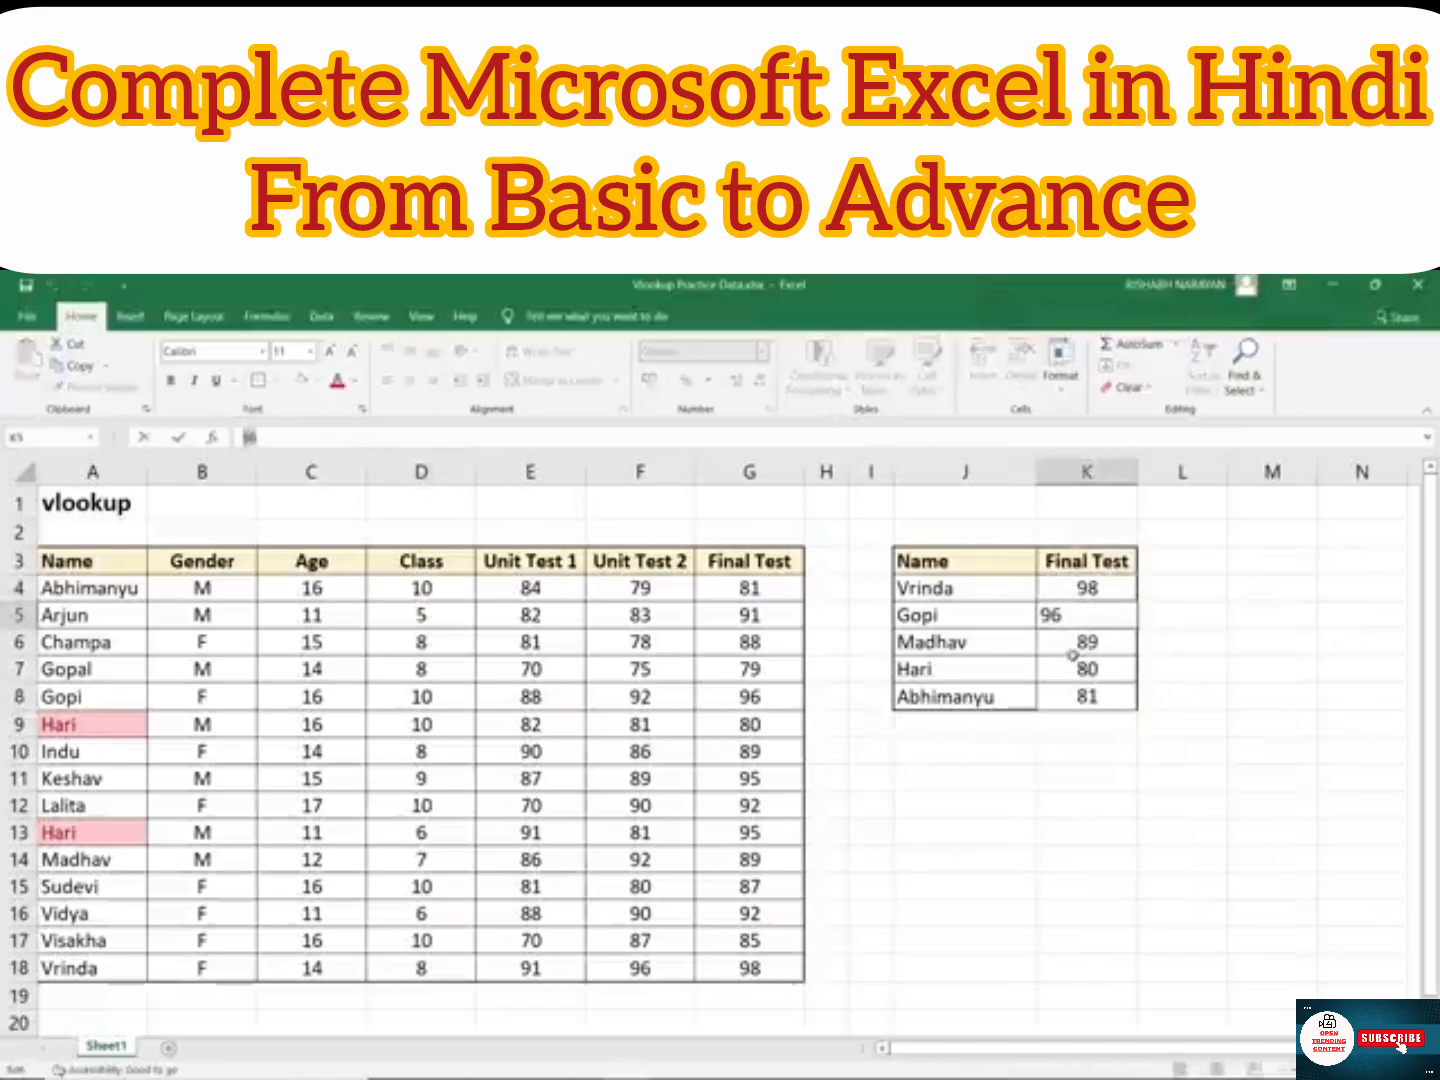
key("Return")
left_click(1078, 672)
left_click(1075, 699)
left_click(1070, 591)
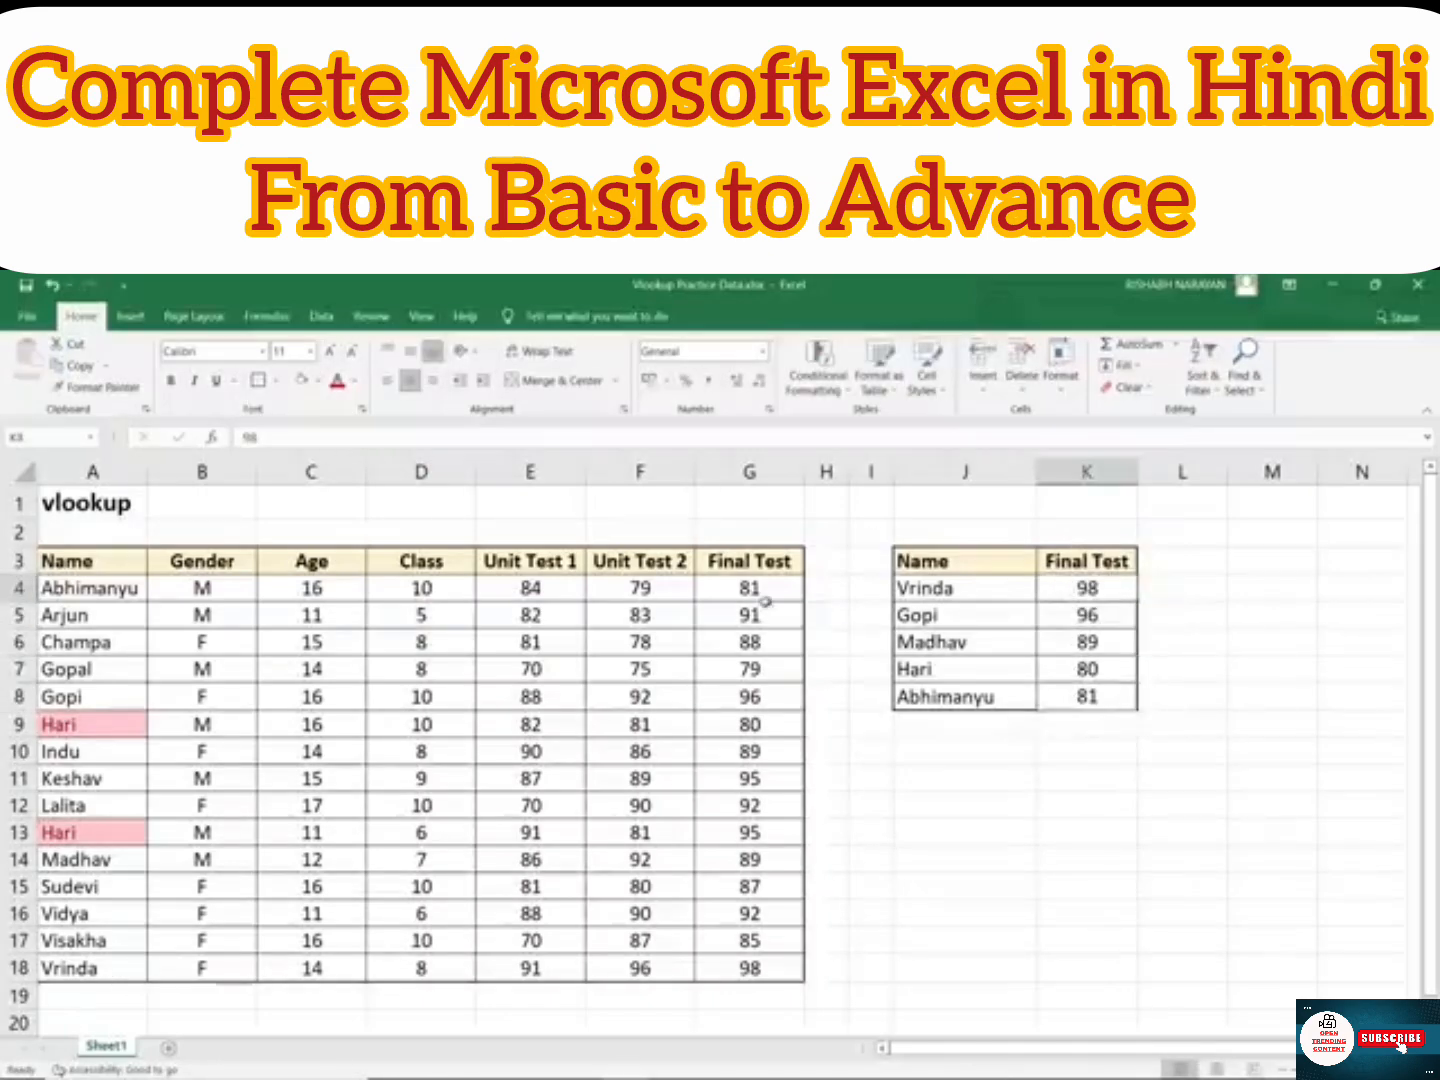
Step: Set the Final Test mark in G4 to 100 and check whether the pasted value in K8 follows
left_click(752, 594)
type("10")
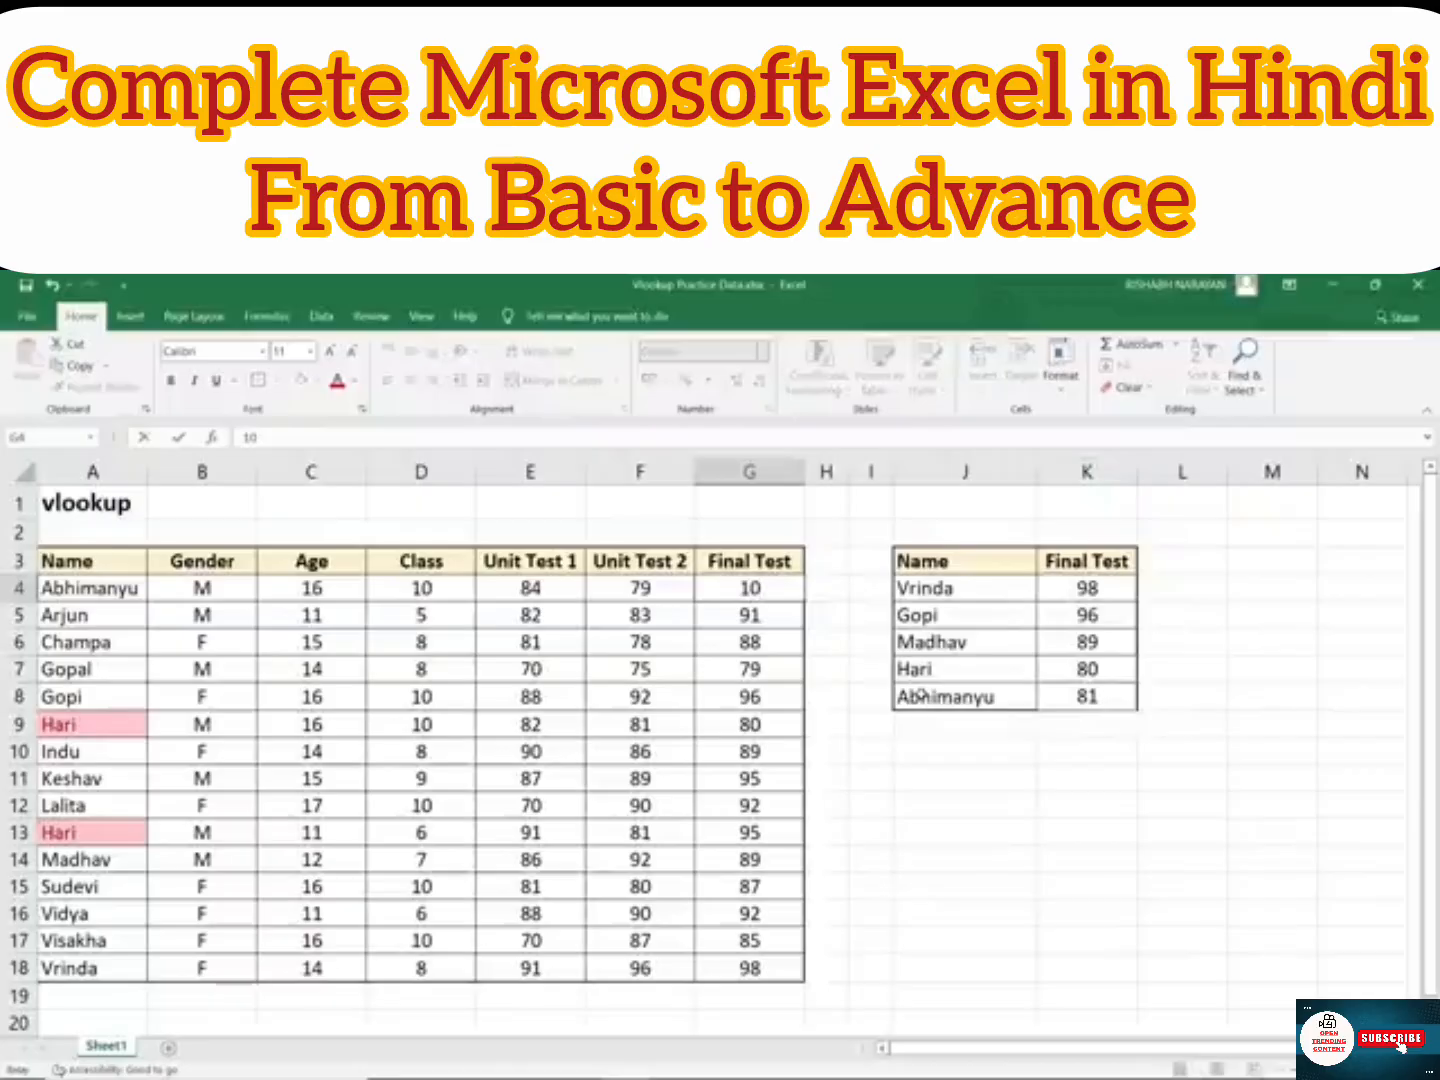
type("0")
key("Return")
left_click(1128, 703)
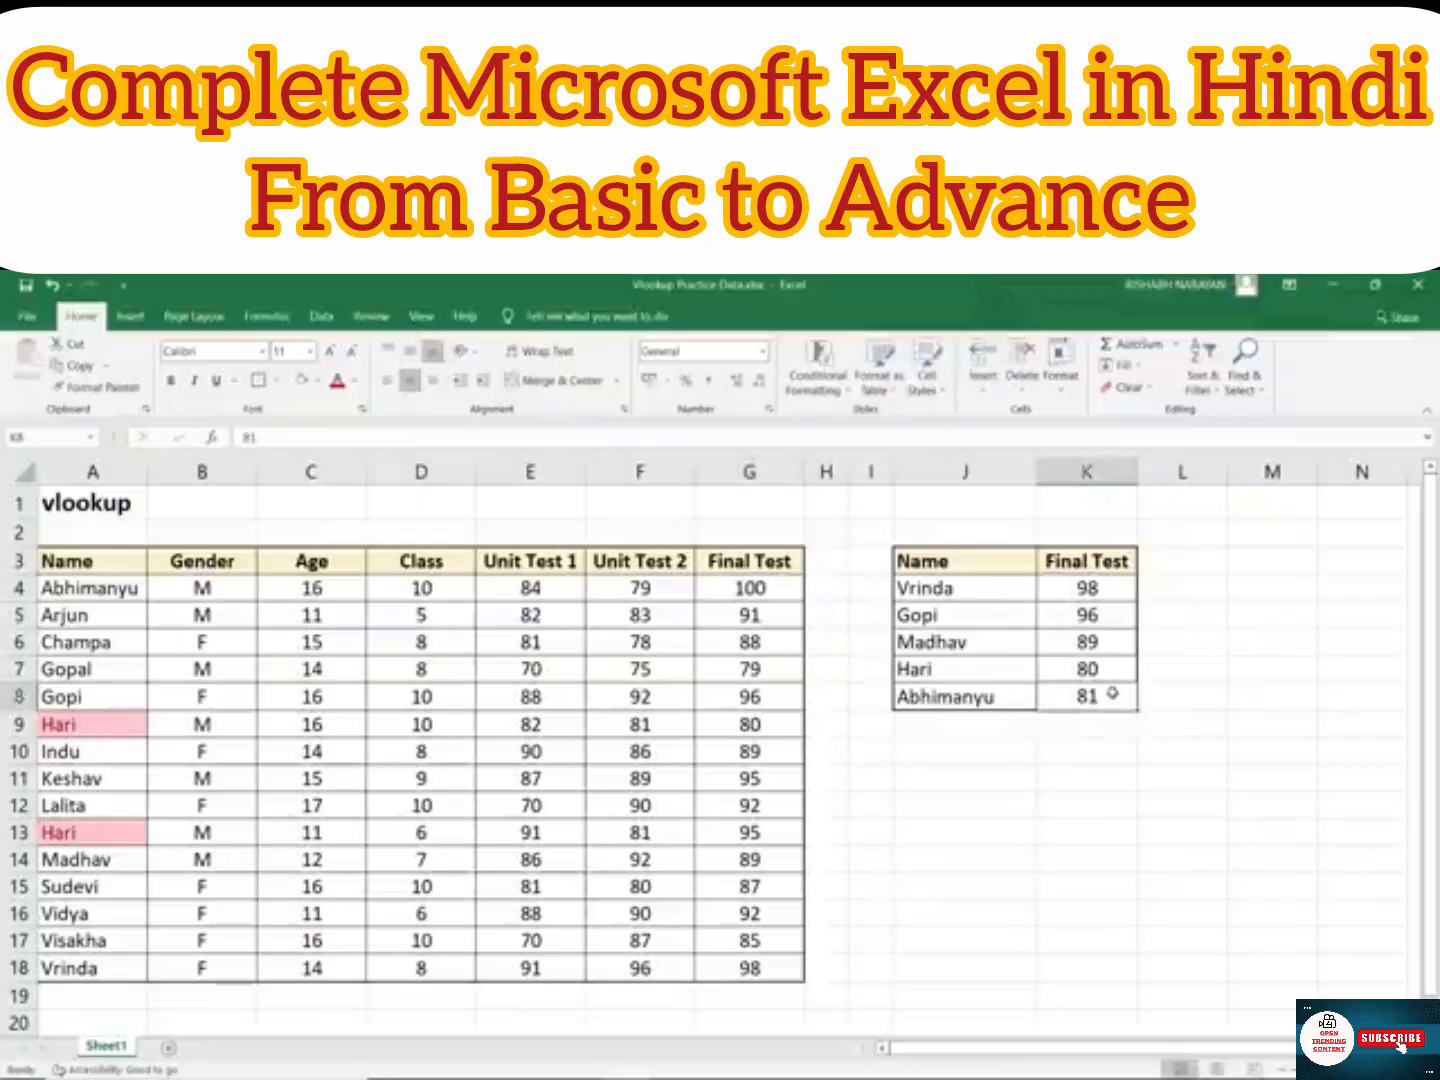
Step: Look over the pasted results in K4:K8, and undo the last two changes
left_click_drag(1110, 589, 1124, 716)
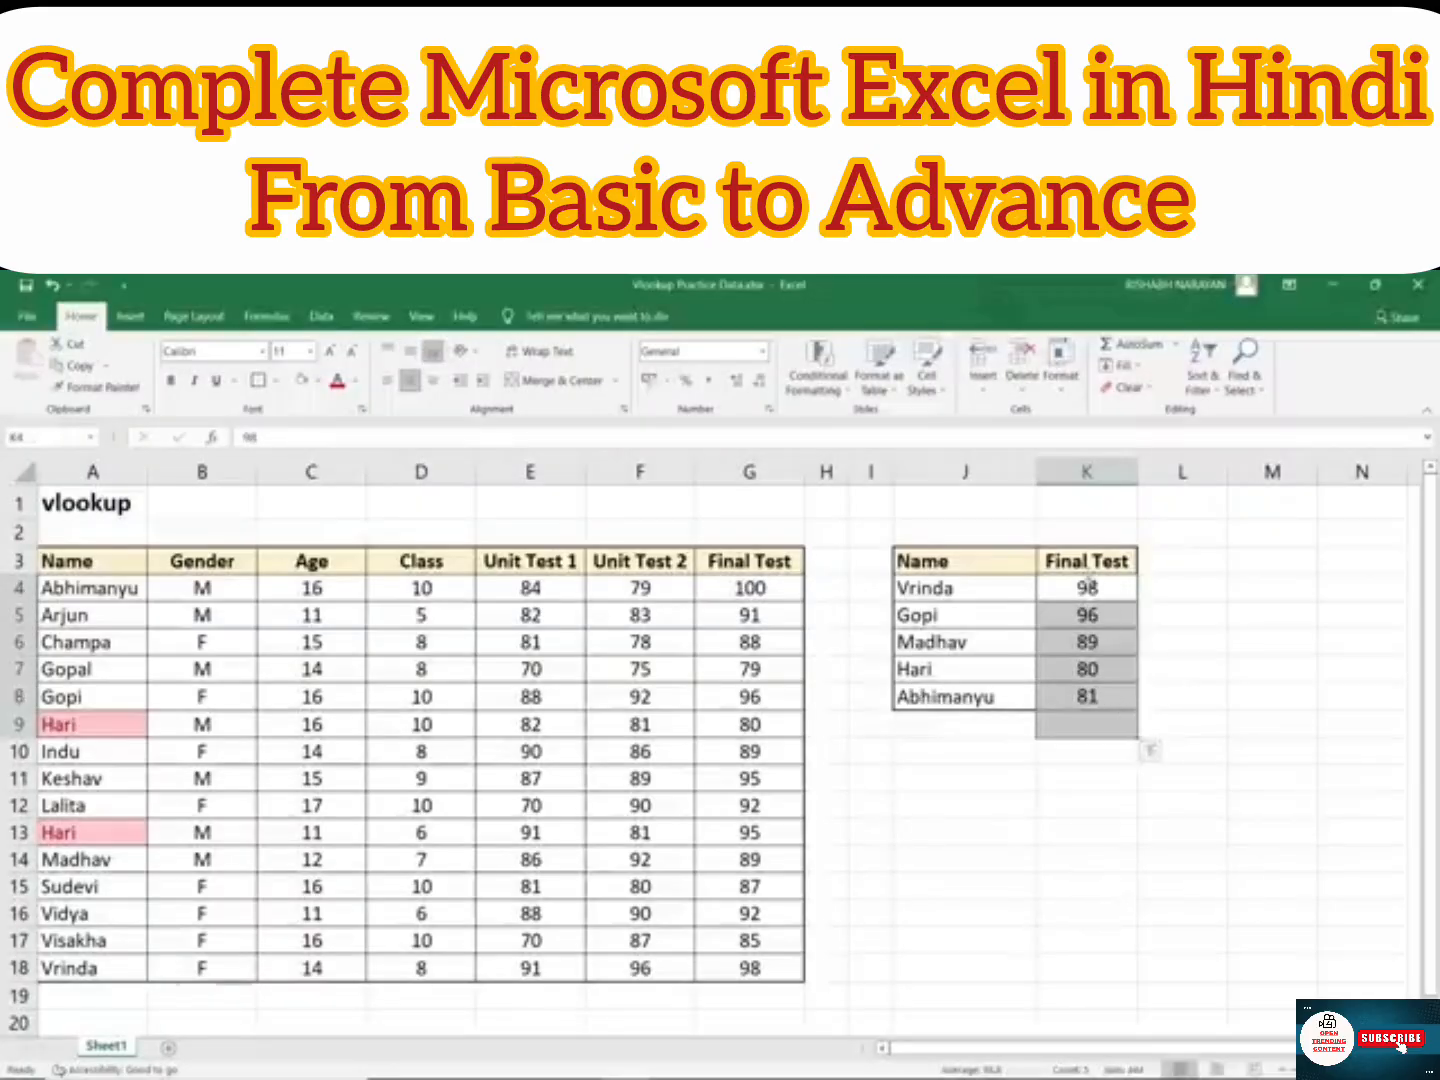
left_click(1090, 582)
key("ctrl+z")
key("ctrl+z")
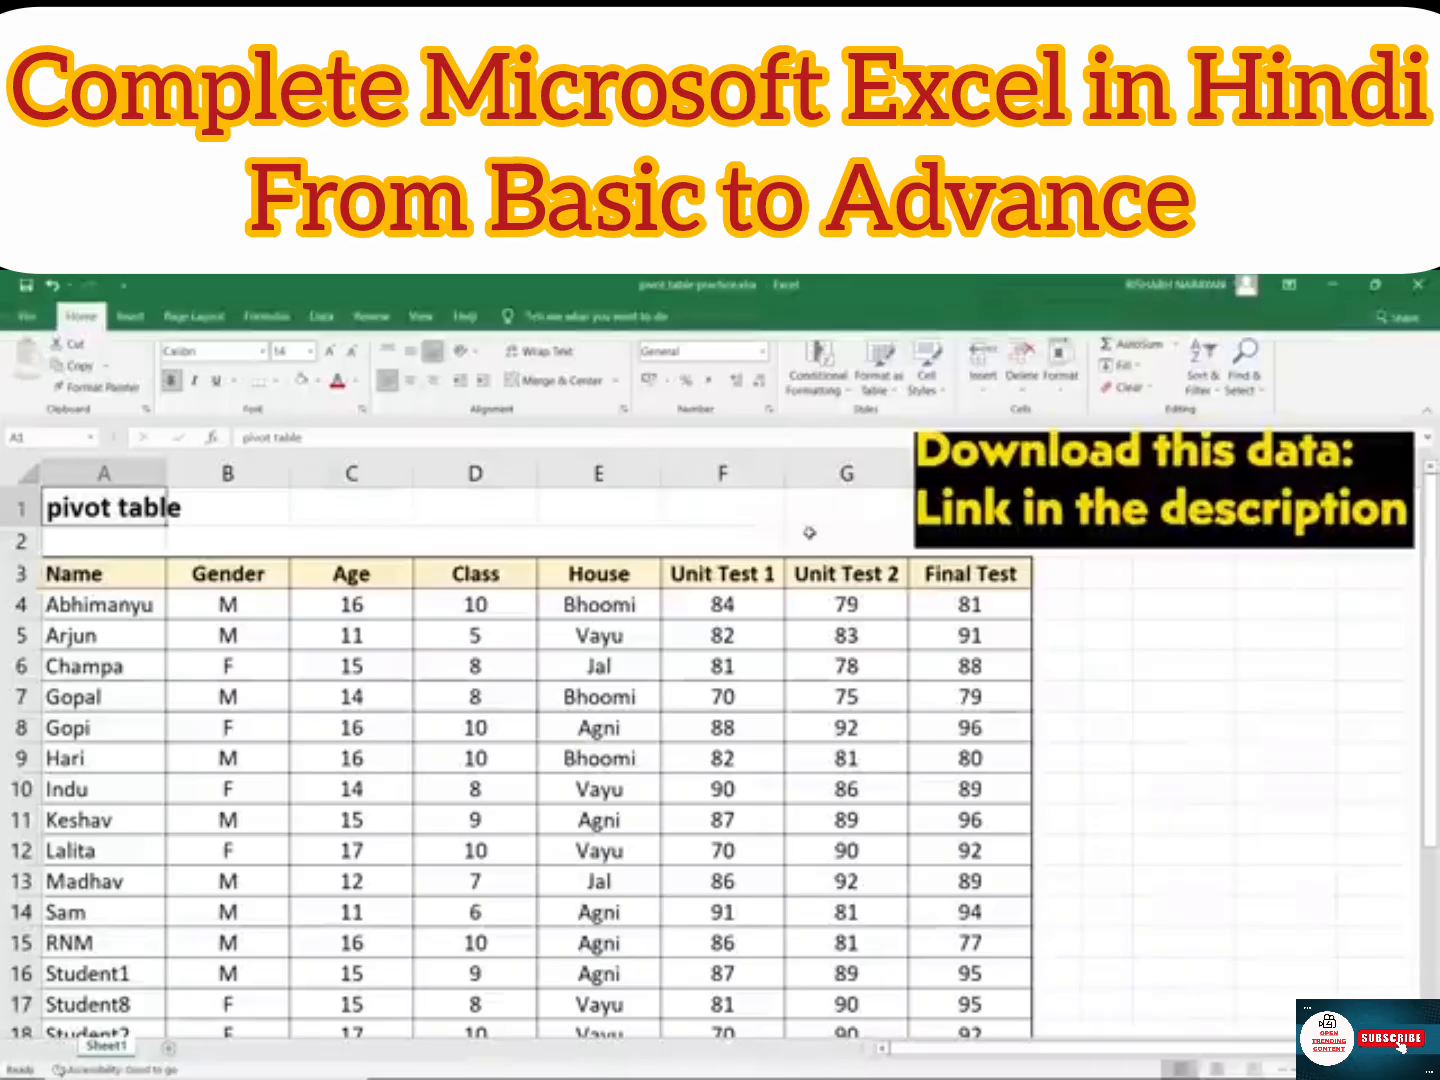
Step: Examine the Name, Gender and House columns in the pivot table practice data
left_click(103, 571)
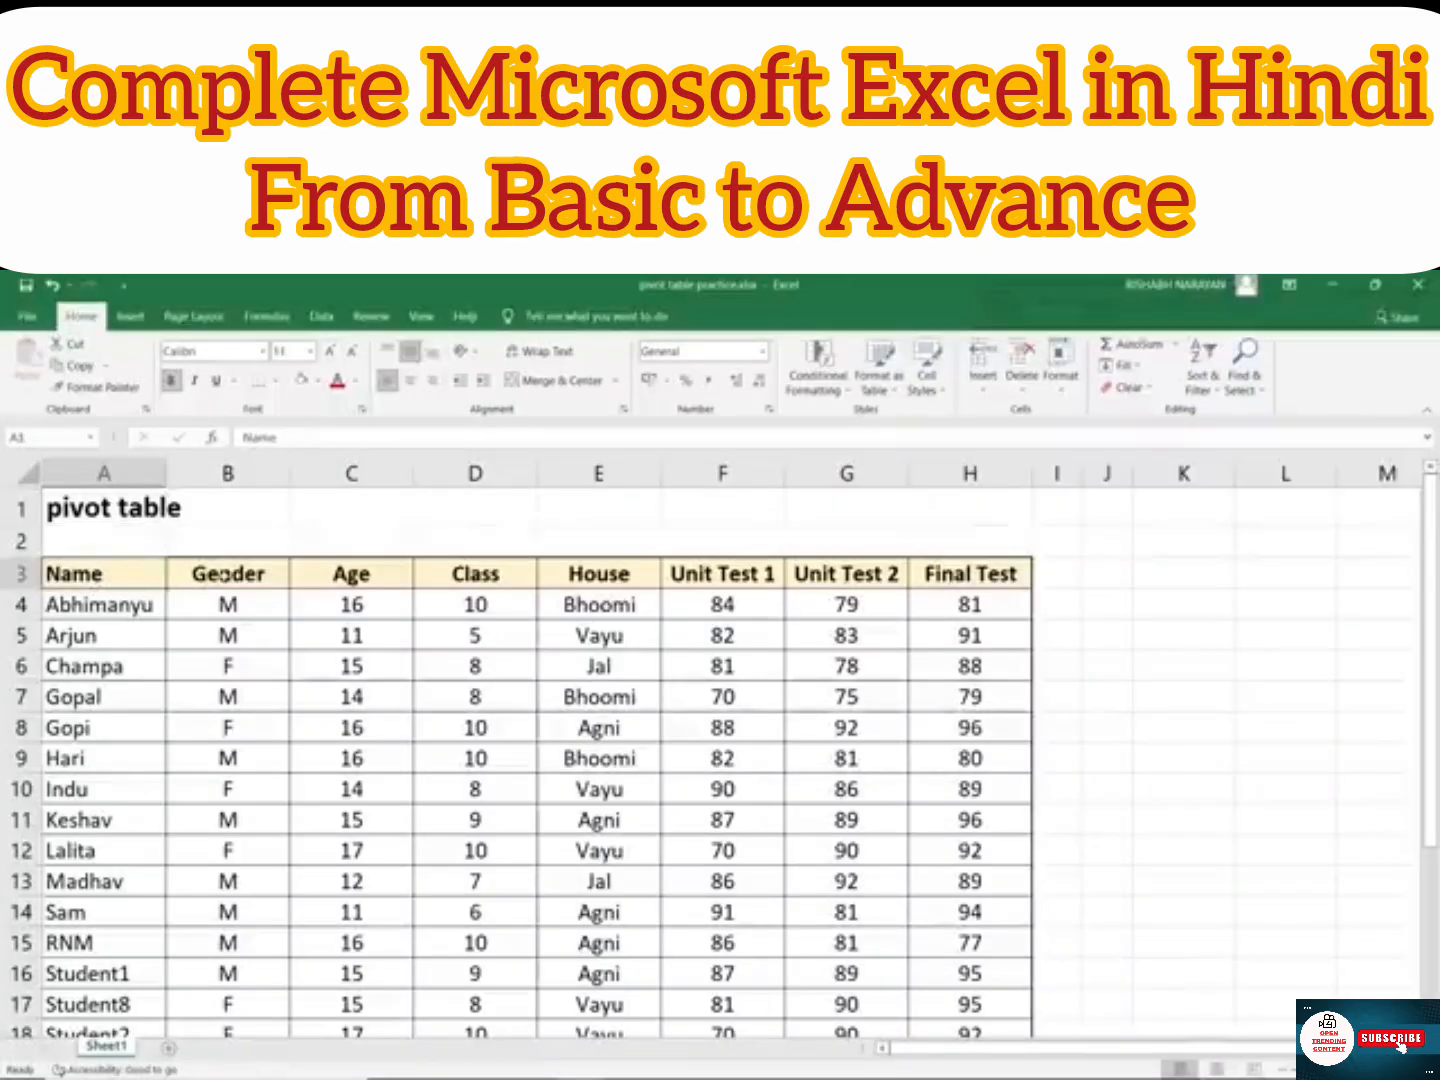
left_click(229, 573)
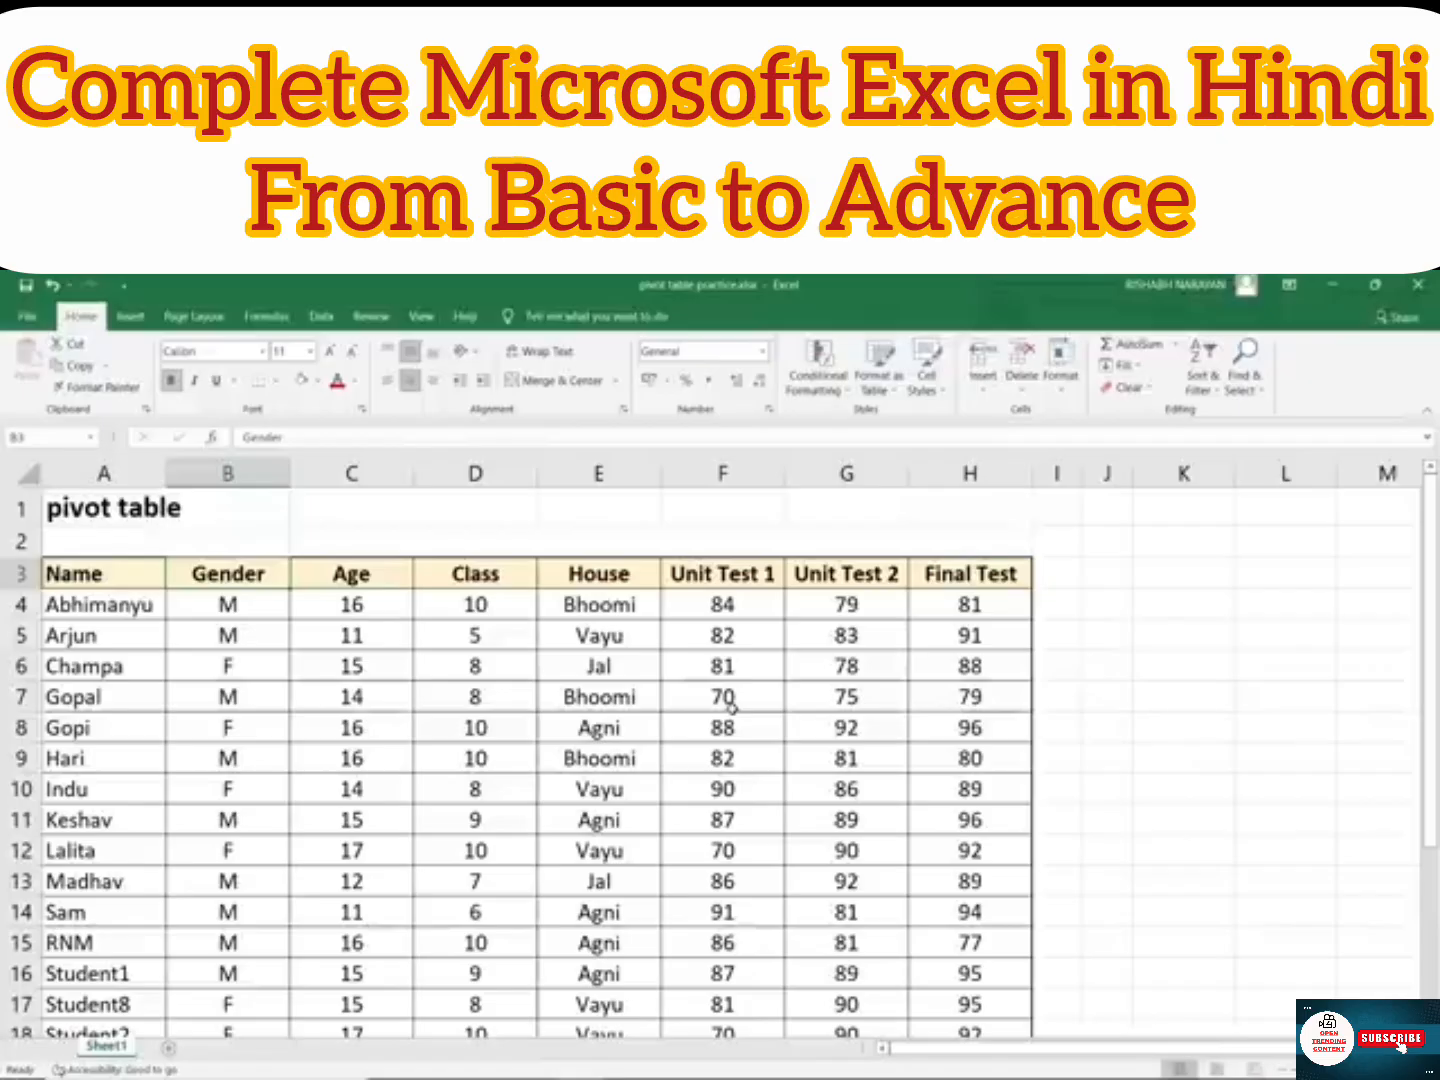
left_click(616, 600)
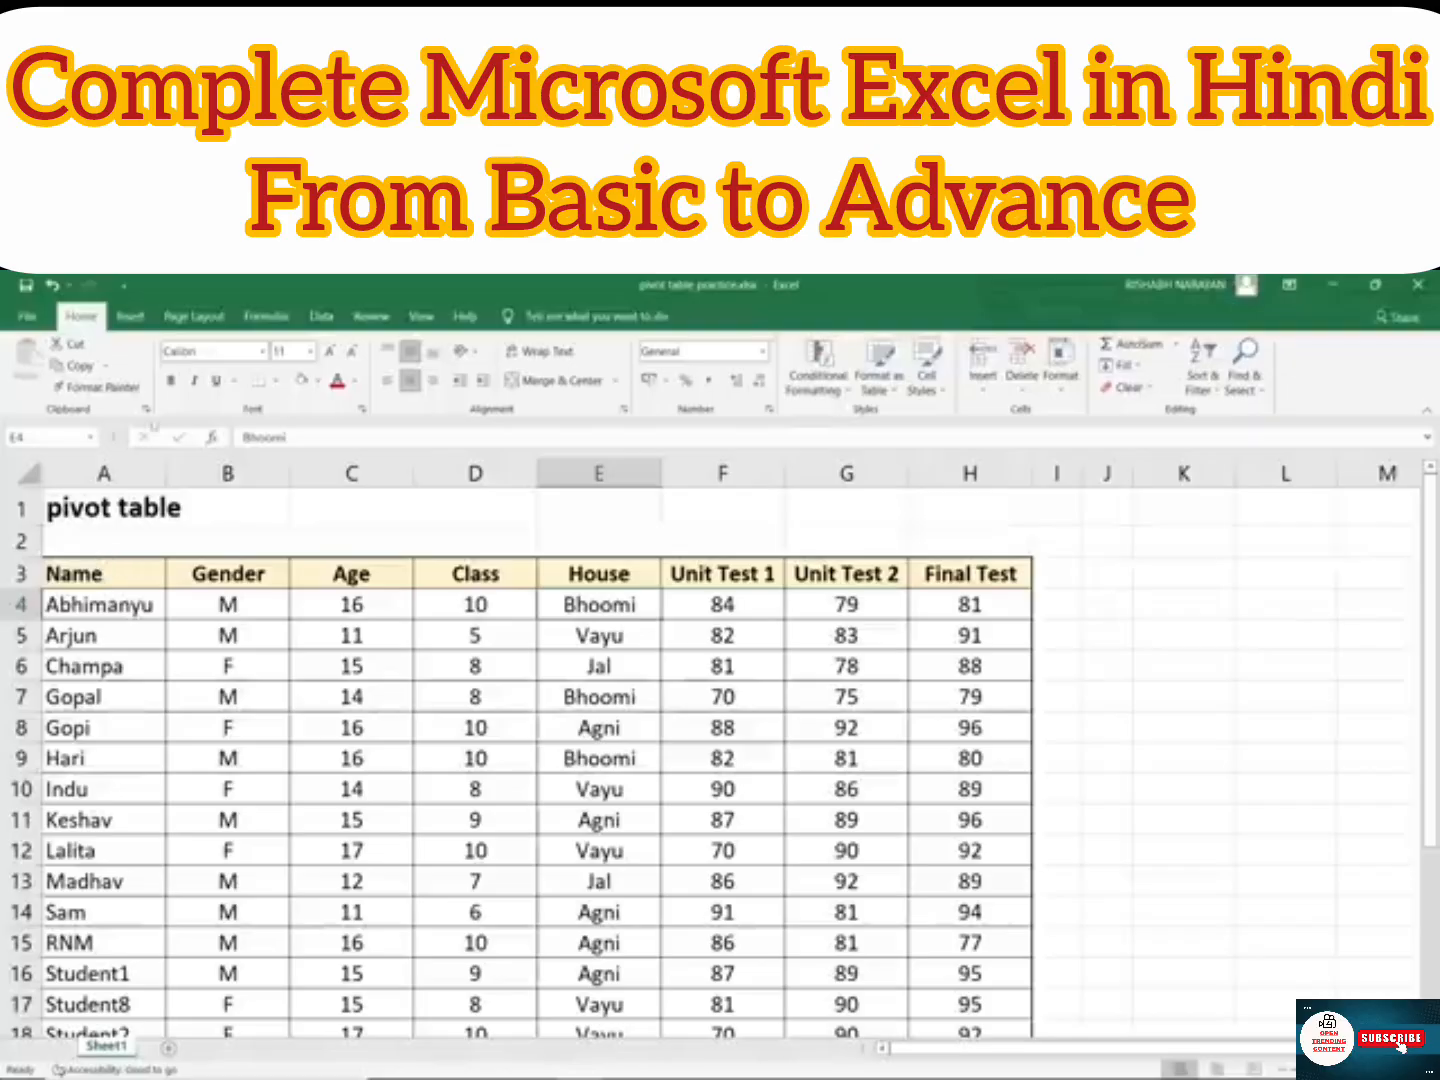
Step: Start a PivotTable from the student marks data and check how far the proposed source range extends across the table
left_click(127, 318)
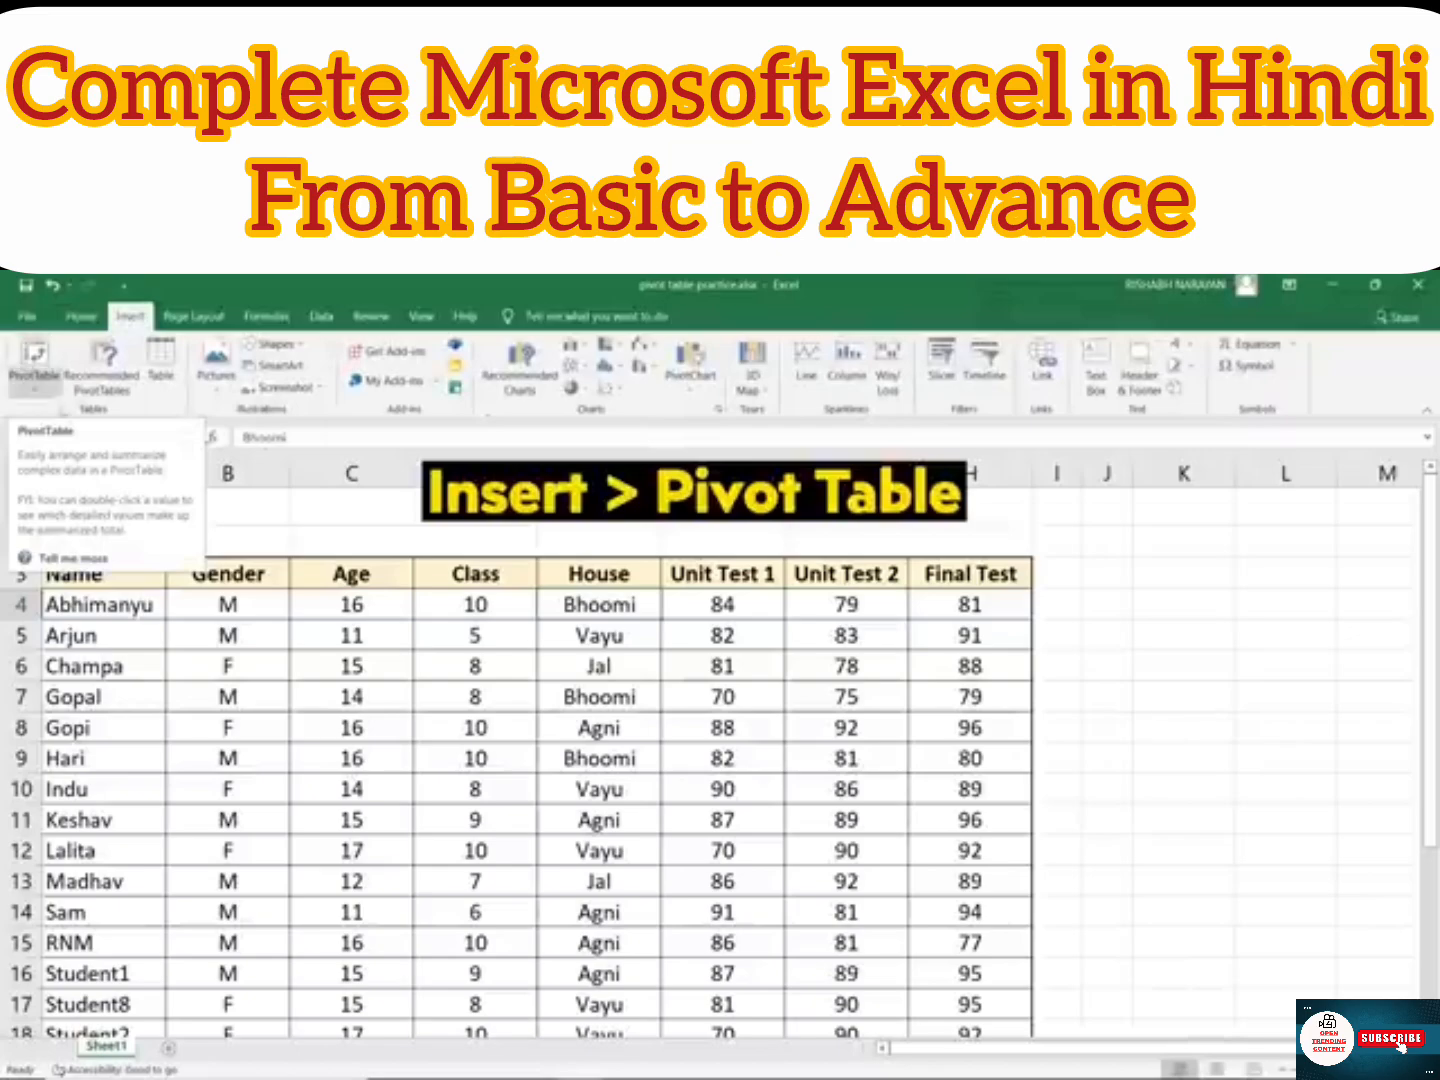
left_click(34, 356)
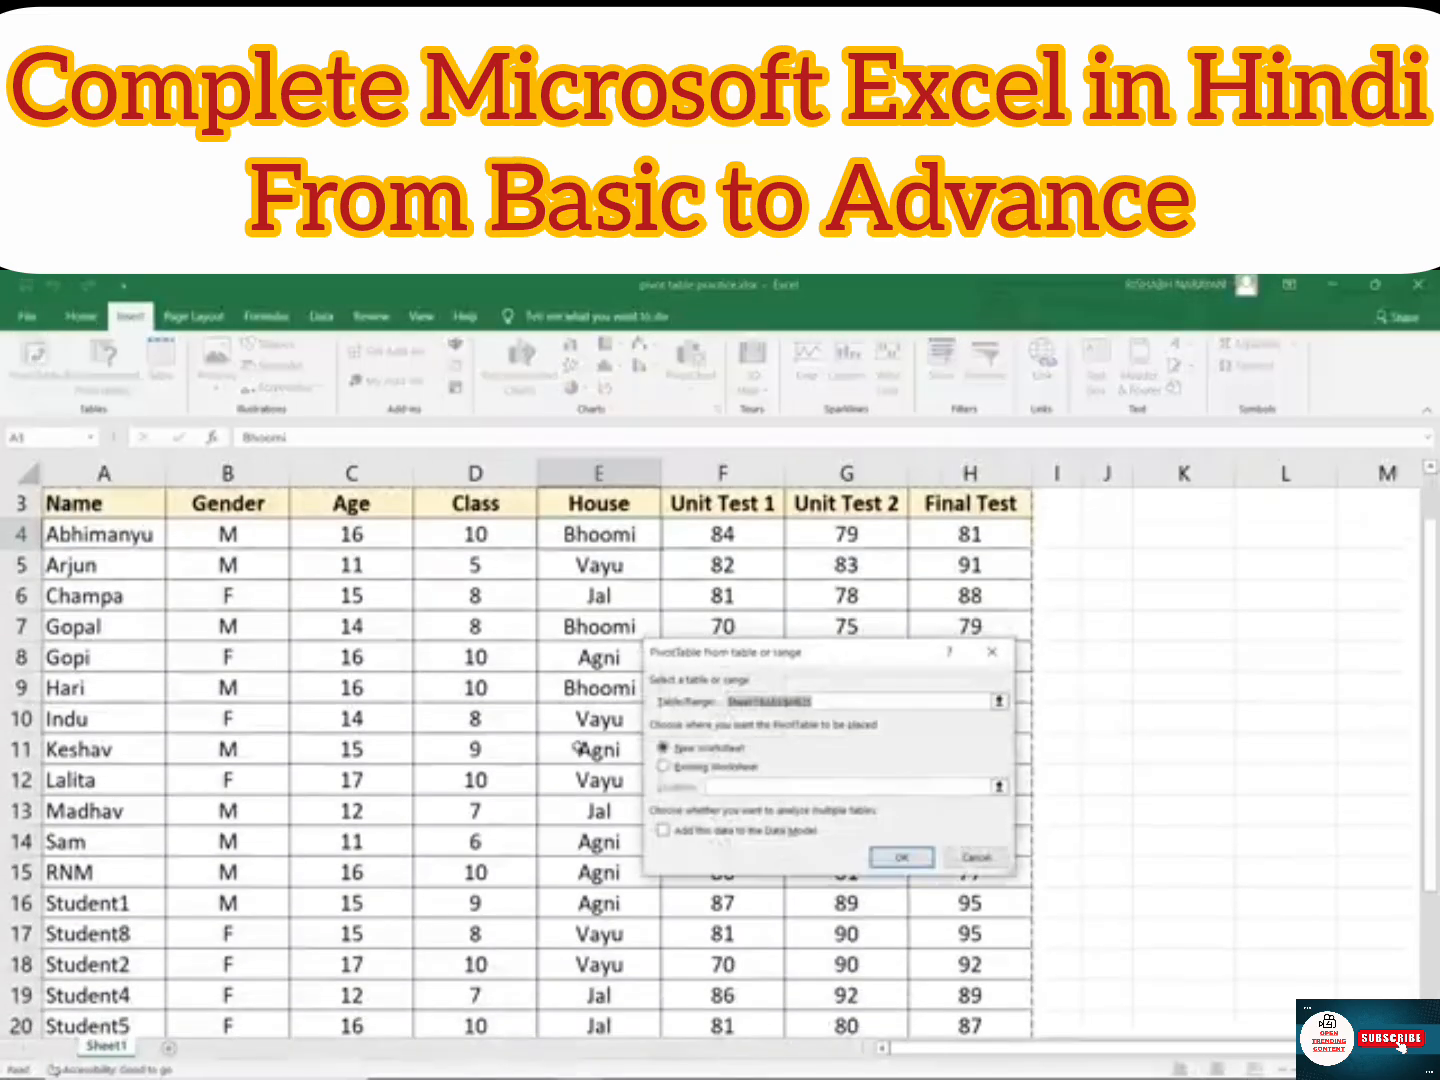
scroll(581, 750, "up", 1)
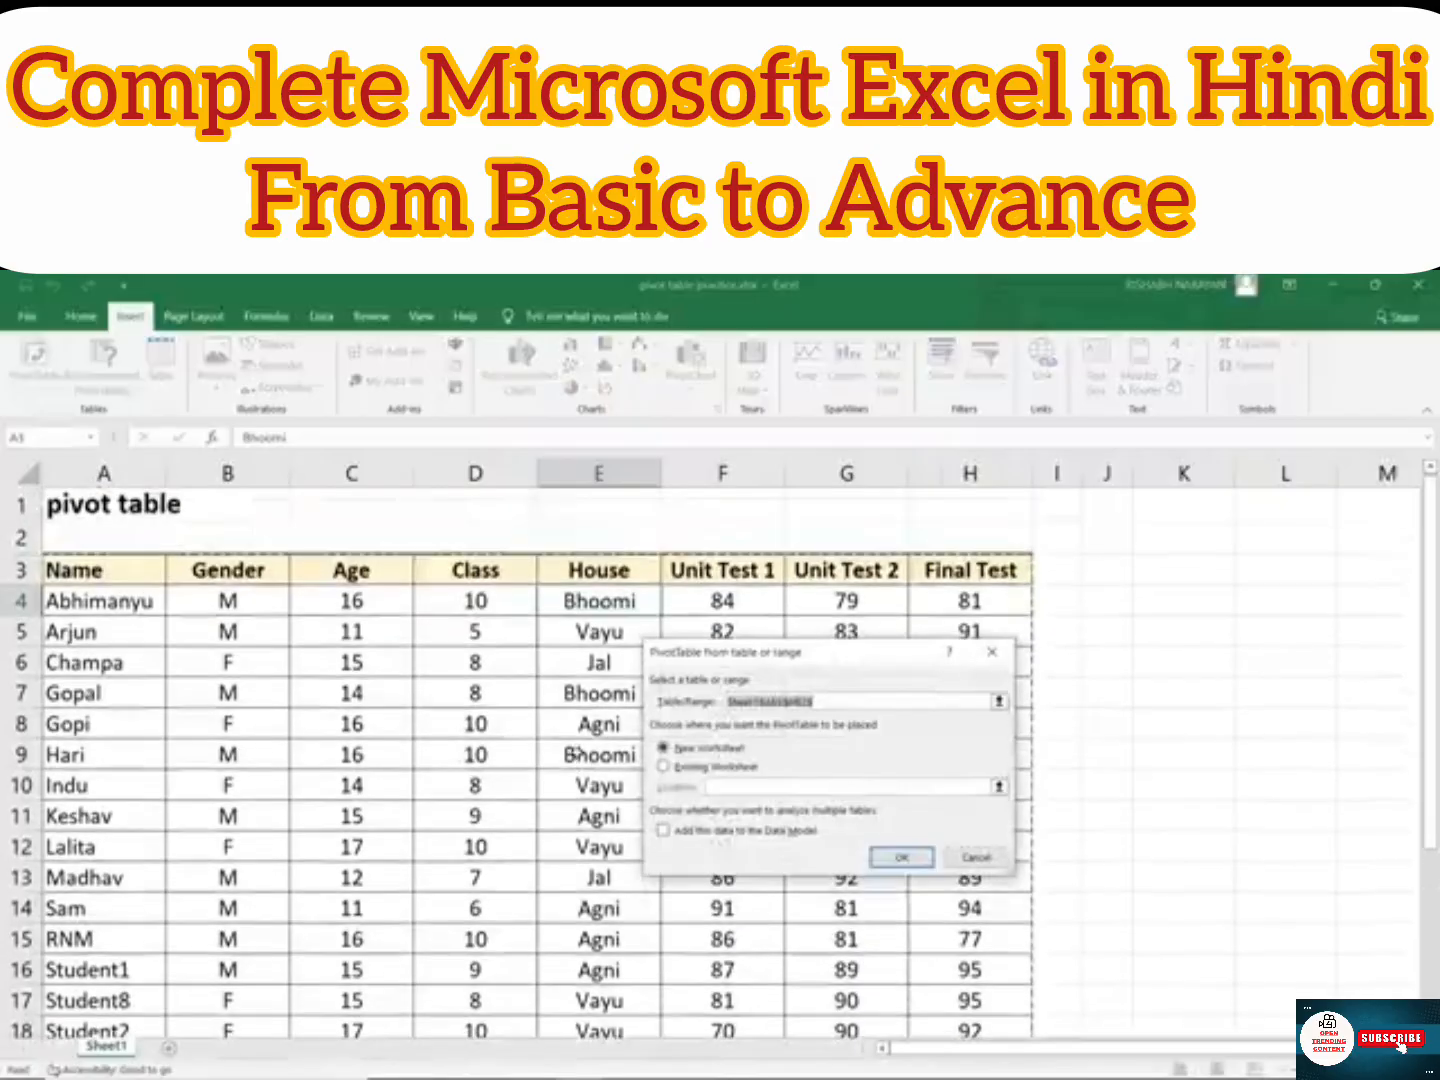
scroll(553, 675, "down", 3)
scroll(499, 727, "down", 1)
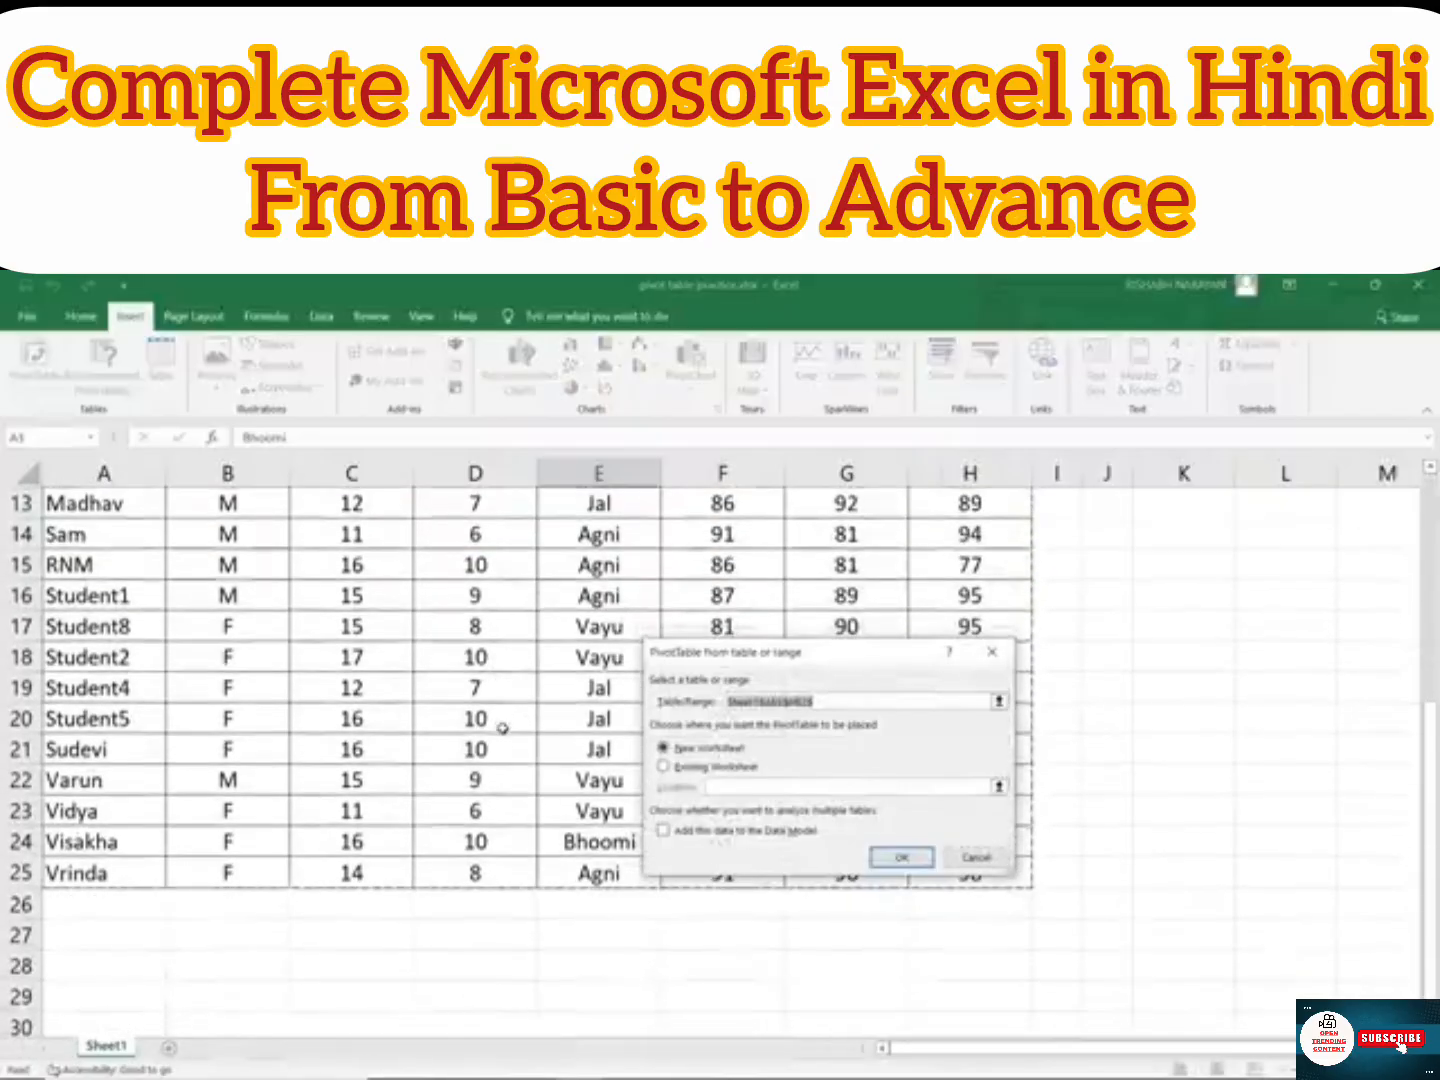
scroll(480, 727, "up", 4)
scroll(455, 685, "down", 4)
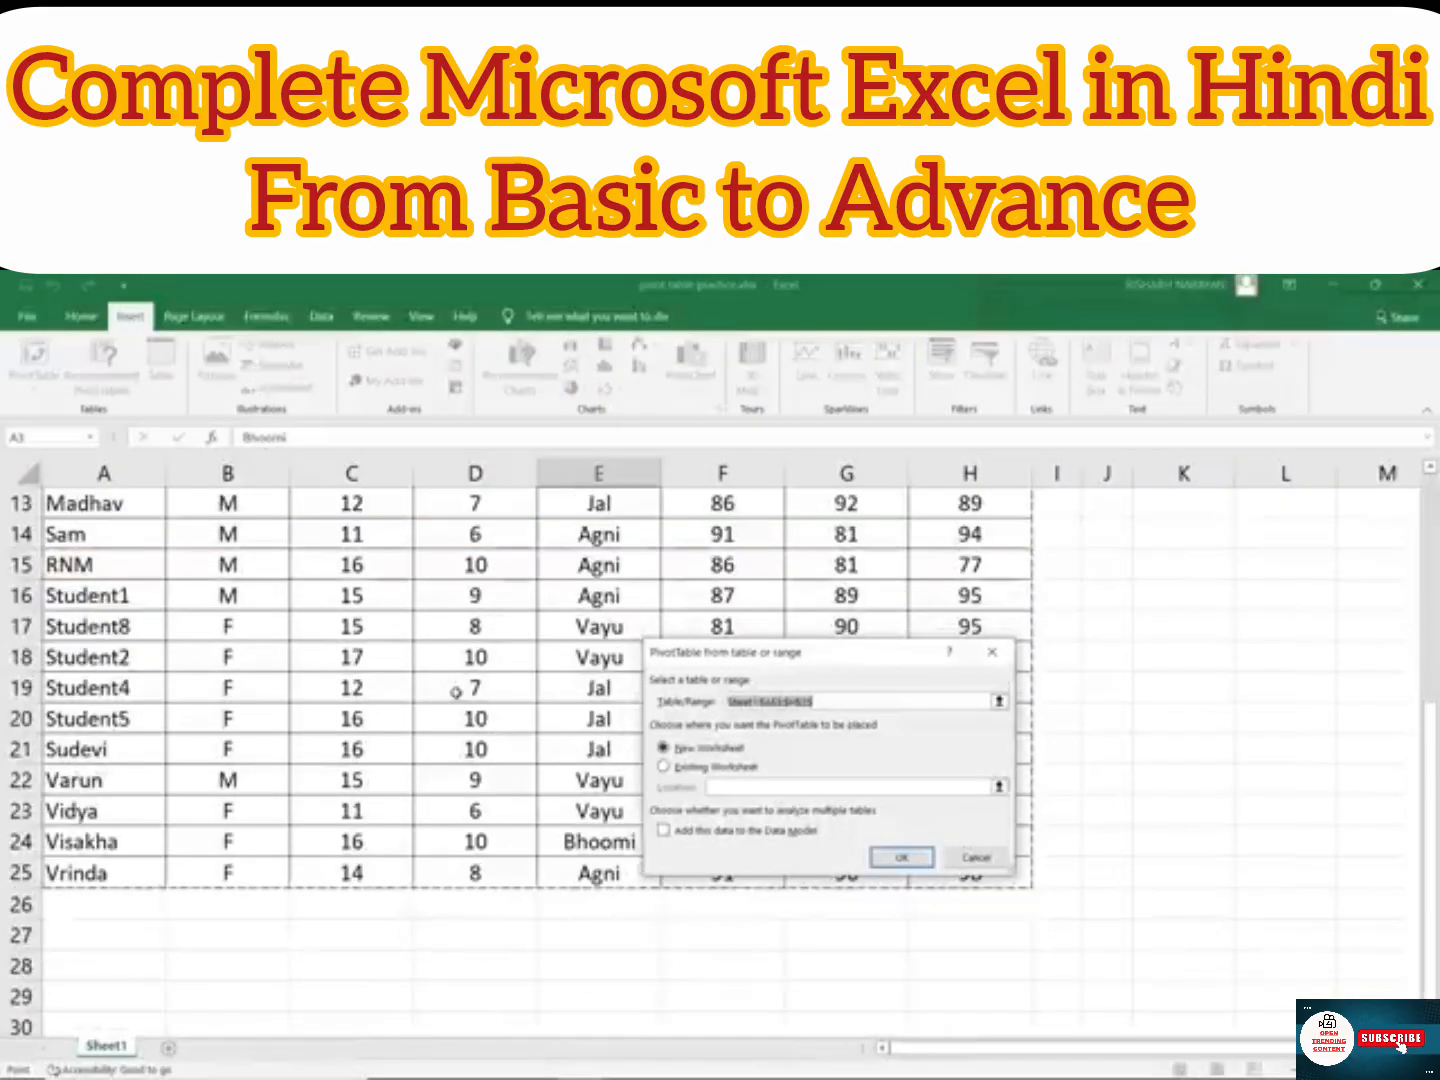
scroll(465, 686, "up", 4)
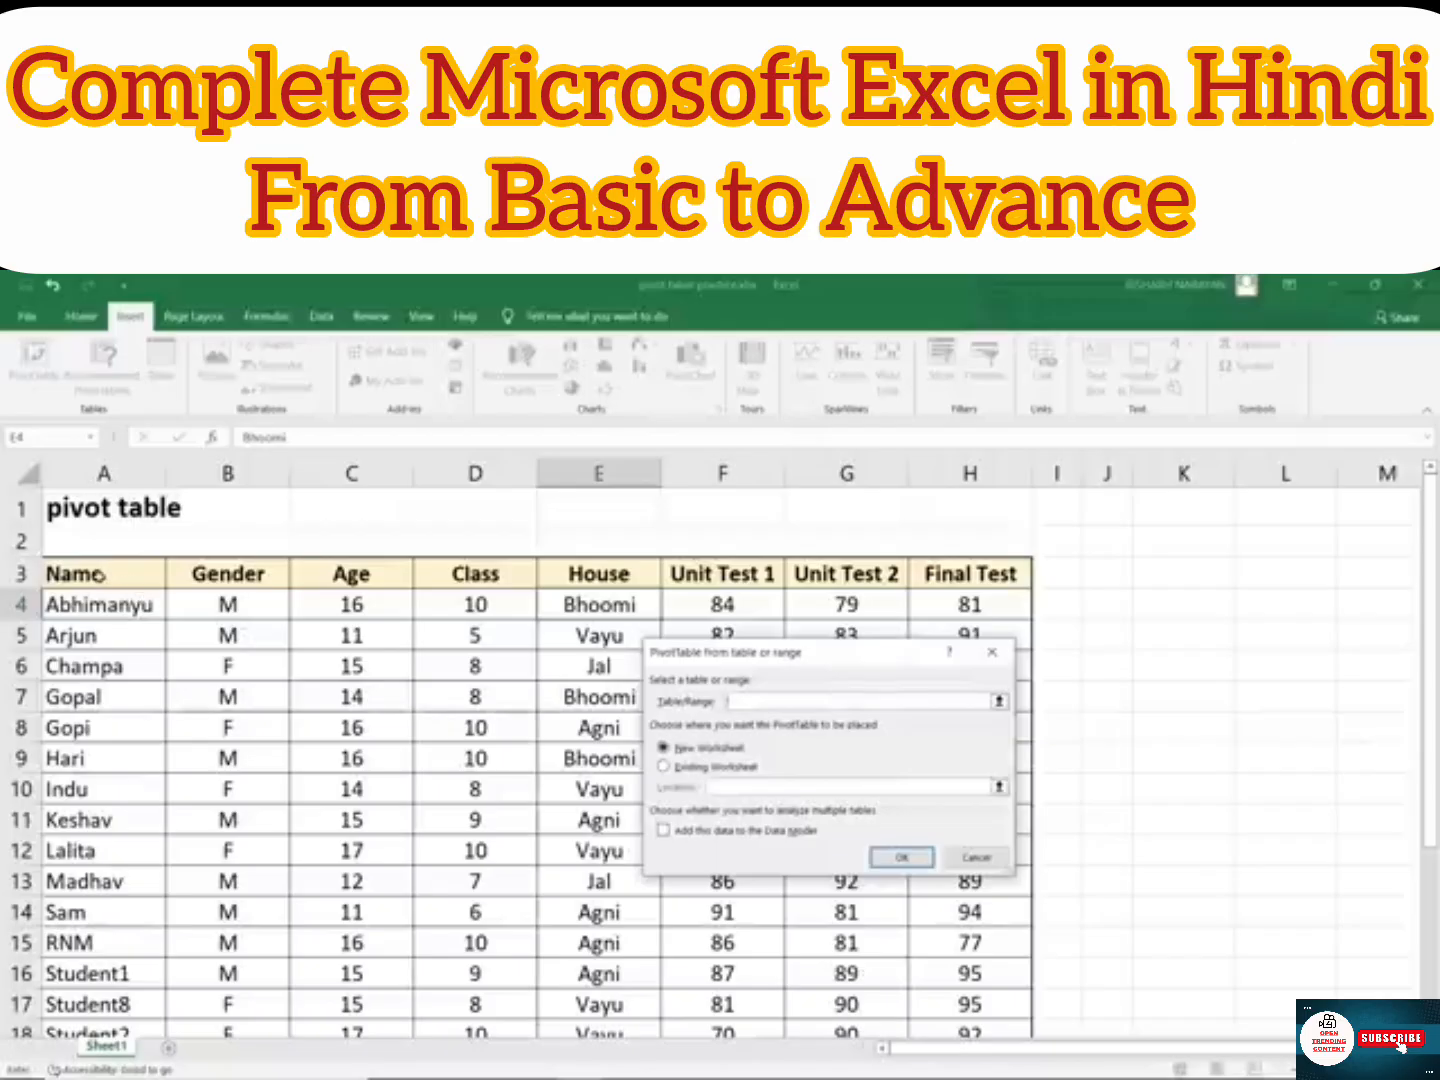
Step: Reselect the PivotTable source range as Sheet1 A3:H25, from the Name header through the last row of Final Test marks
left_click(88, 574)
key("ctrl+shift+Right")
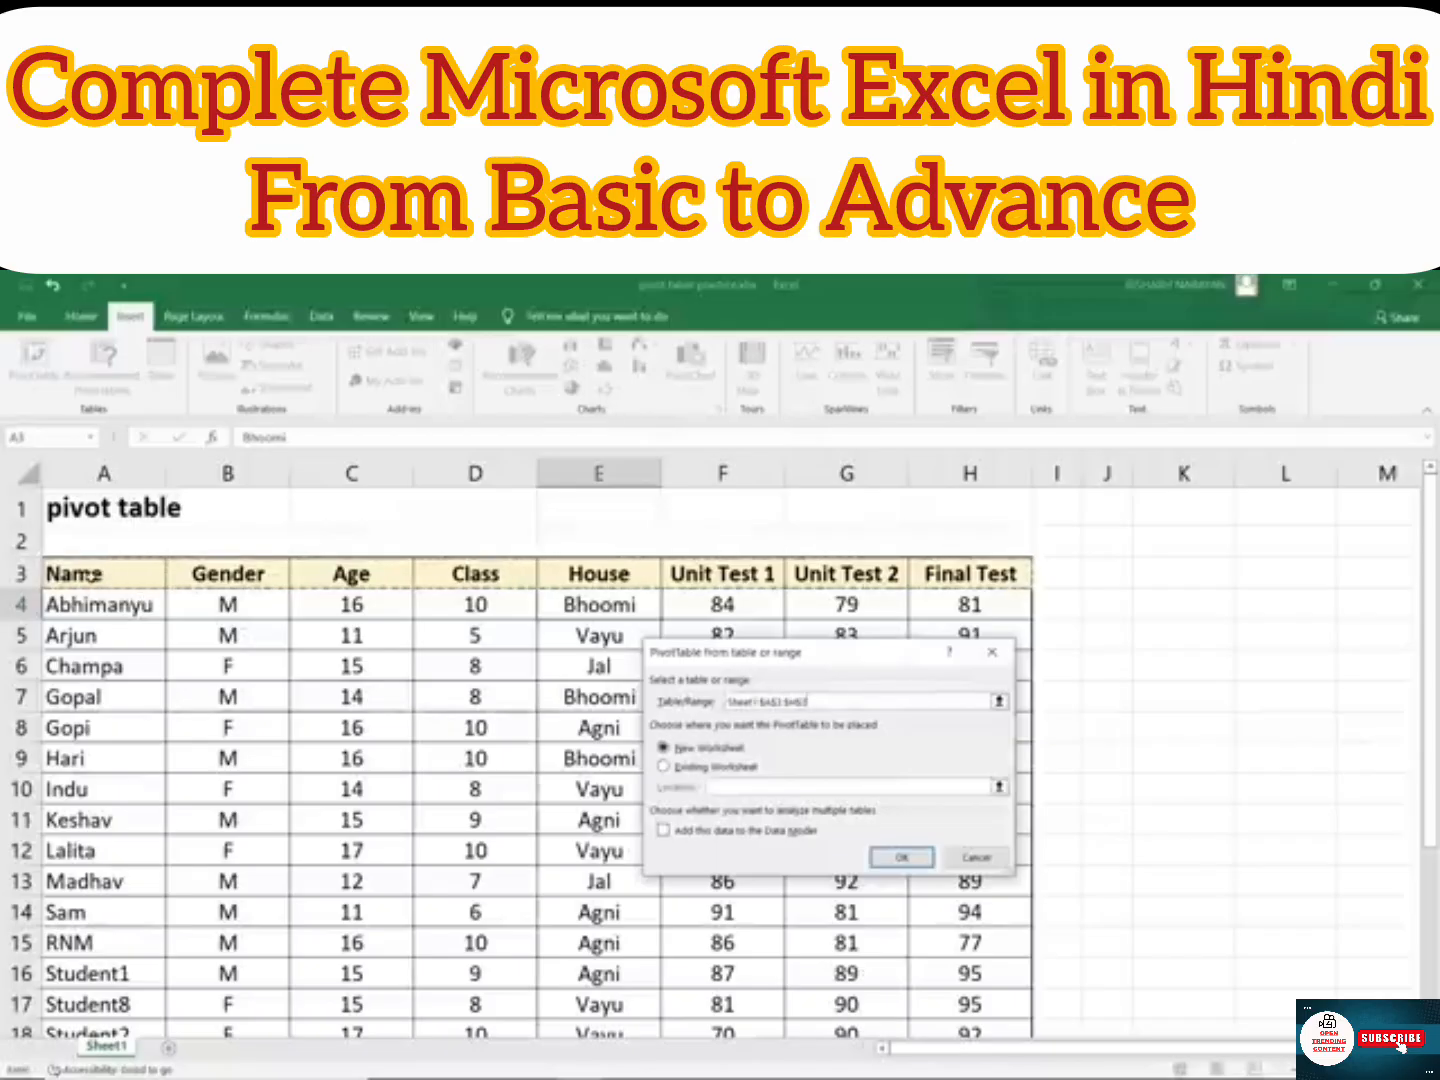
key("ctrl+shift+Down")
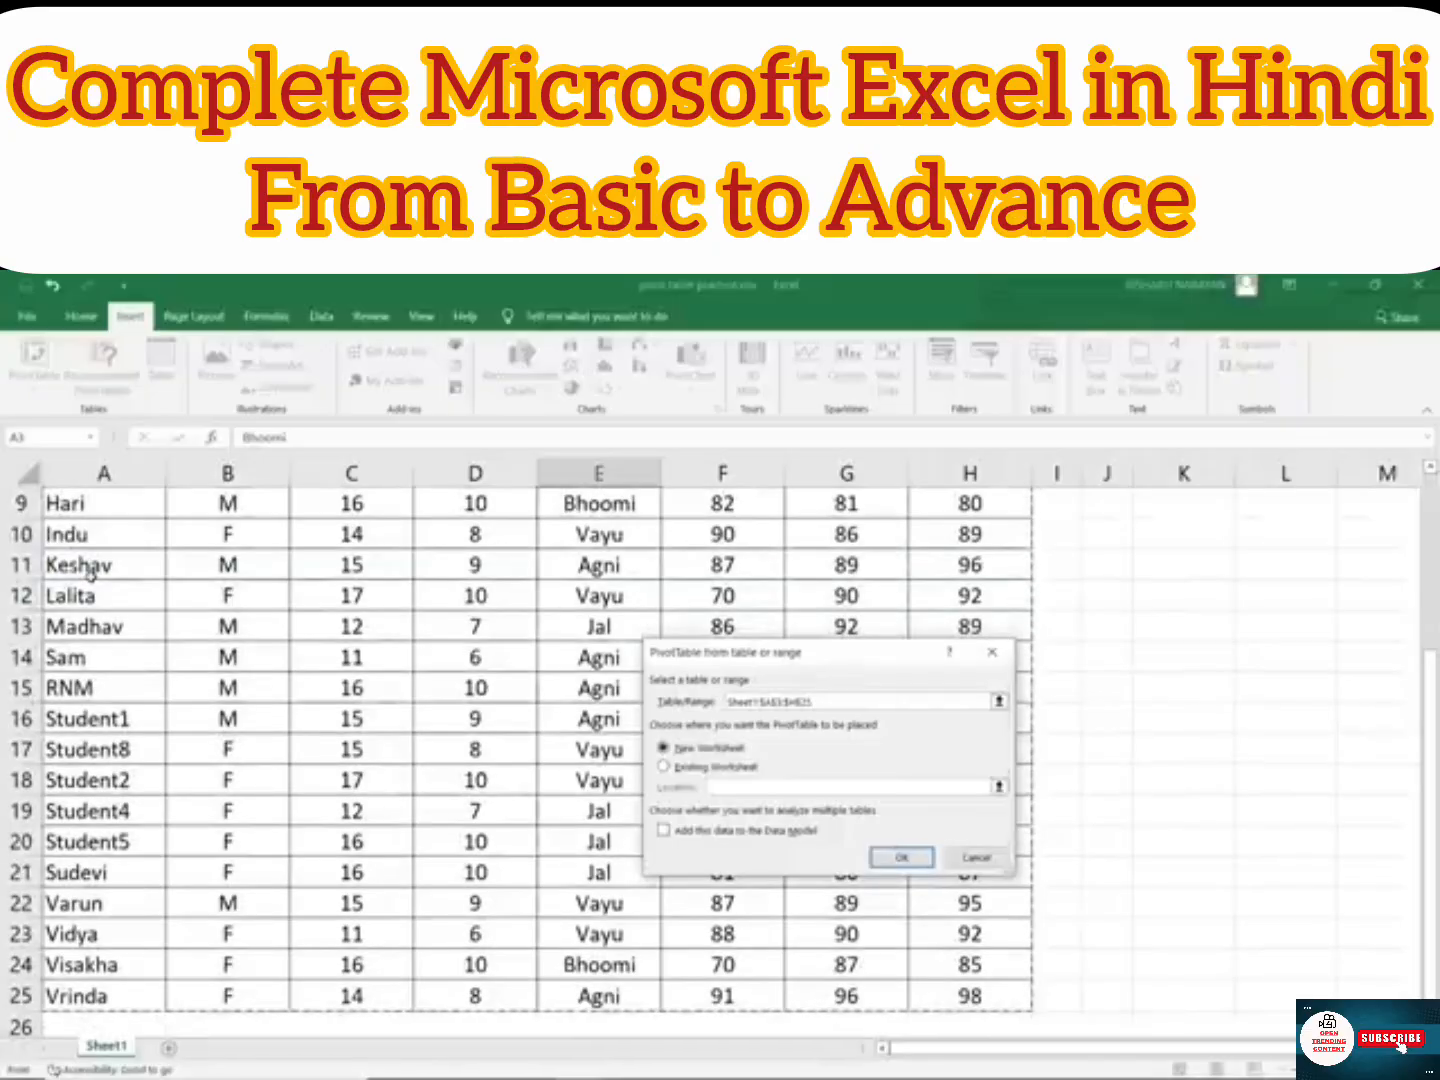
scroll(176, 754, "down", 1)
scroll(349, 801, "up", 4)
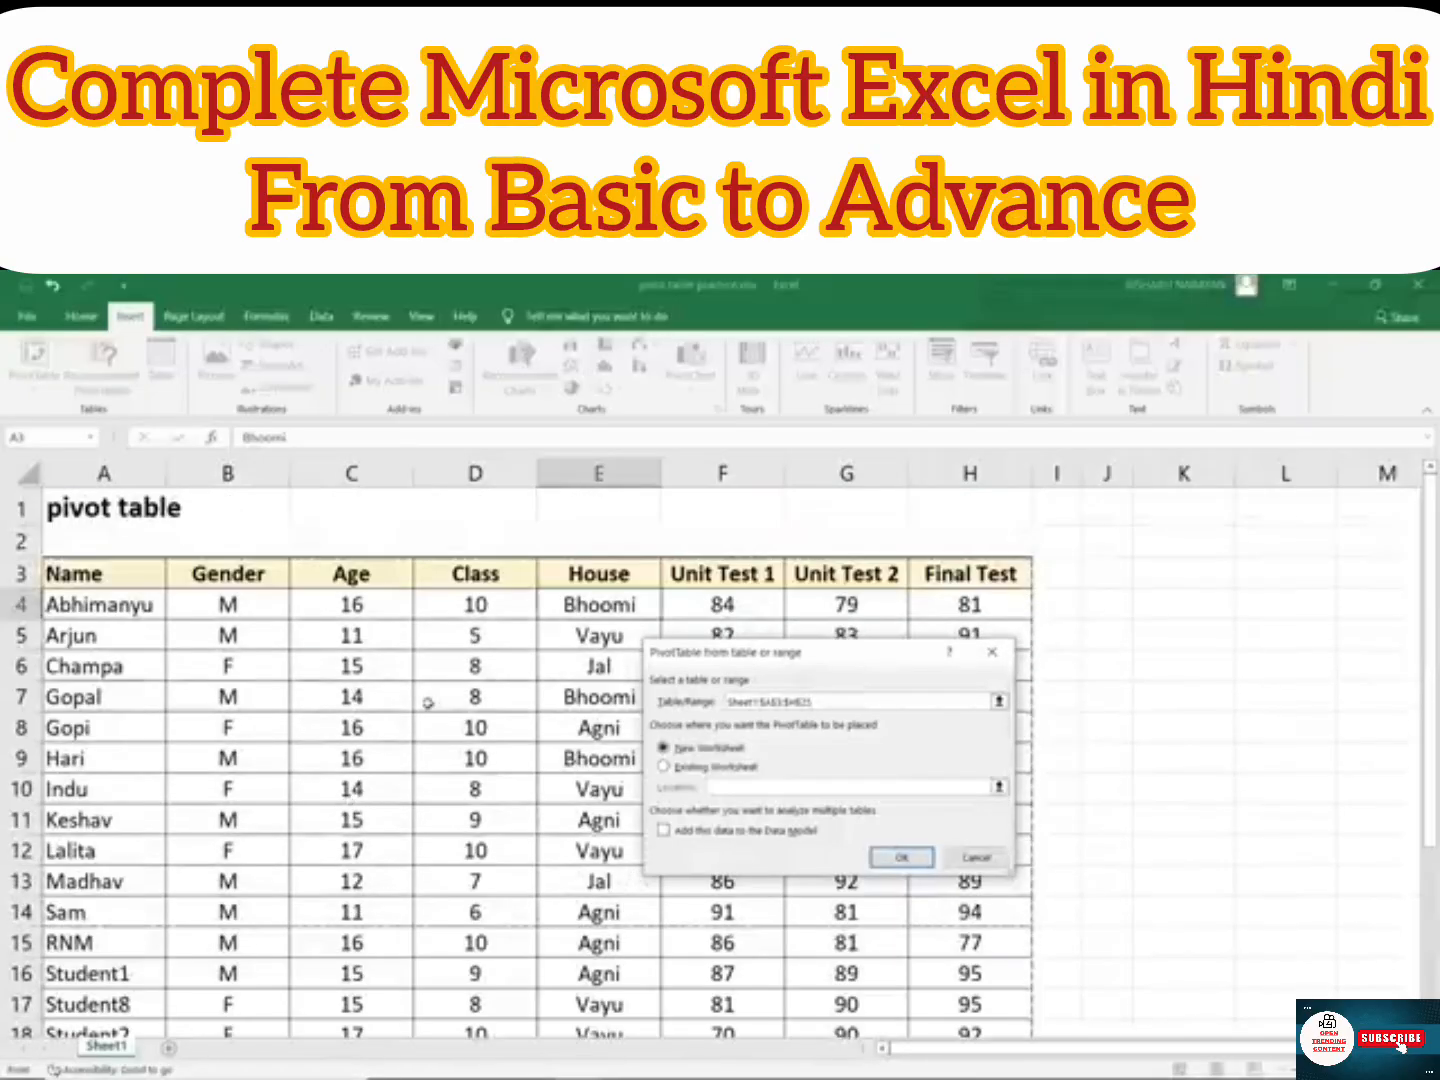